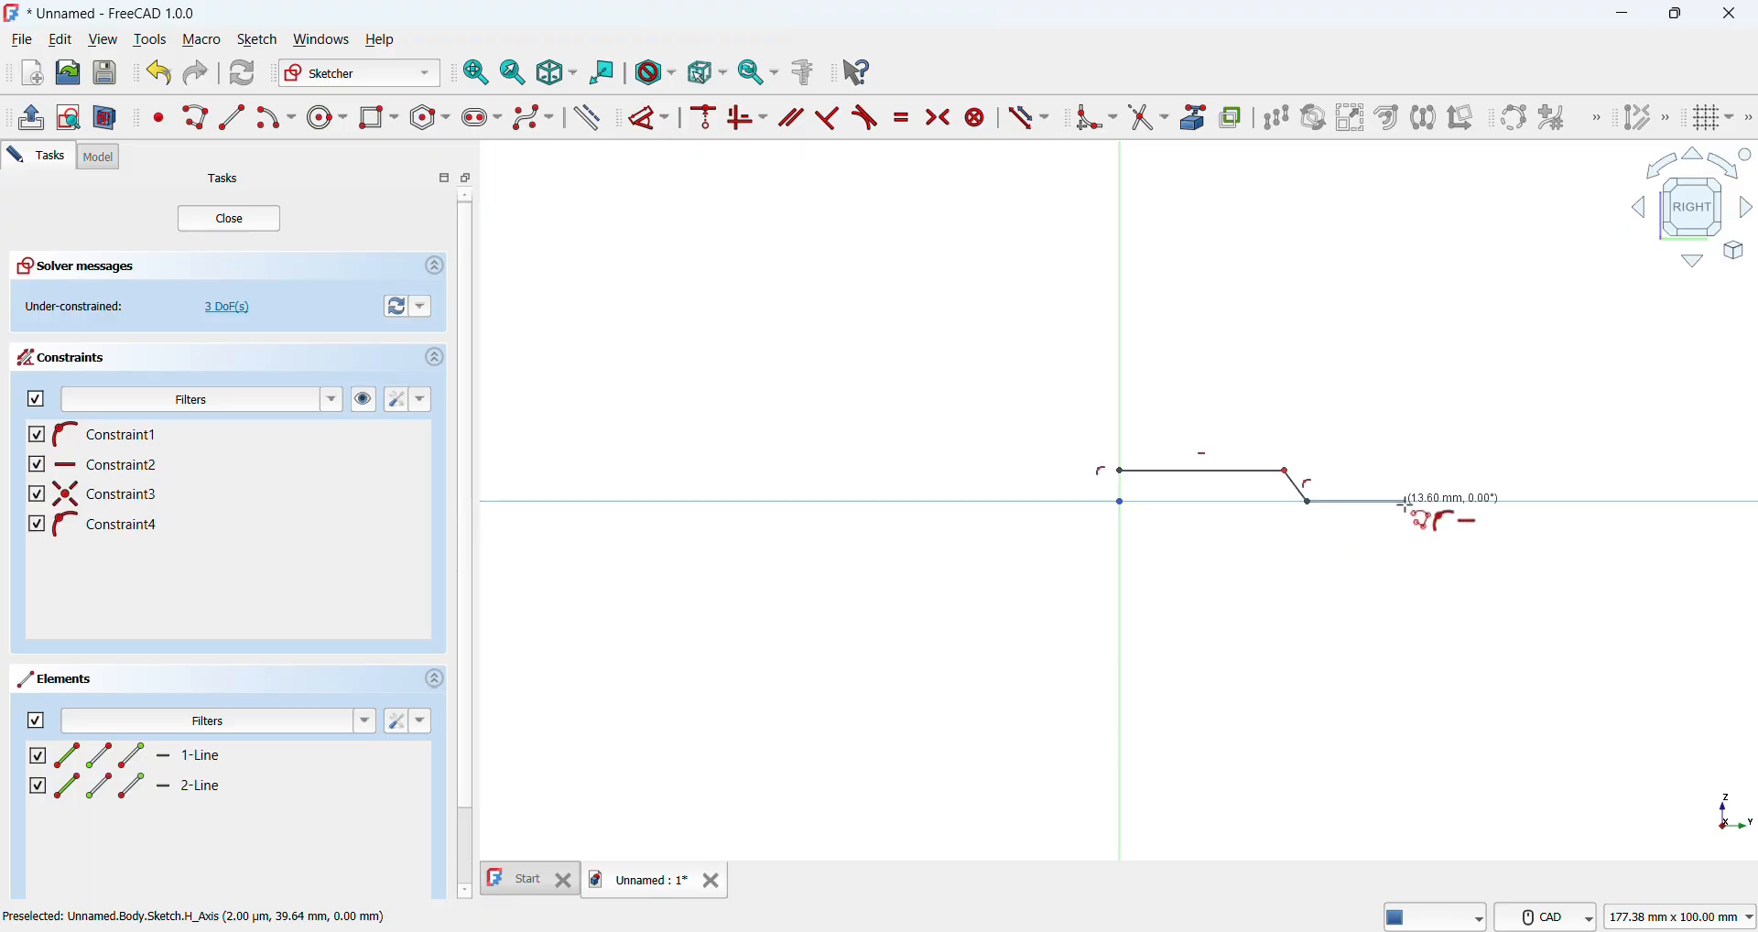
Step: Finish the polyline with a segment along the horizontal axis ending about 37 mm from the vertical axis, and dimension the upper horizontal line to 18 mm
left_click(1392, 503)
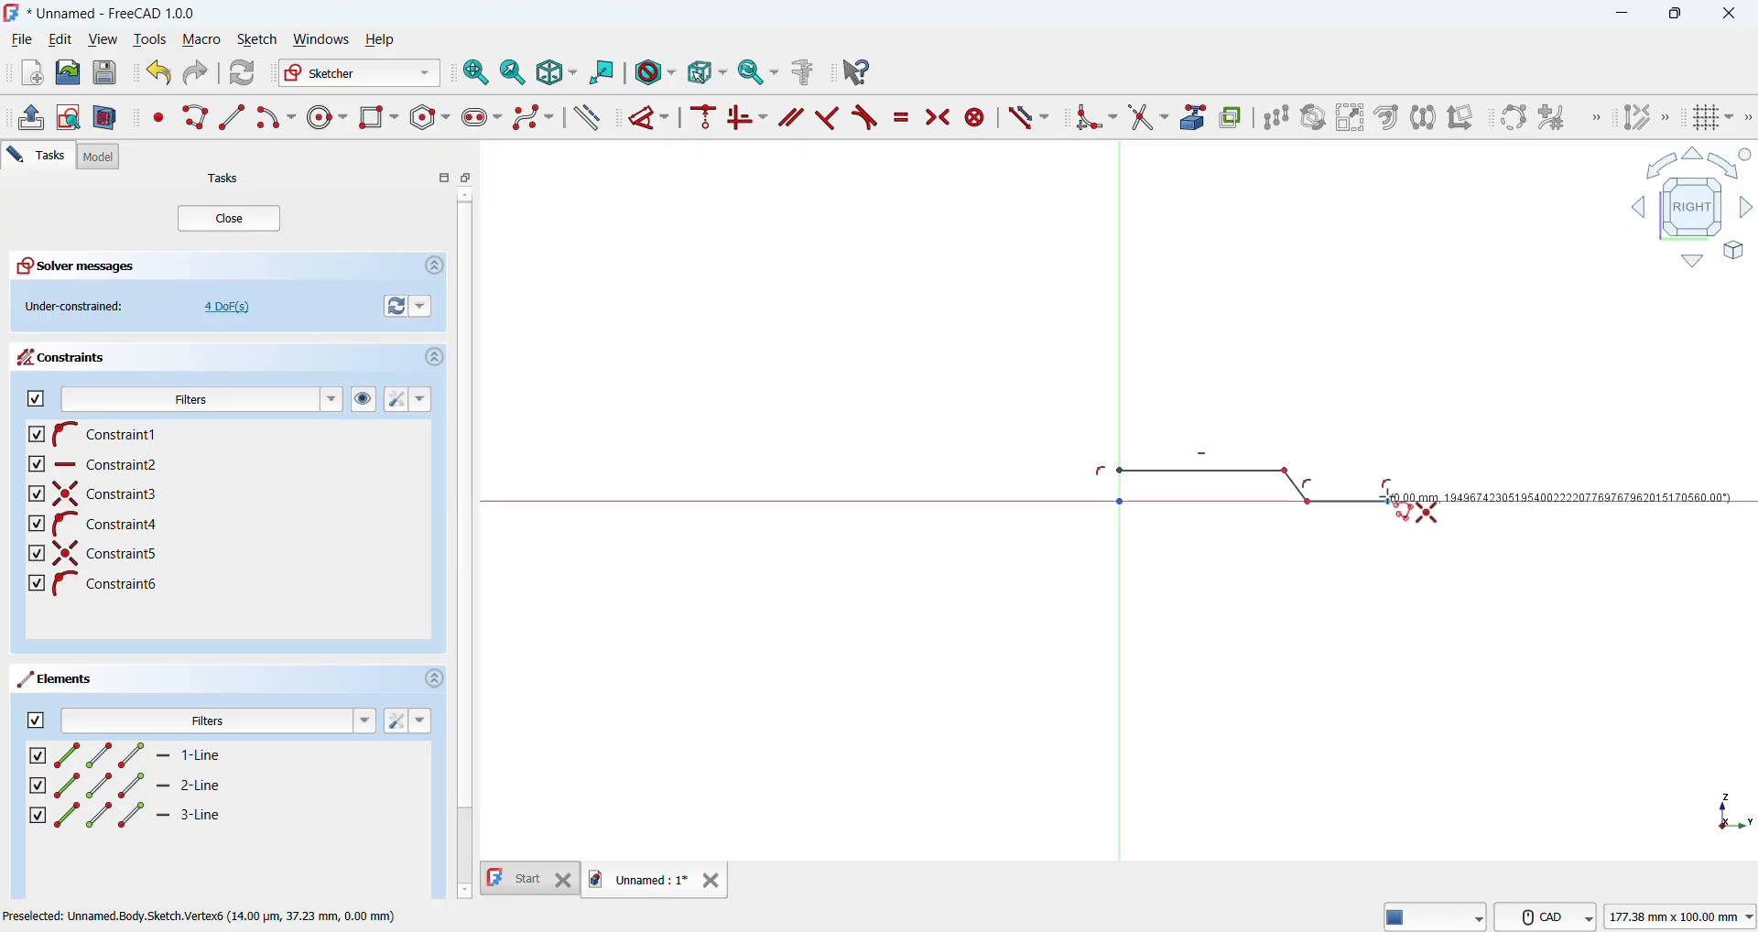
right_click(1388, 498)
left_click(645, 119)
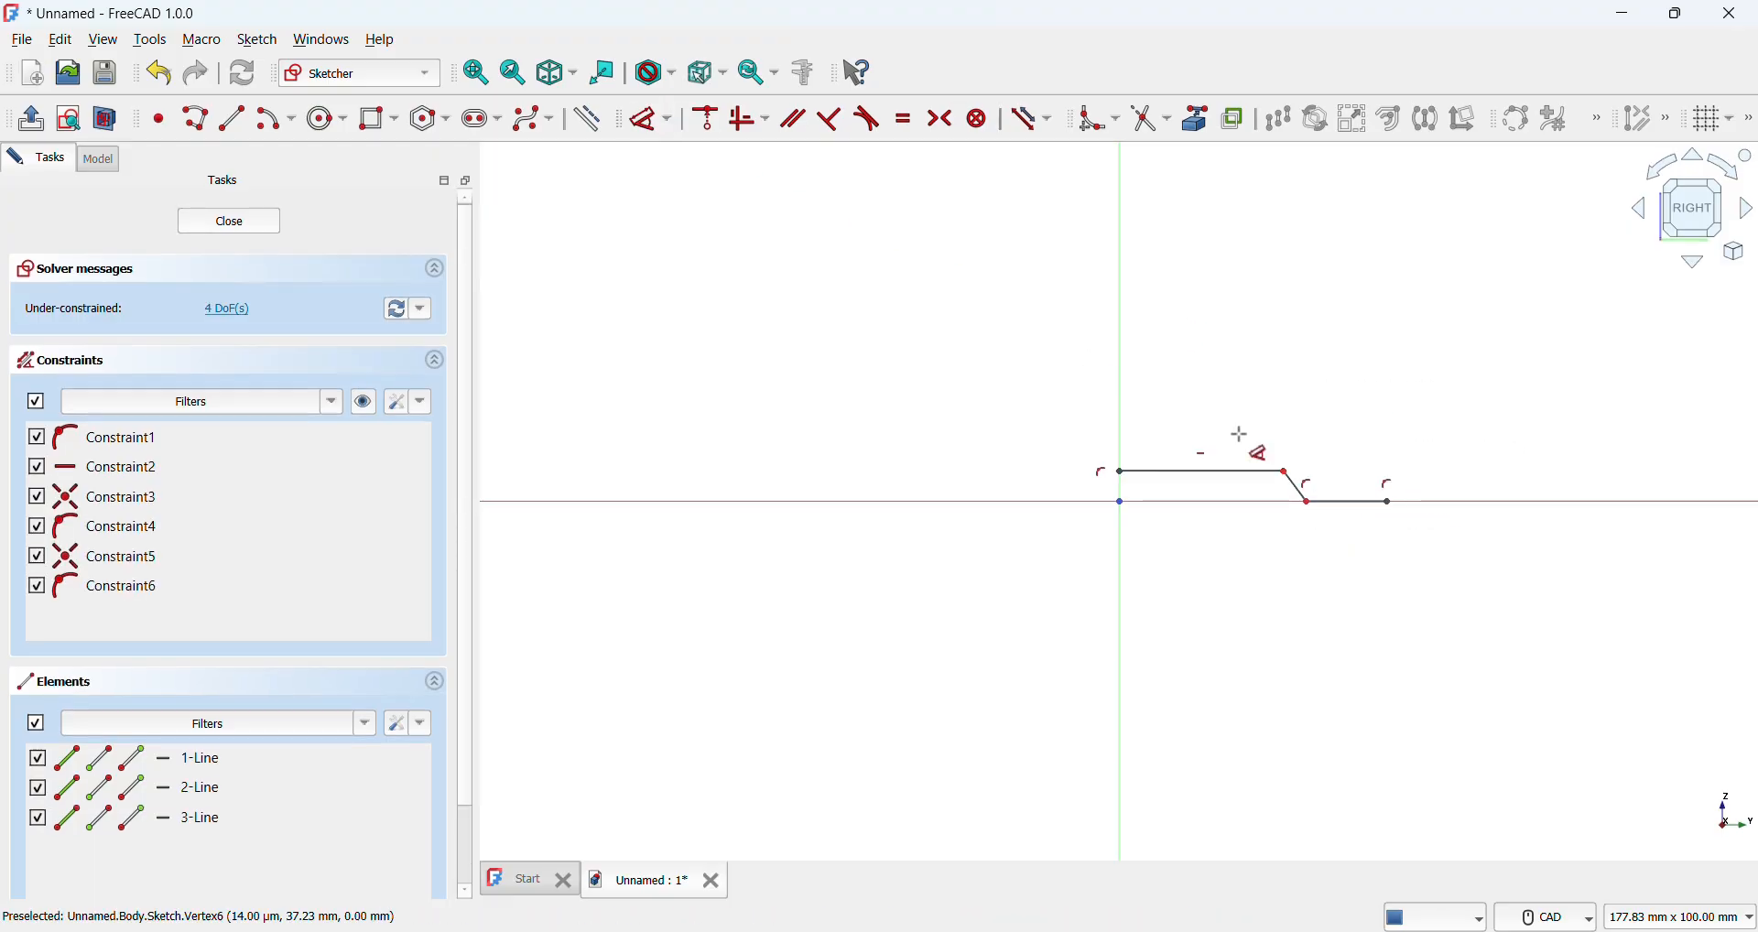
left_click(1227, 474)
left_click(1216, 638)
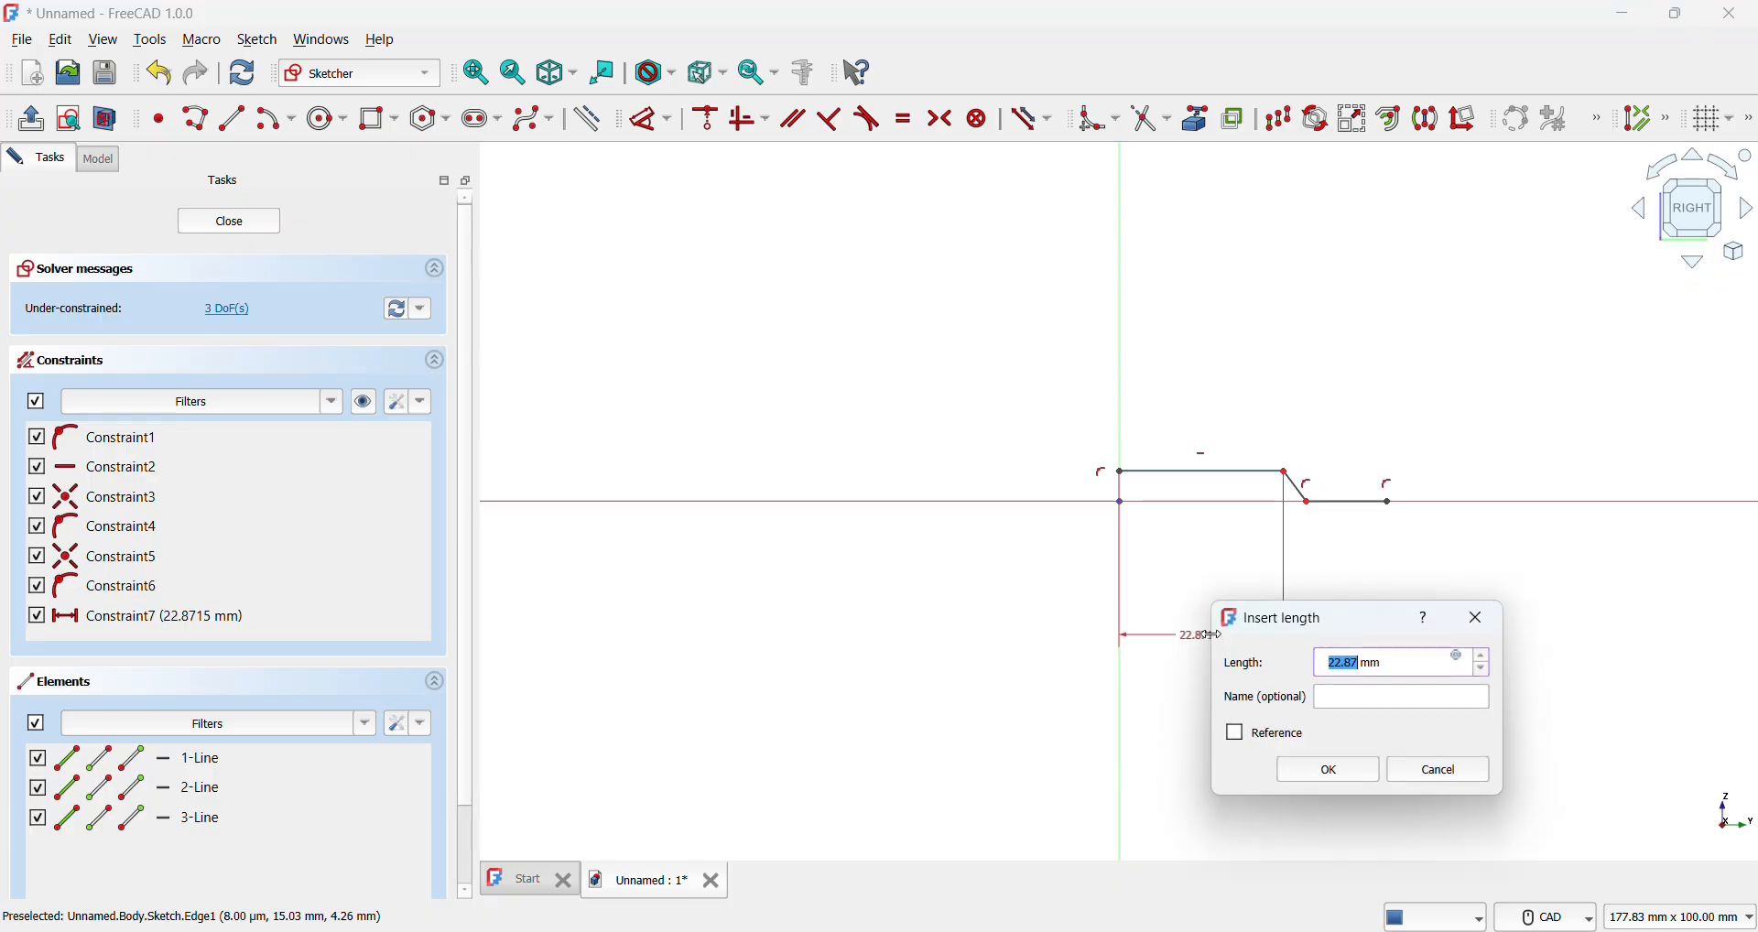
key("Return")
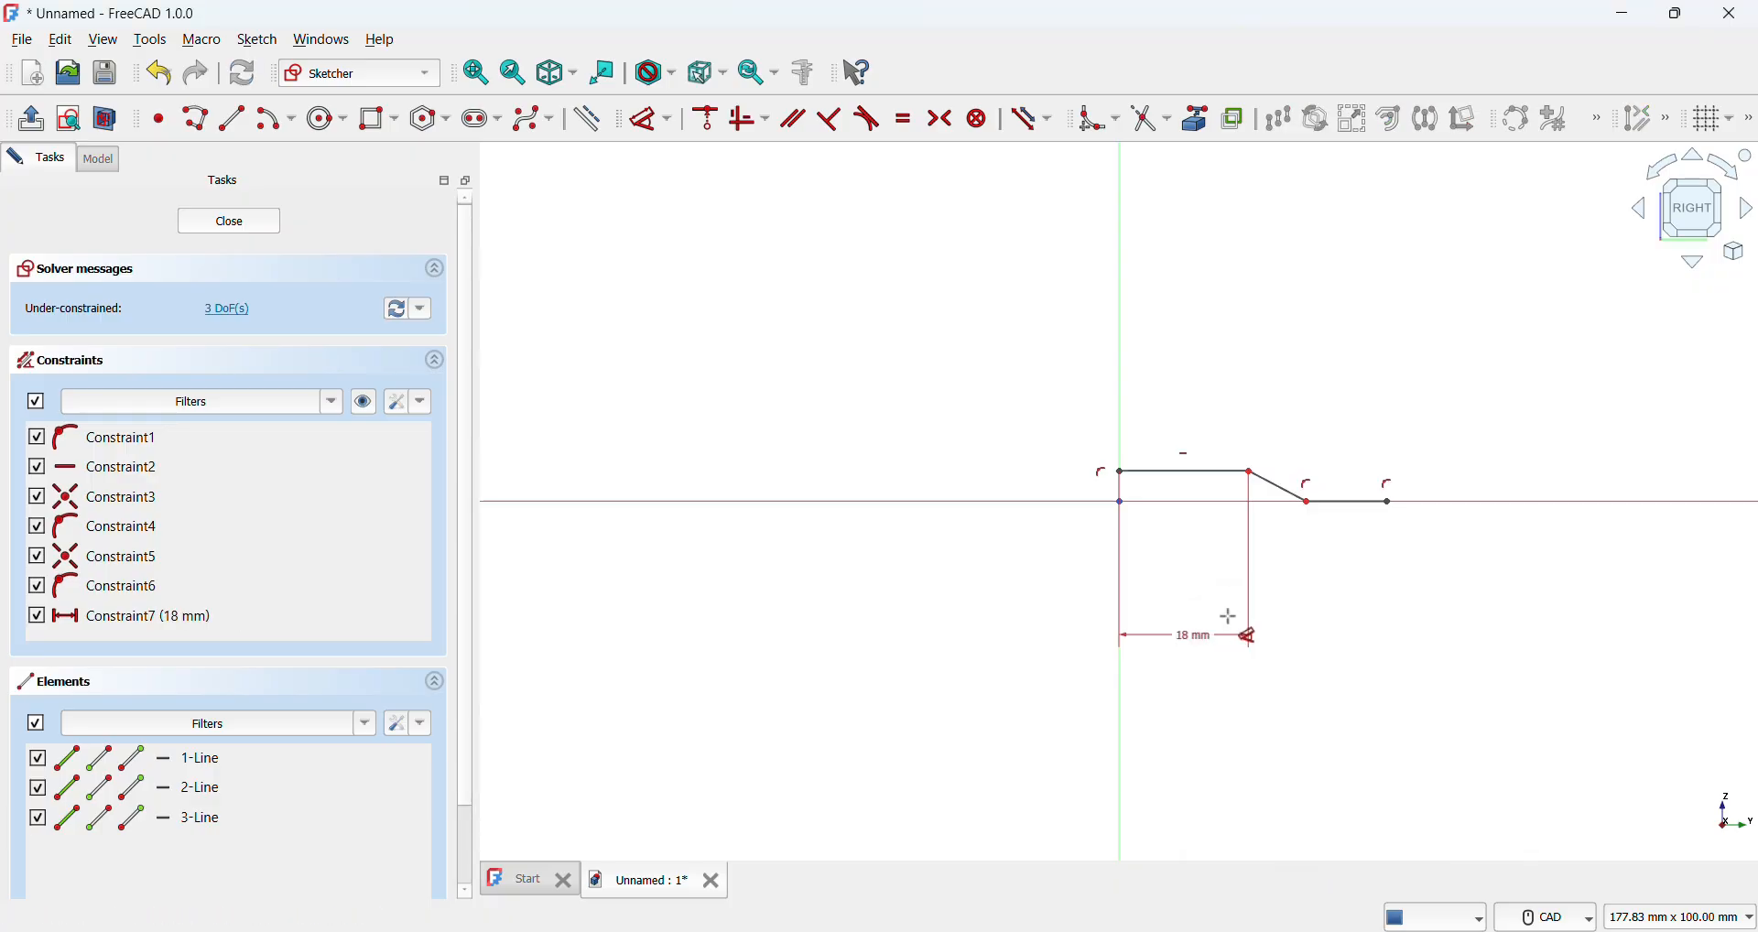
Step: Dimension the polyline's free end 25 mm from the vertical axis and move the slanted line's lower point back inside that end
left_click(1391, 502)
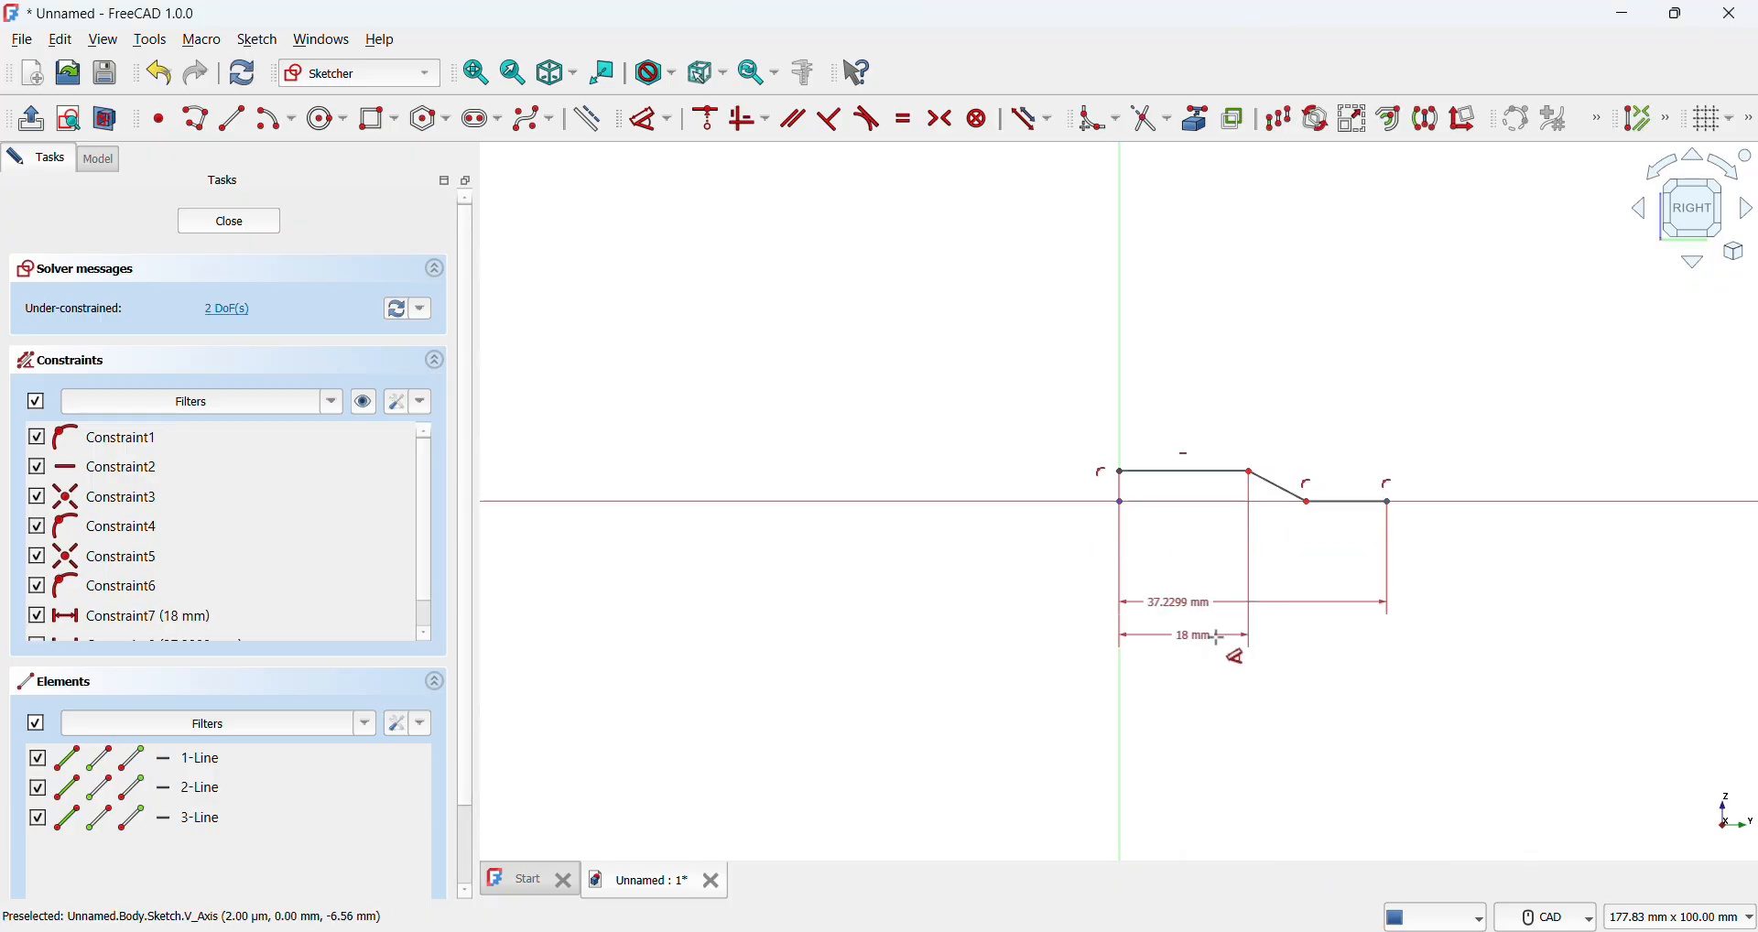
left_click(1294, 749)
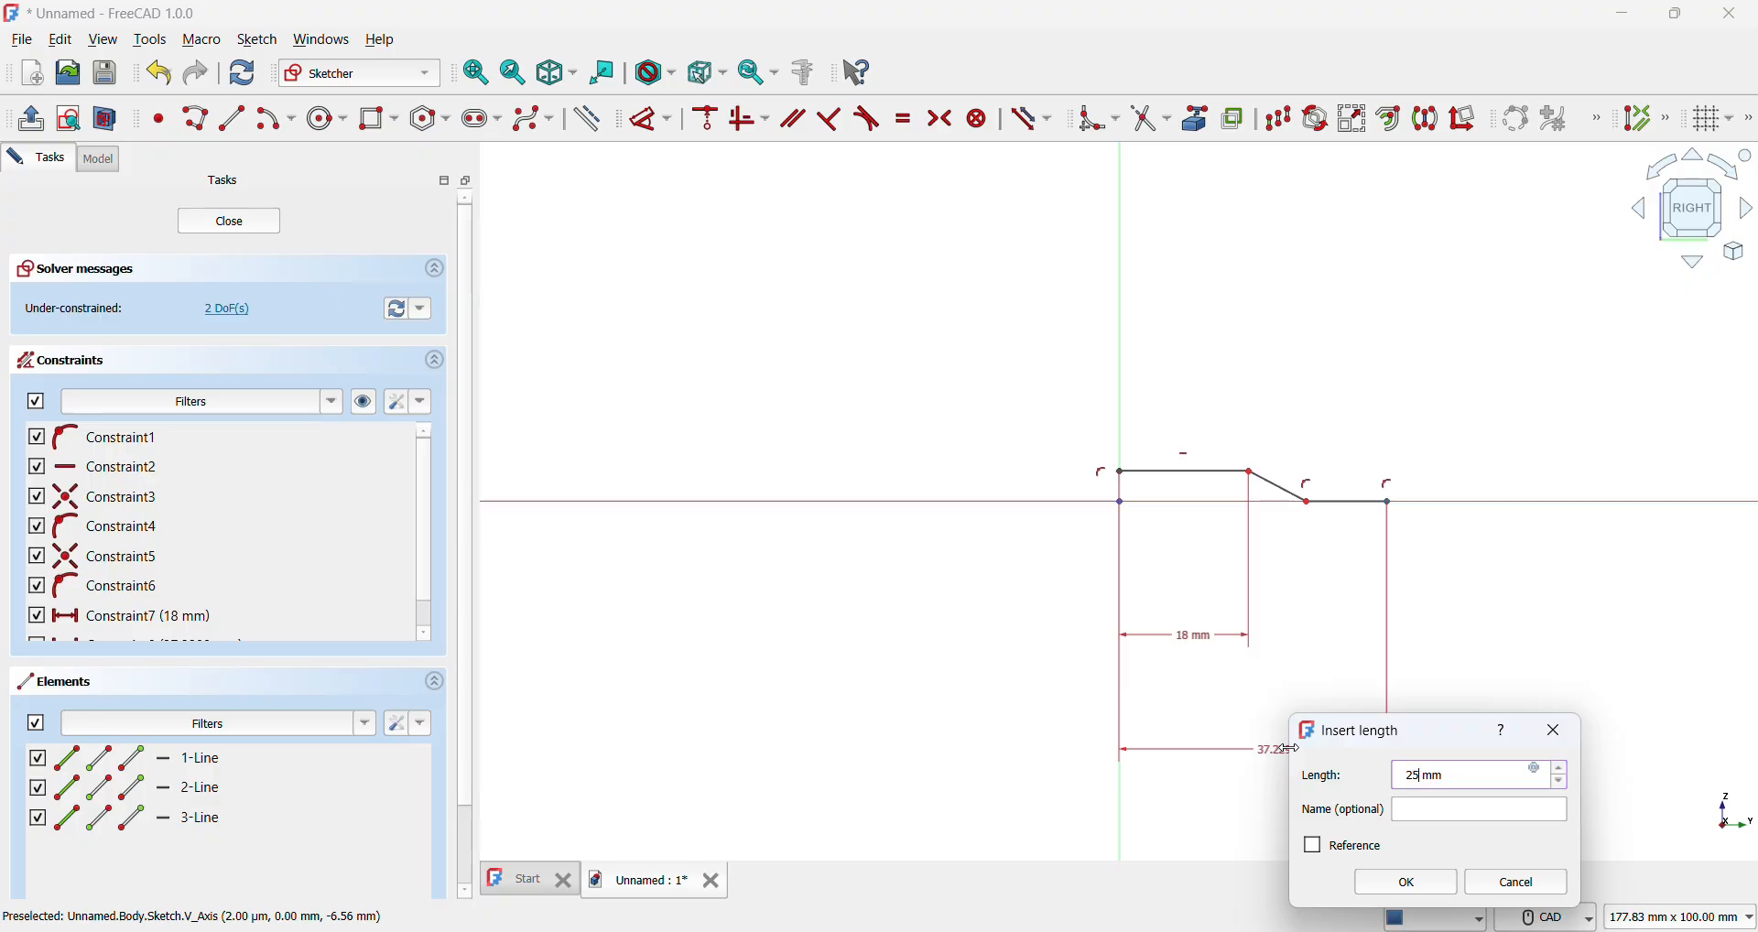
key("Return")
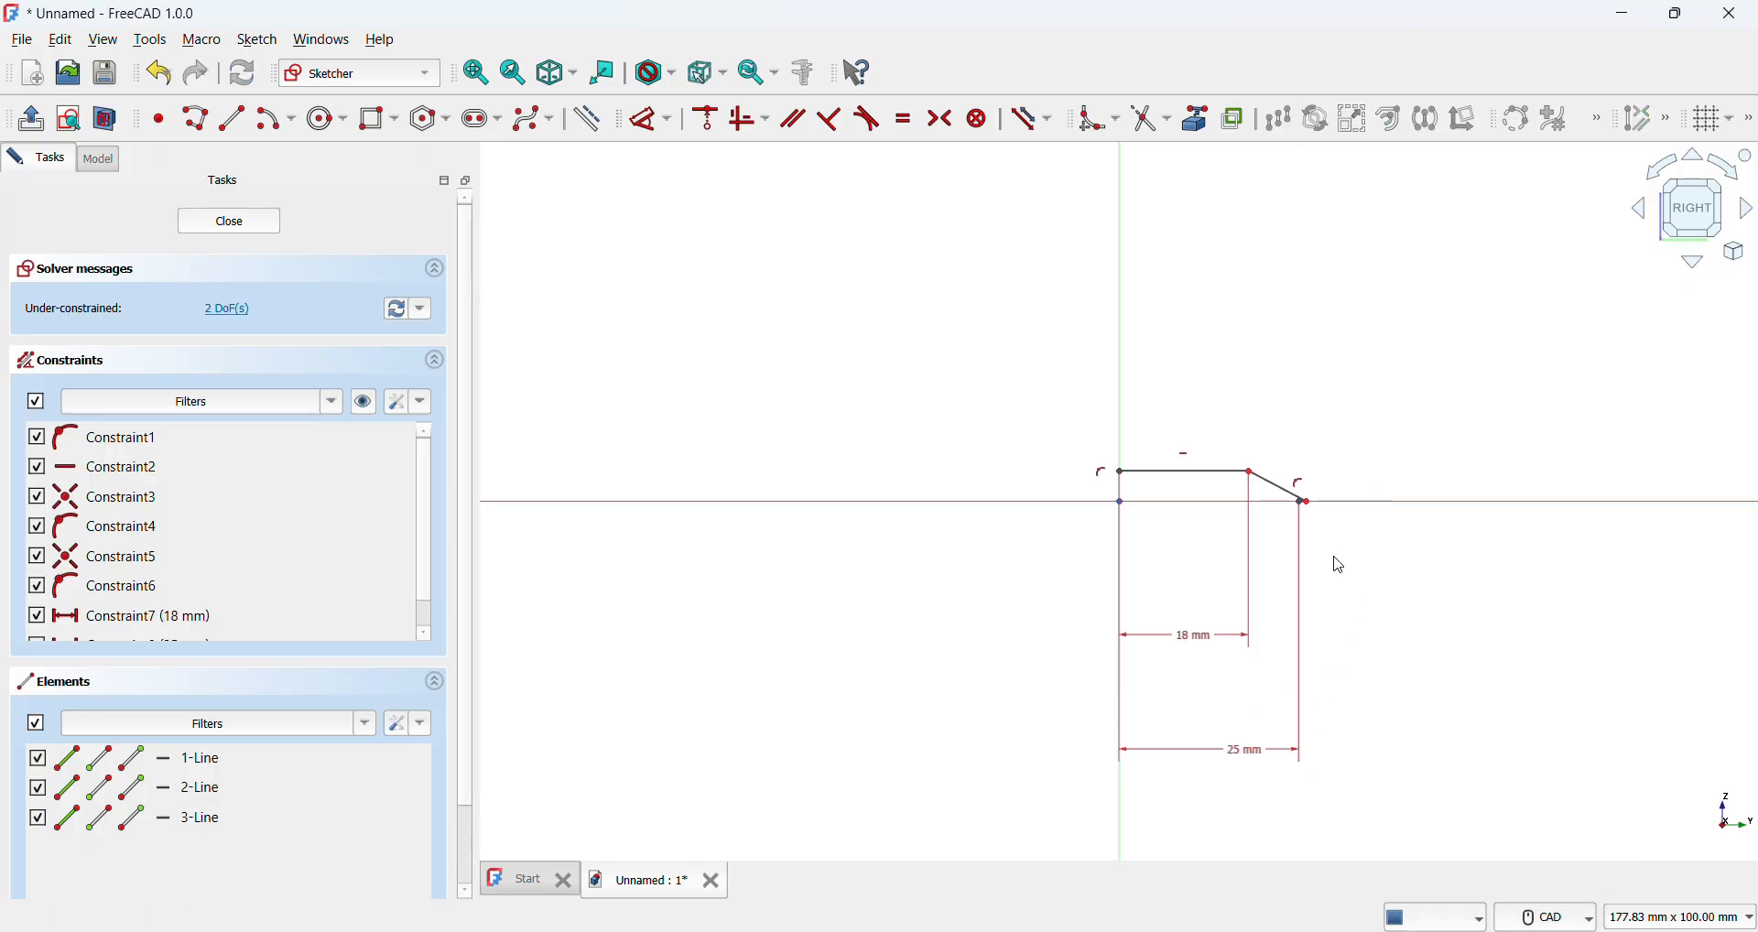
left_click(1275, 503)
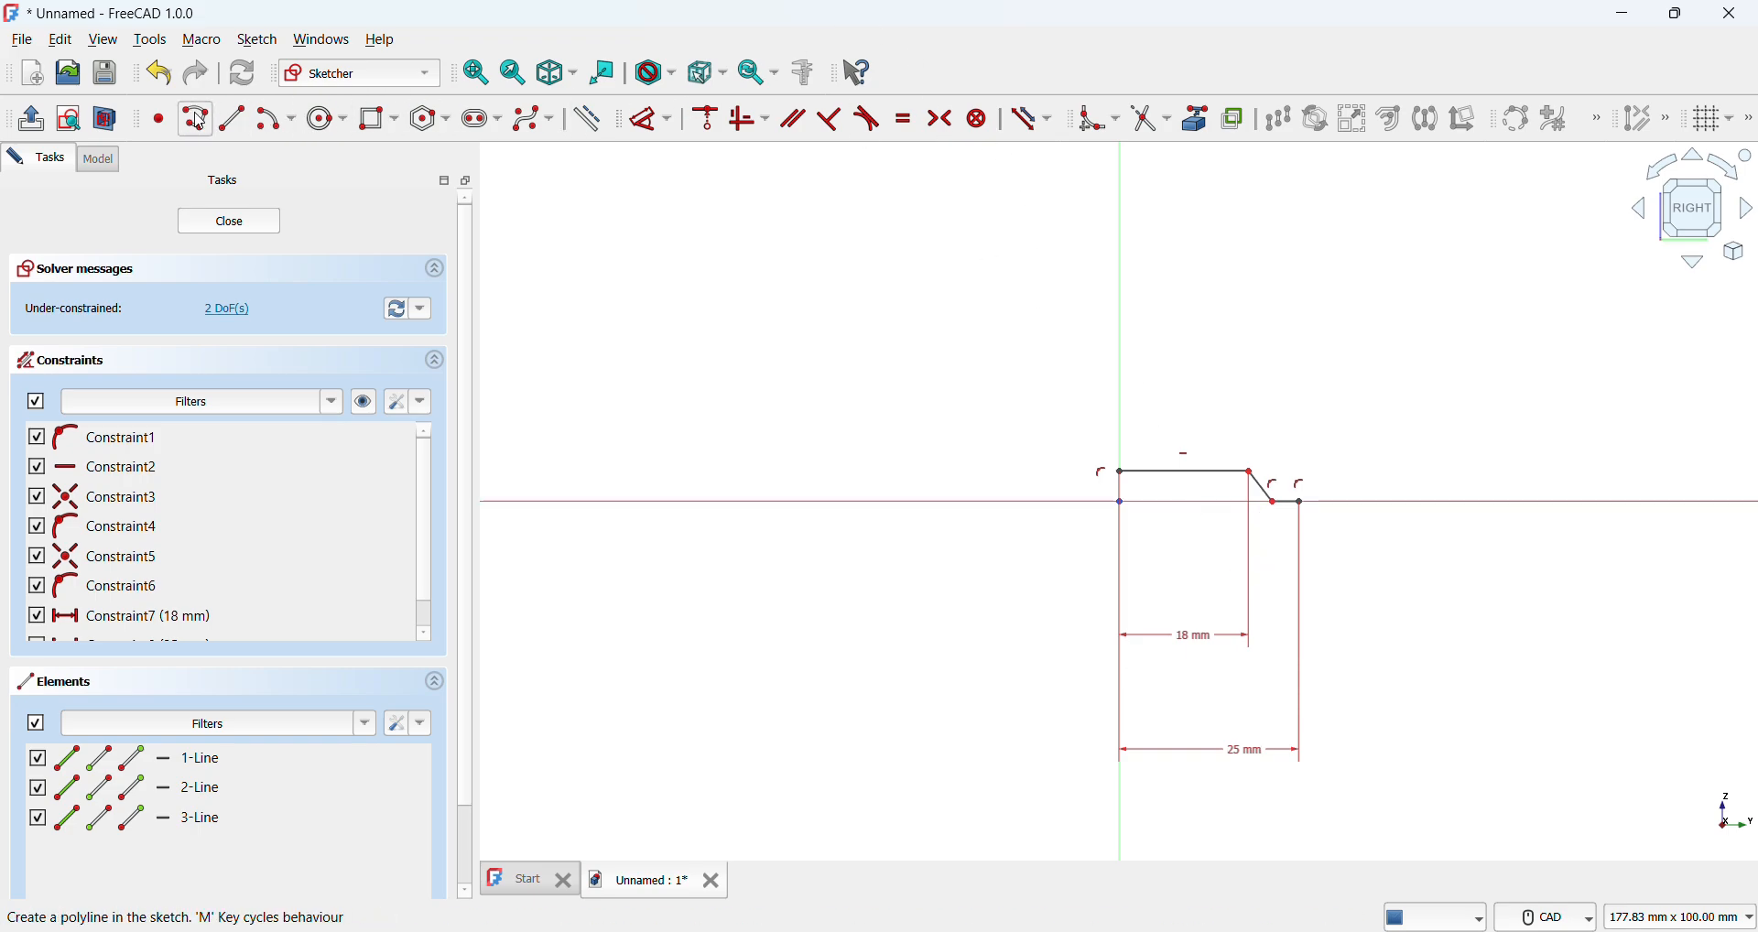
Step: Draw a horizontal line about 33 mm long above the profile, starting on the vertical axis
left_click(199, 120)
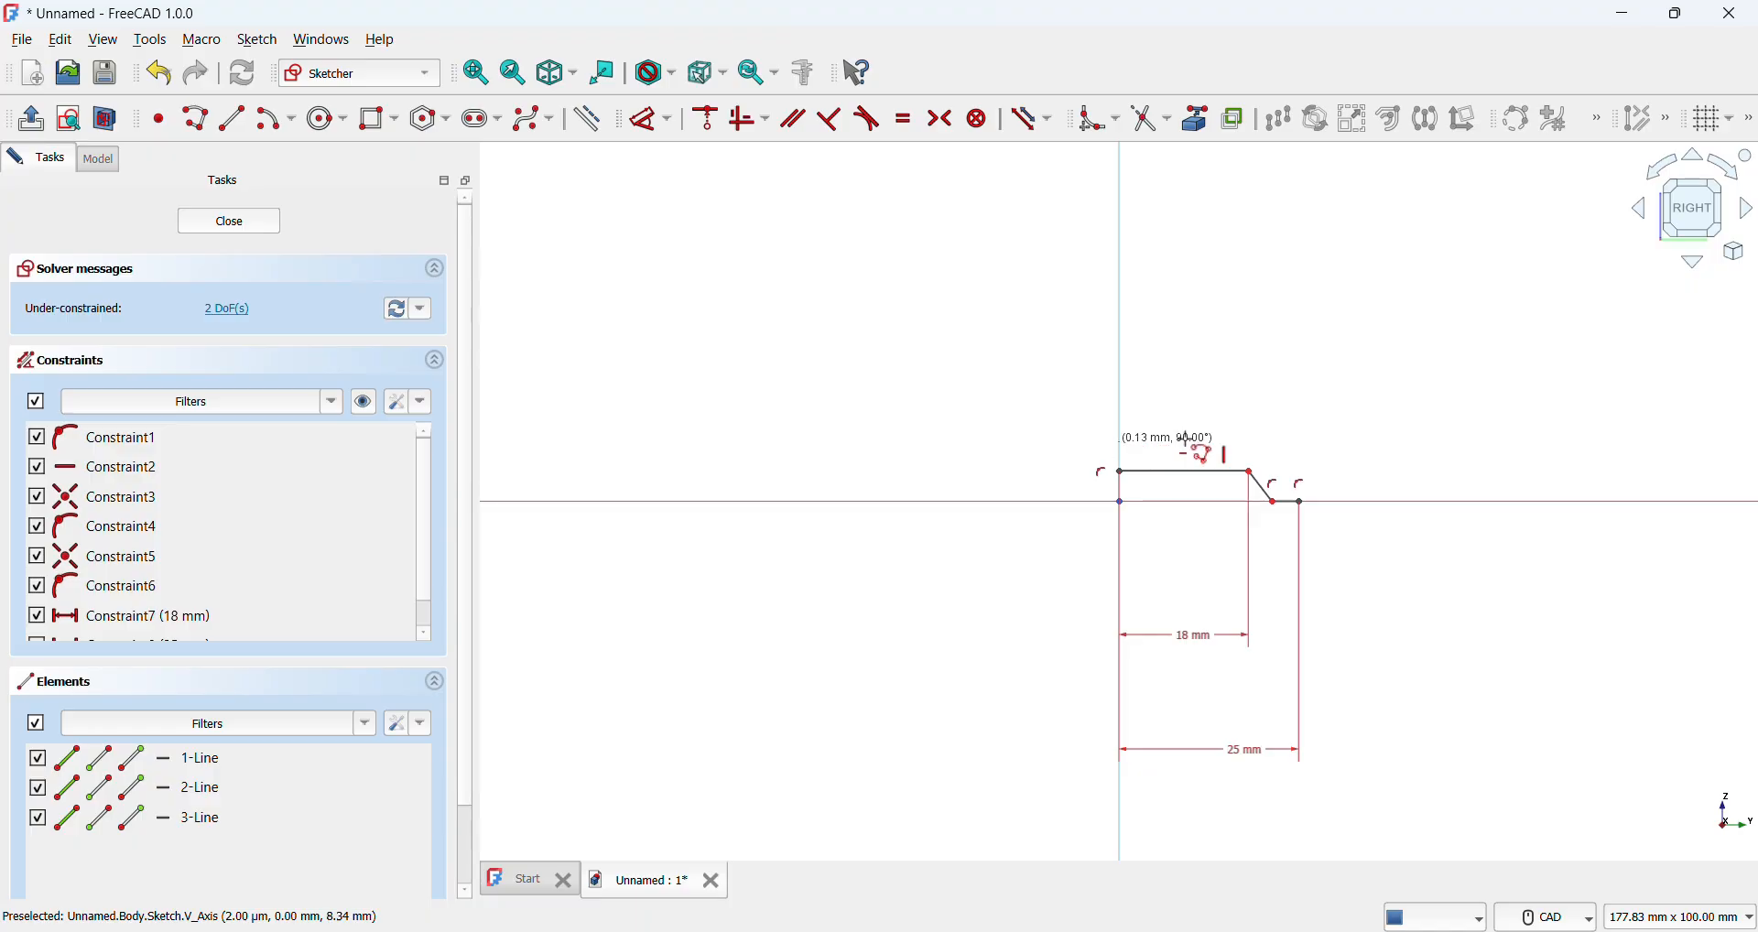
left_click(1120, 442)
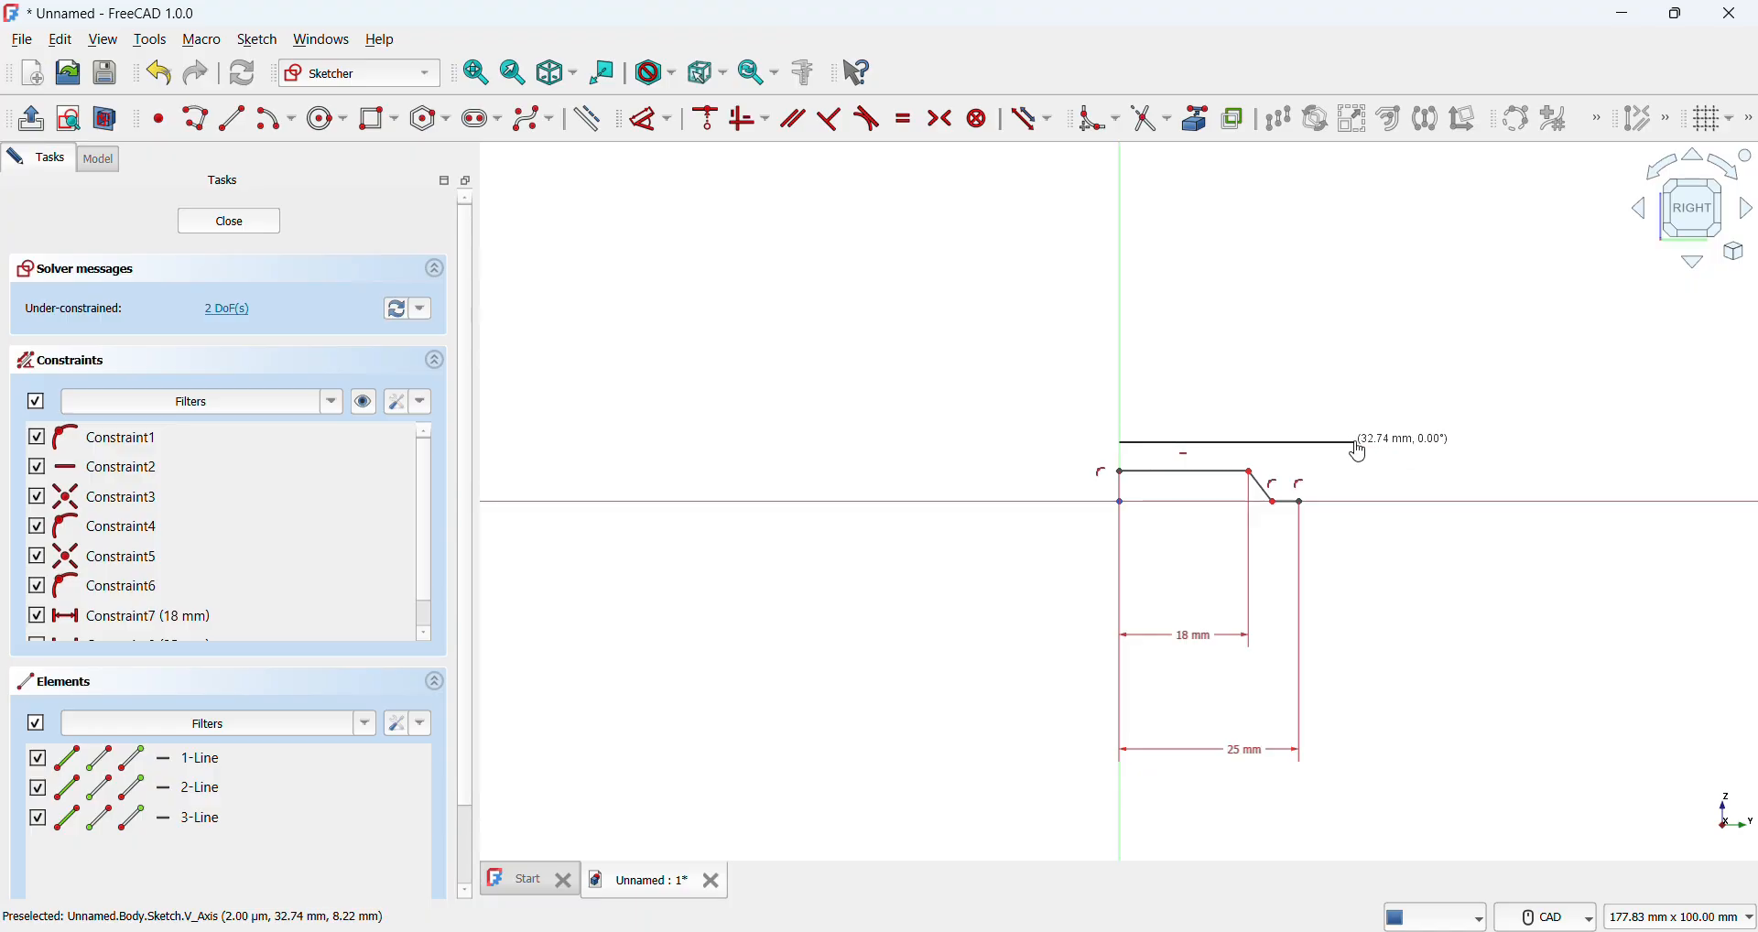
left_click(1354, 442)
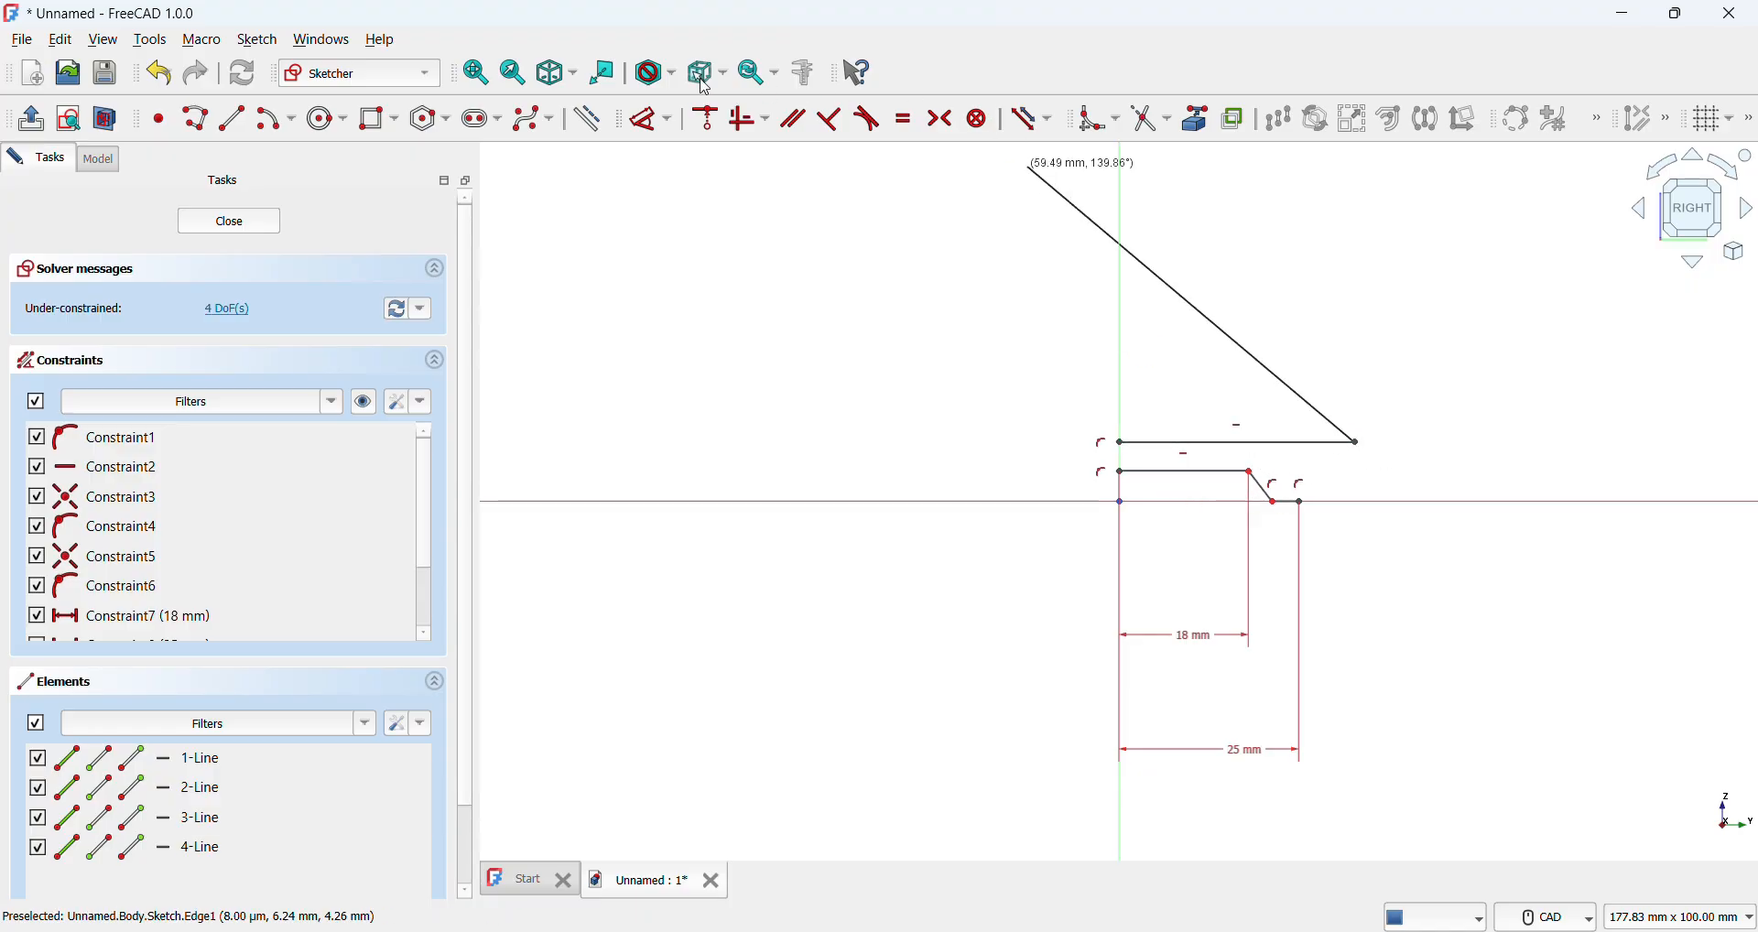
Step: Dimension the 18 mm line's height above the horizontal axis to 3.5 mm
left_click(645, 119)
left_click(1155, 471)
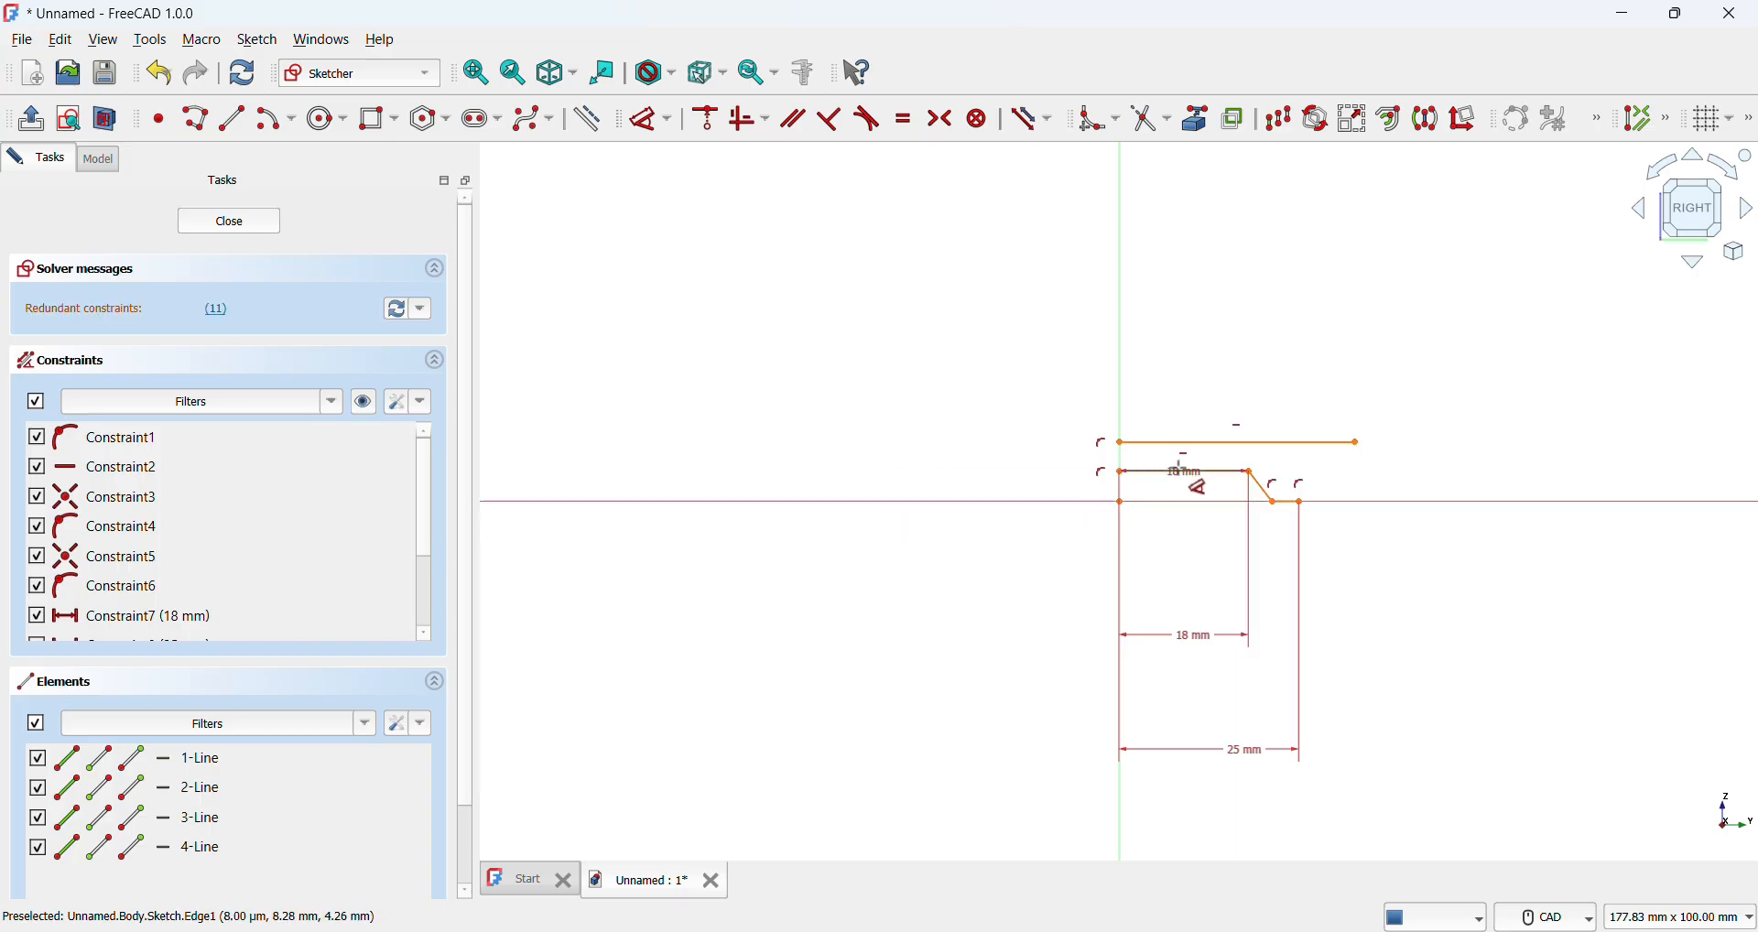
left_click(1157, 502)
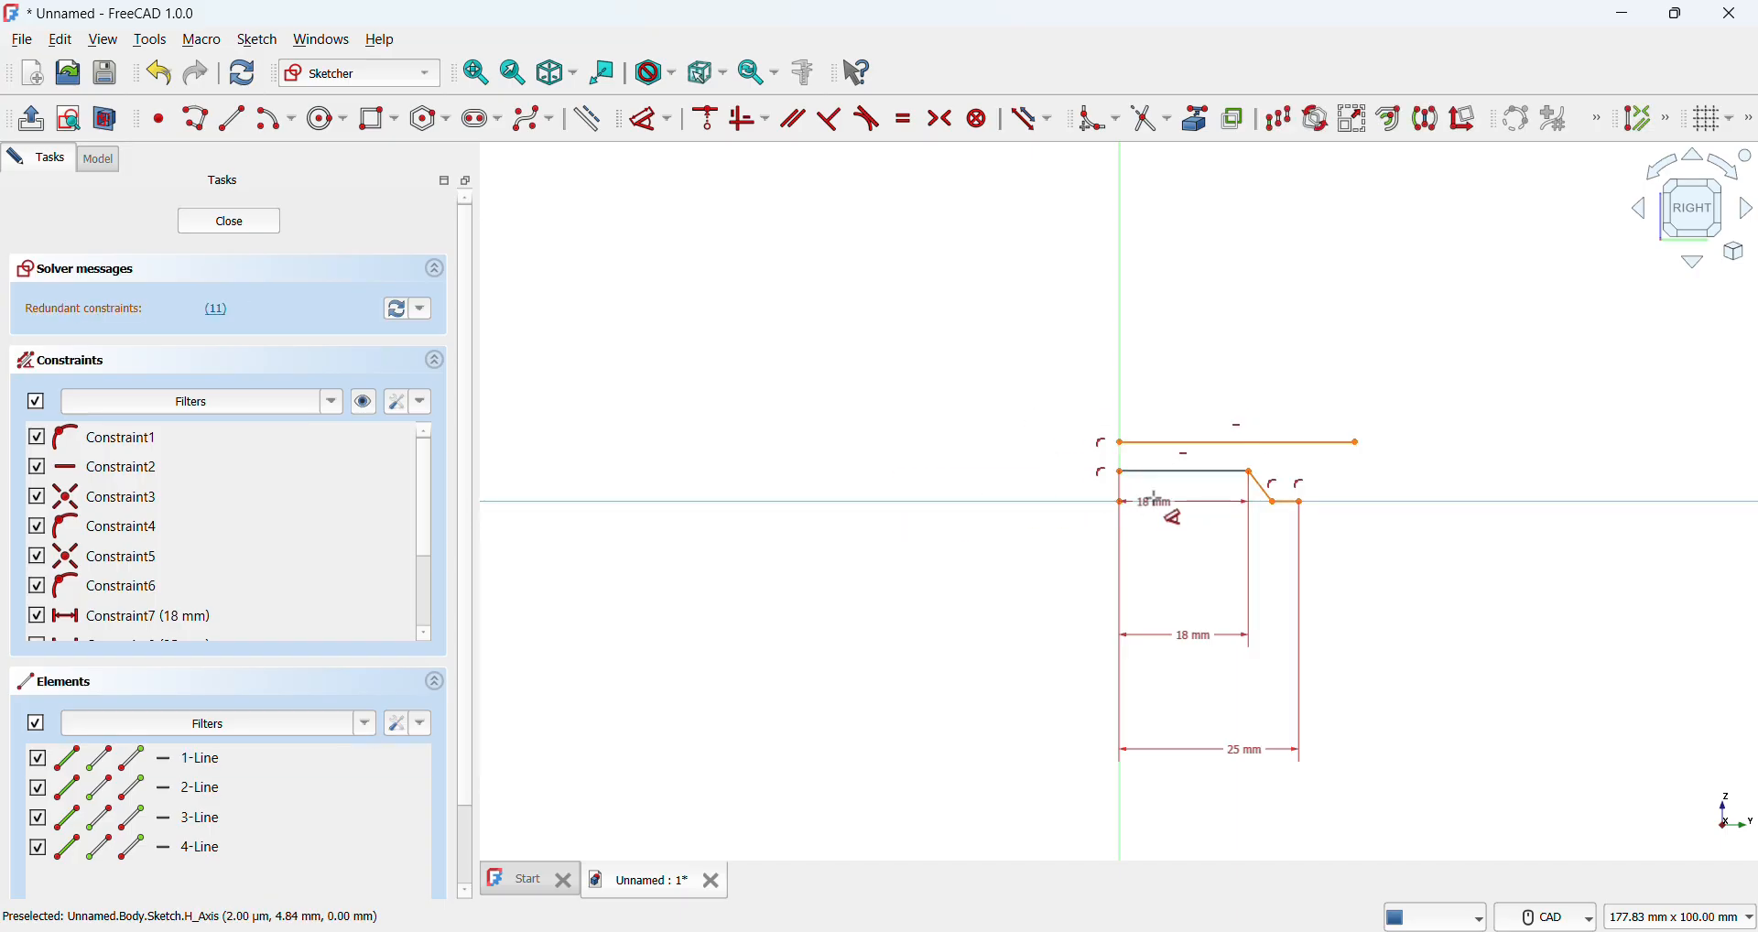
left_click(850, 522)
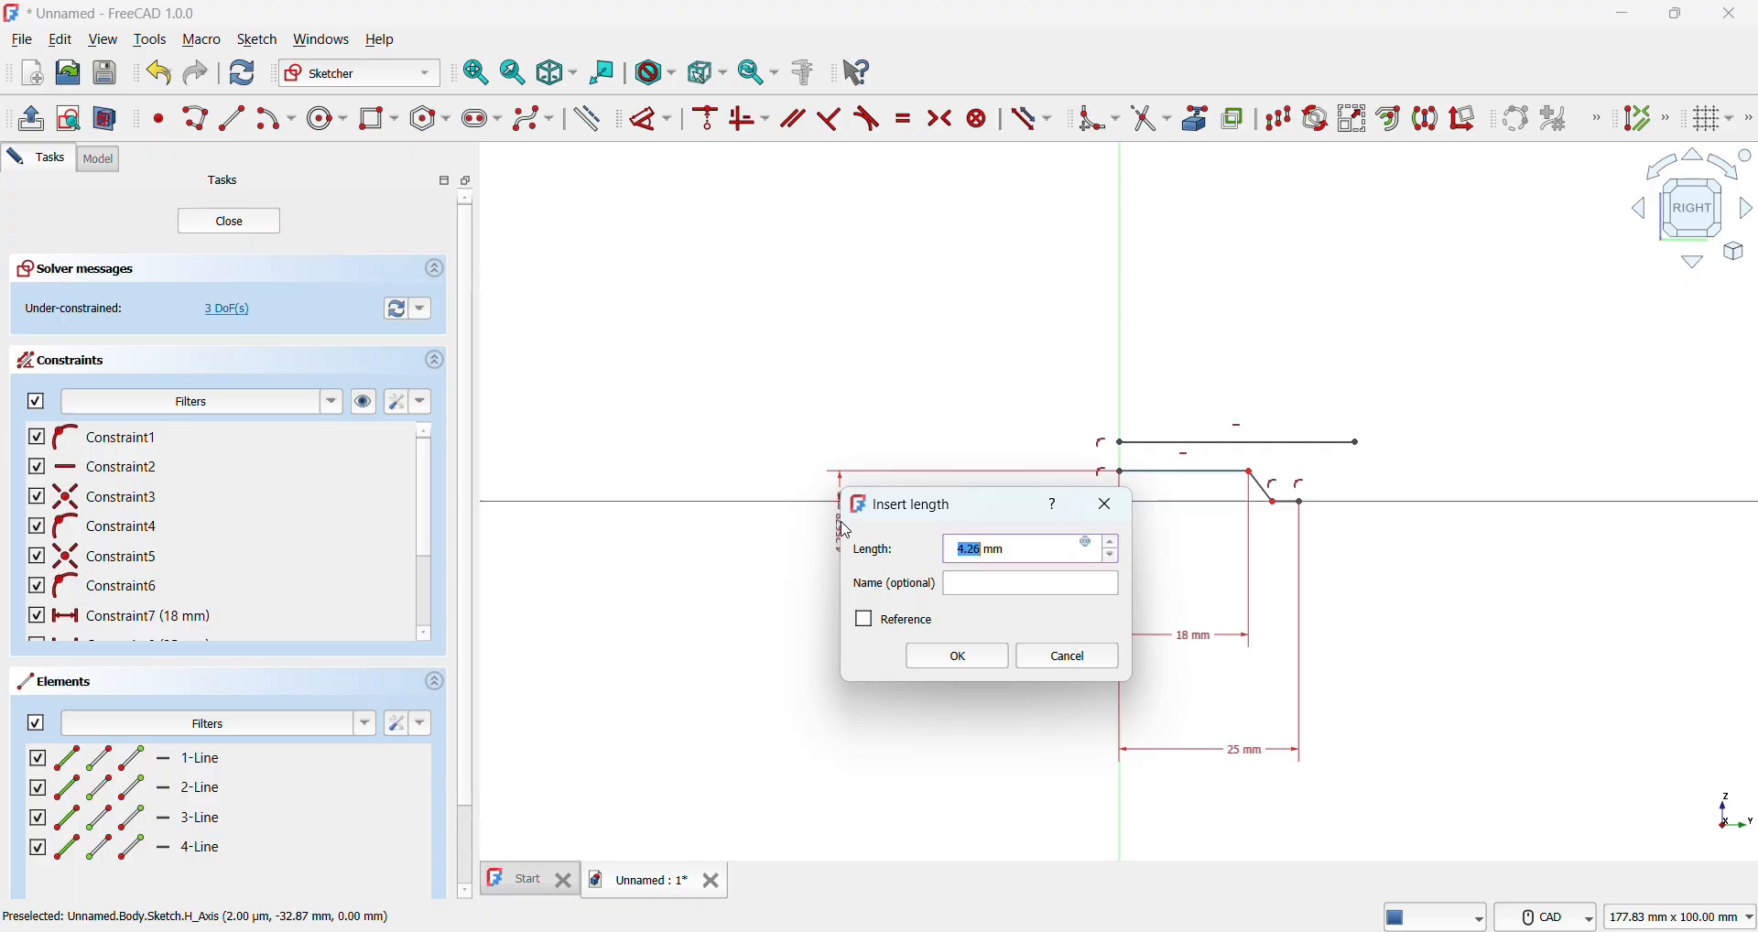
key("Return")
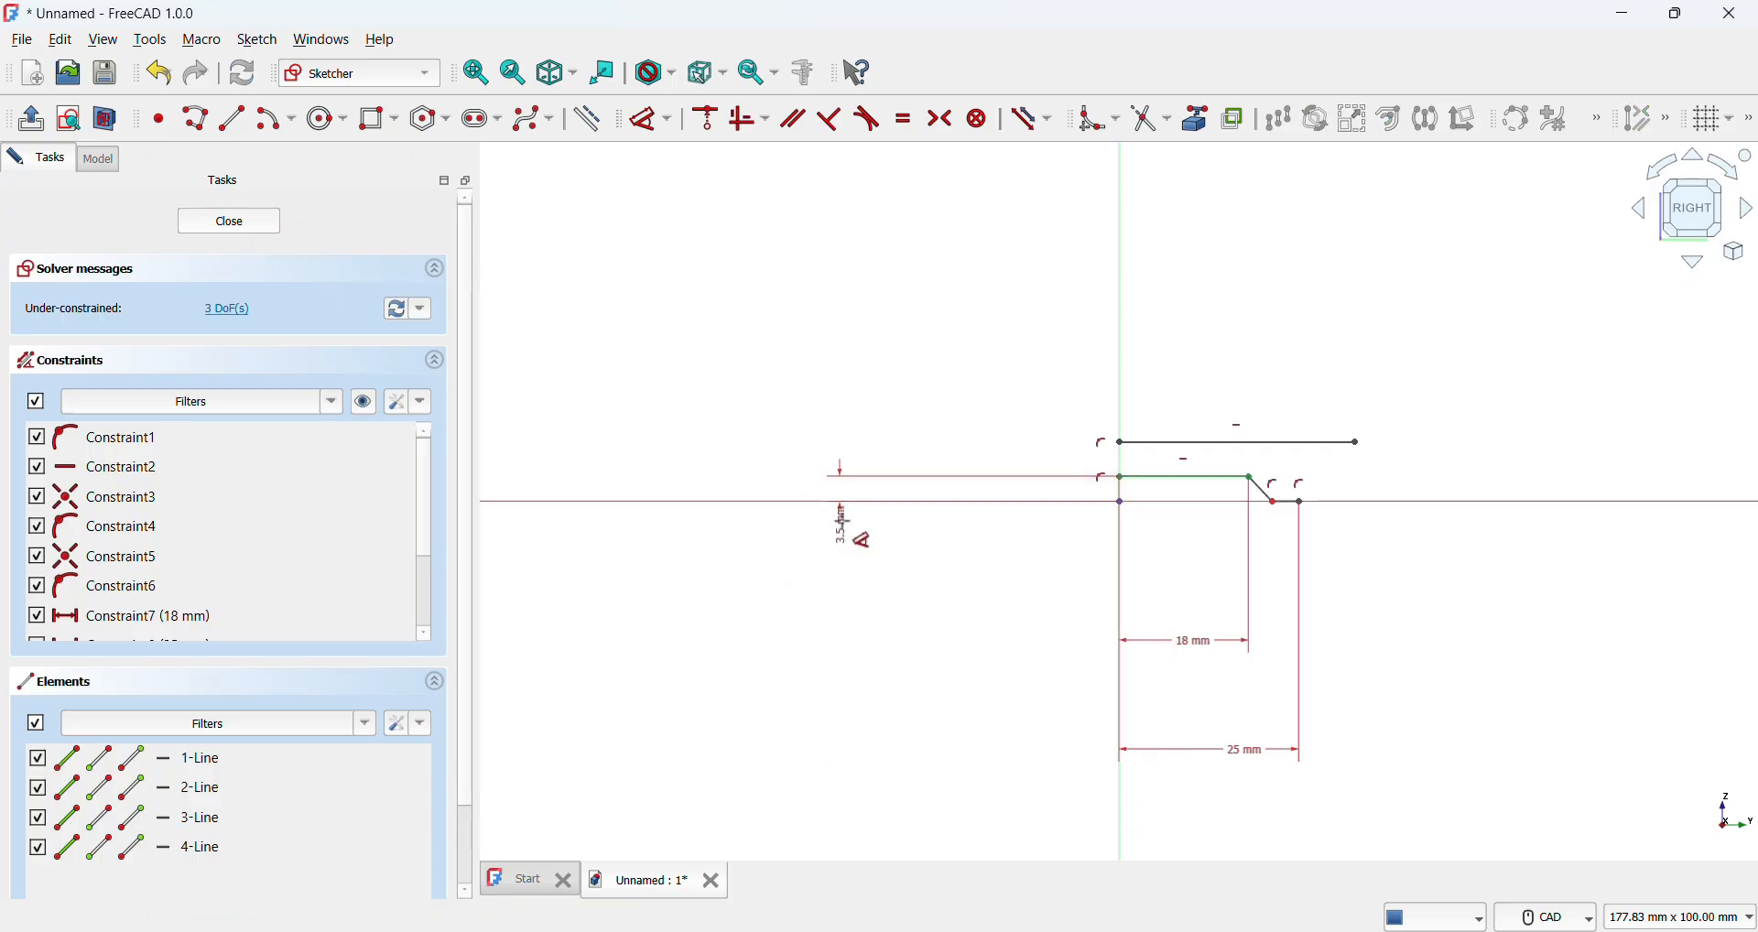
Step: Set the vertical spacing between the two parallel horizontal lines to 4 mm
left_click(1208, 443)
left_click(795, 398)
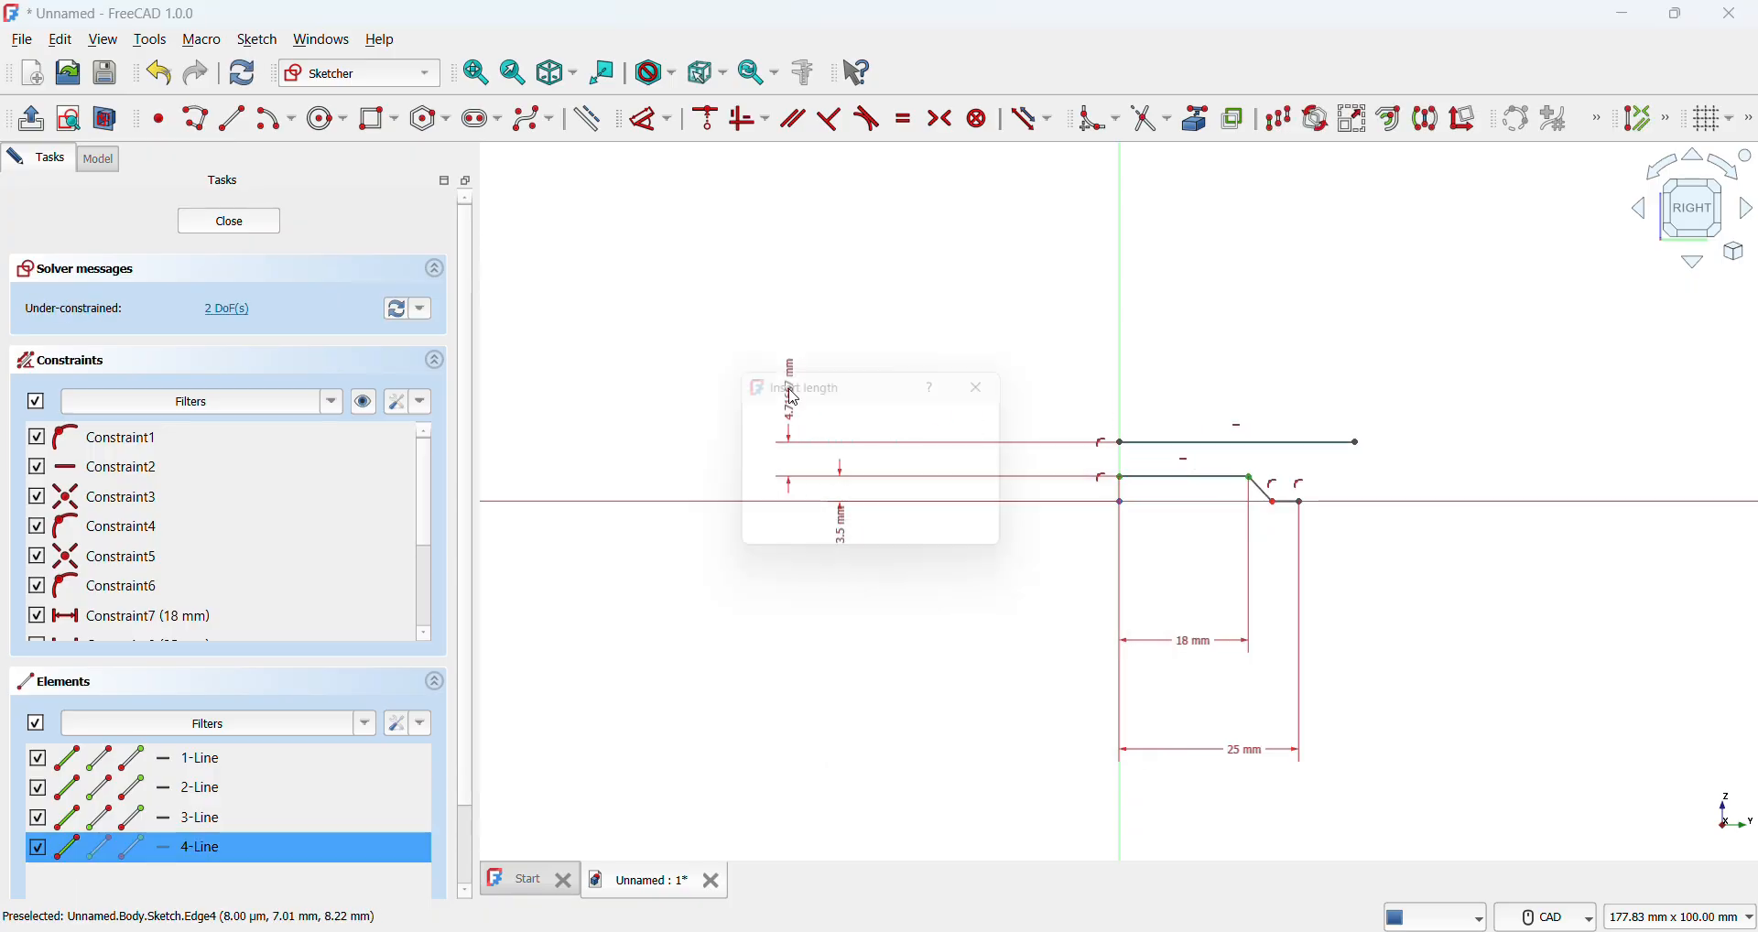
type("4.72")
key("Return")
Step: Dimension the upper horizontal line's length to 21 mm
scroll(791, 389, "up", 1)
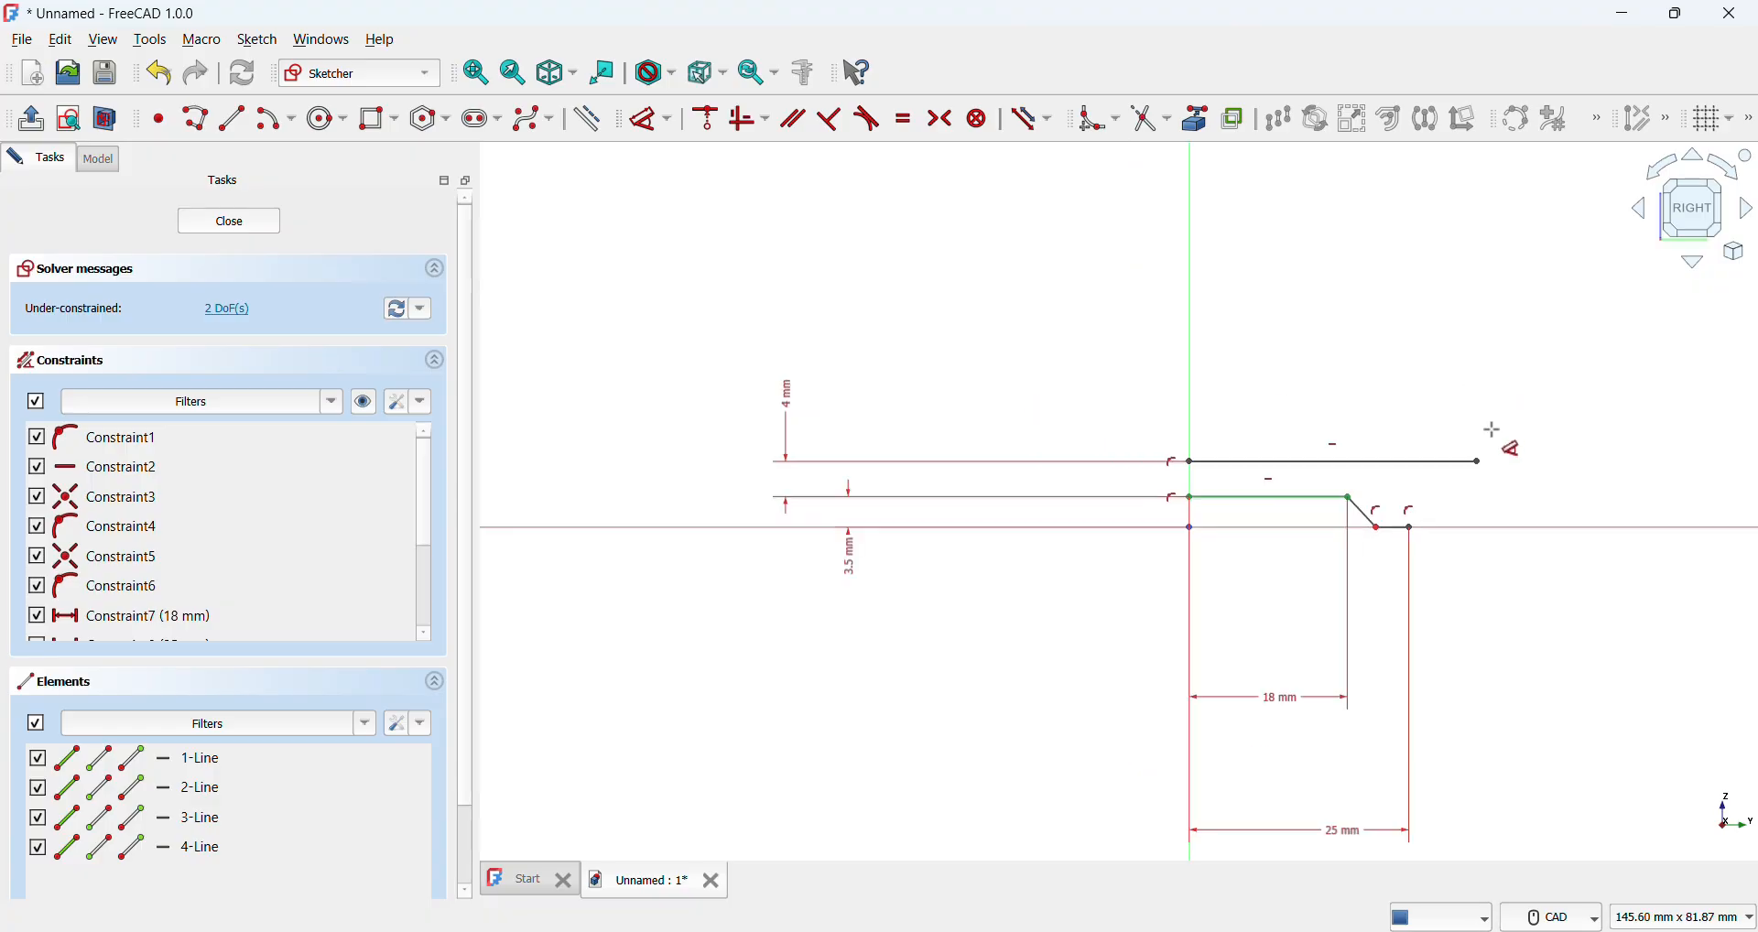
left_click(1489, 462)
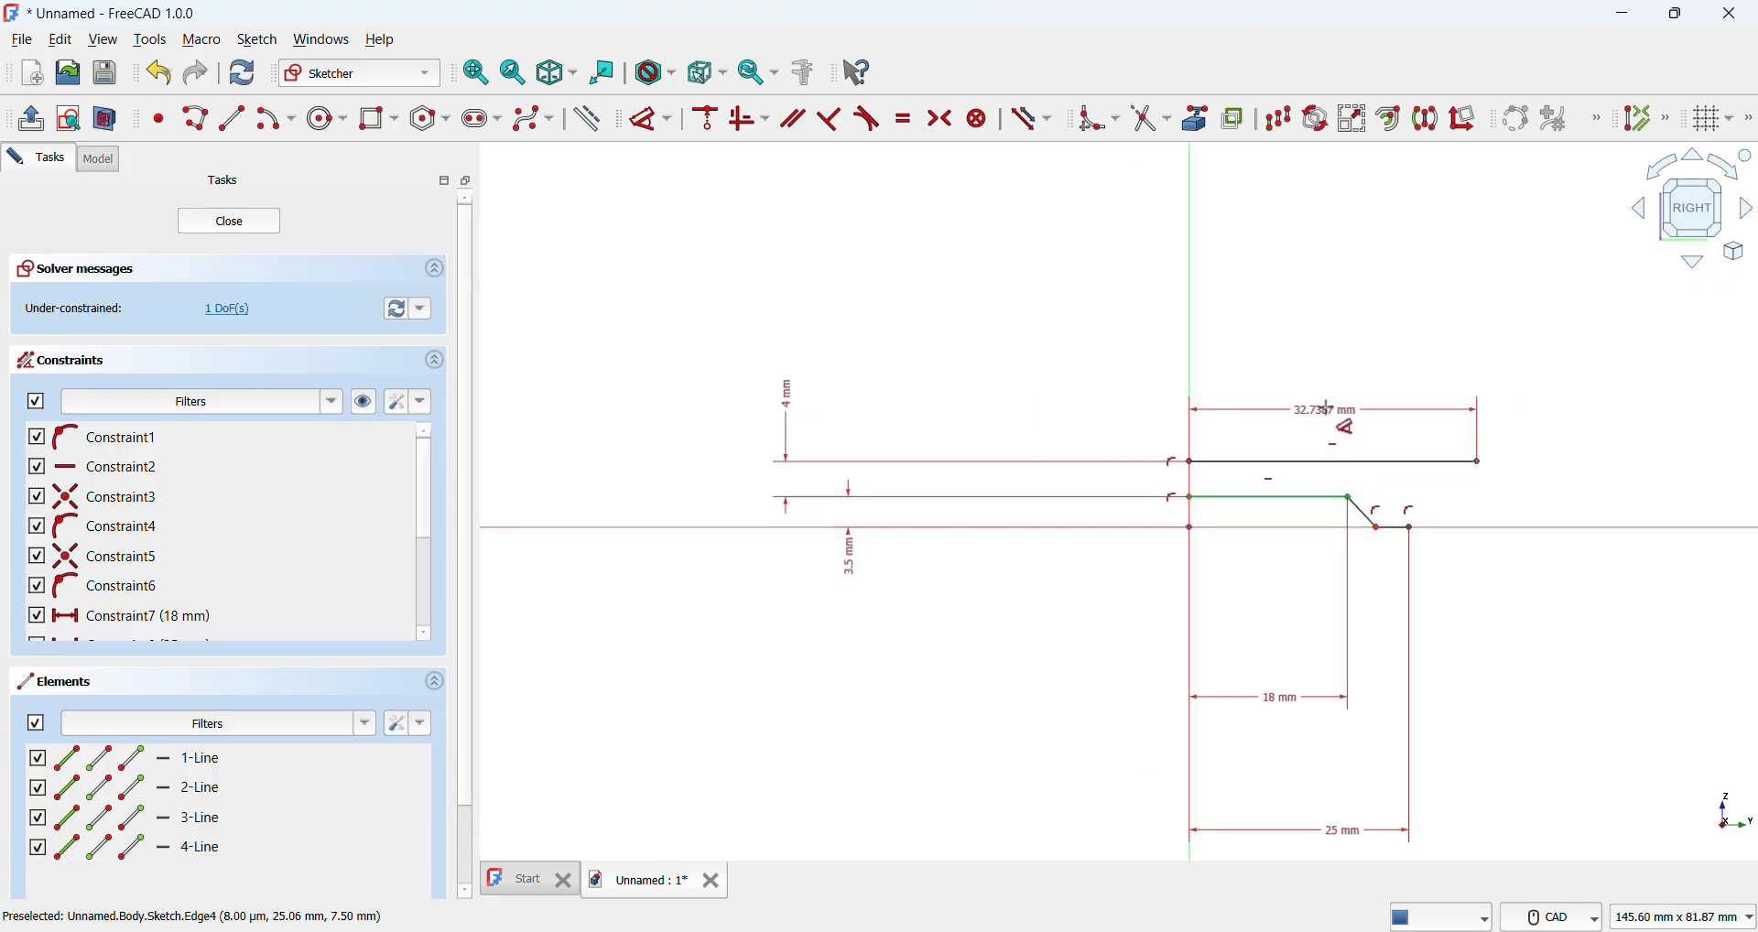
left_click(1325, 407)
left_click_drag(1380, 392, 1425, 276)
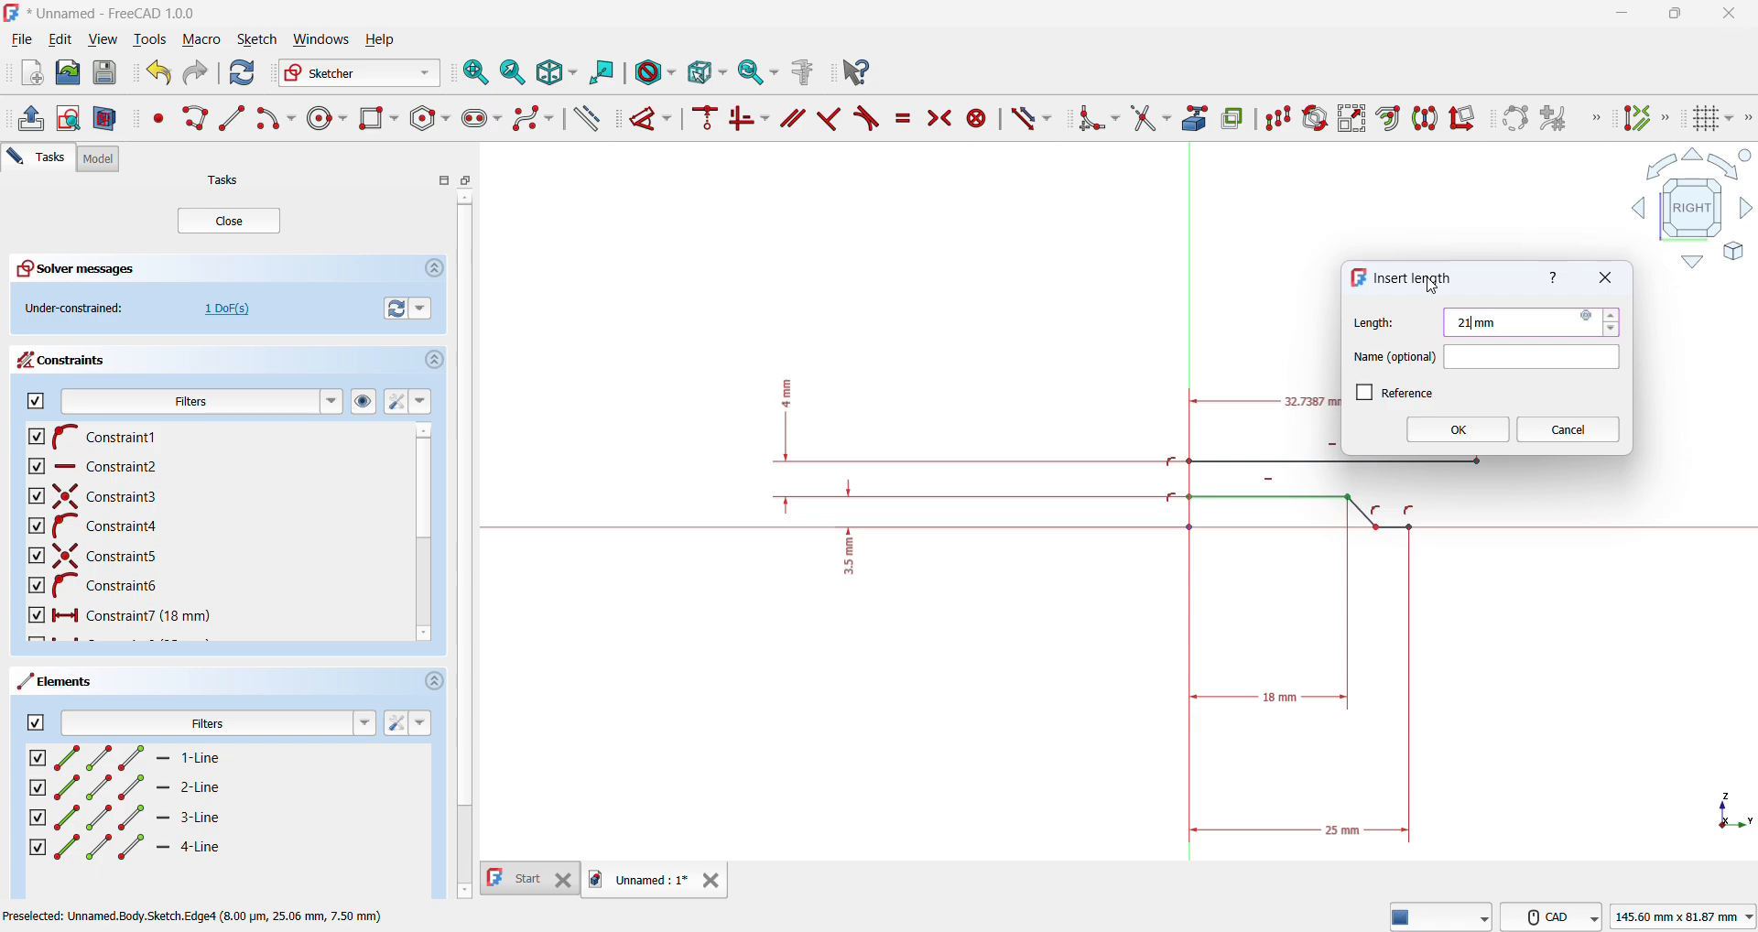
key("Return")
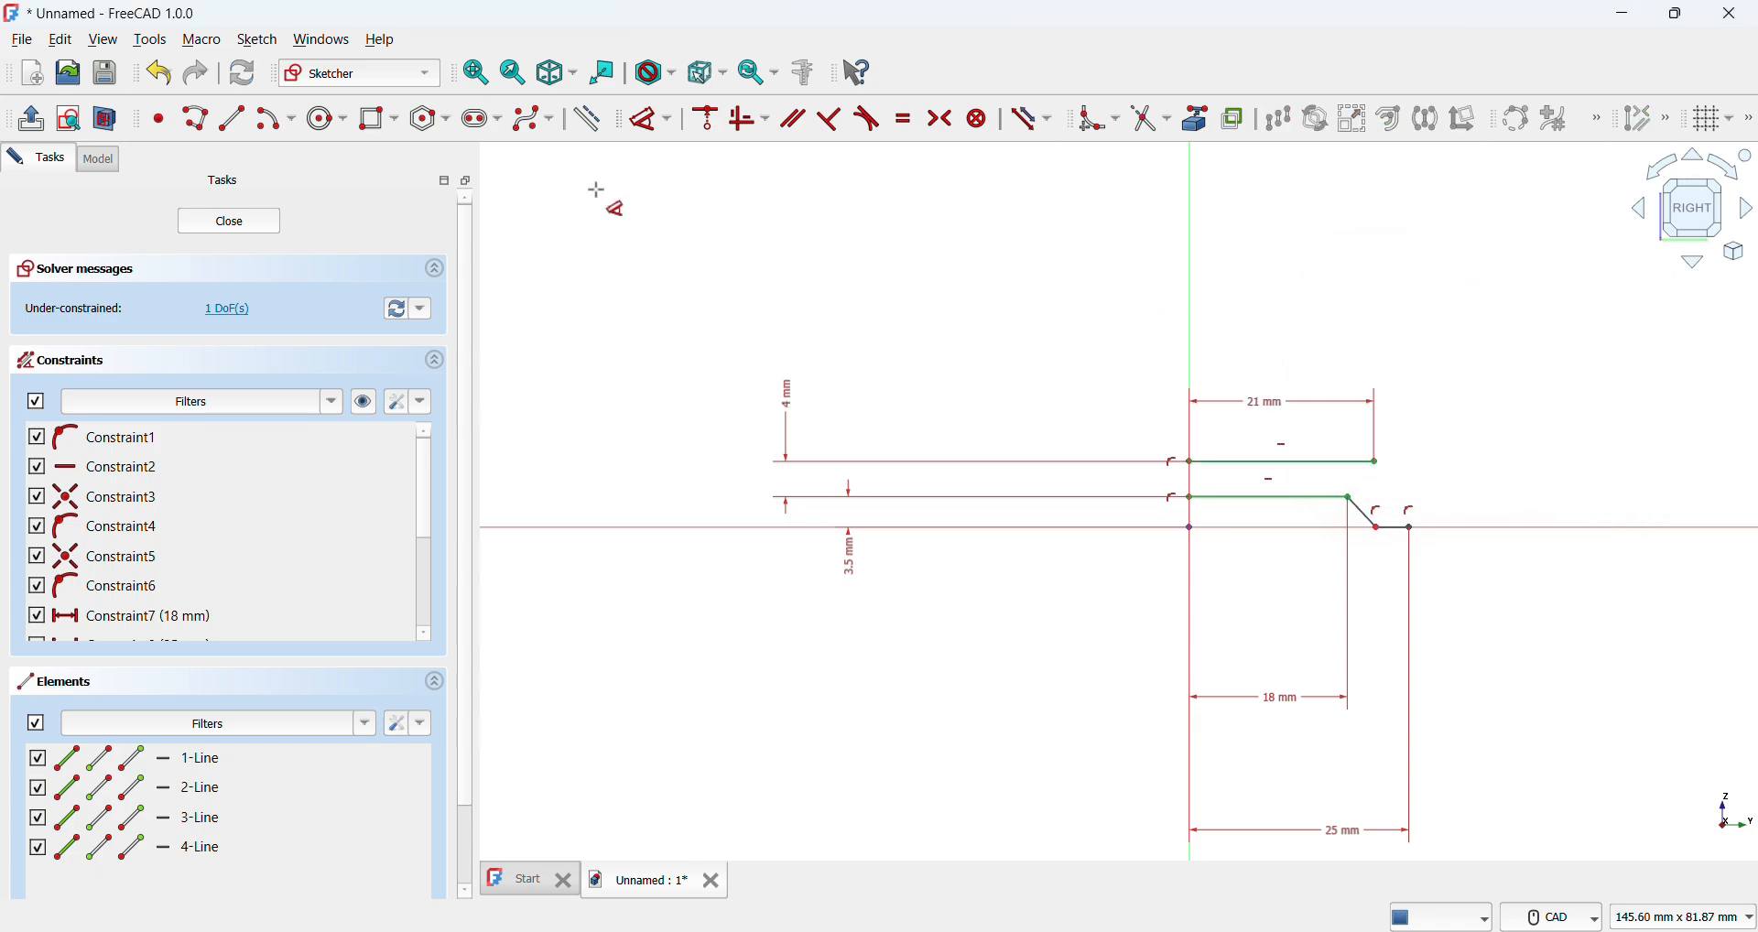
Step: Draw another horizontal line about 41 mm long from the vertical axis, well above the existing profile
scroll(957, 229, "down", 3)
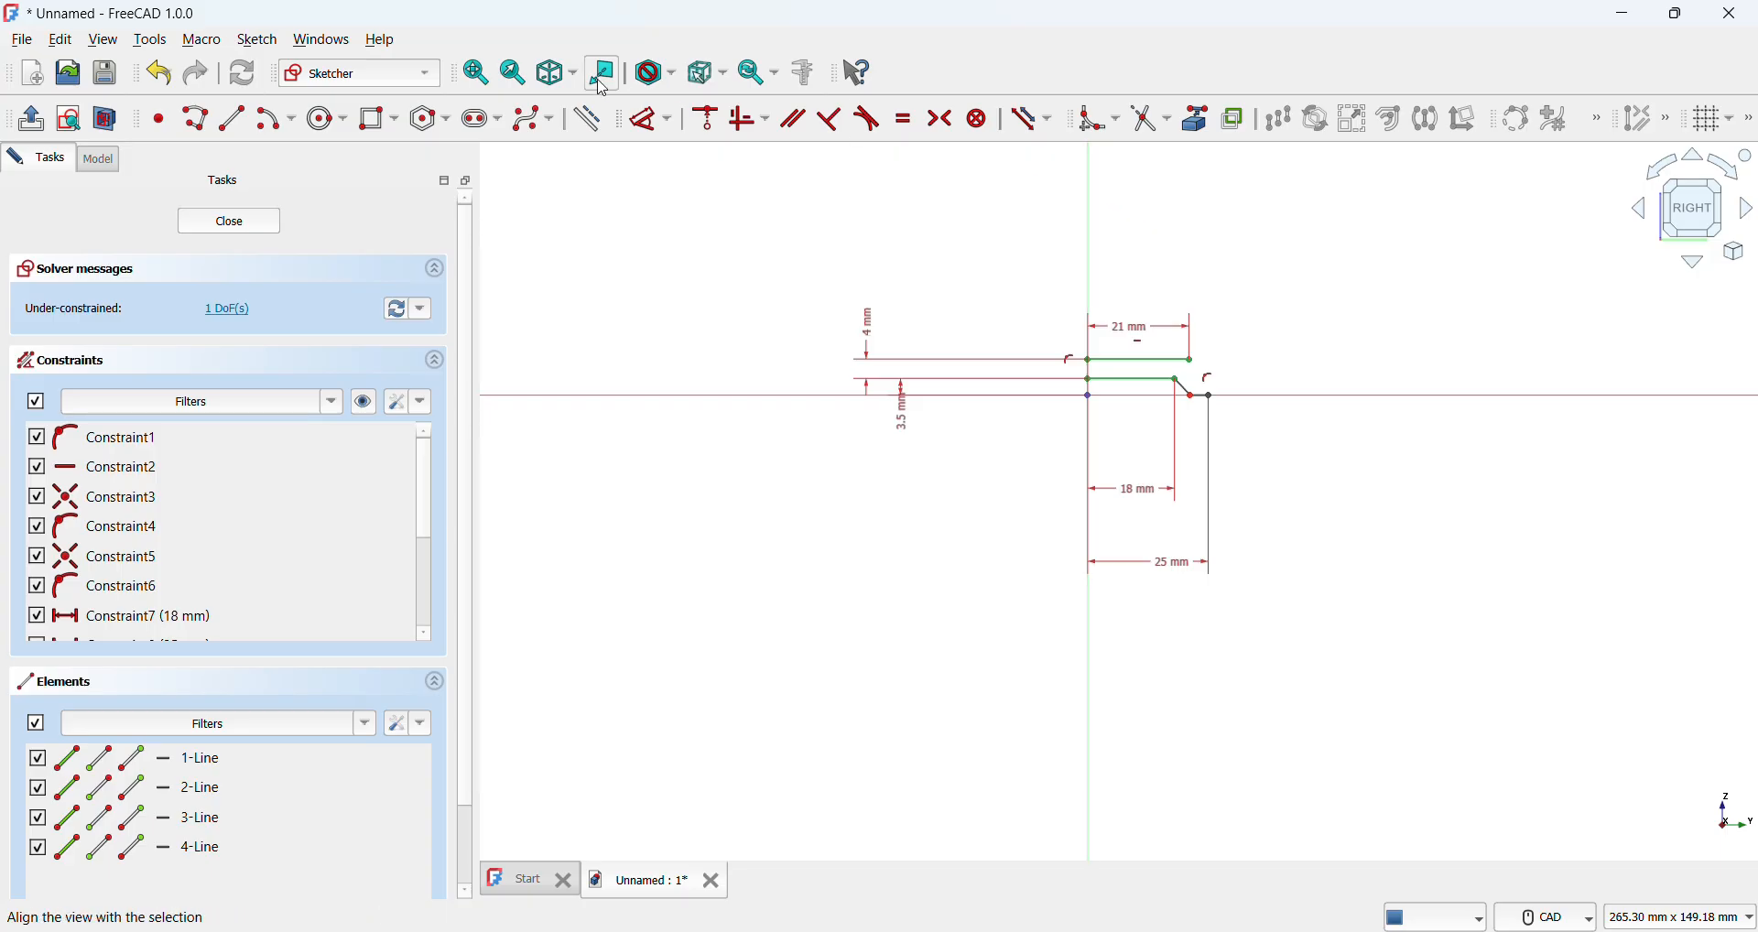
left_click(478, 73)
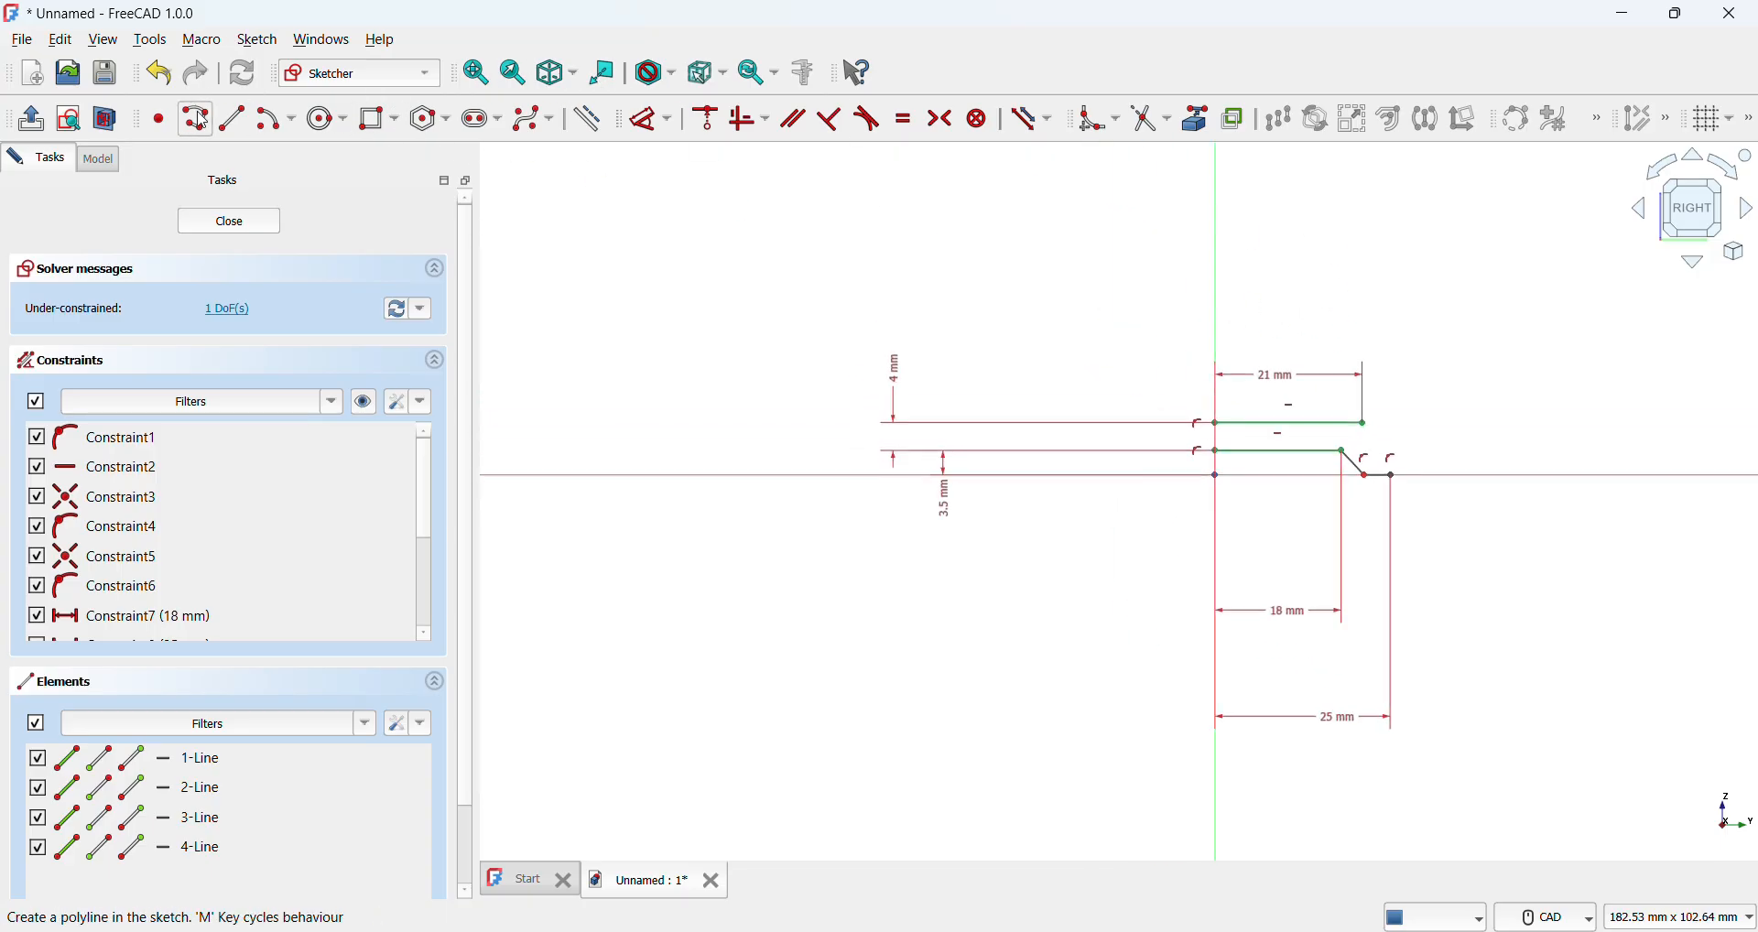
key("g")
key("l")
left_click(1222, 190)
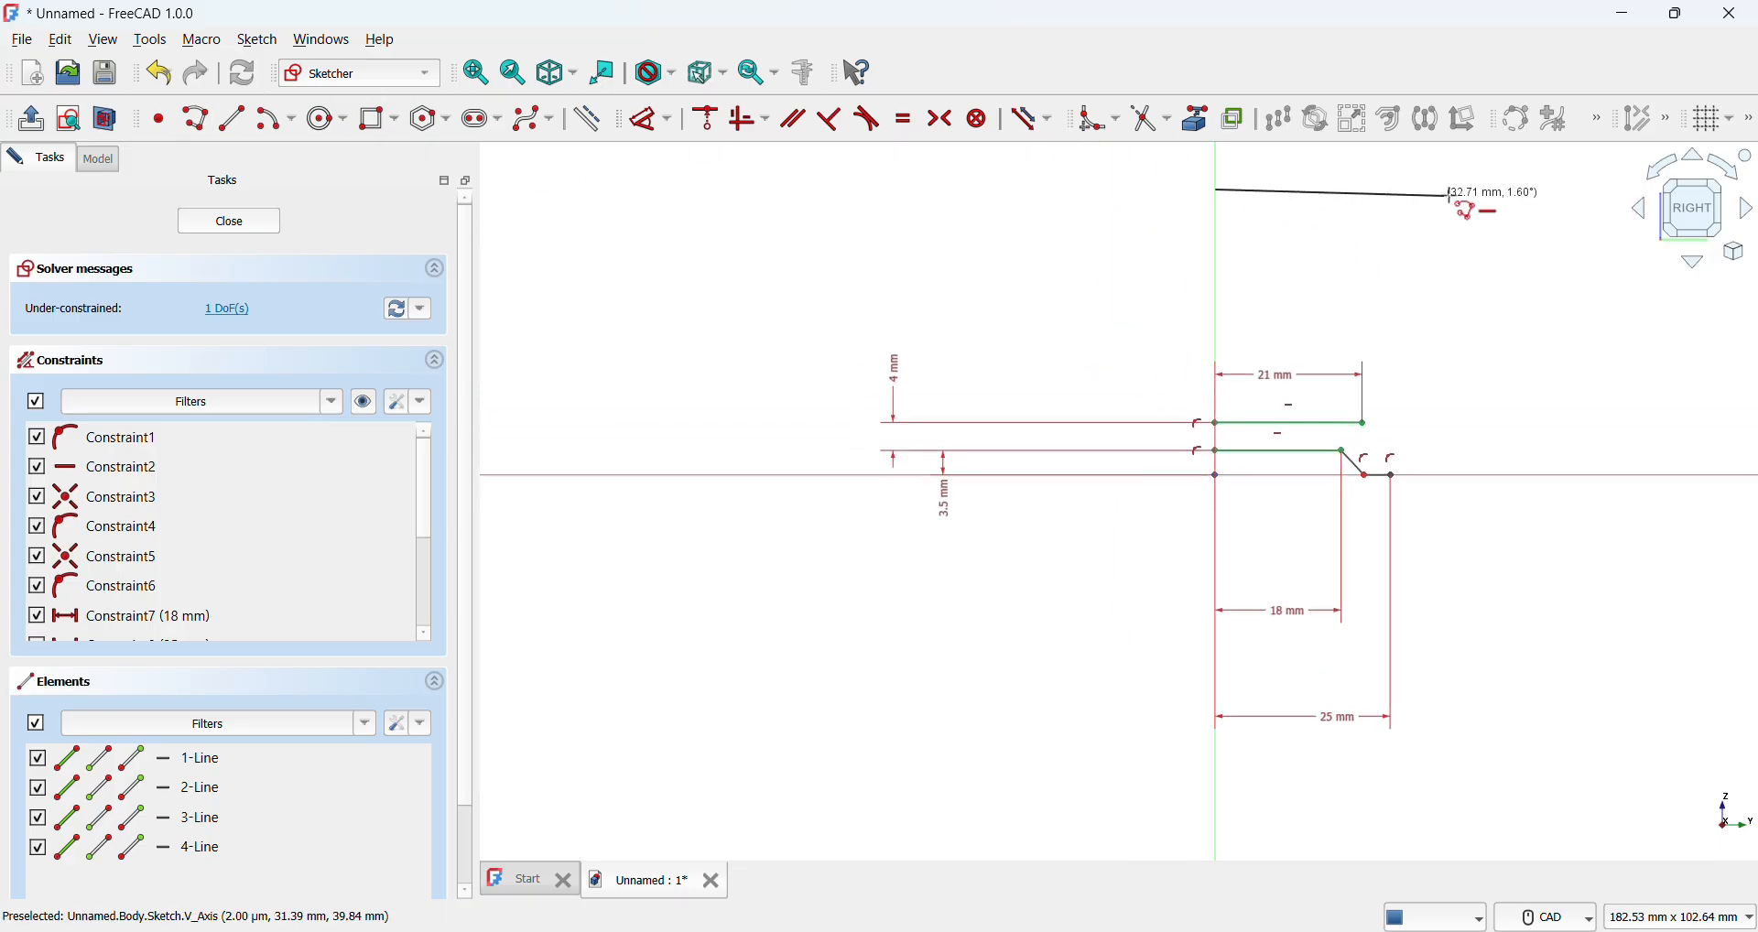
left_click(1505, 191)
Step: Dimension the new topmost horizontal line's length to 47 mm
left_click(665, 119)
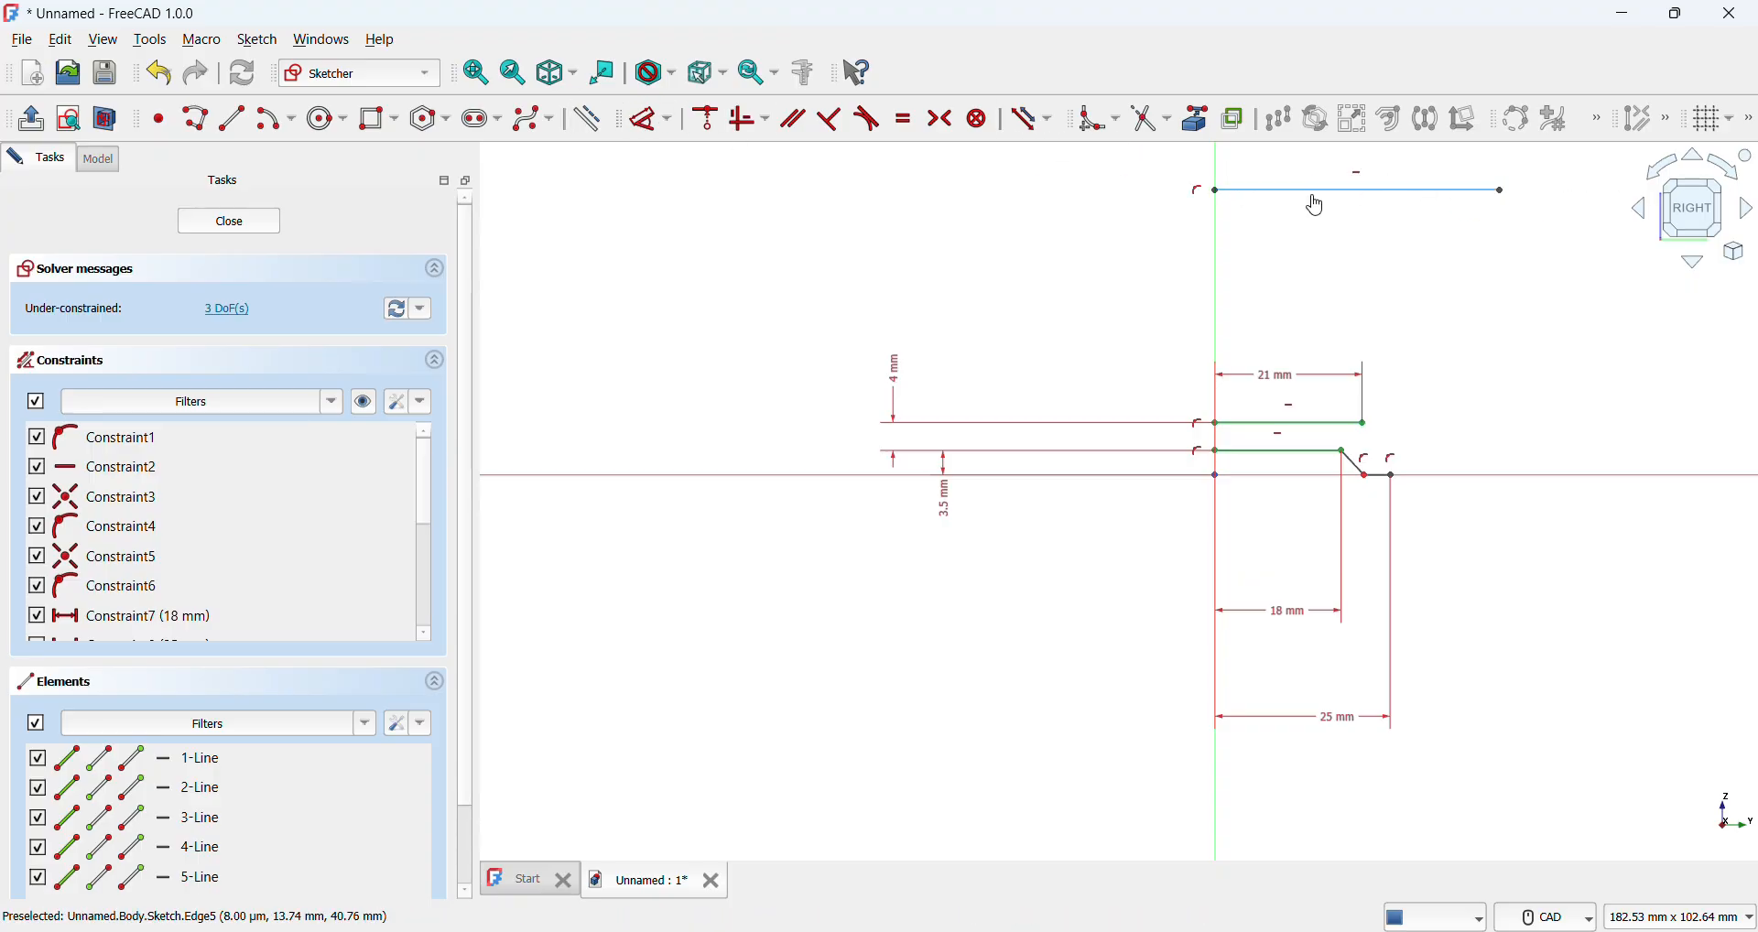
left_click(1315, 190)
left_click(1307, 163)
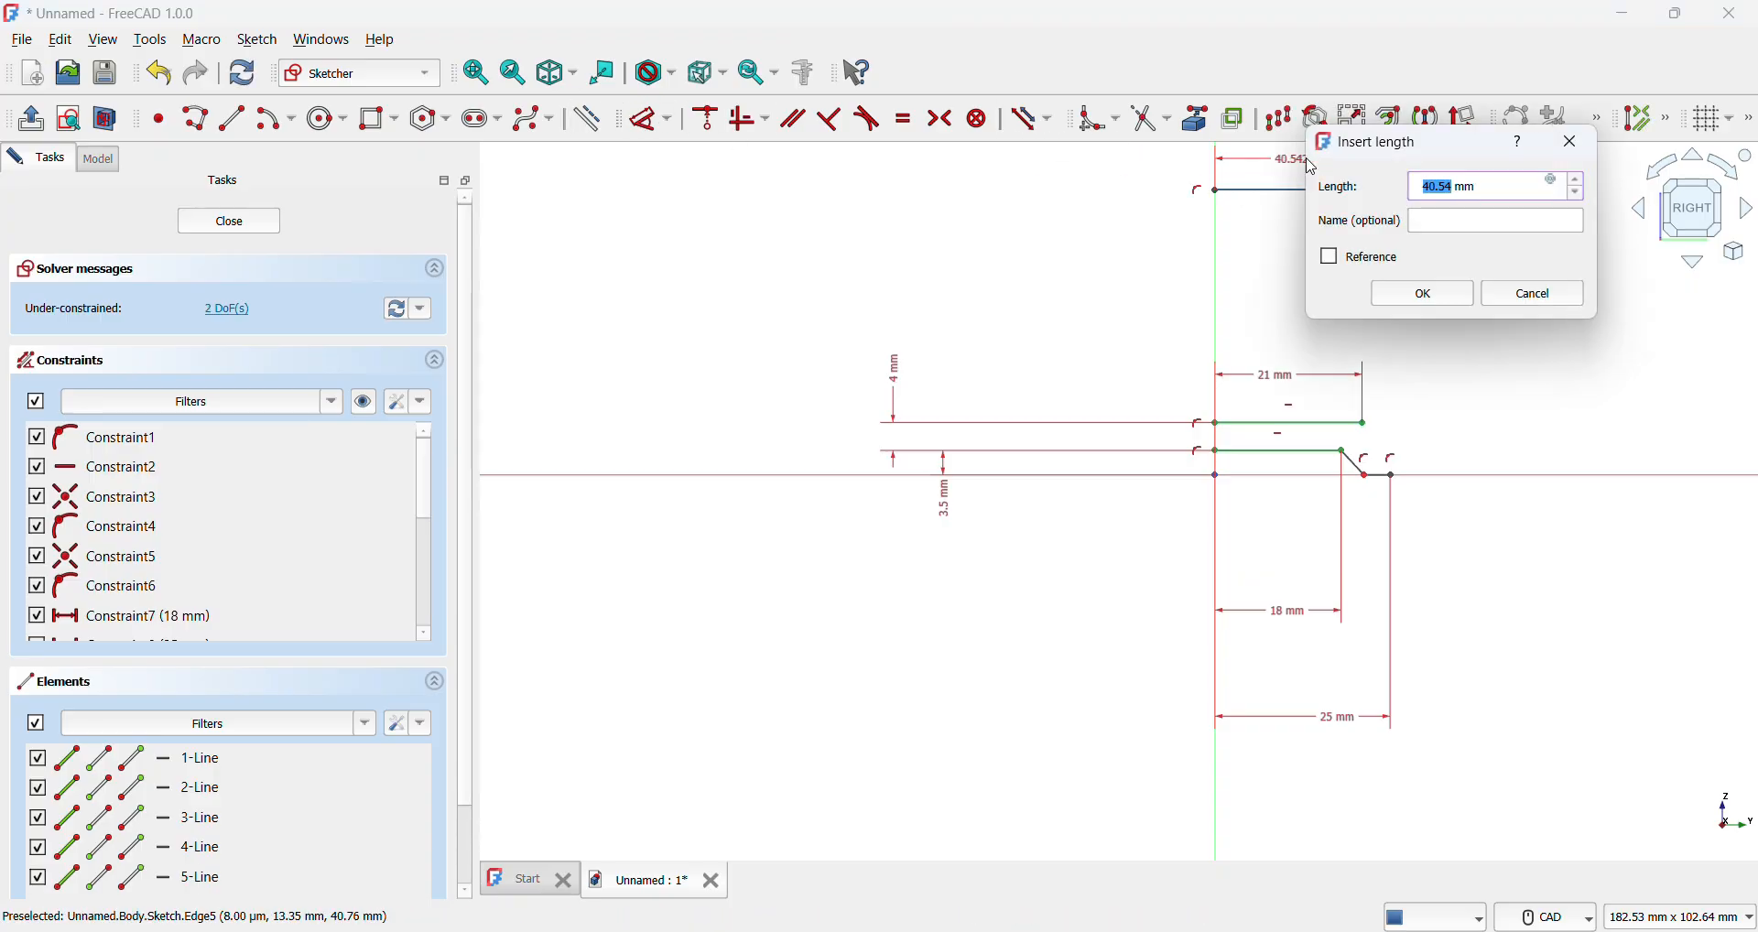
type("47")
key("Return")
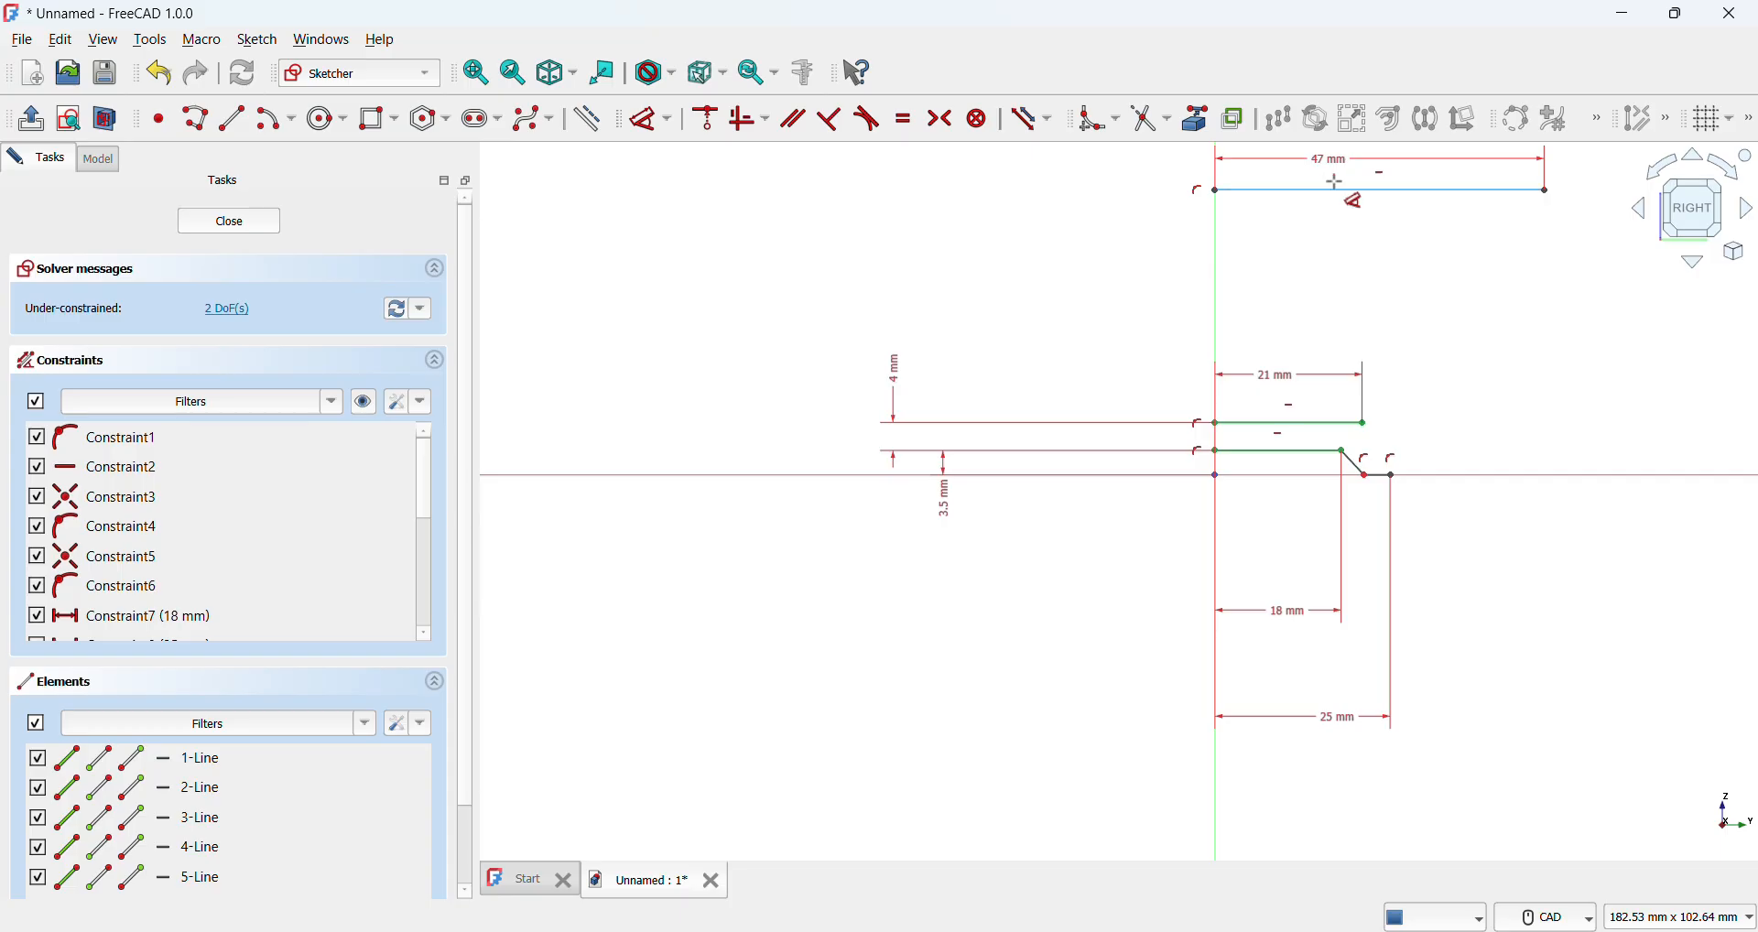
Step: Dimension the topmost line's height above the horizontal axis to 87.5 mm
left_click(1471, 193)
left_click(1479, 475)
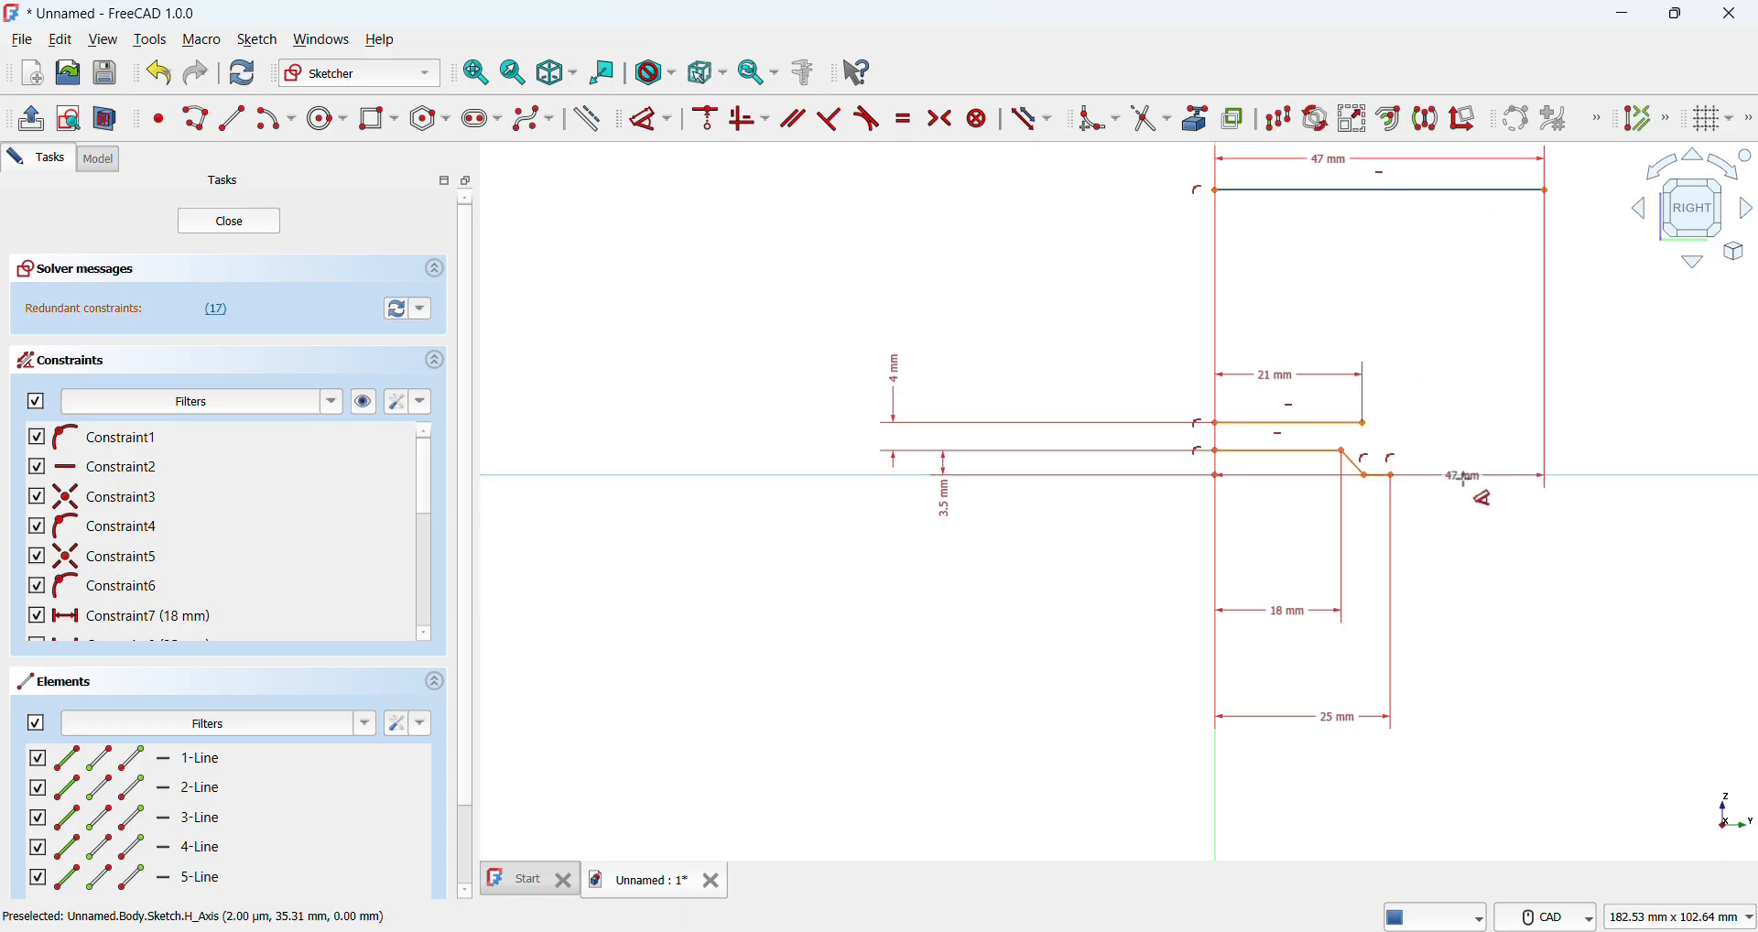
left_click(1679, 510)
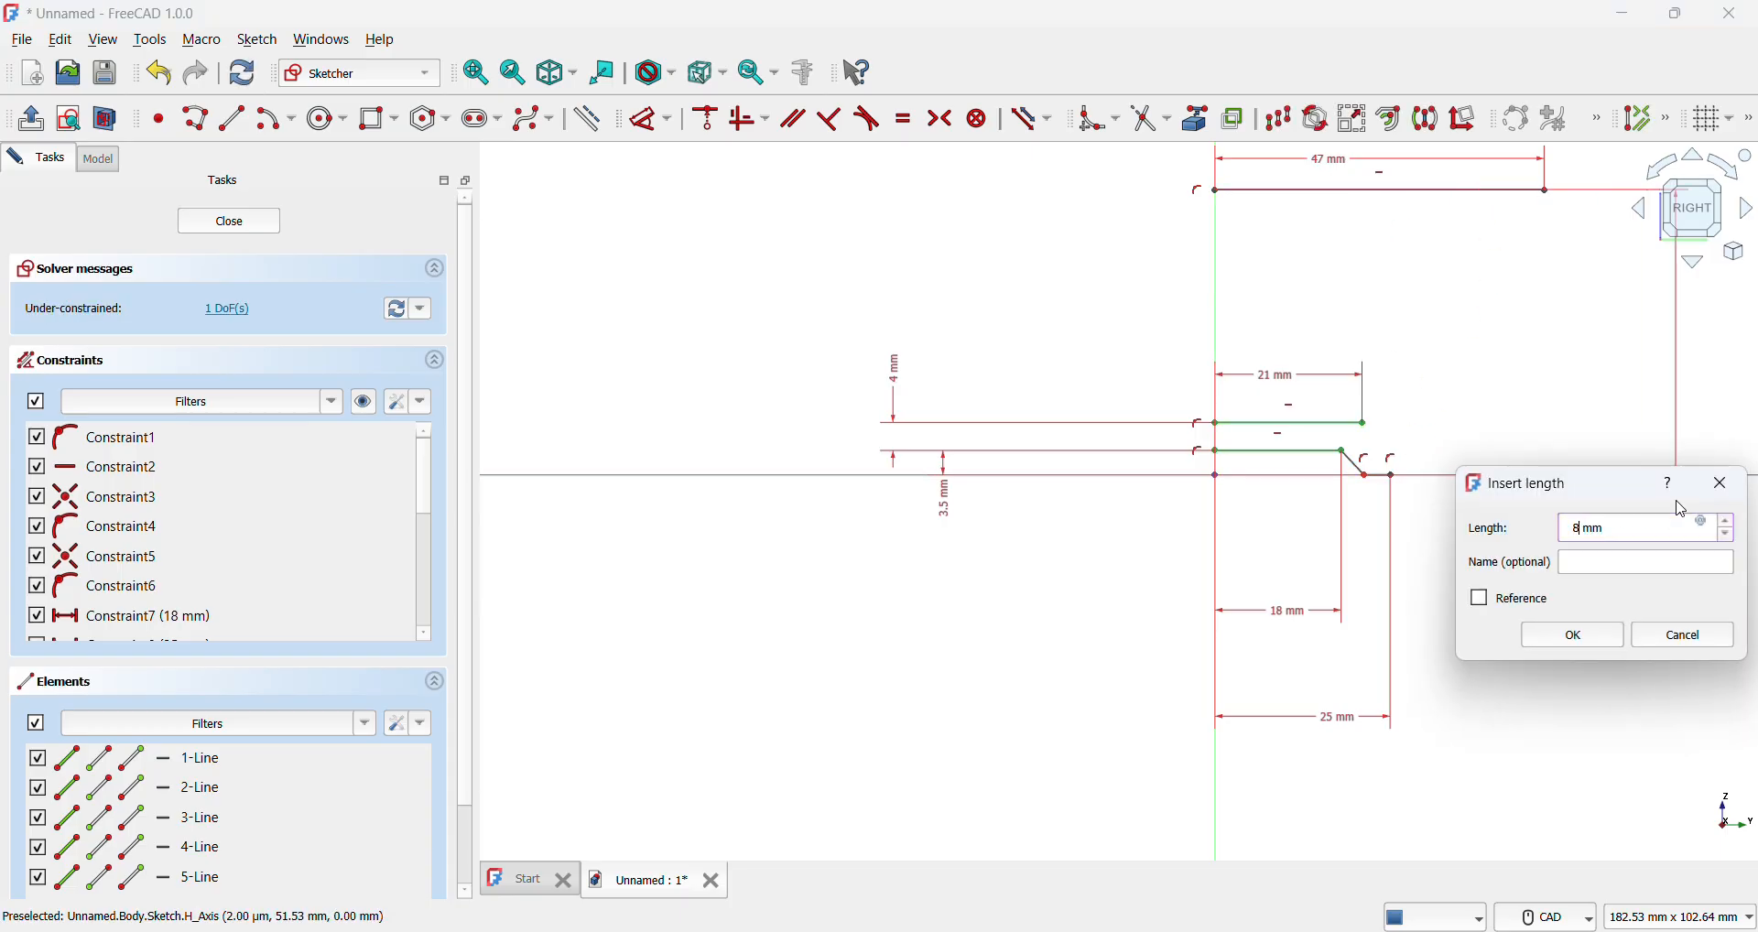
type("87.5")
key("Return")
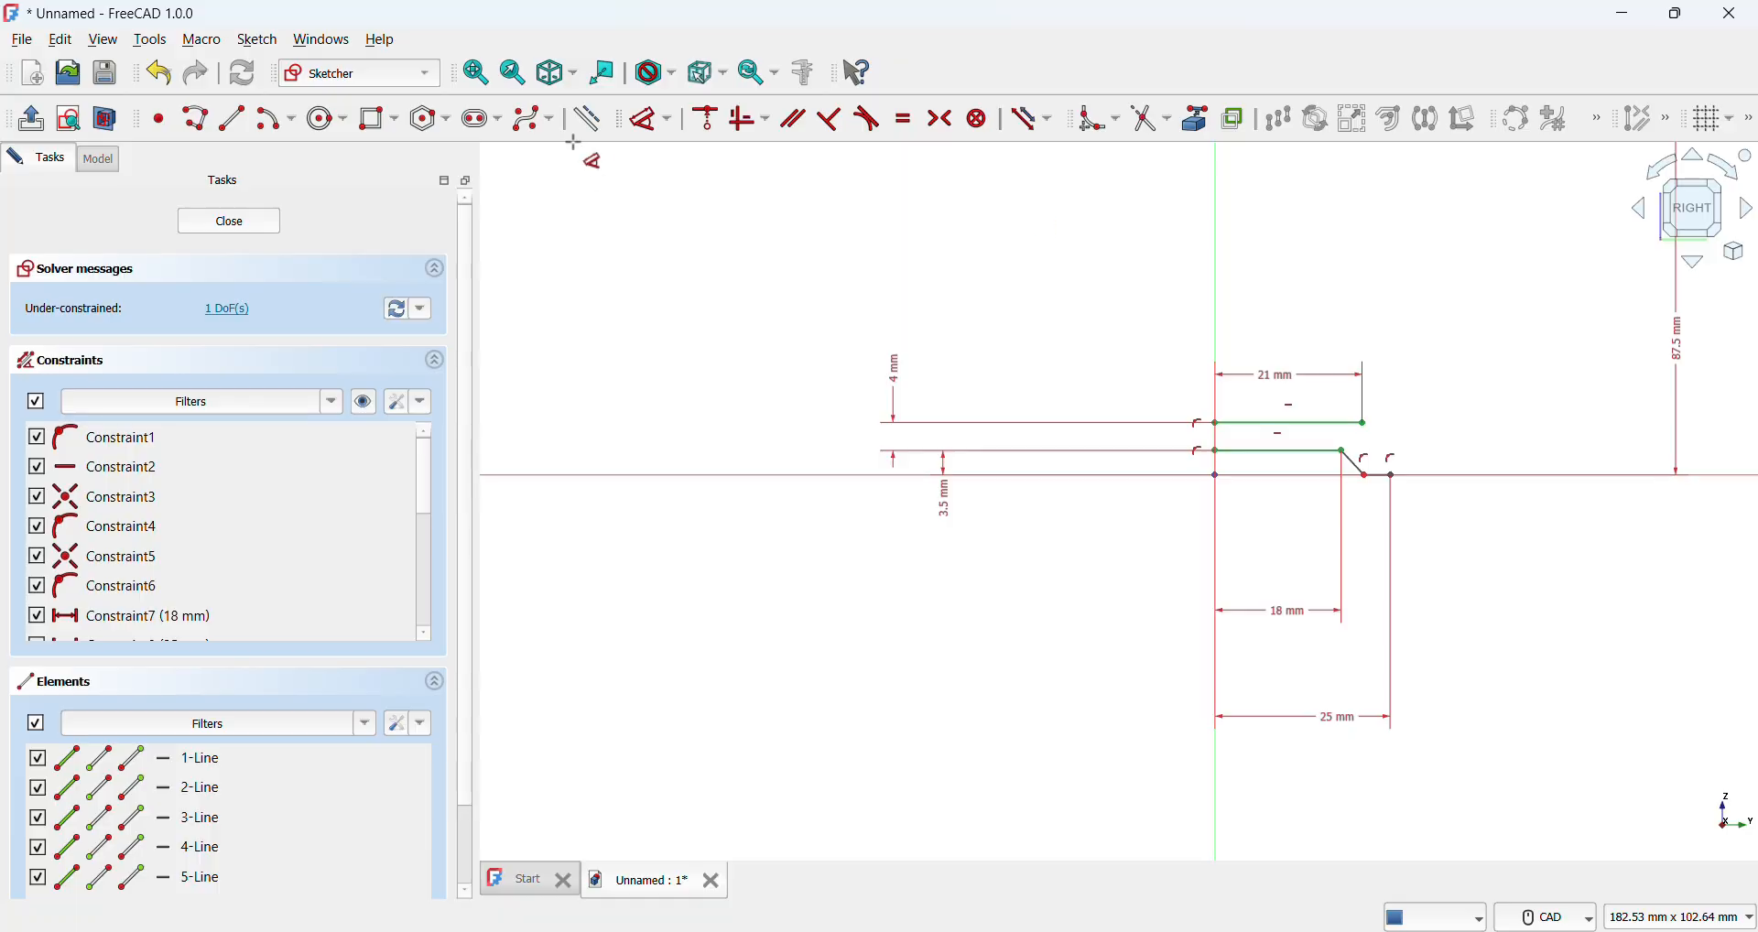
Step: Draw a vertical line about 7 mm long downward from the free end of the 47 mm line
left_click(483, 77)
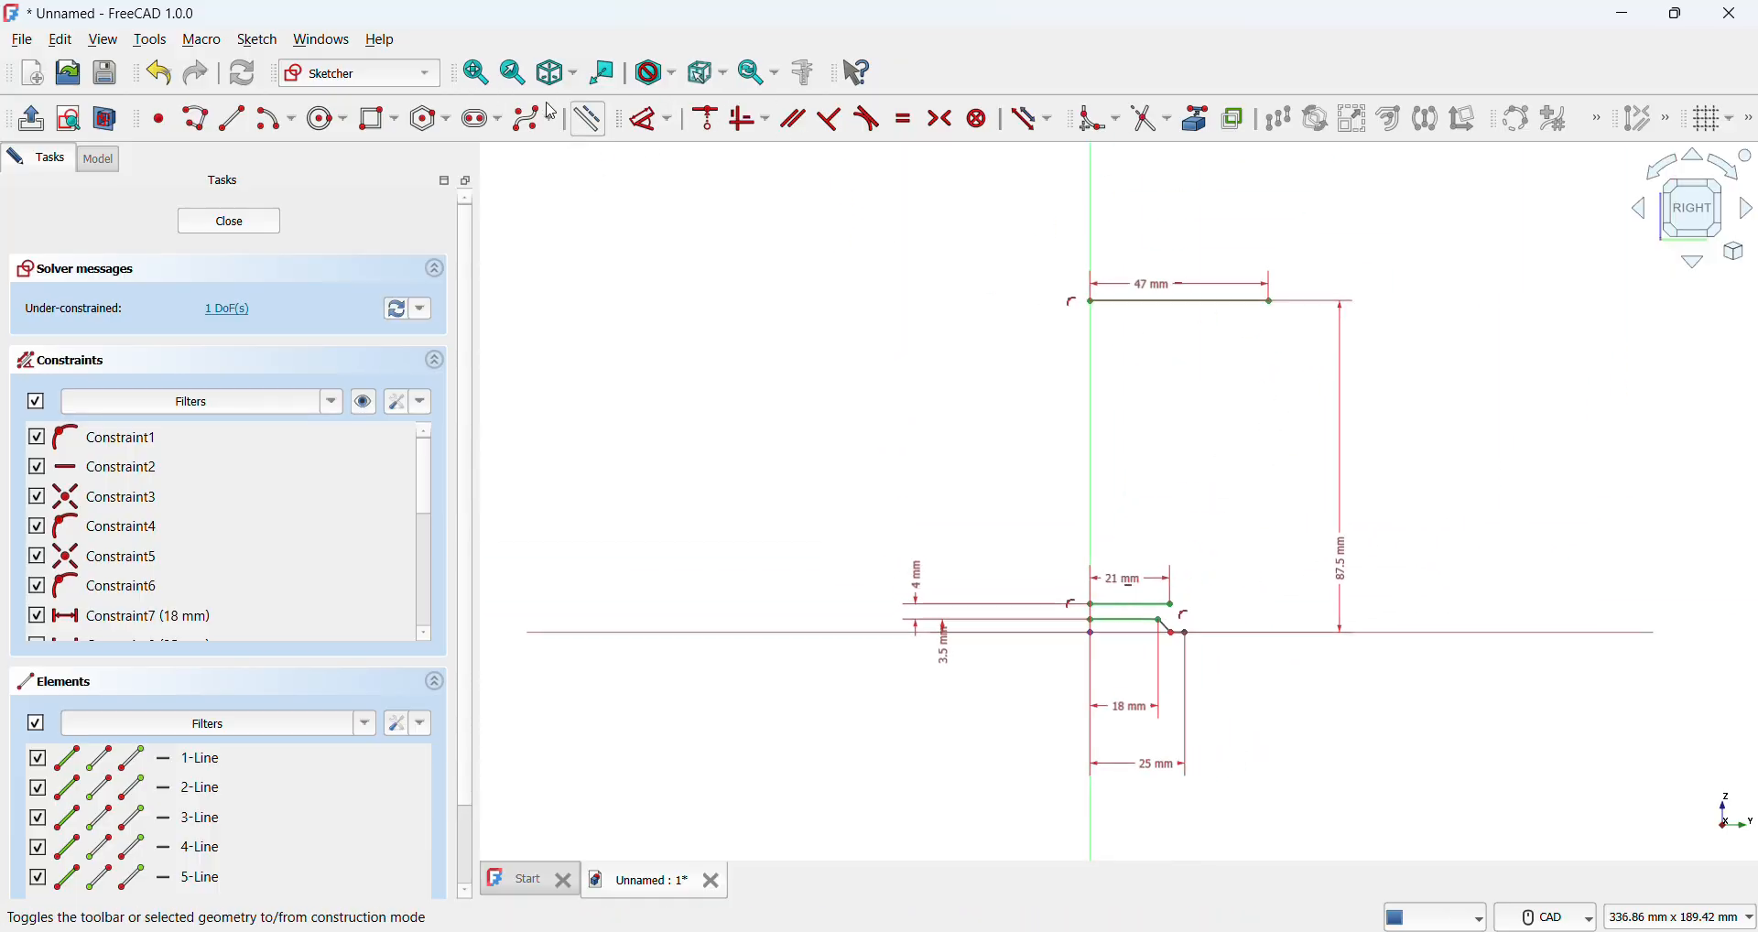
left_click(285, 117)
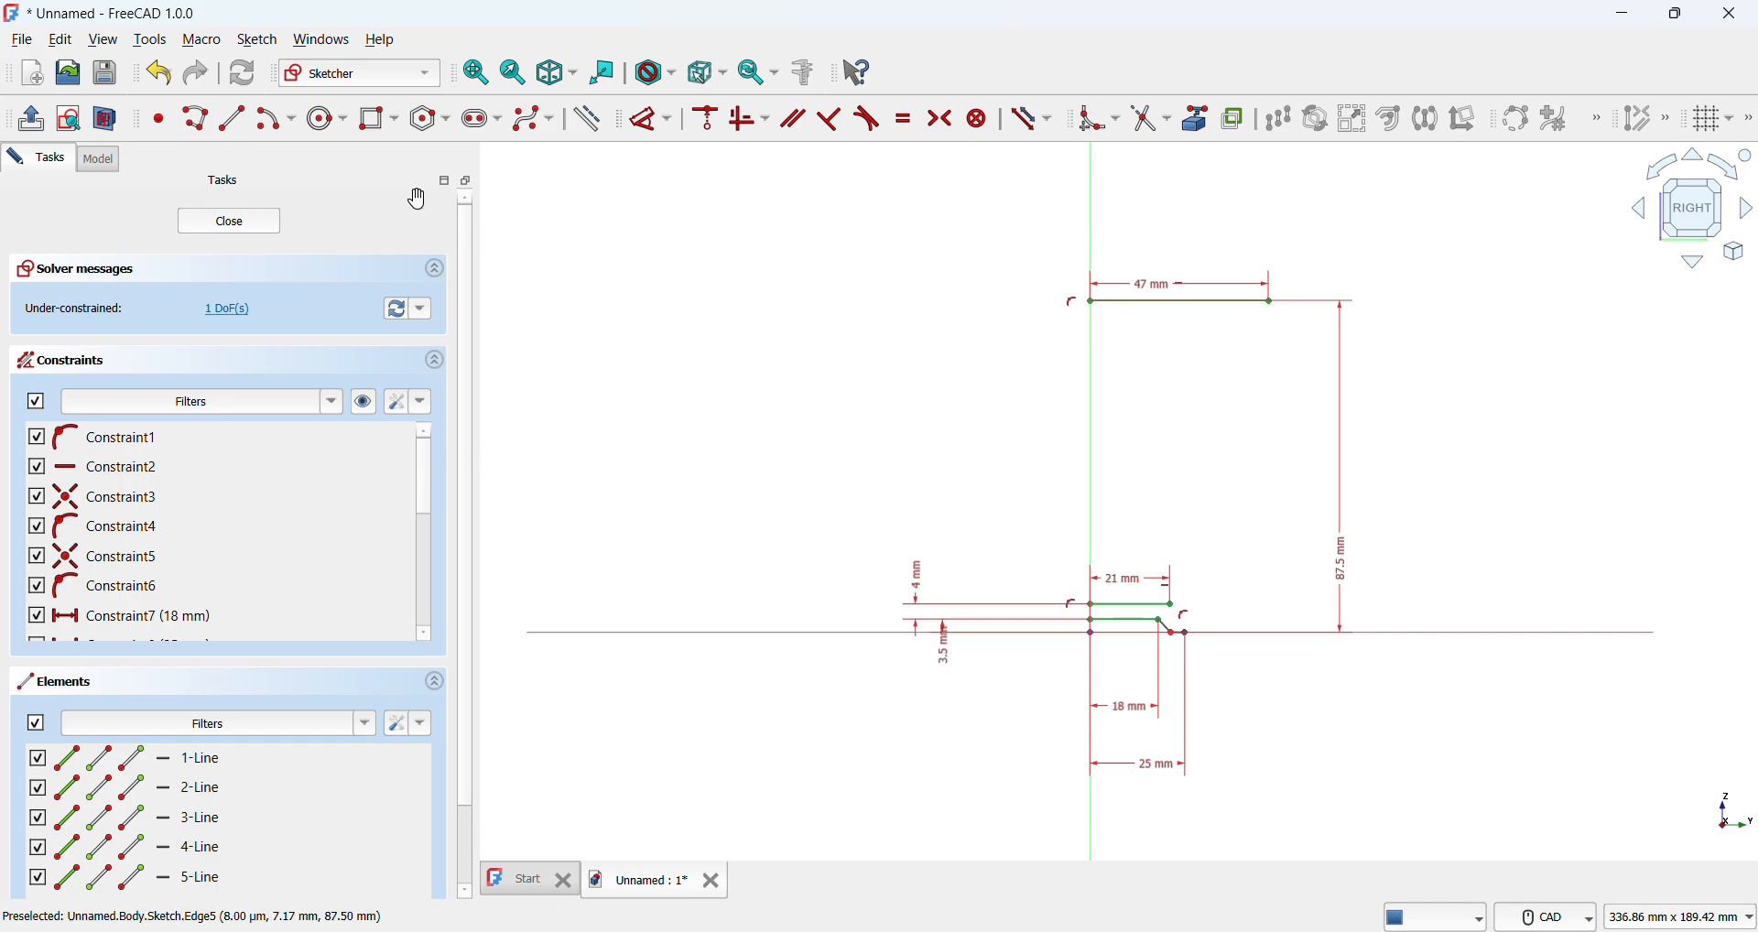
left_click(1274, 301)
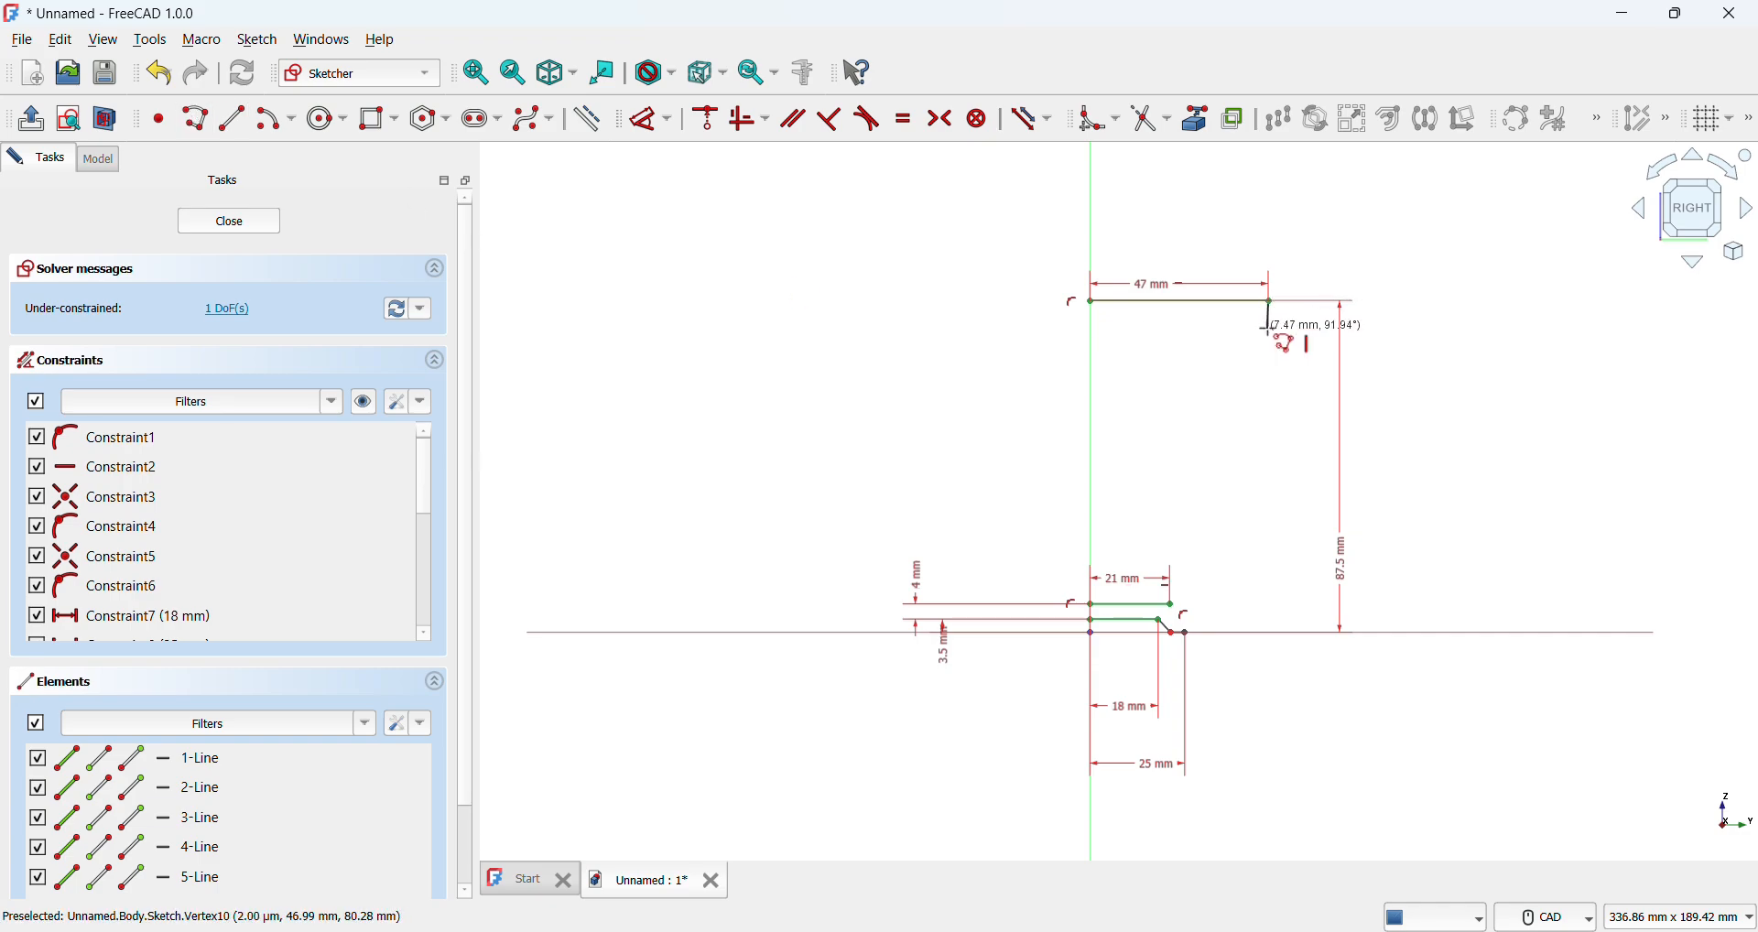
left_click(1268, 329)
left_click(643, 119)
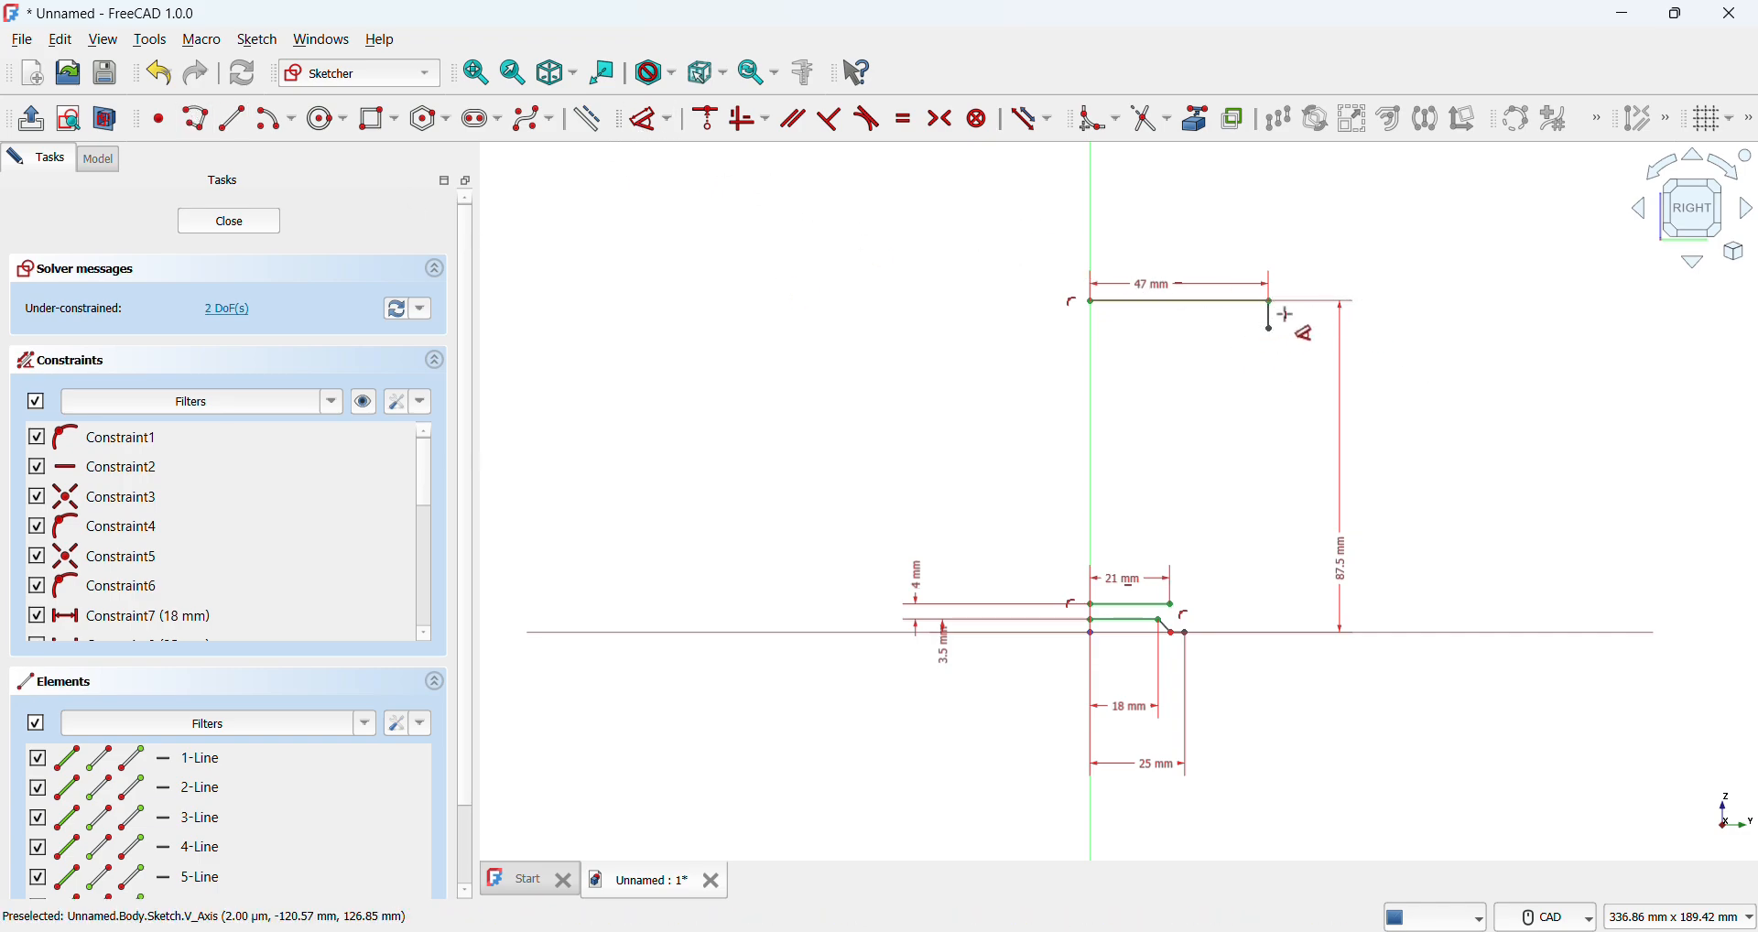
left_click(1269, 306)
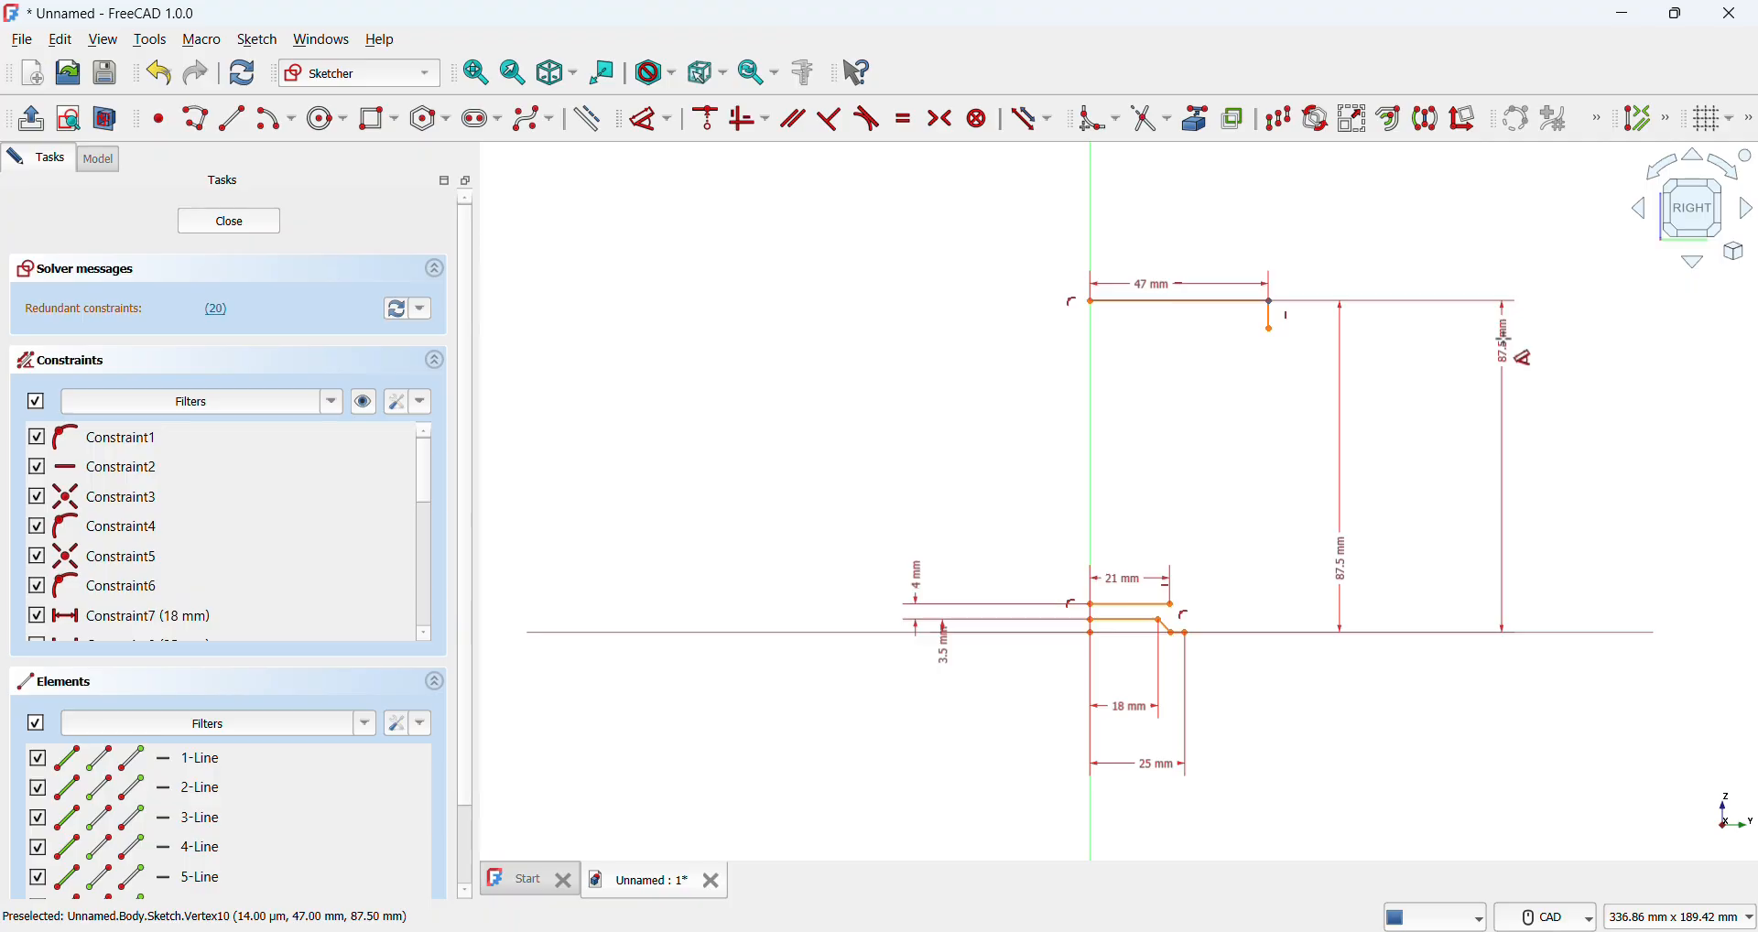
key("Escape")
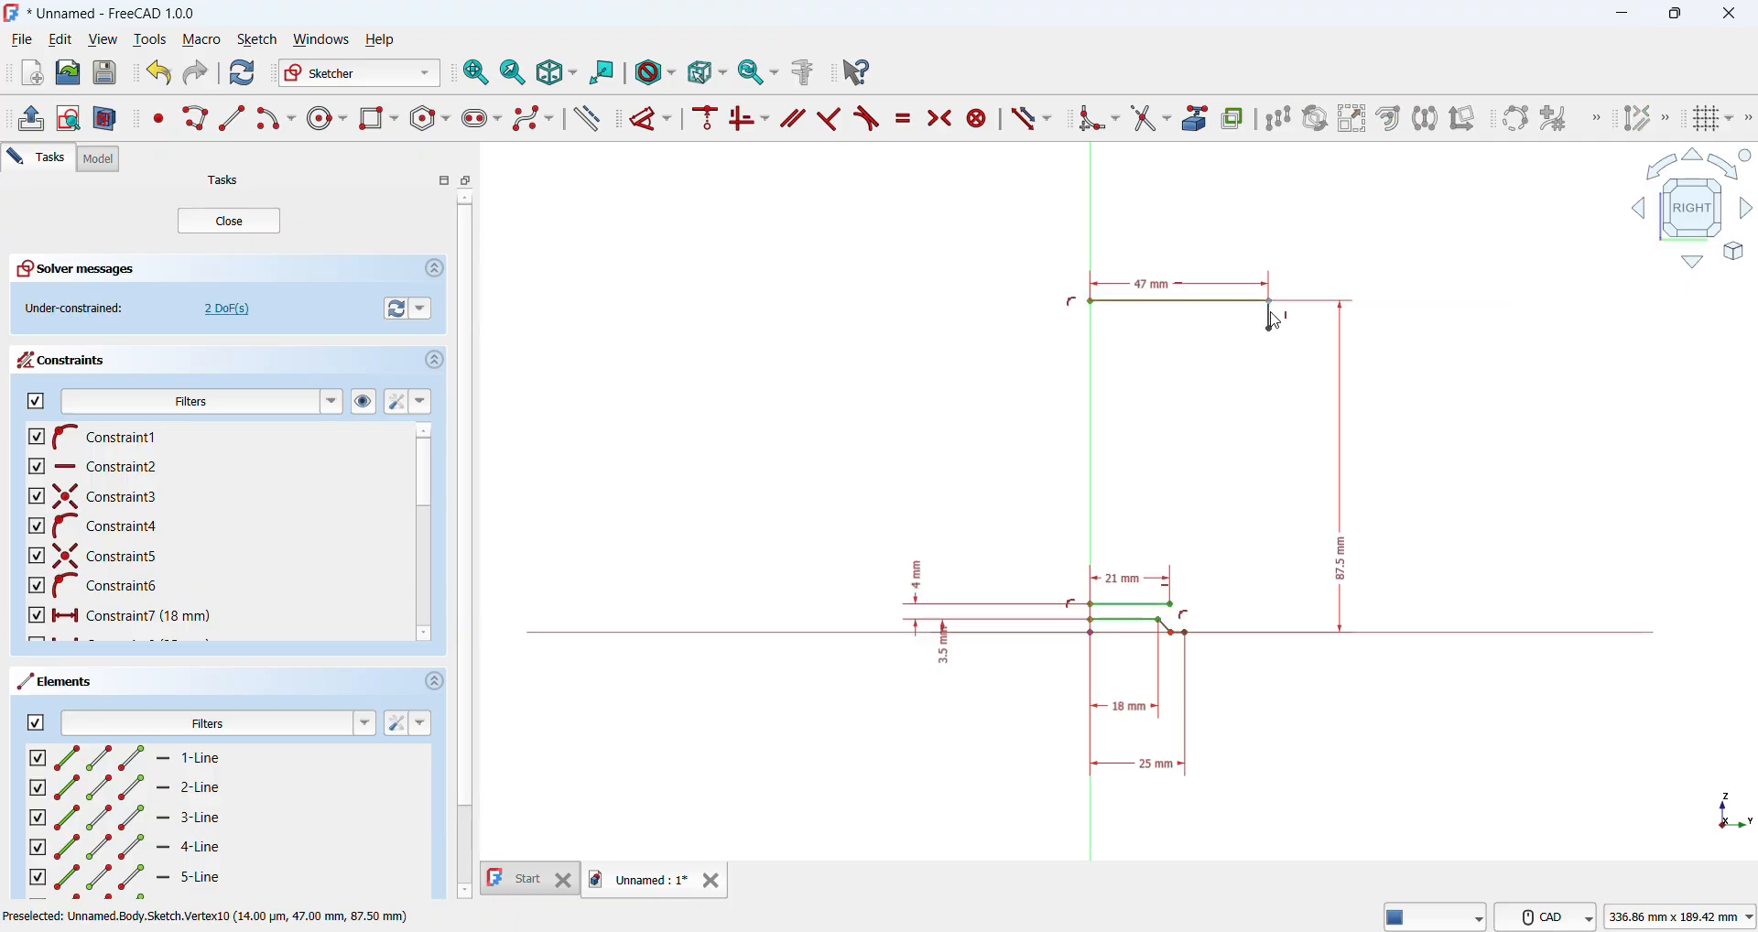
Step: Dimension the short vertical line's length at the free end of the topmost horizontal line to 2 mm
scroll(1277, 320, "up", 3)
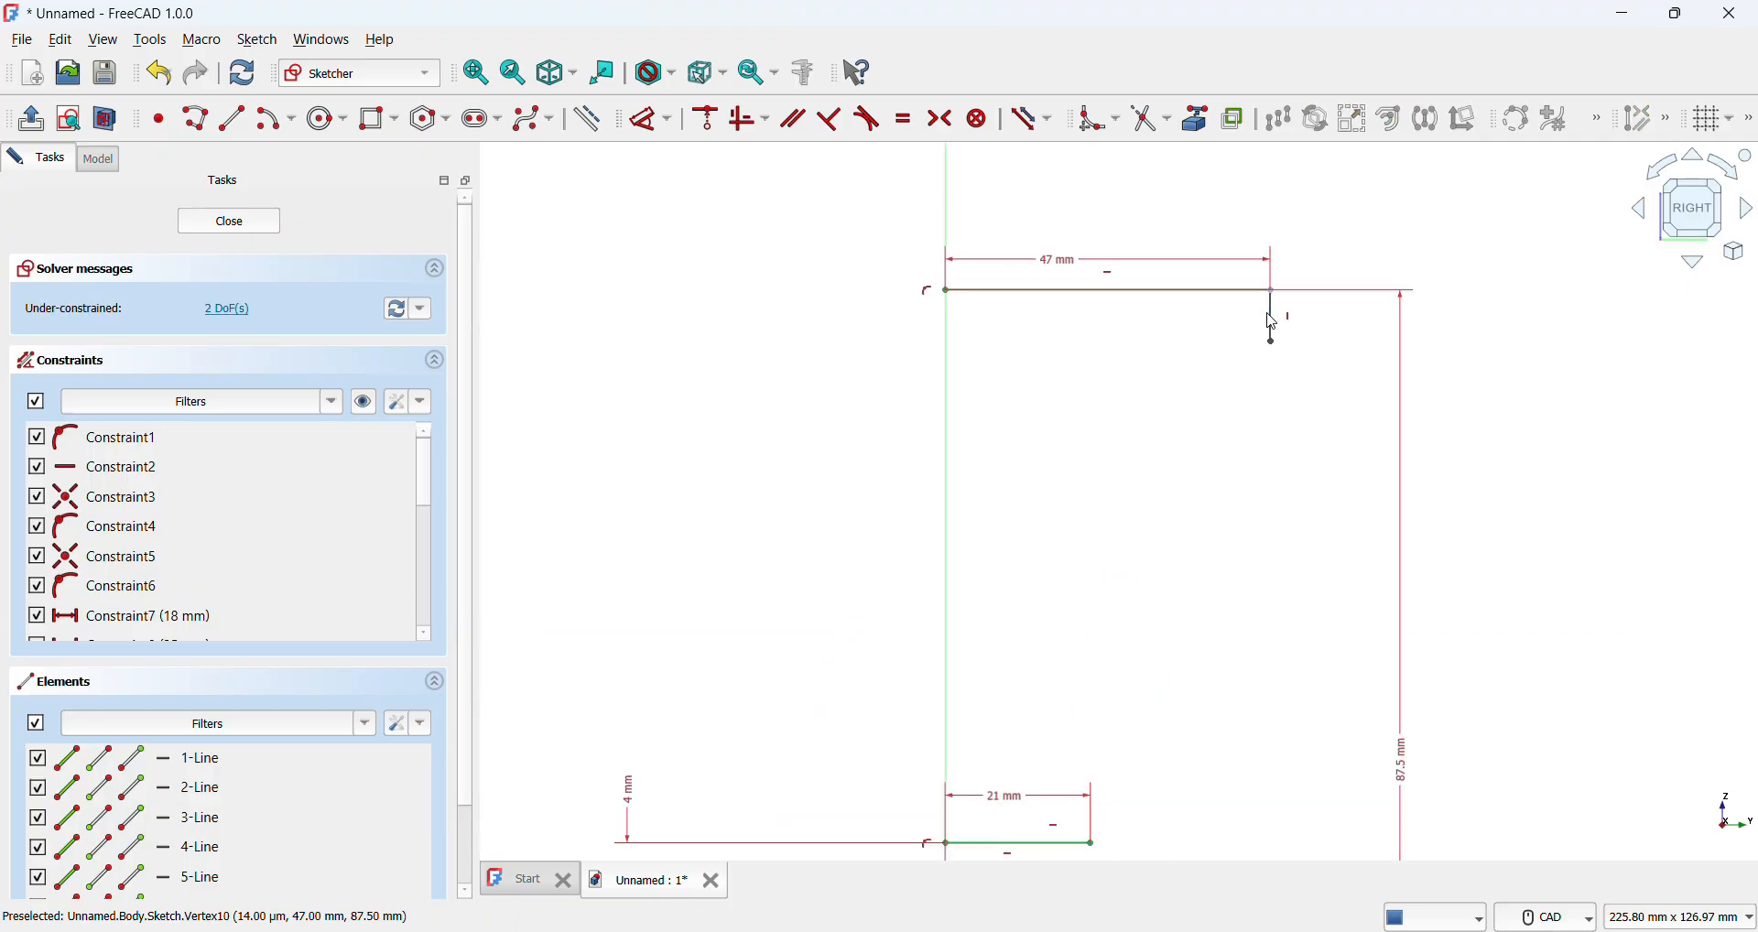
left_click(641, 119)
left_click(1274, 321)
left_click(1662, 334)
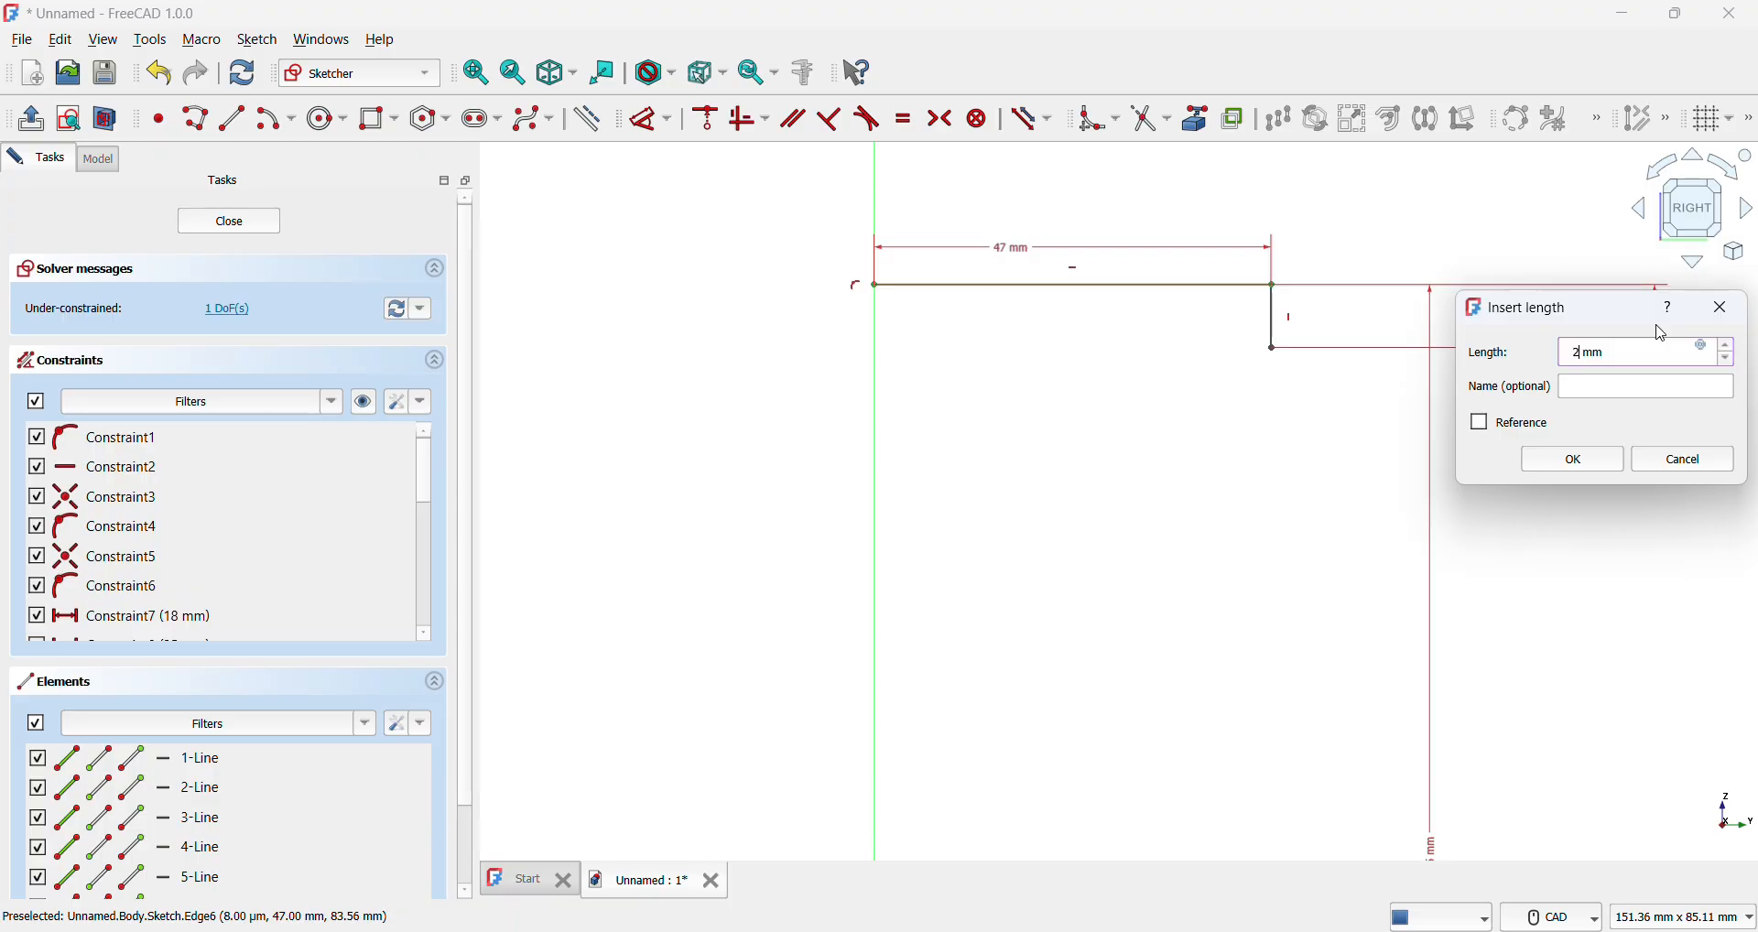
key("Return")
Step: Delete the 47 mm topmost horizontal line, keeping the short vertical line at its free end
scroll(1117, 512, "down", 1)
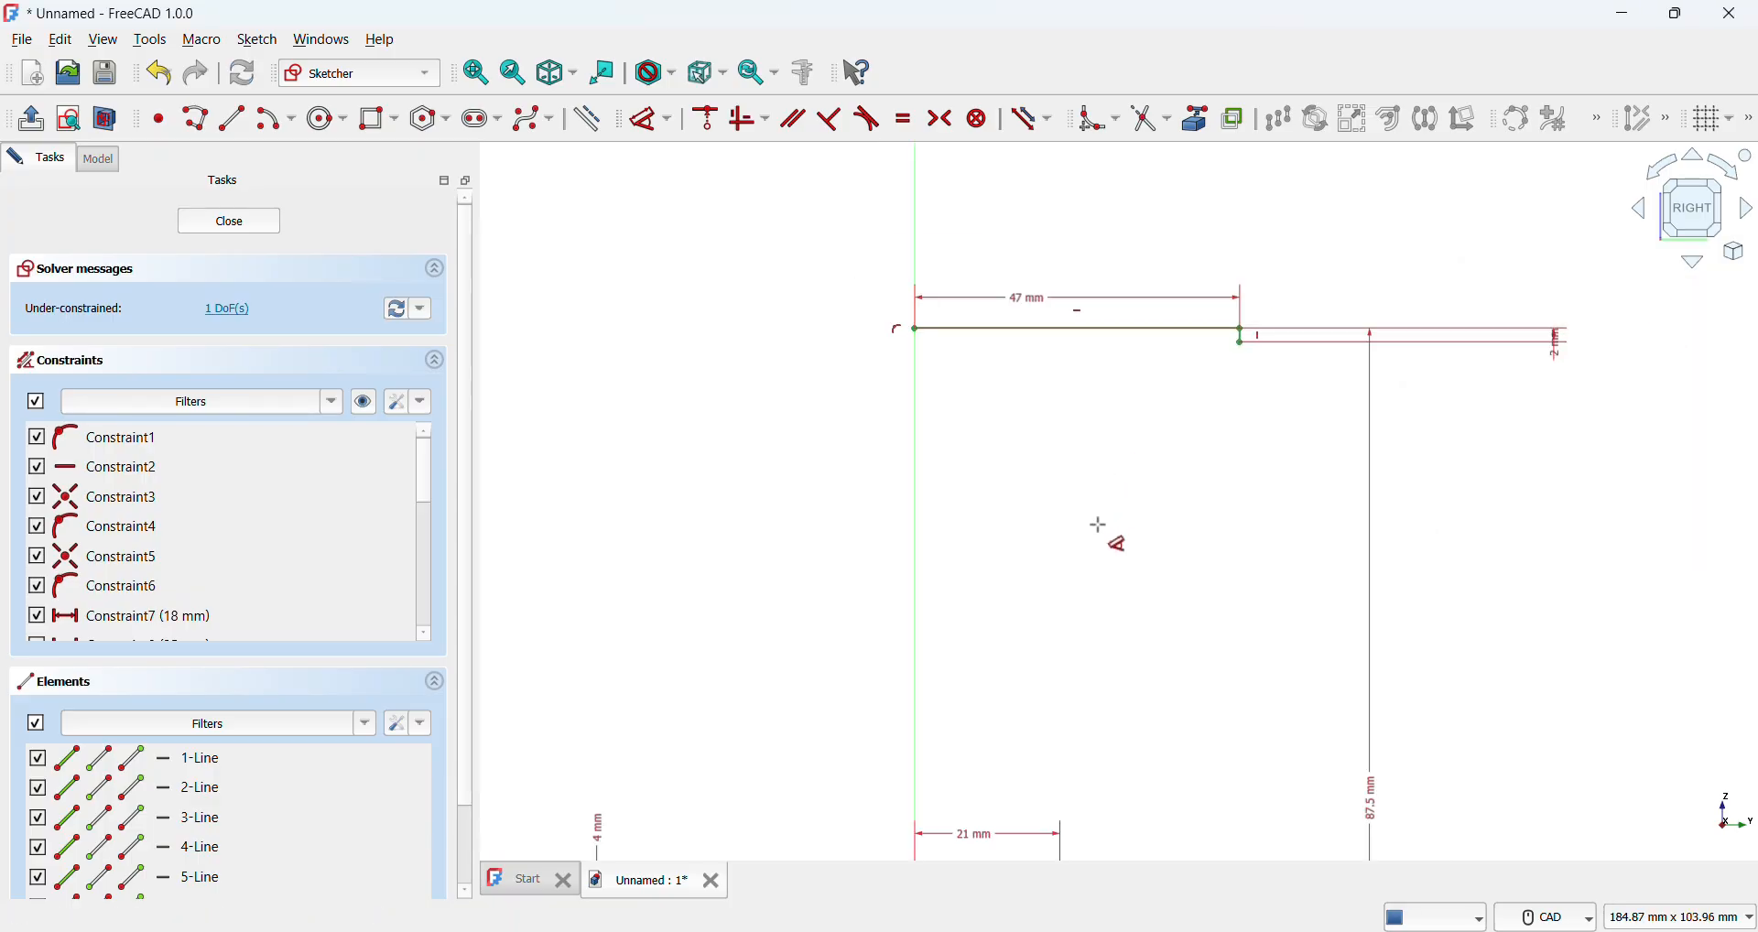
scroll(1109, 778, "down", 2)
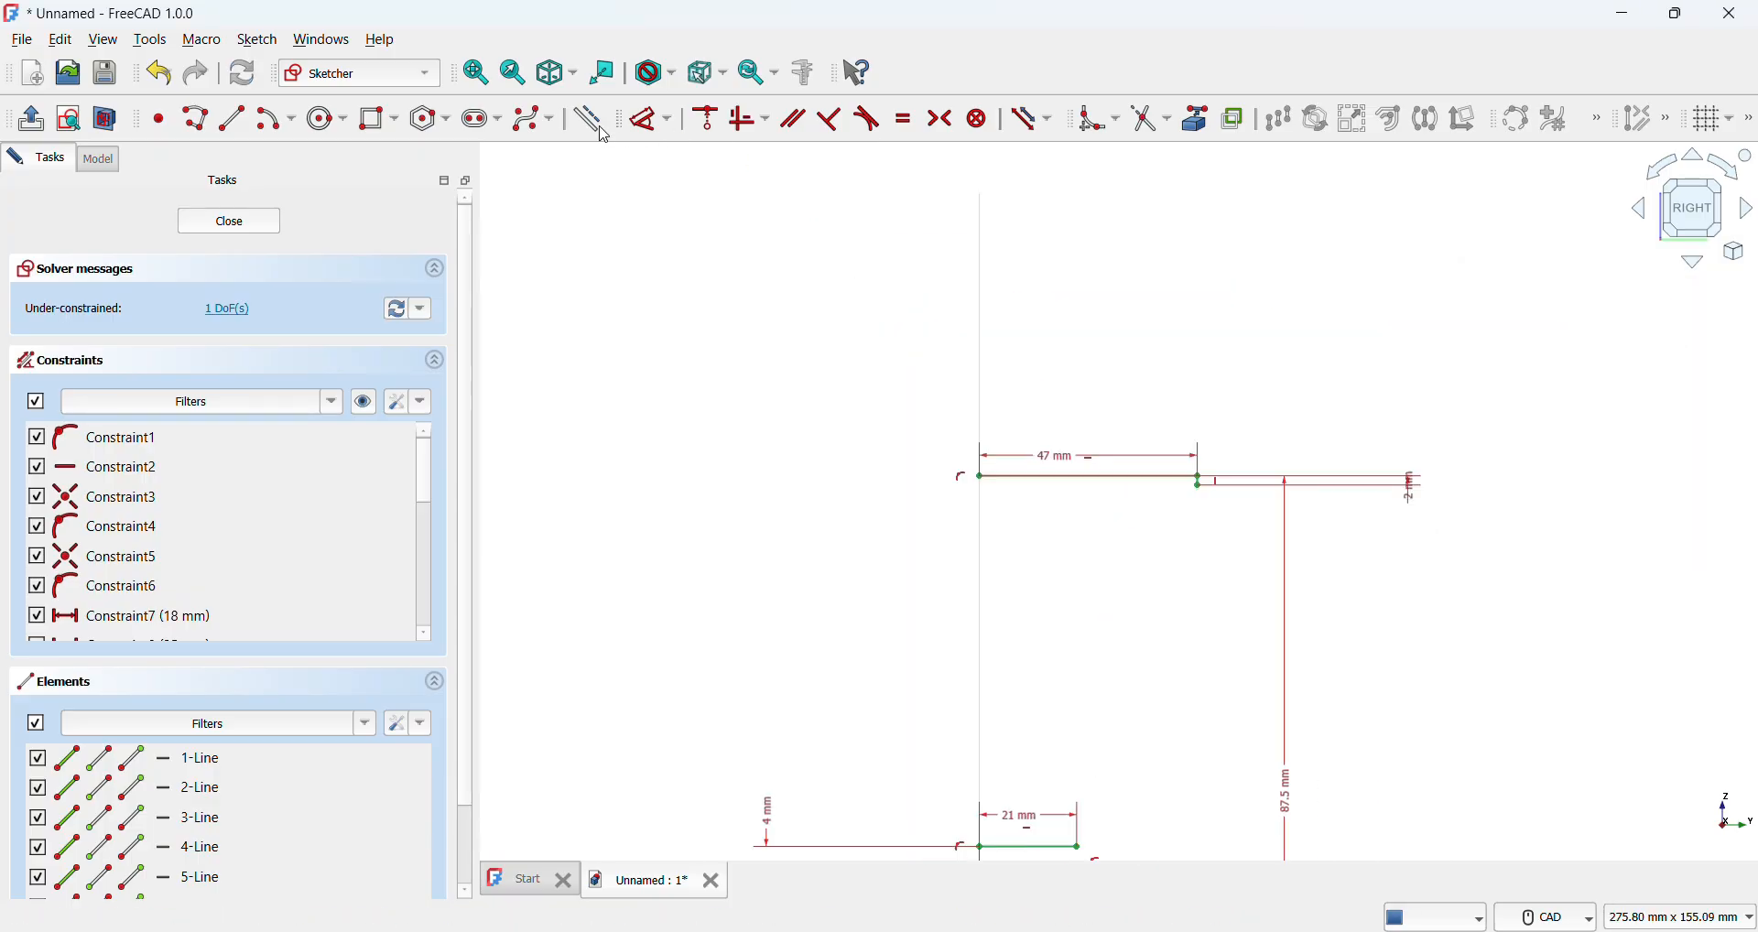
left_click(477, 72)
scroll(1305, 499, "up", 2)
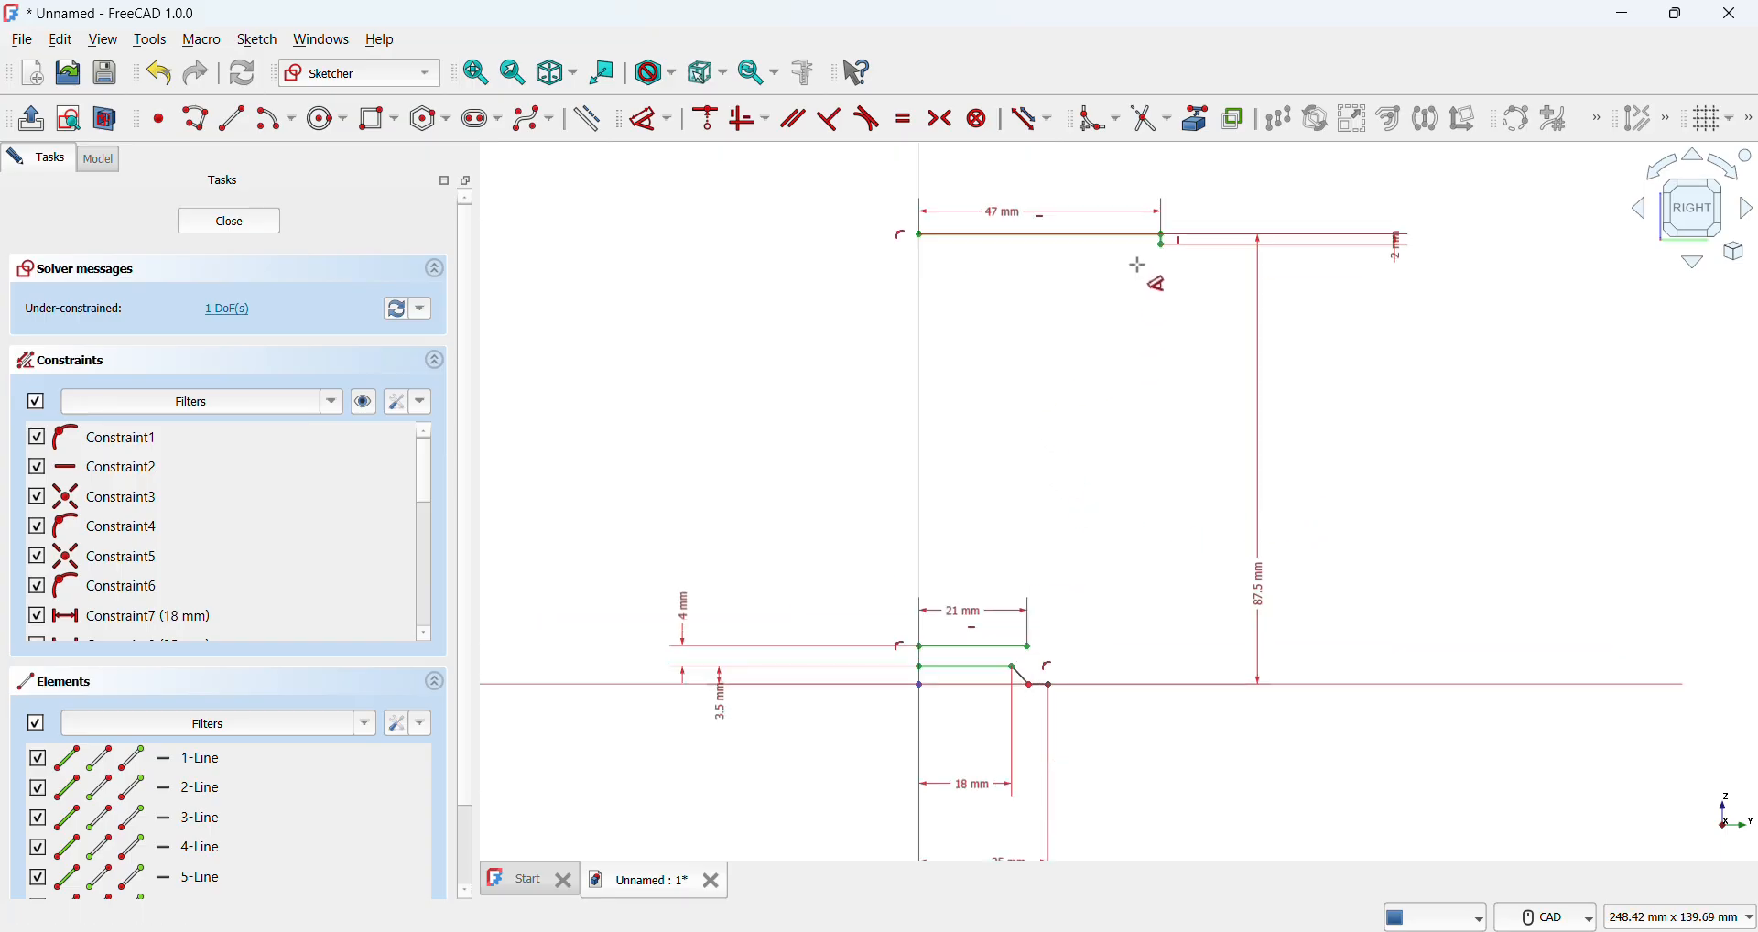
left_click(641, 134)
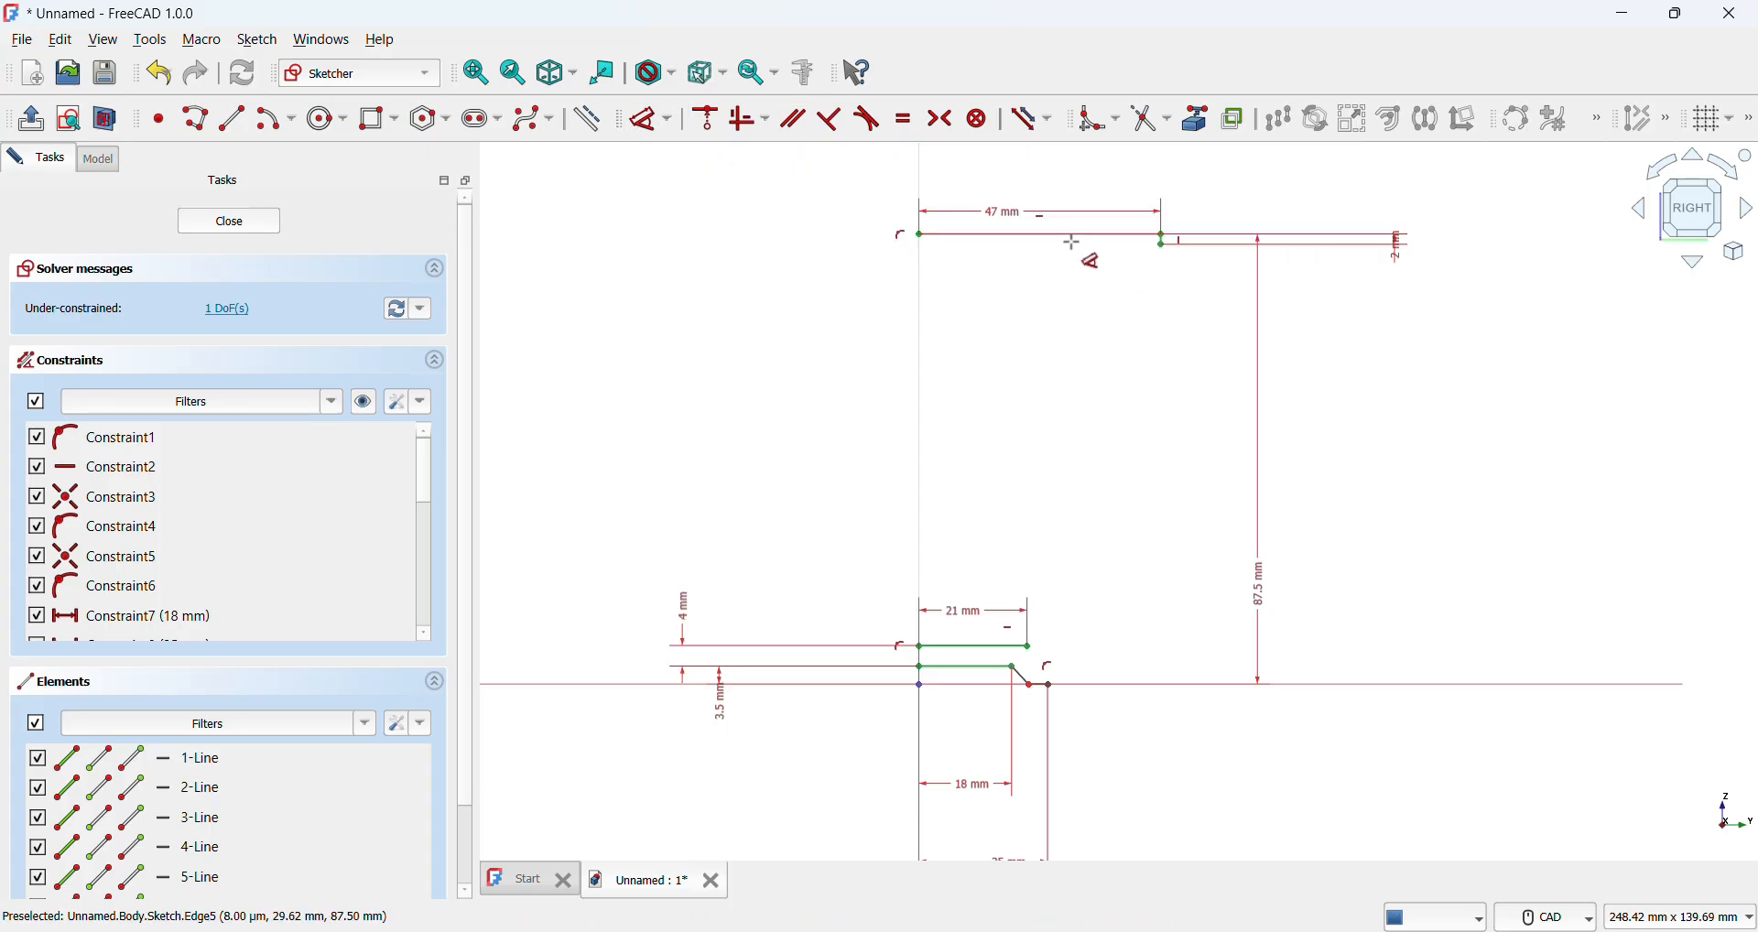
left_click(1074, 245)
key("Delete")
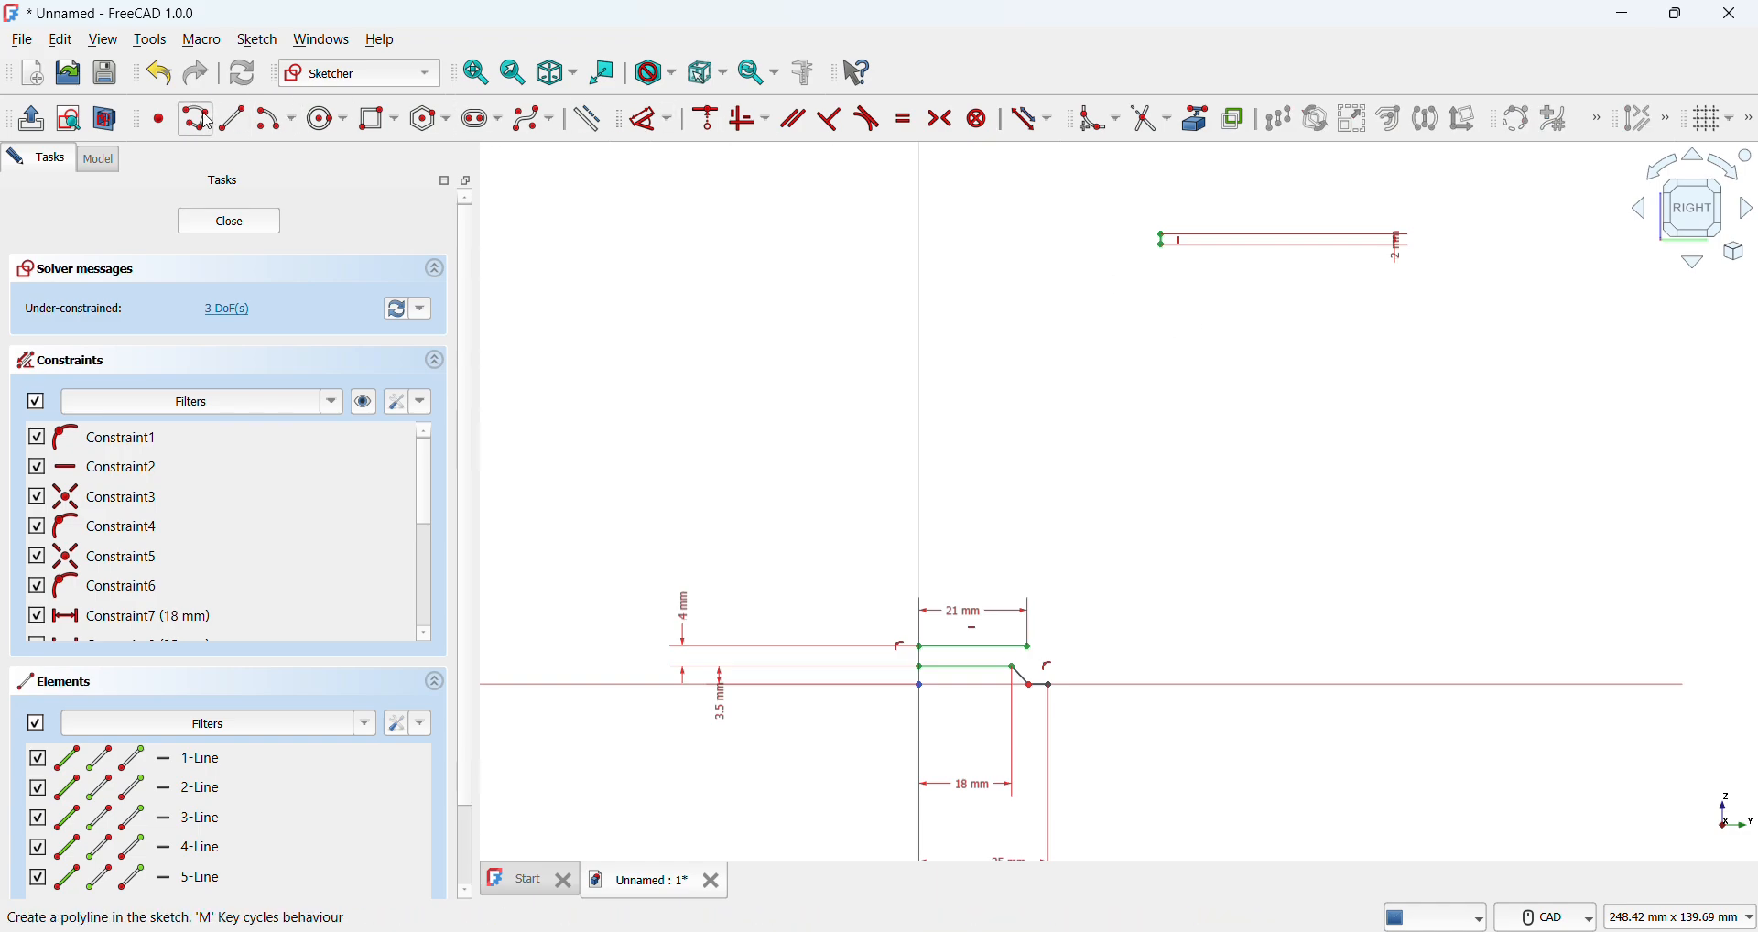
Step: Draw a horizontal line about 16 mm long from the 2 mm vertical line's upper end toward the vertical axis
left_click(195, 118)
left_click(1163, 241)
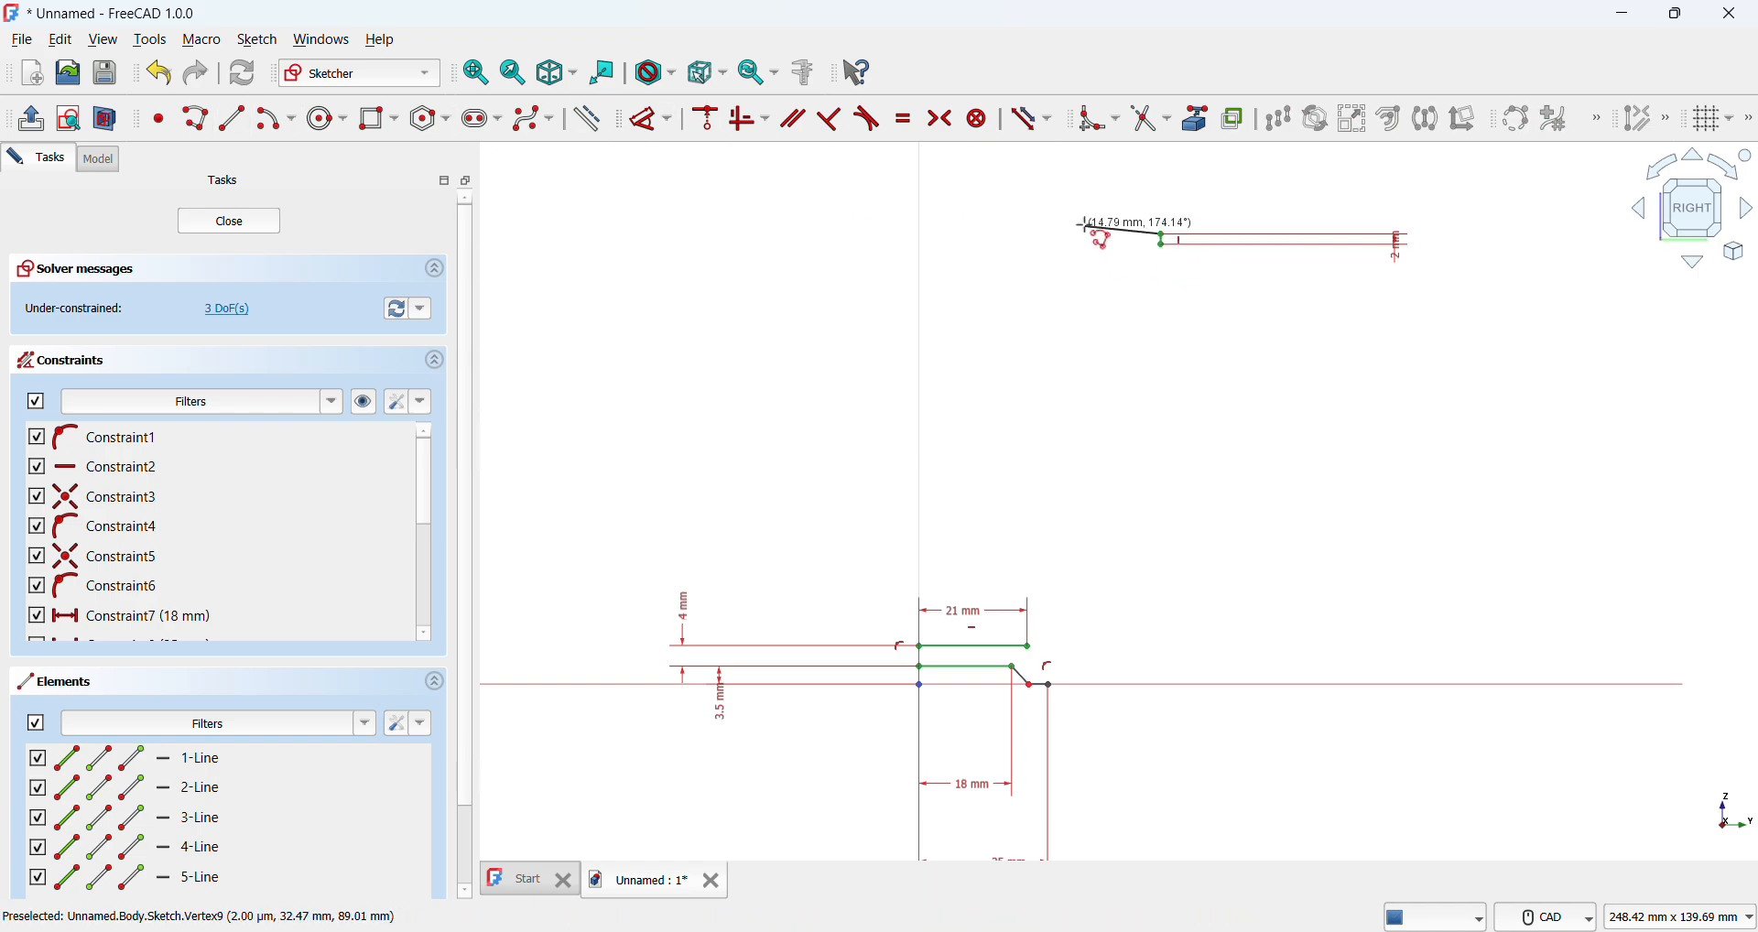
left_click(1085, 236)
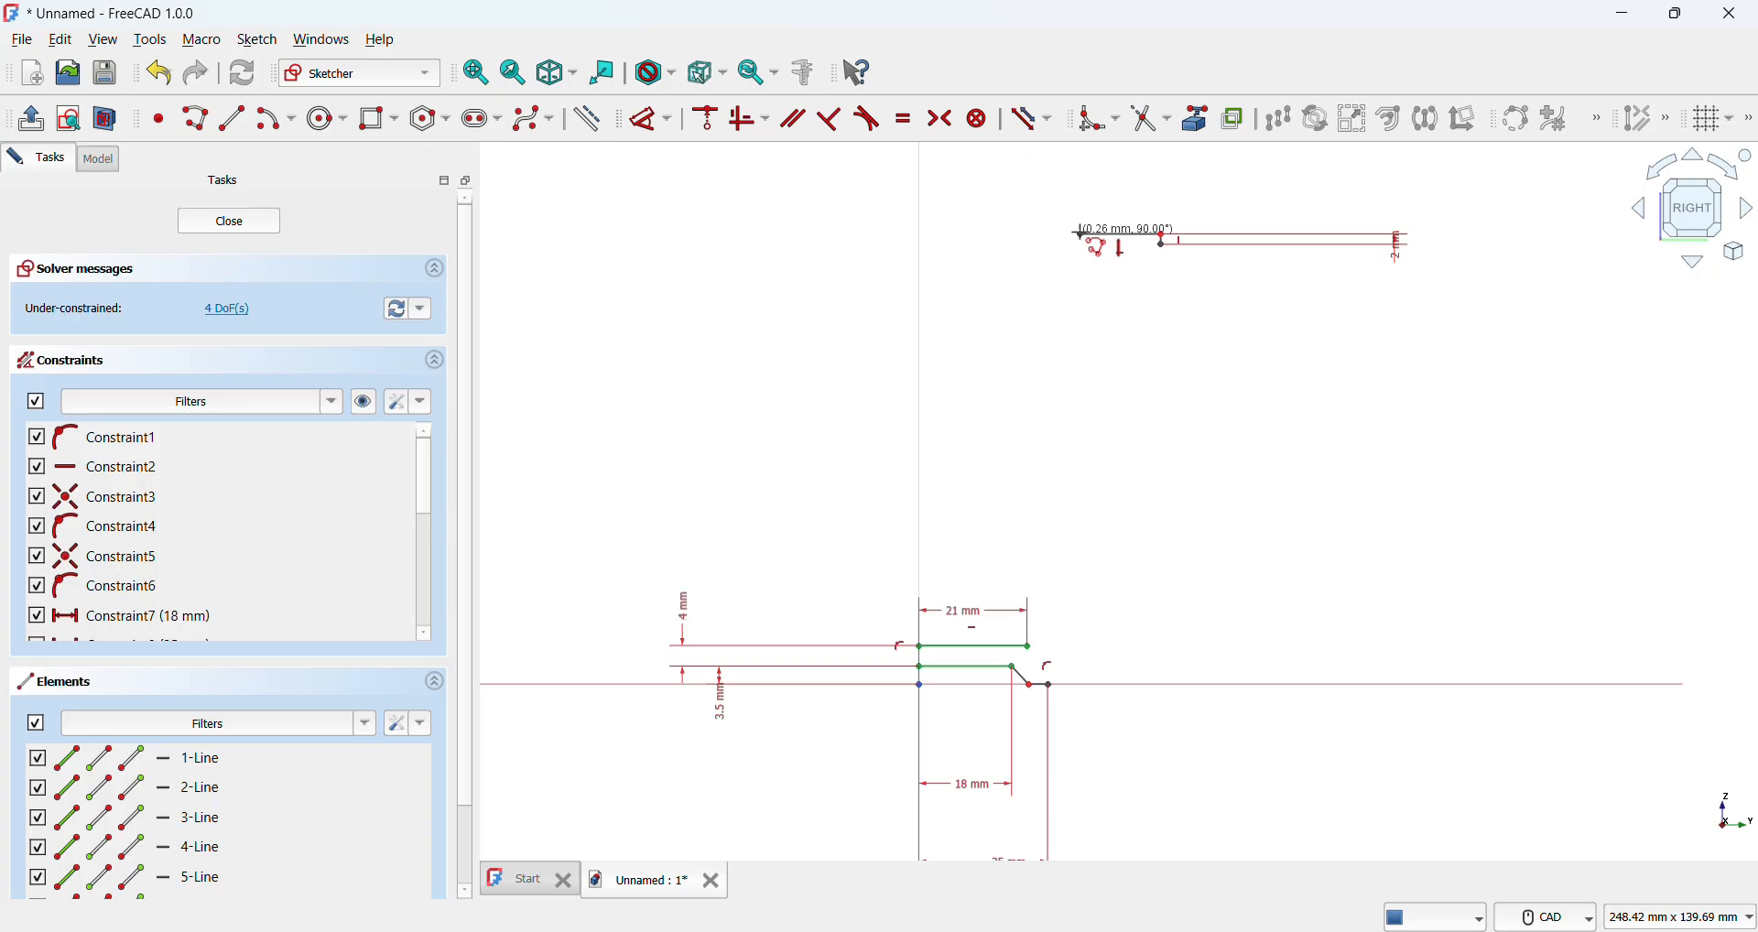
Step: Dimension the new upper horizontal line's length to 6 mm
left_click(667, 131)
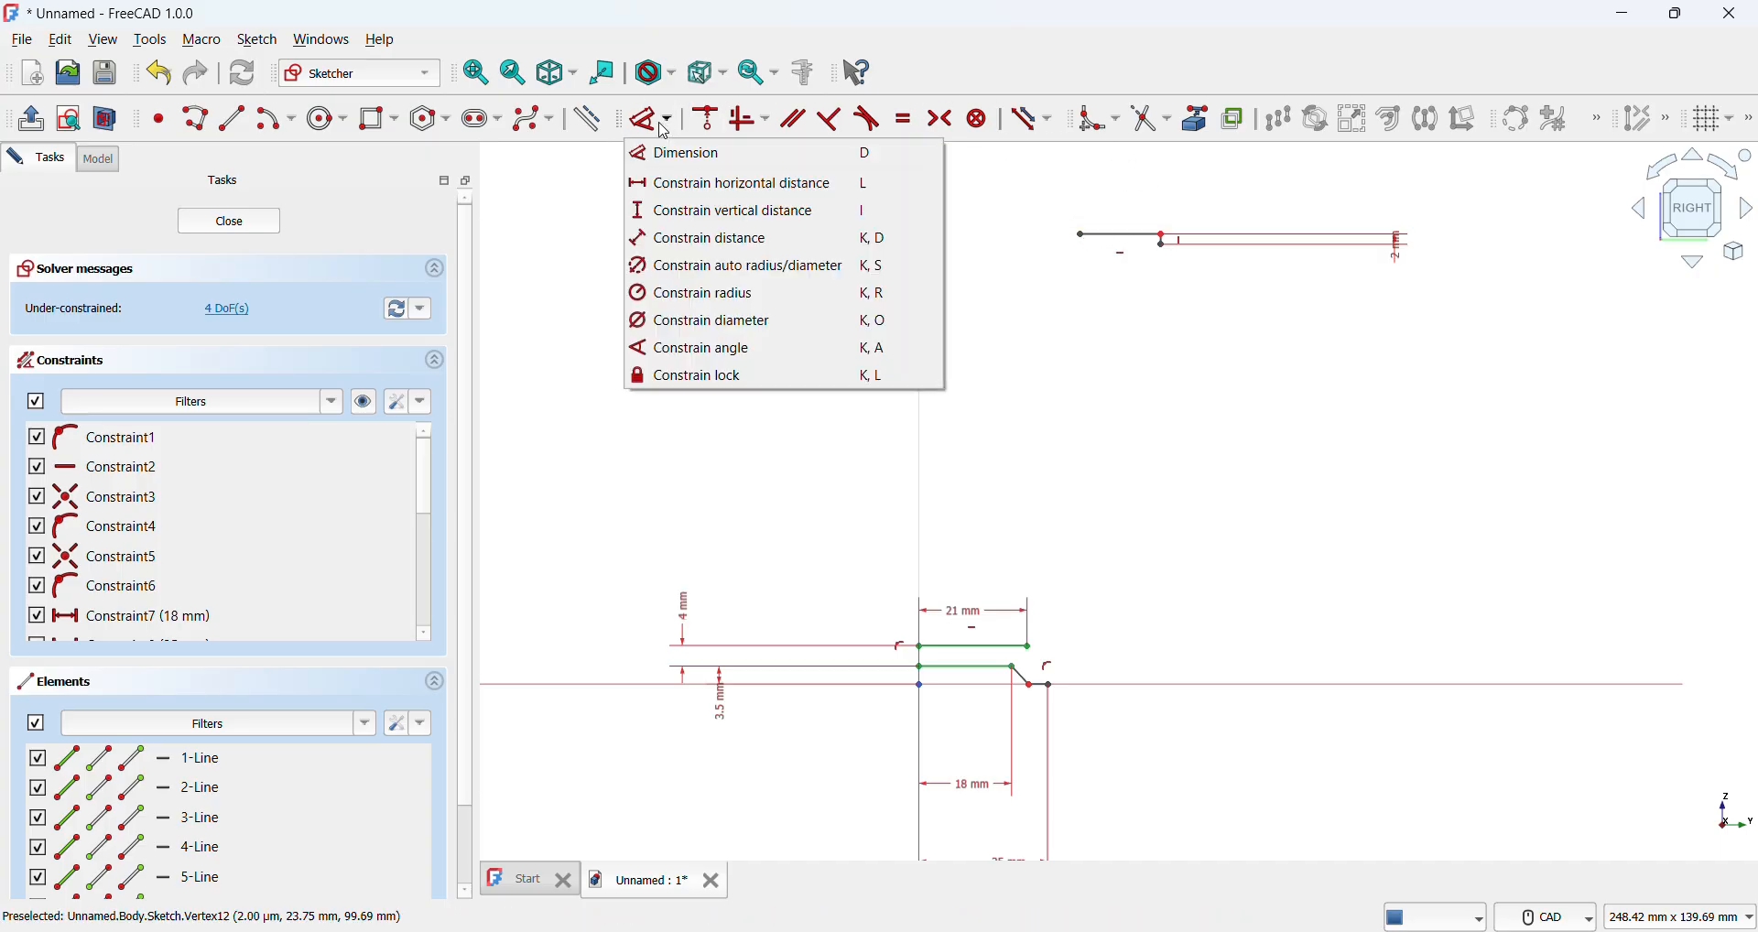
left_click(1135, 257)
left_click(1119, 243)
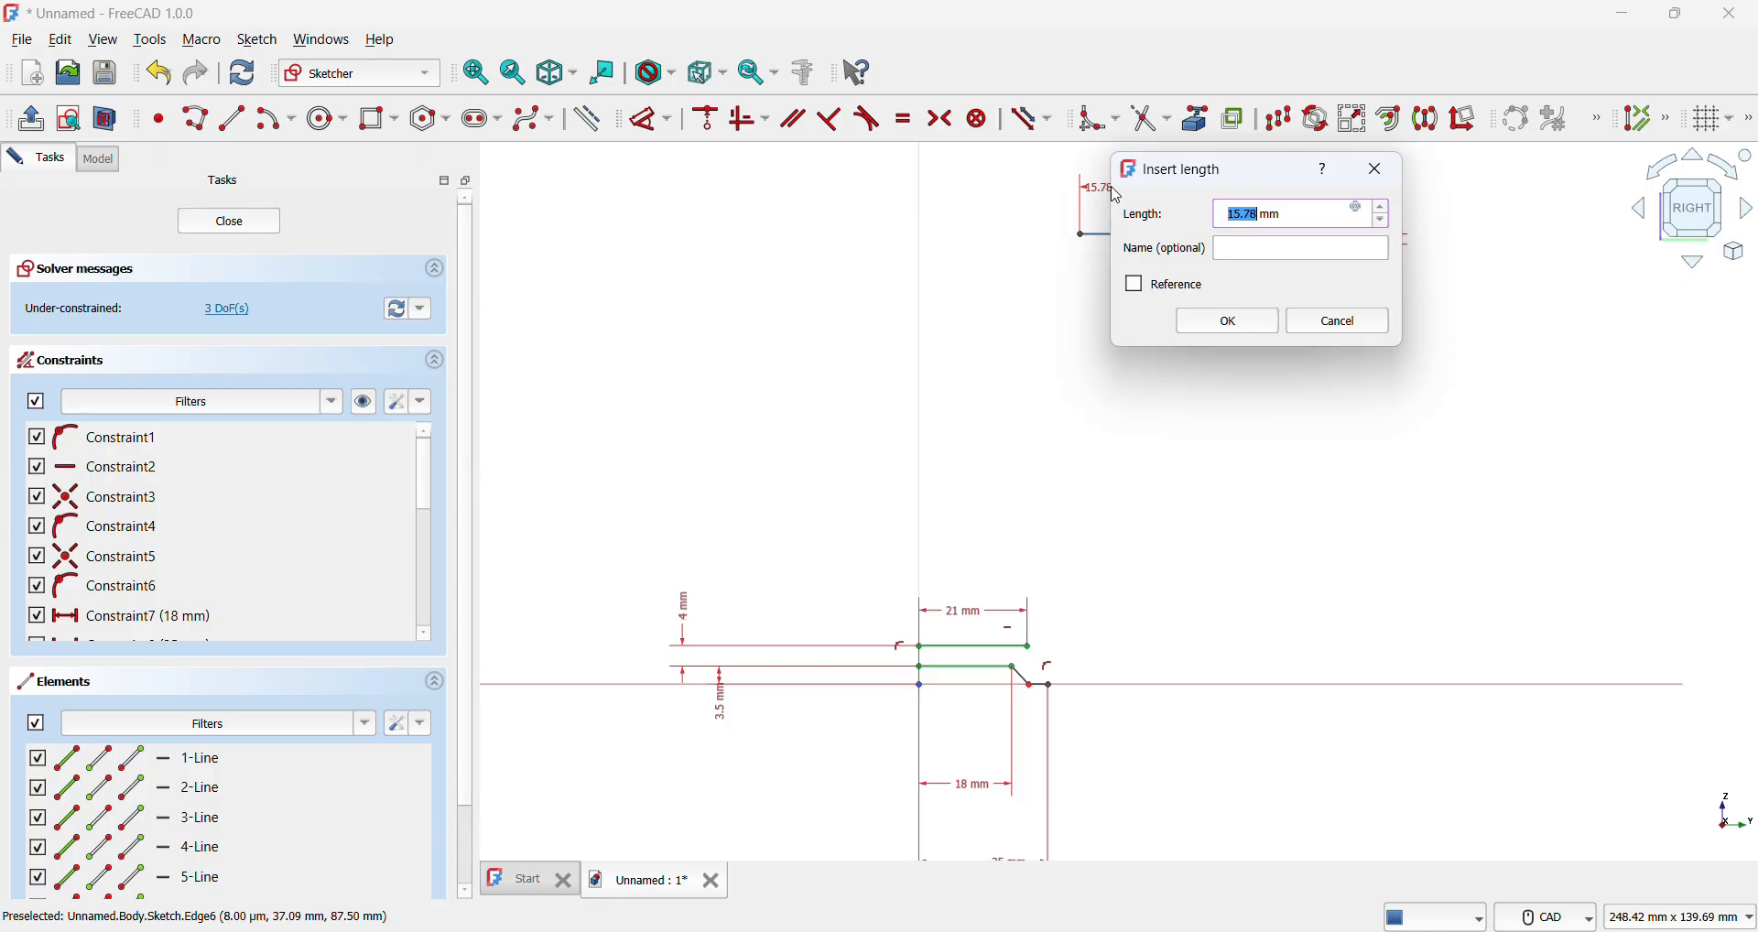
key("Return")
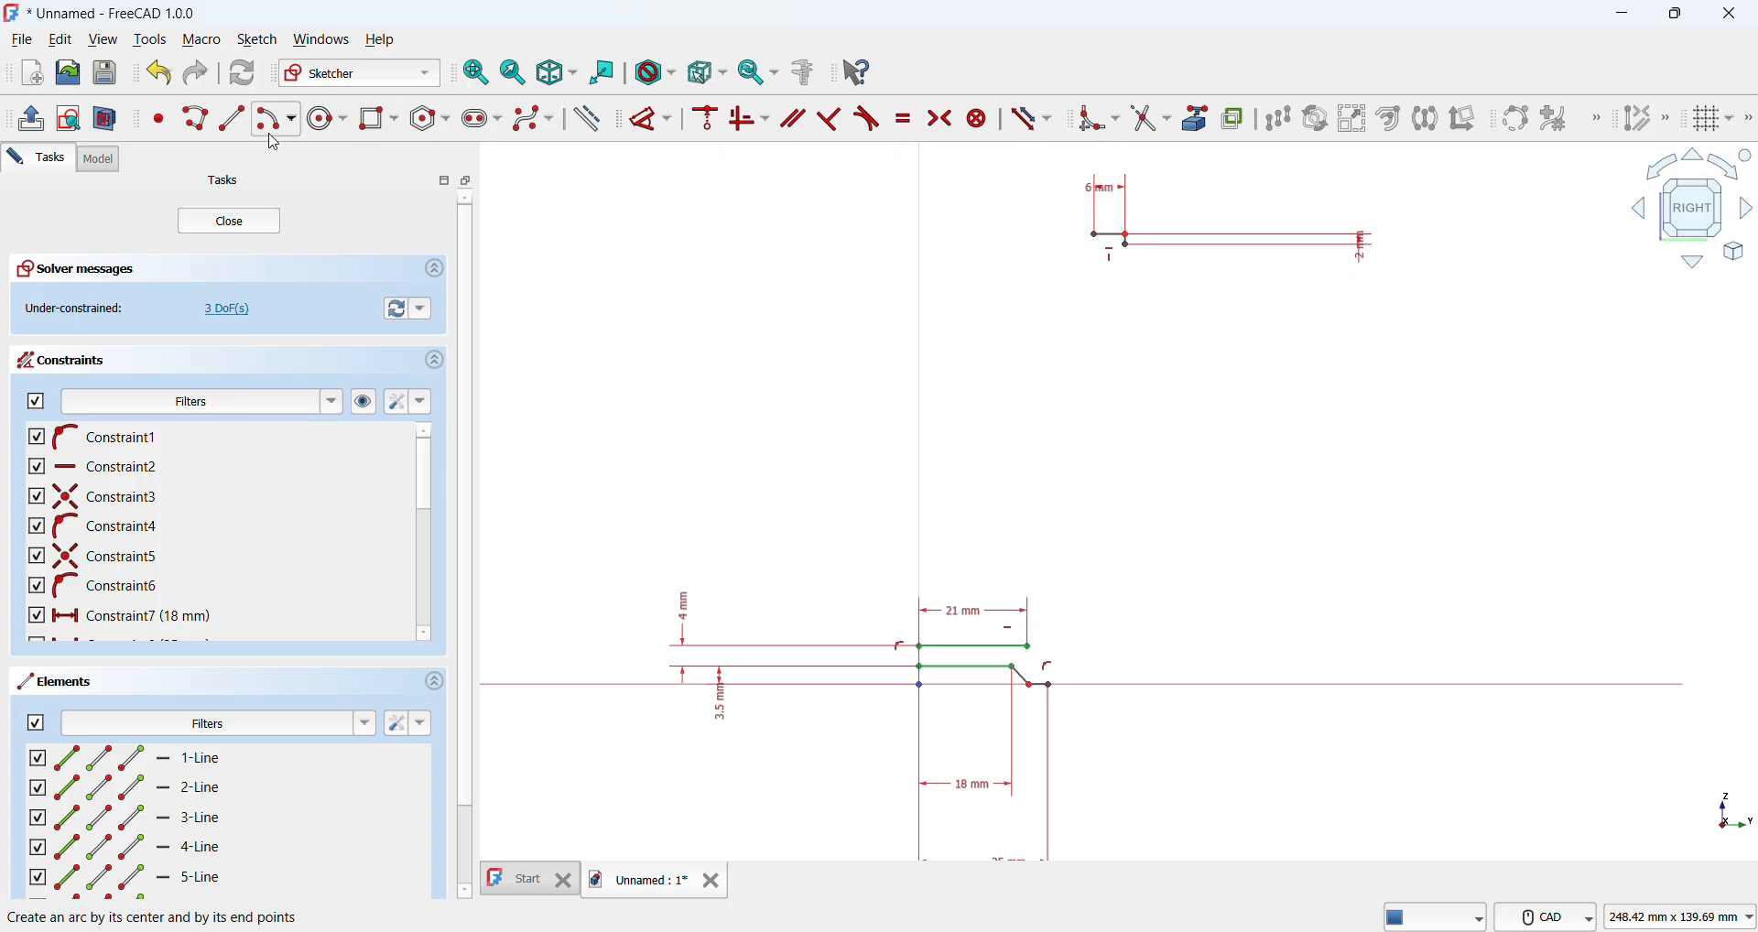
Step: Draw a vertical line about 15 mm long downward from the free end of the 6 mm line
left_click(200, 133)
left_click(1096, 236)
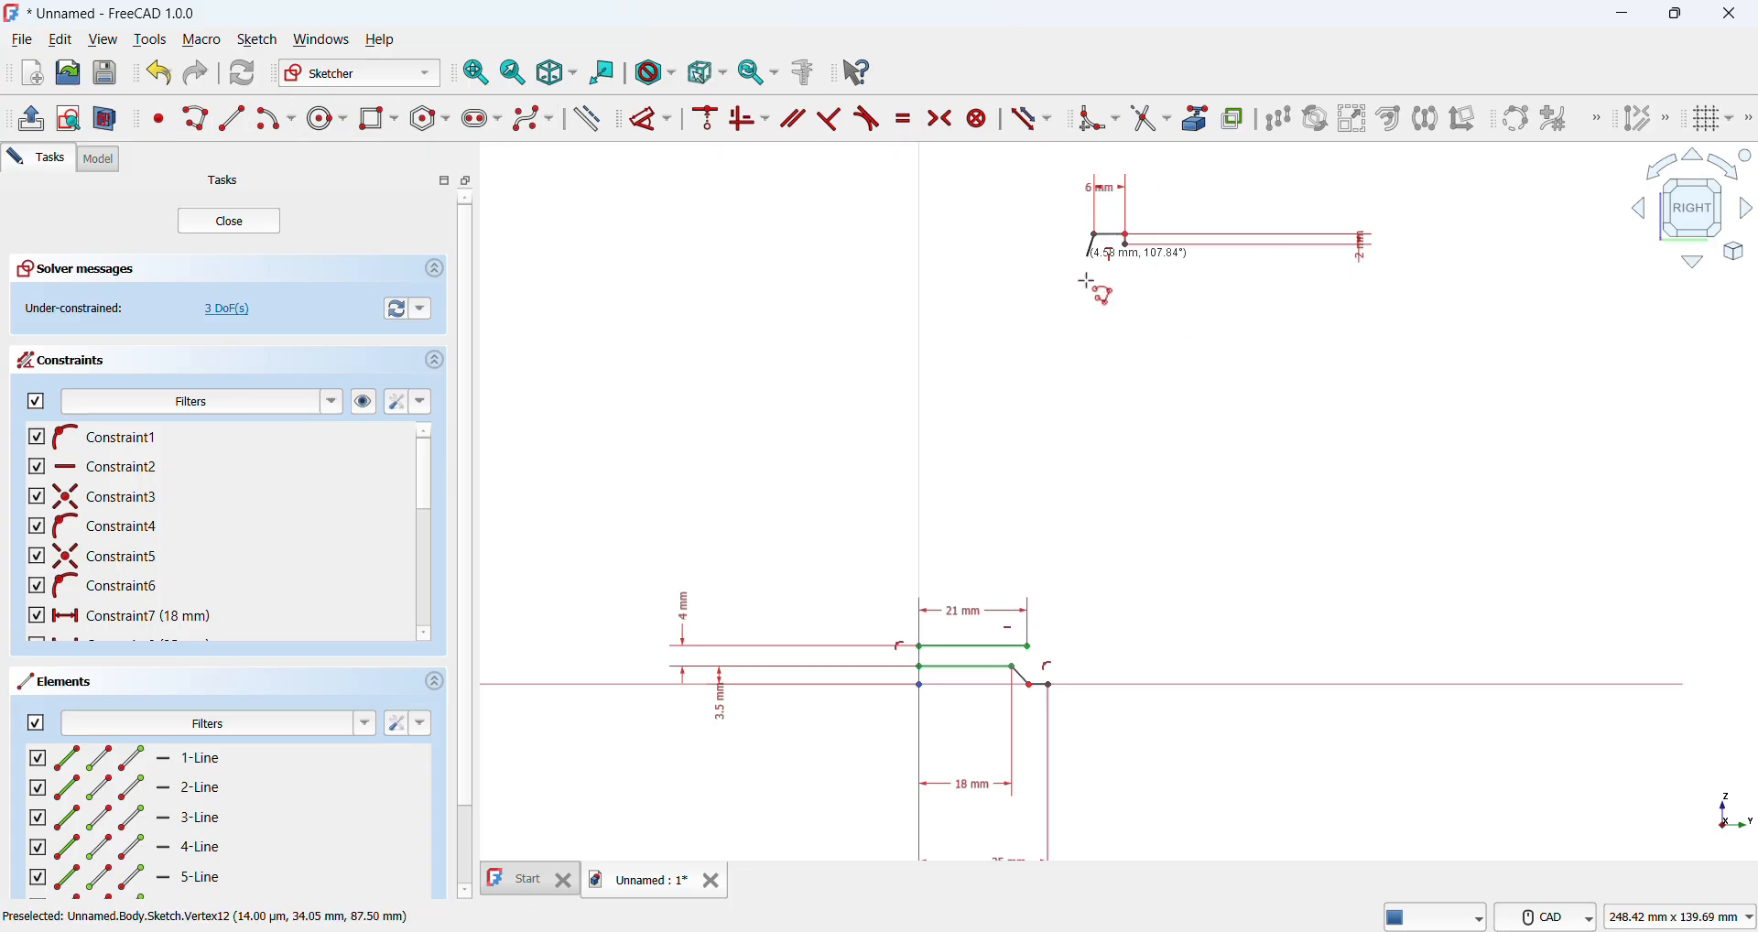
left_click(1096, 313)
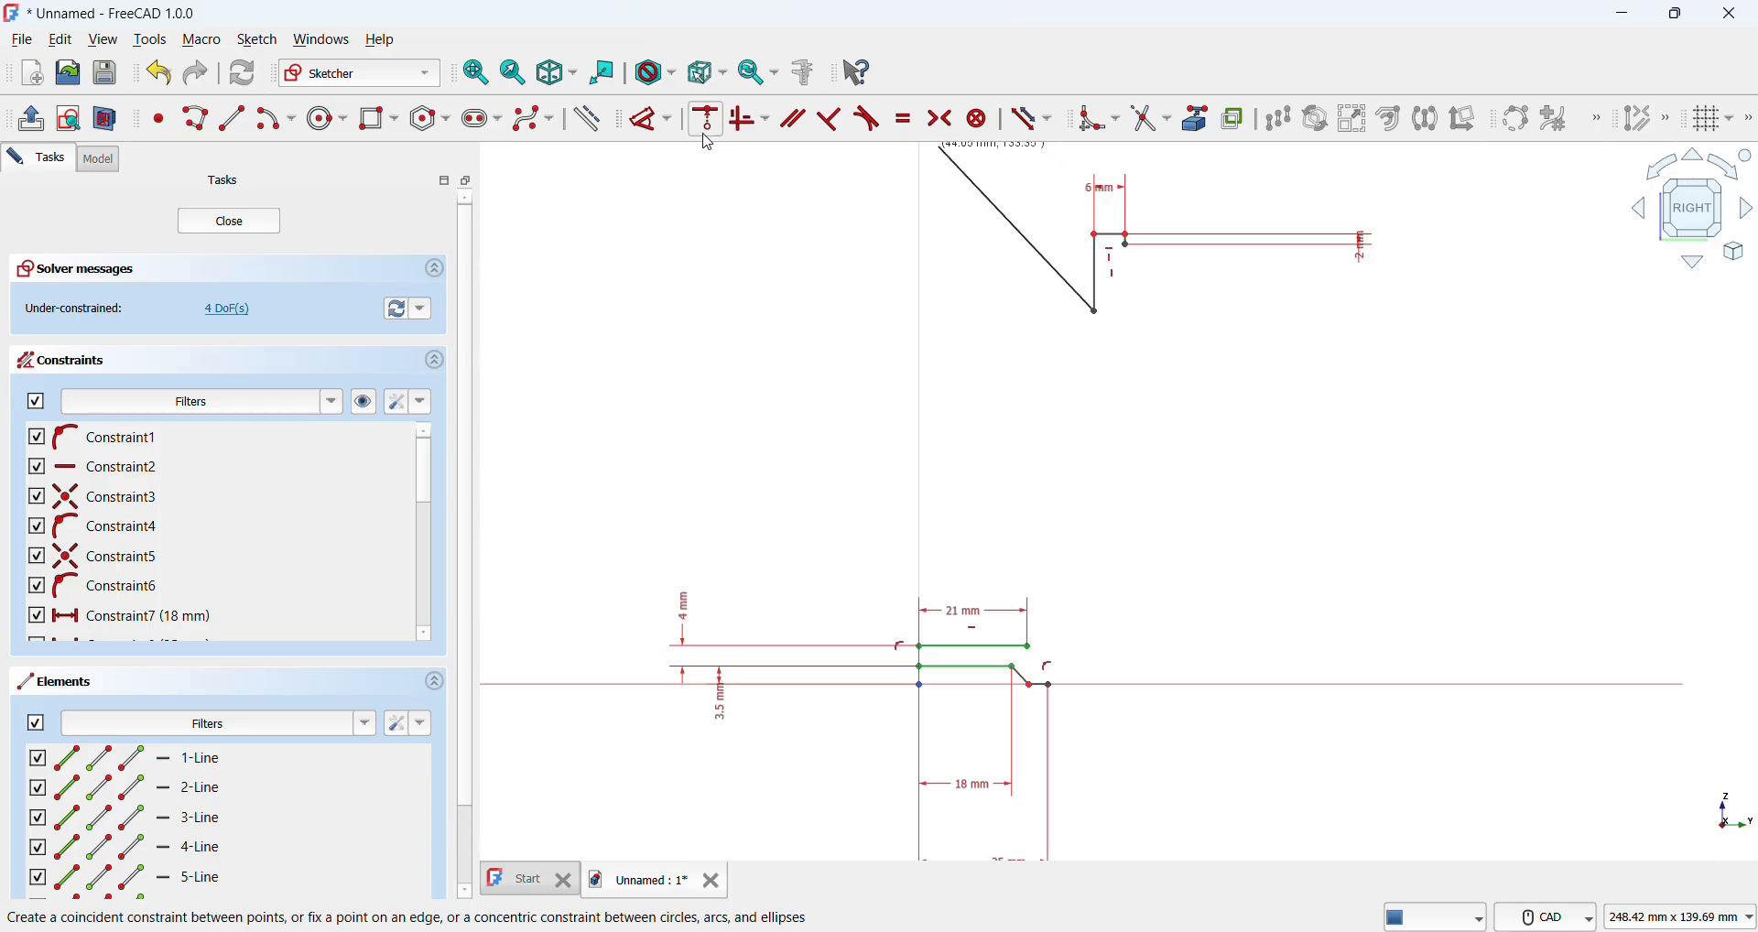
Step: Dimension the new inner vertical line's length to 4 mm
left_click(648, 128)
left_click(1096, 275)
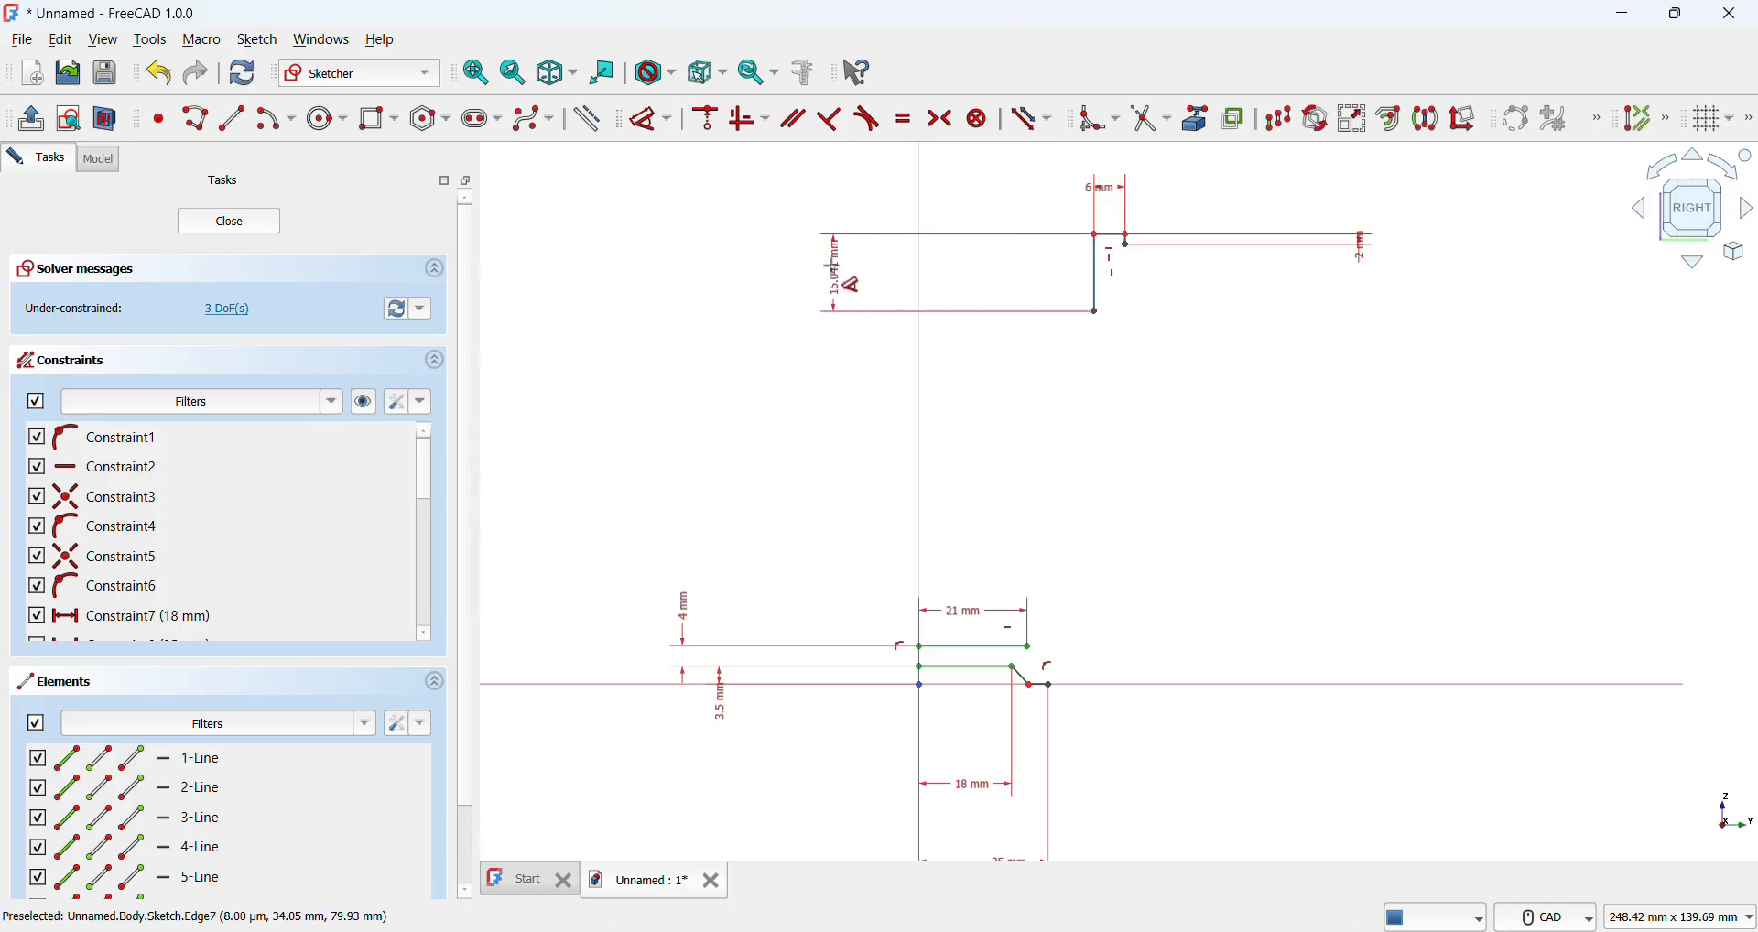
left_click(836, 275)
key("Return")
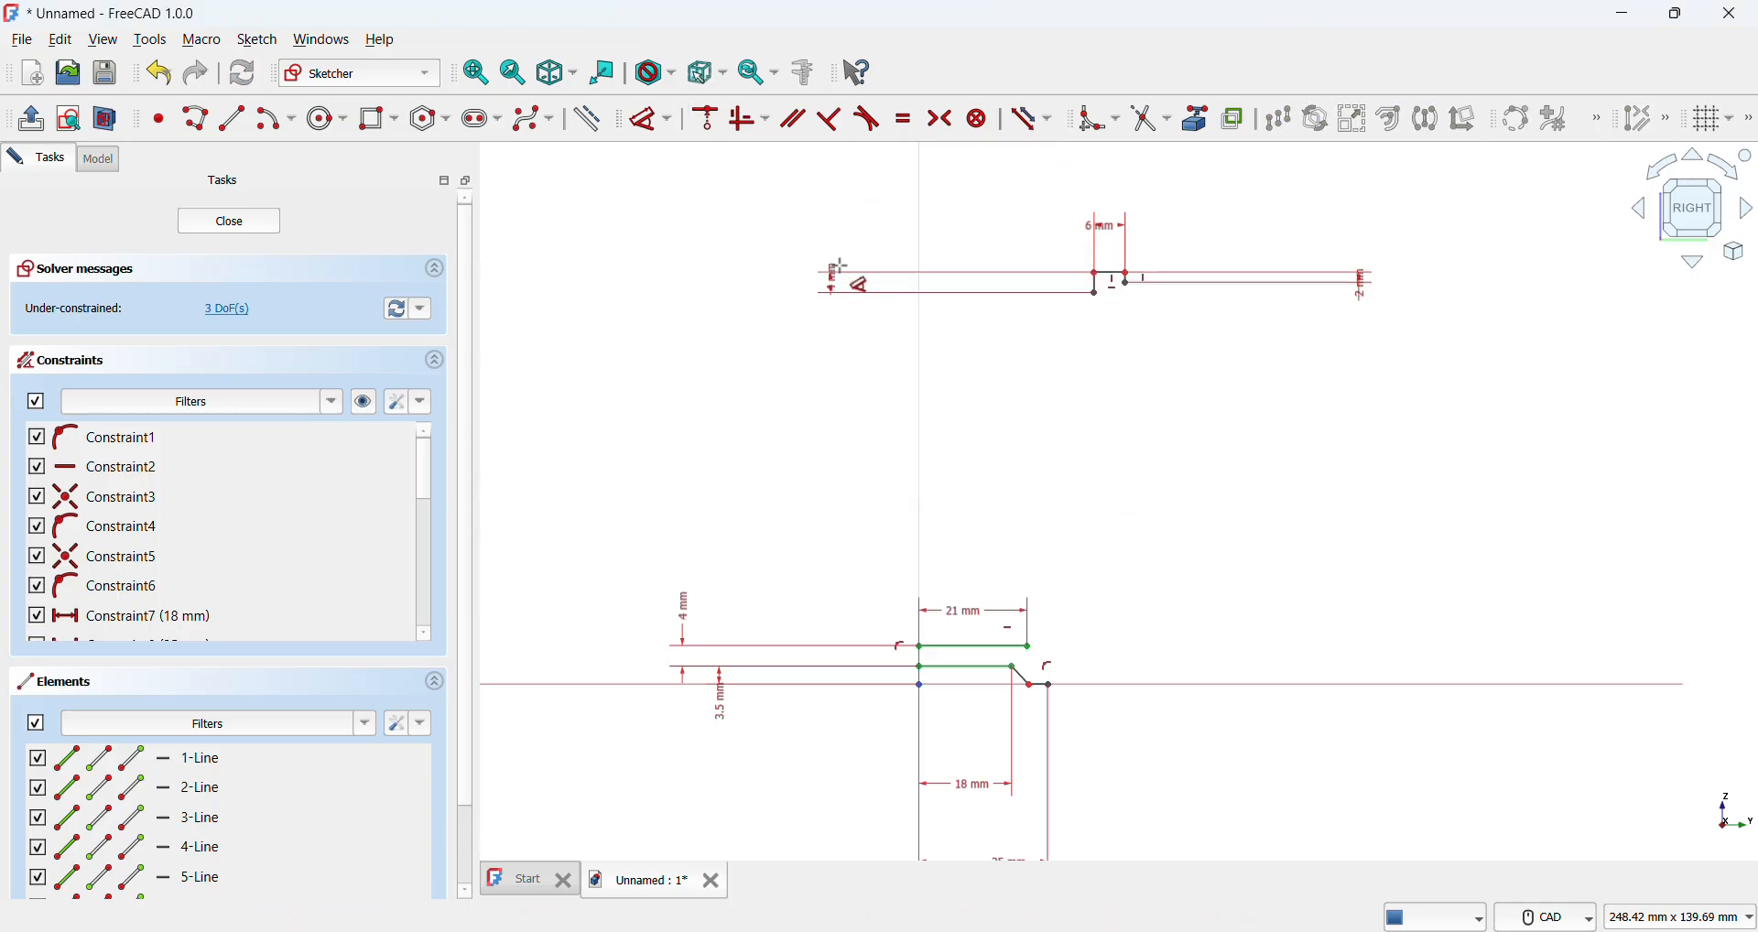
Step: Dimension the vertical distance from the origin to the upper end of the 2 mm line to 87.5 mm
scroll(1113, 538, "up", 1)
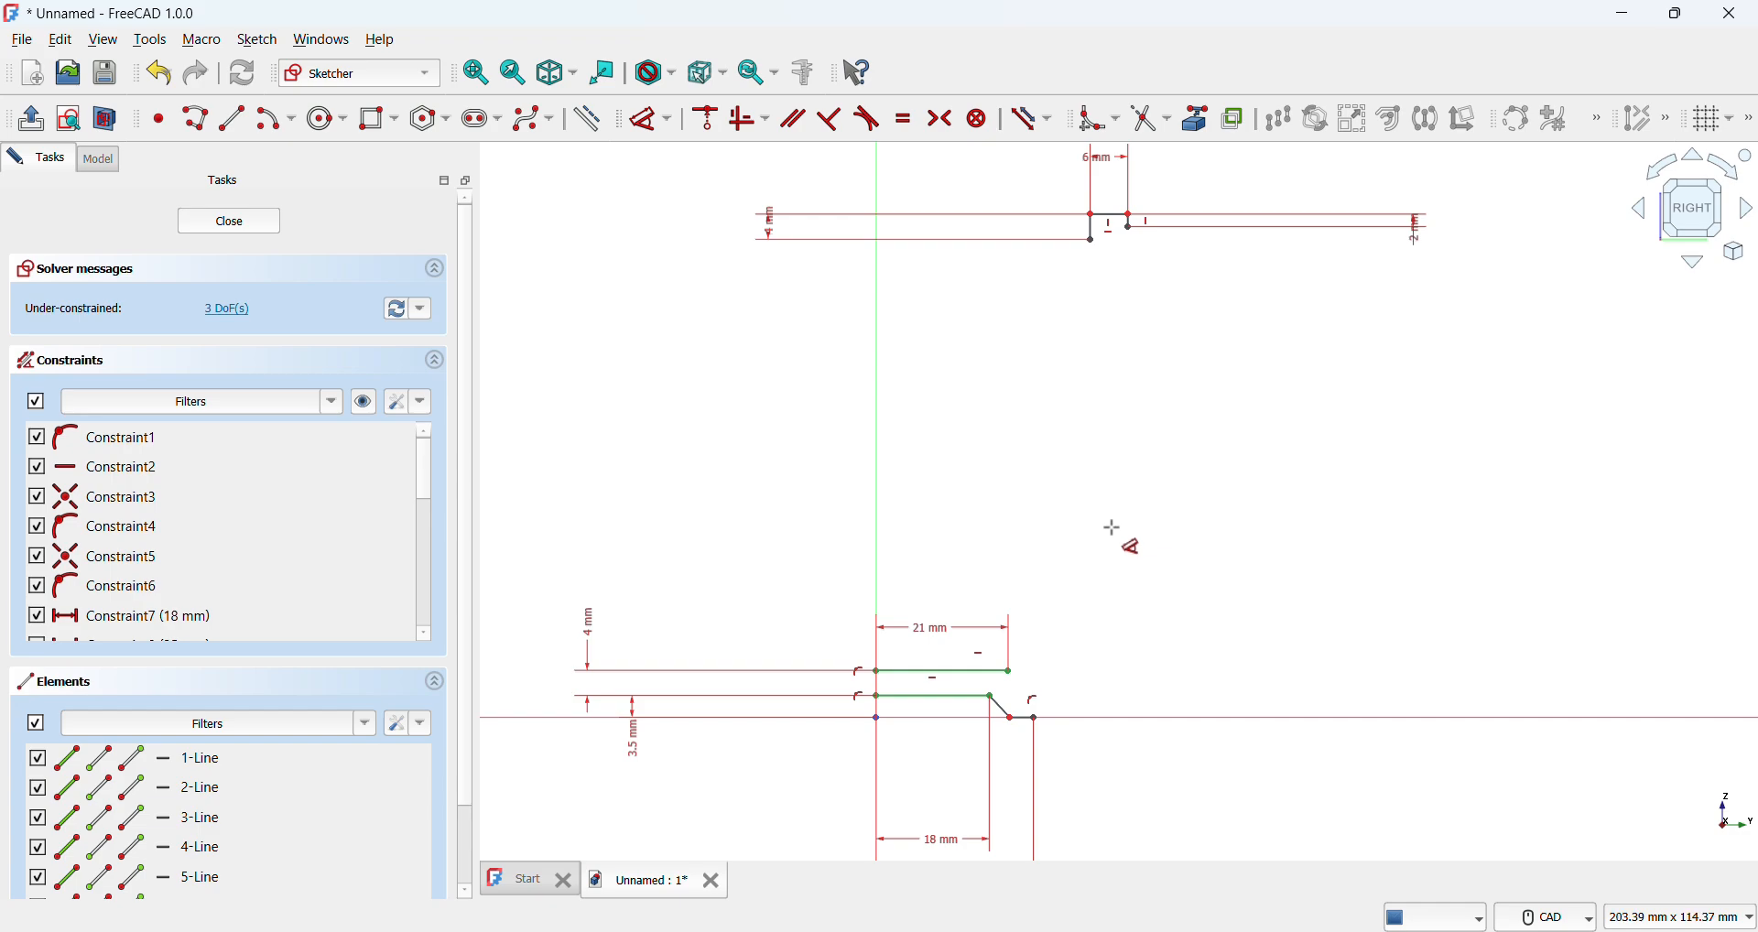
left_click(1129, 221)
left_click(878, 717)
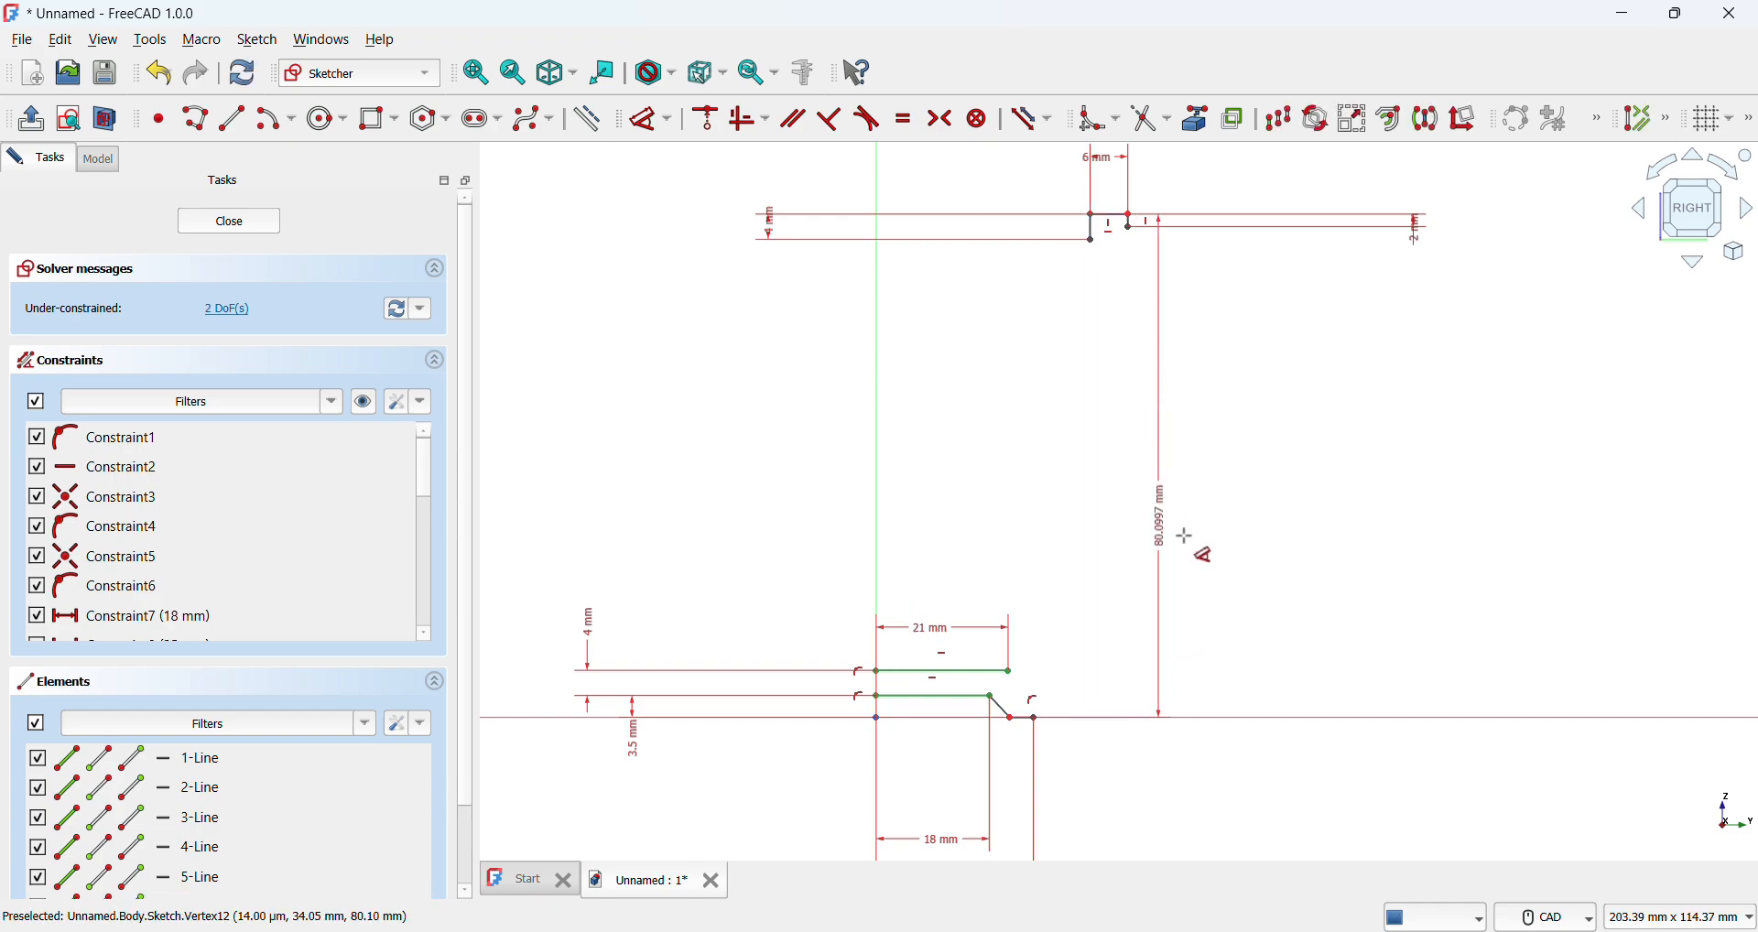
left_click(1223, 546)
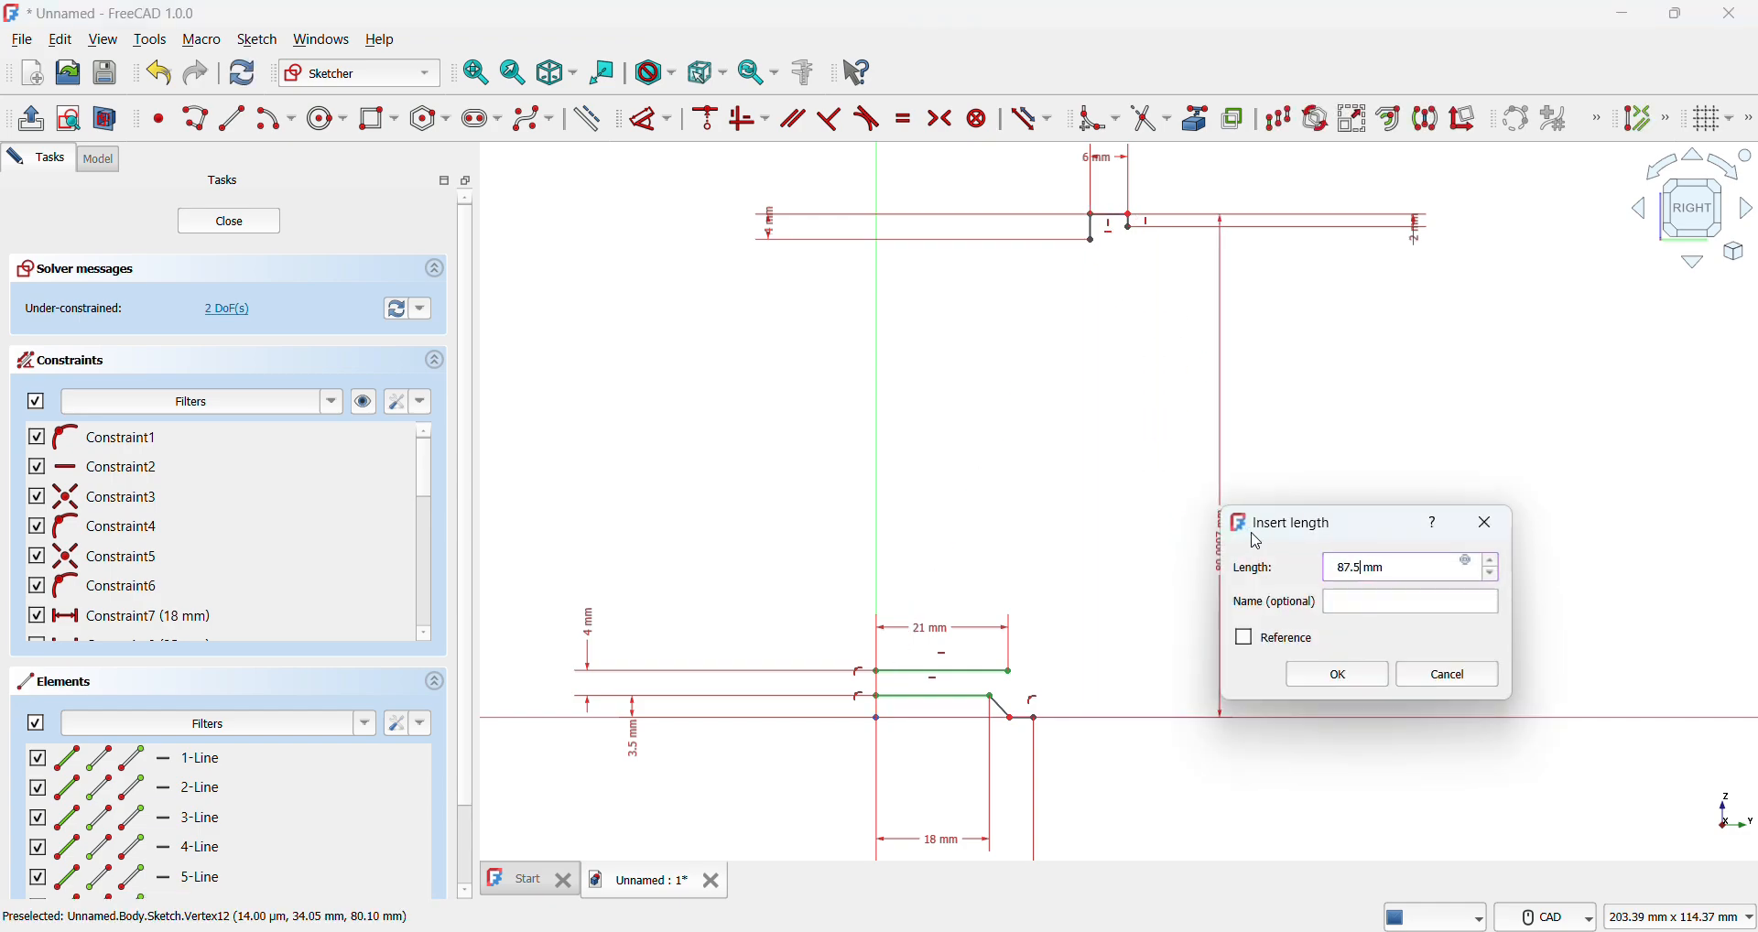
type("87.5")
key("Return")
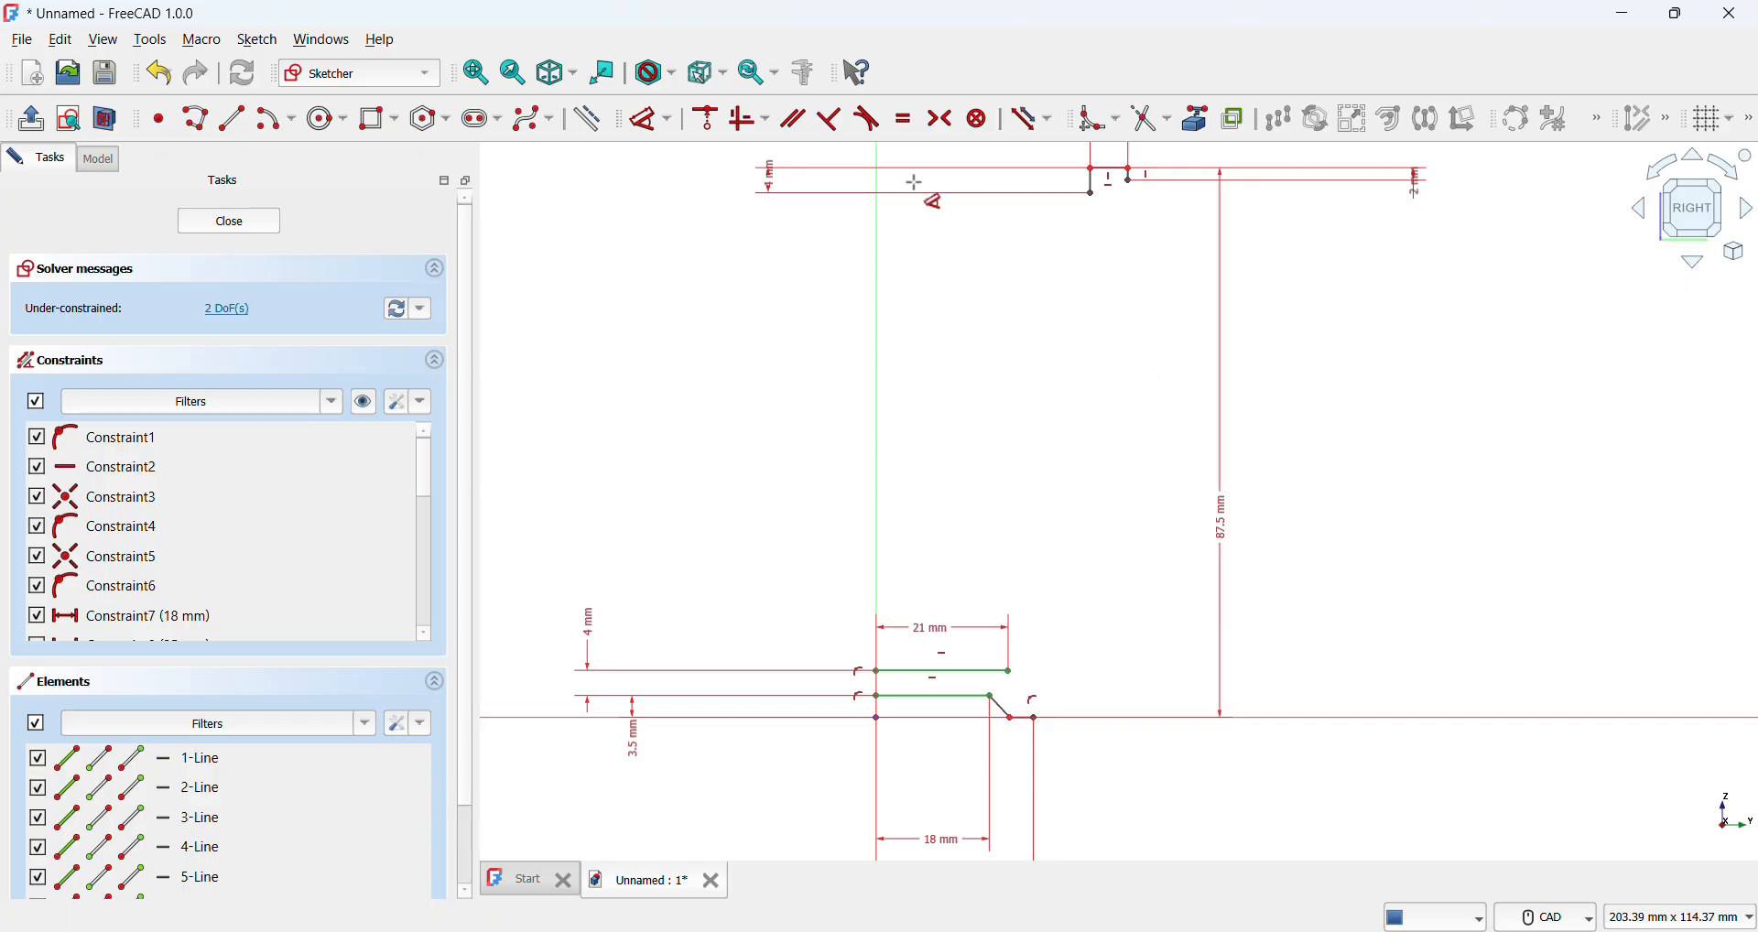
Step: Draw a three-rim-point circle through the 4 mm line's lower end, the 21 mm line's free end and a point near (29.9, 48.2) mm
left_click(349, 133)
left_click(403, 175)
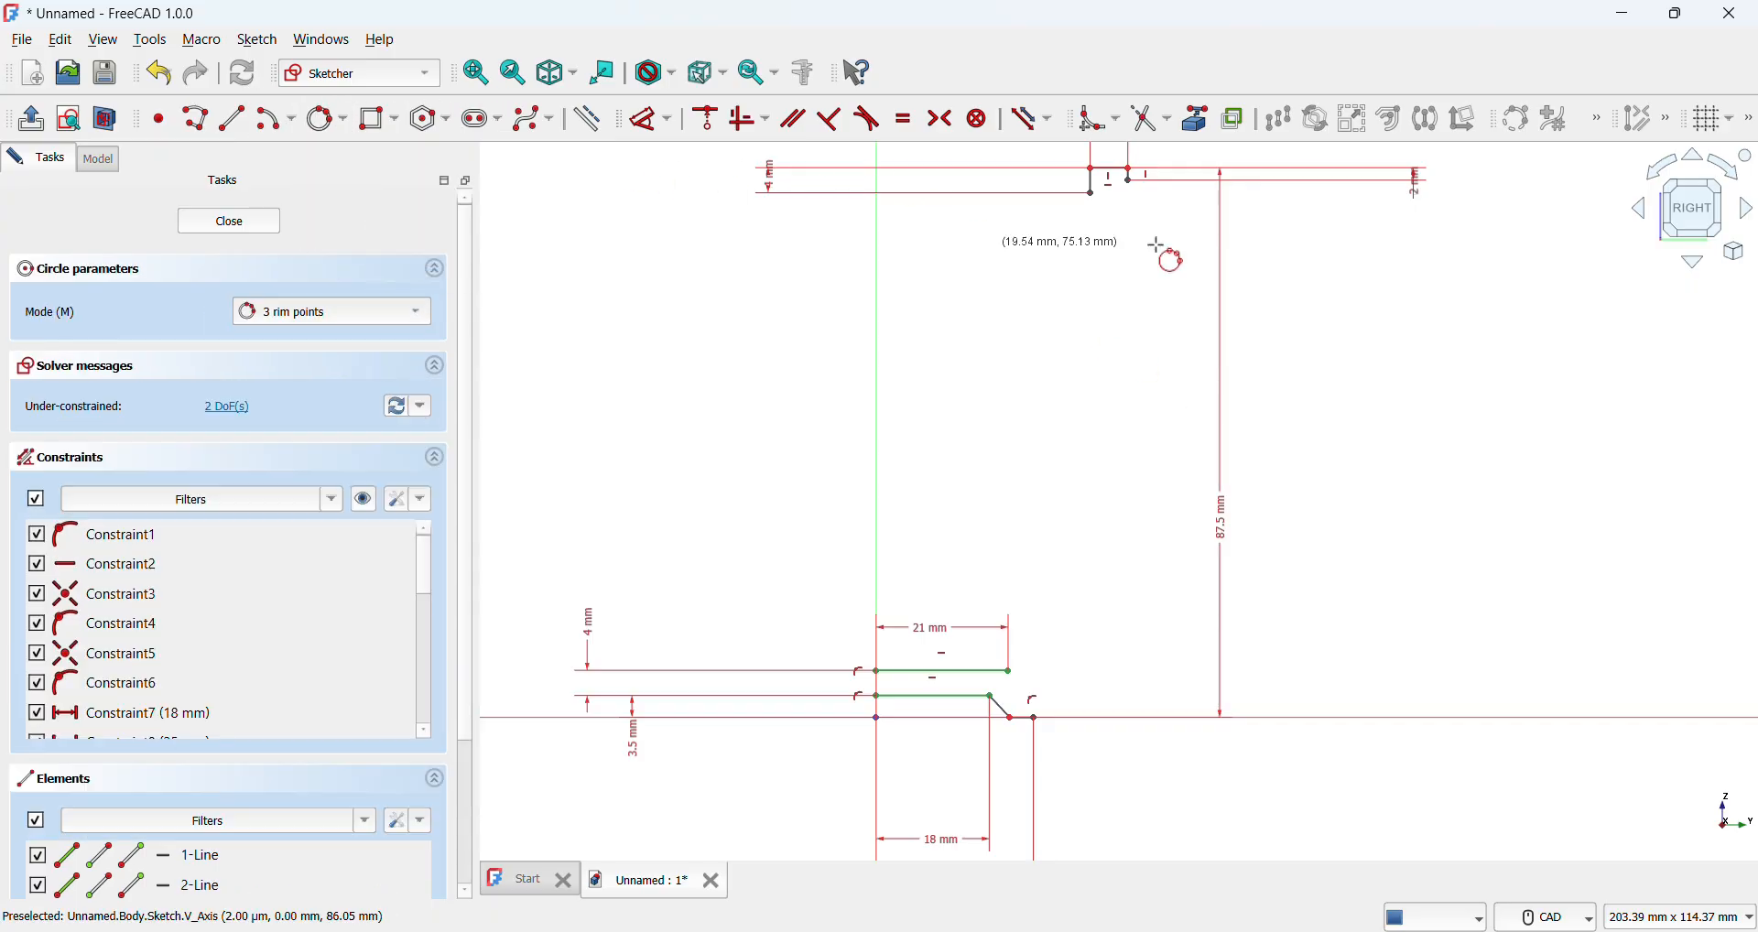
left_click(1091, 192)
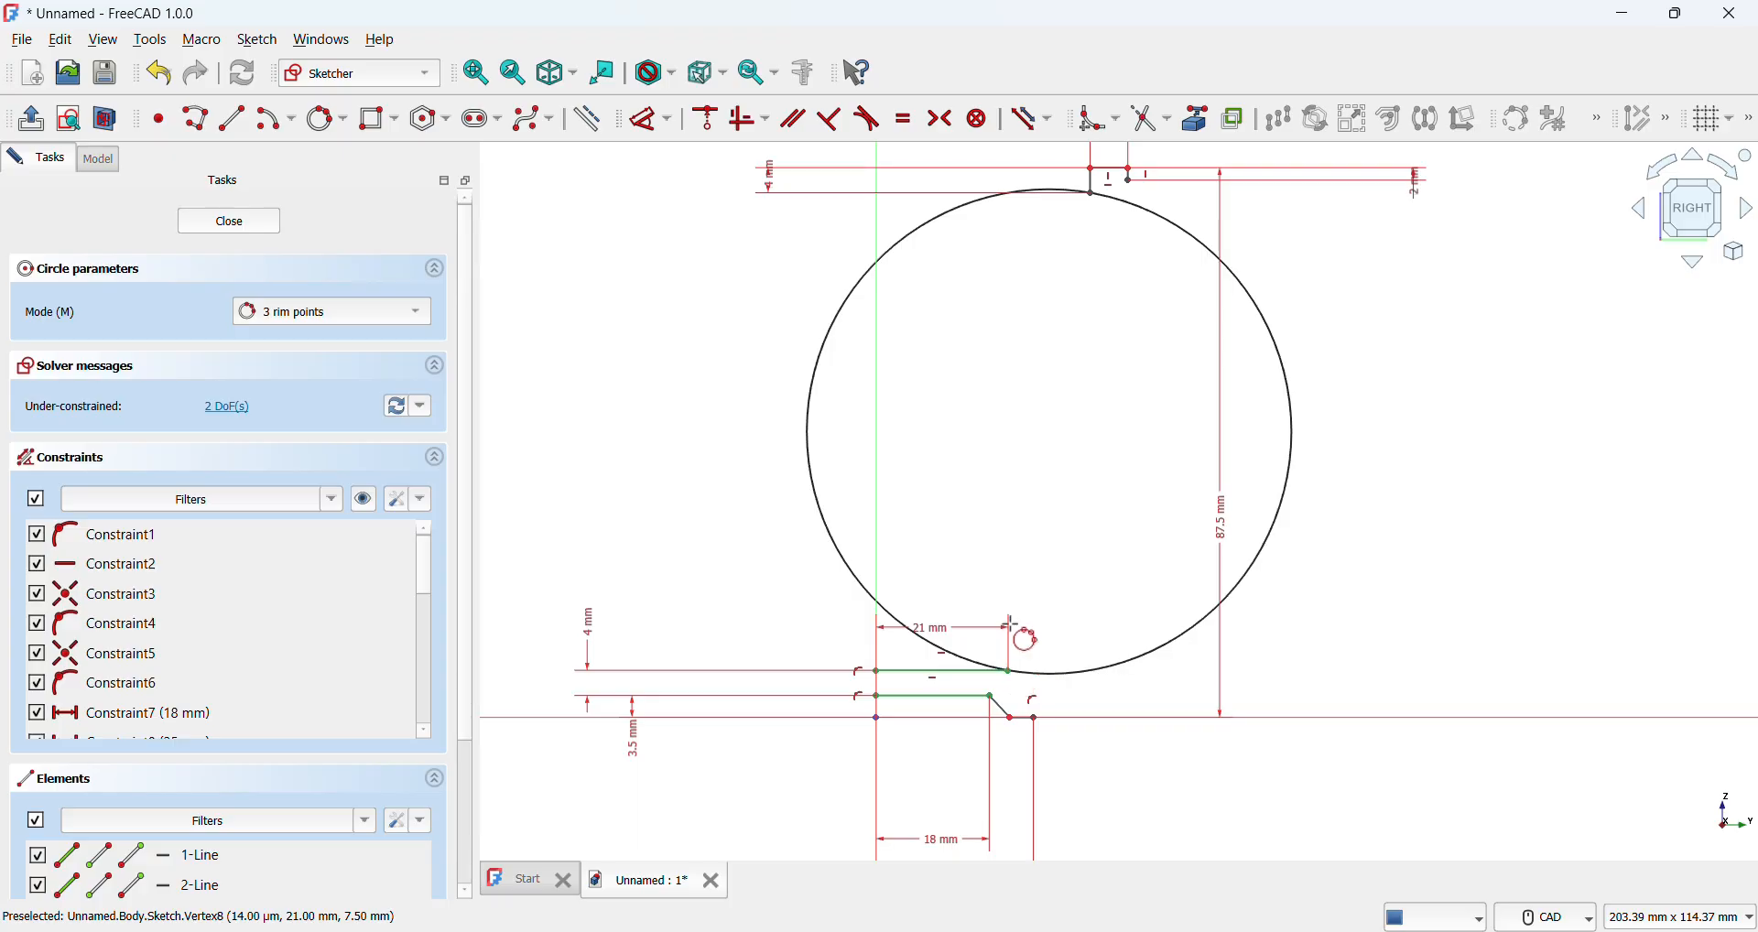
left_click(1011, 672)
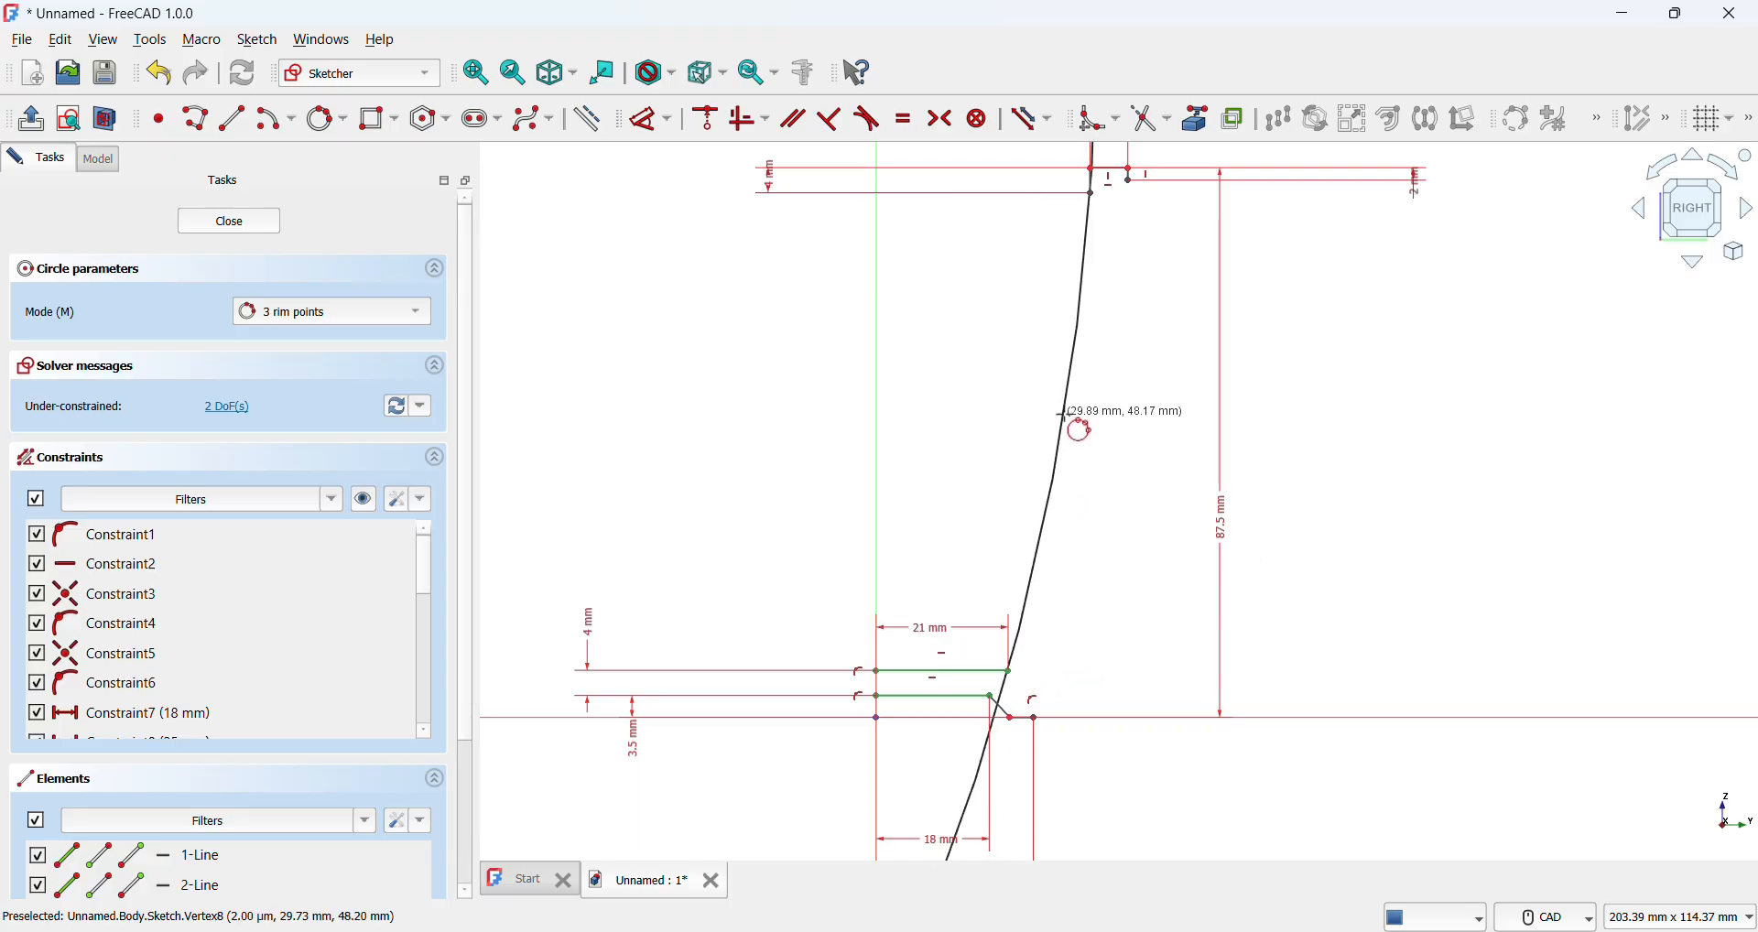
left_click(1065, 416)
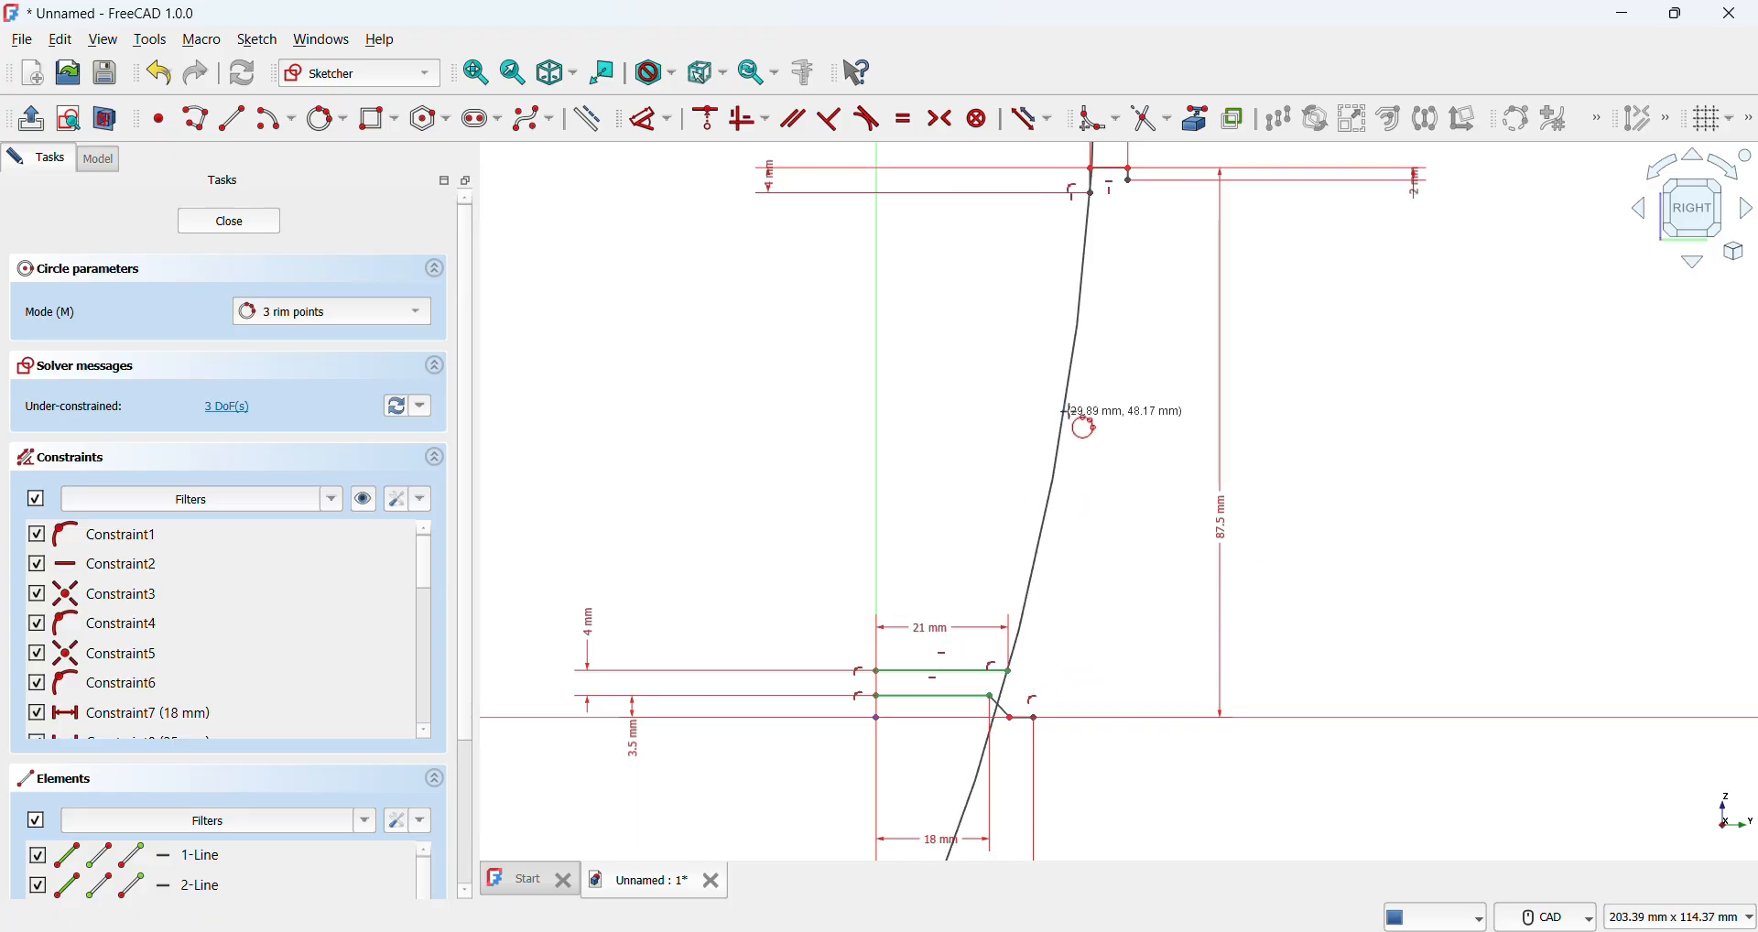
Step: Draw an outer three-rim-point circle through the 2 mm line's lower end and the profile's end point on the horizontal axis
left_click(1130, 179)
left_click(1035, 719)
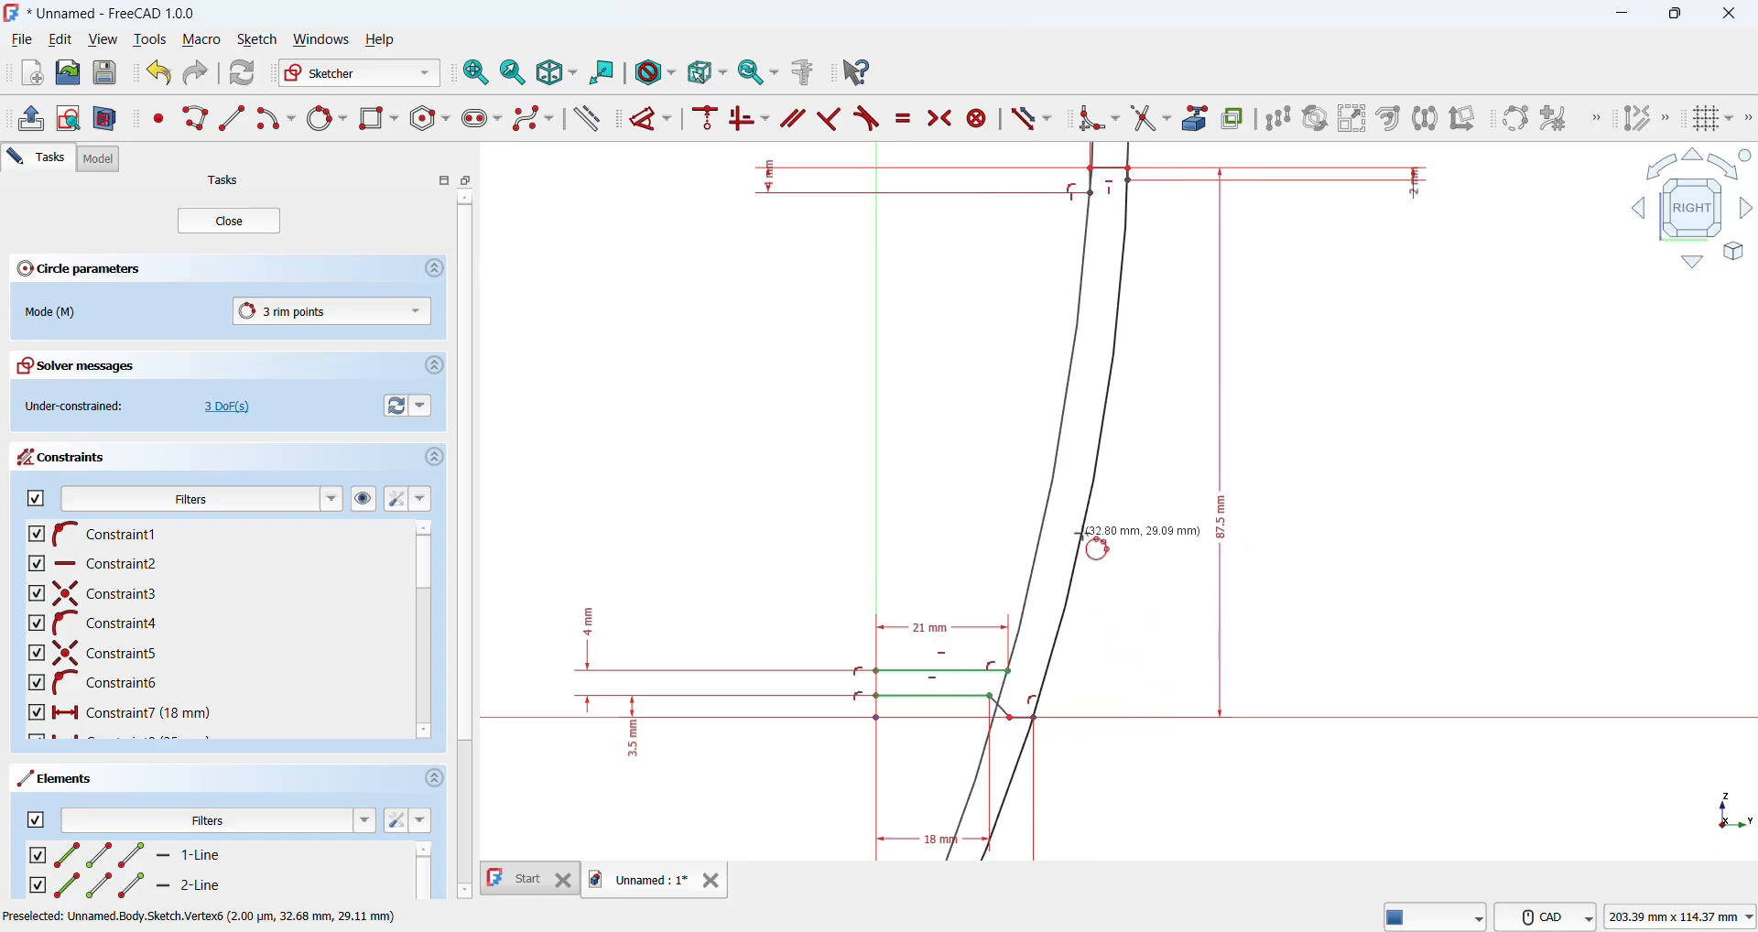
left_click(1090, 530)
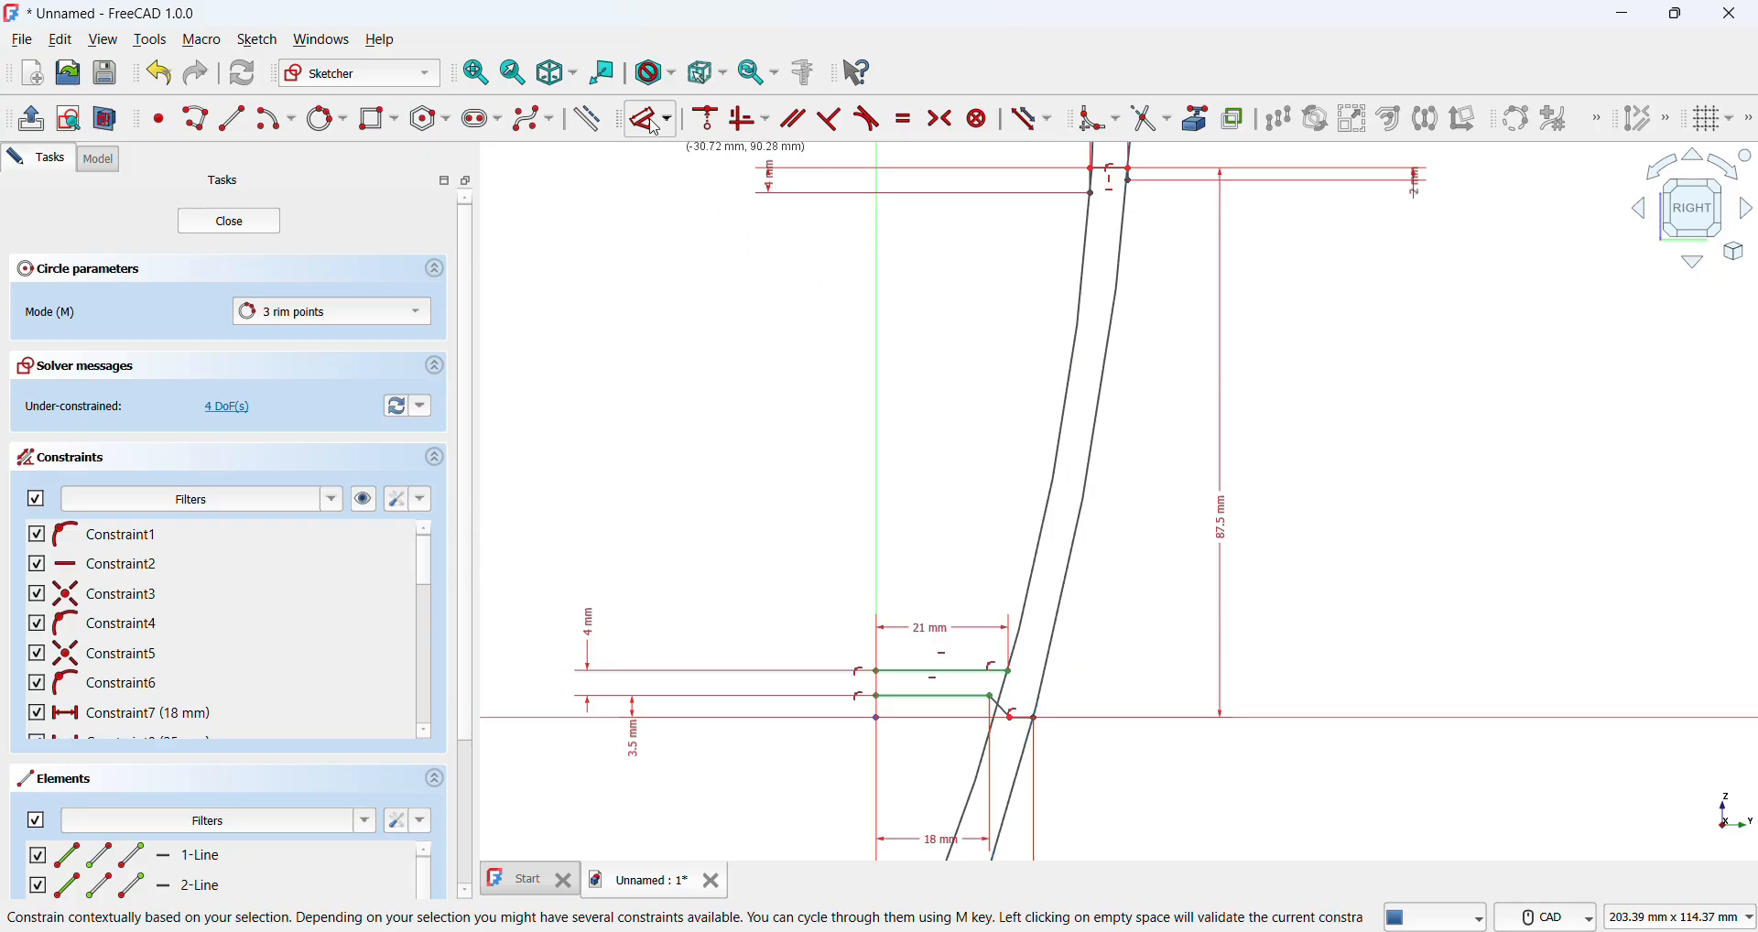
Step: Try to dimension the gap between the inner and outer circles
left_click(1055, 418)
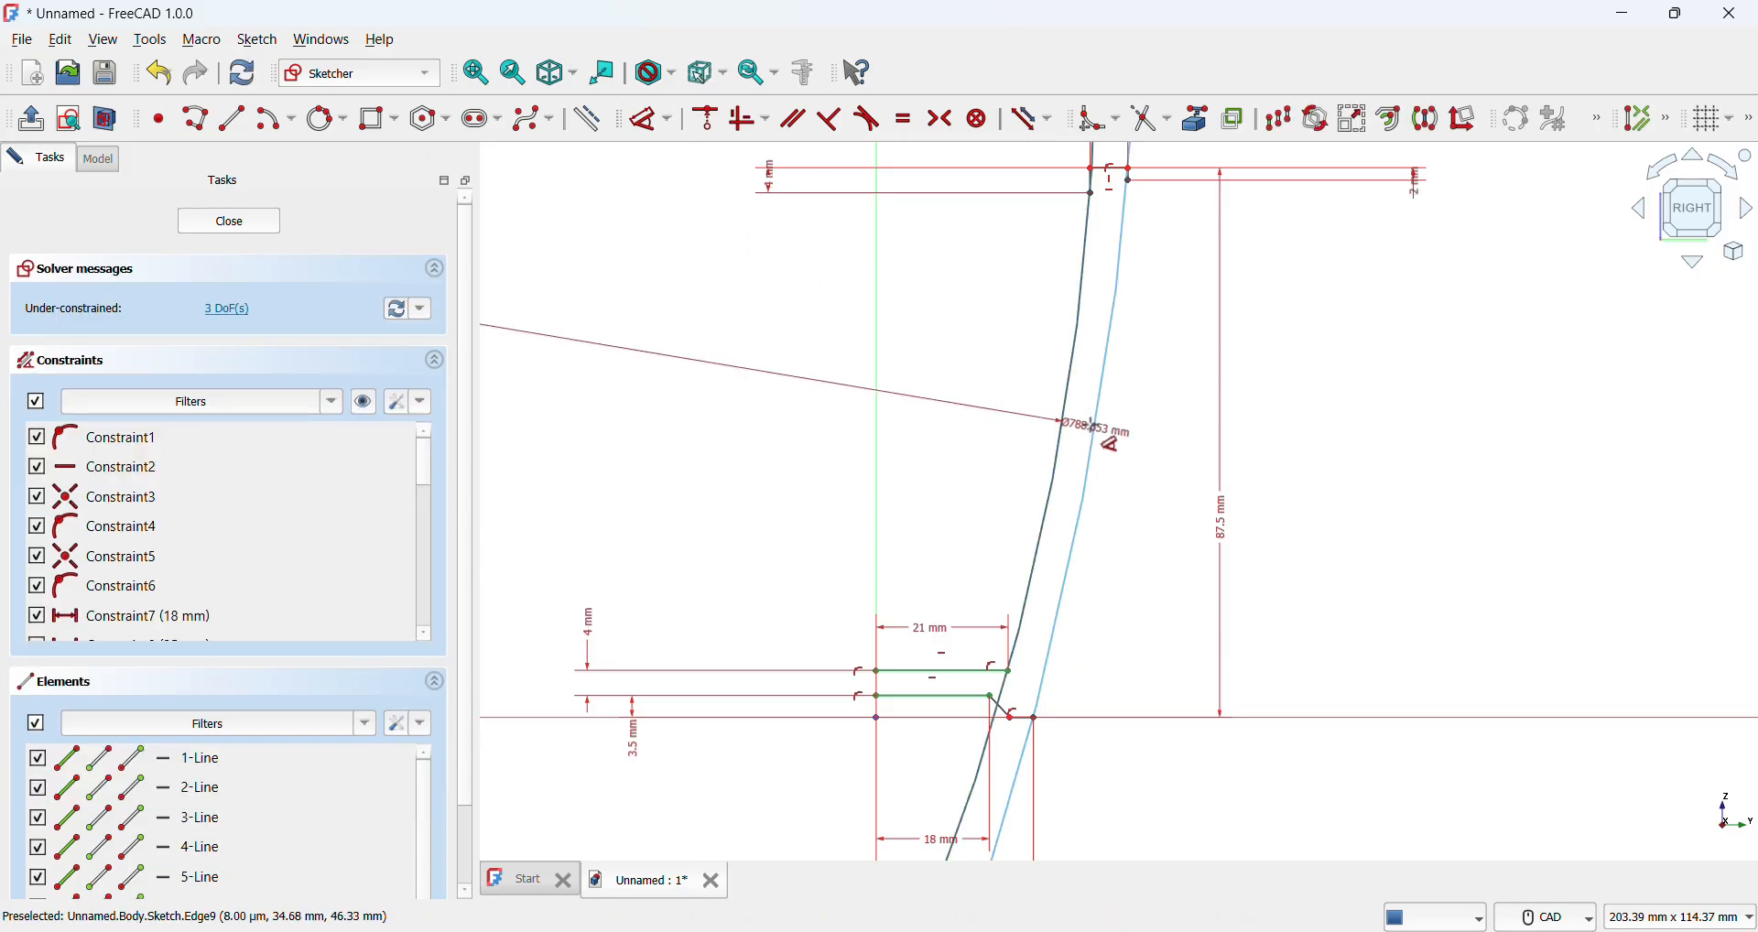
left_click(1097, 434)
left_click(1158, 354)
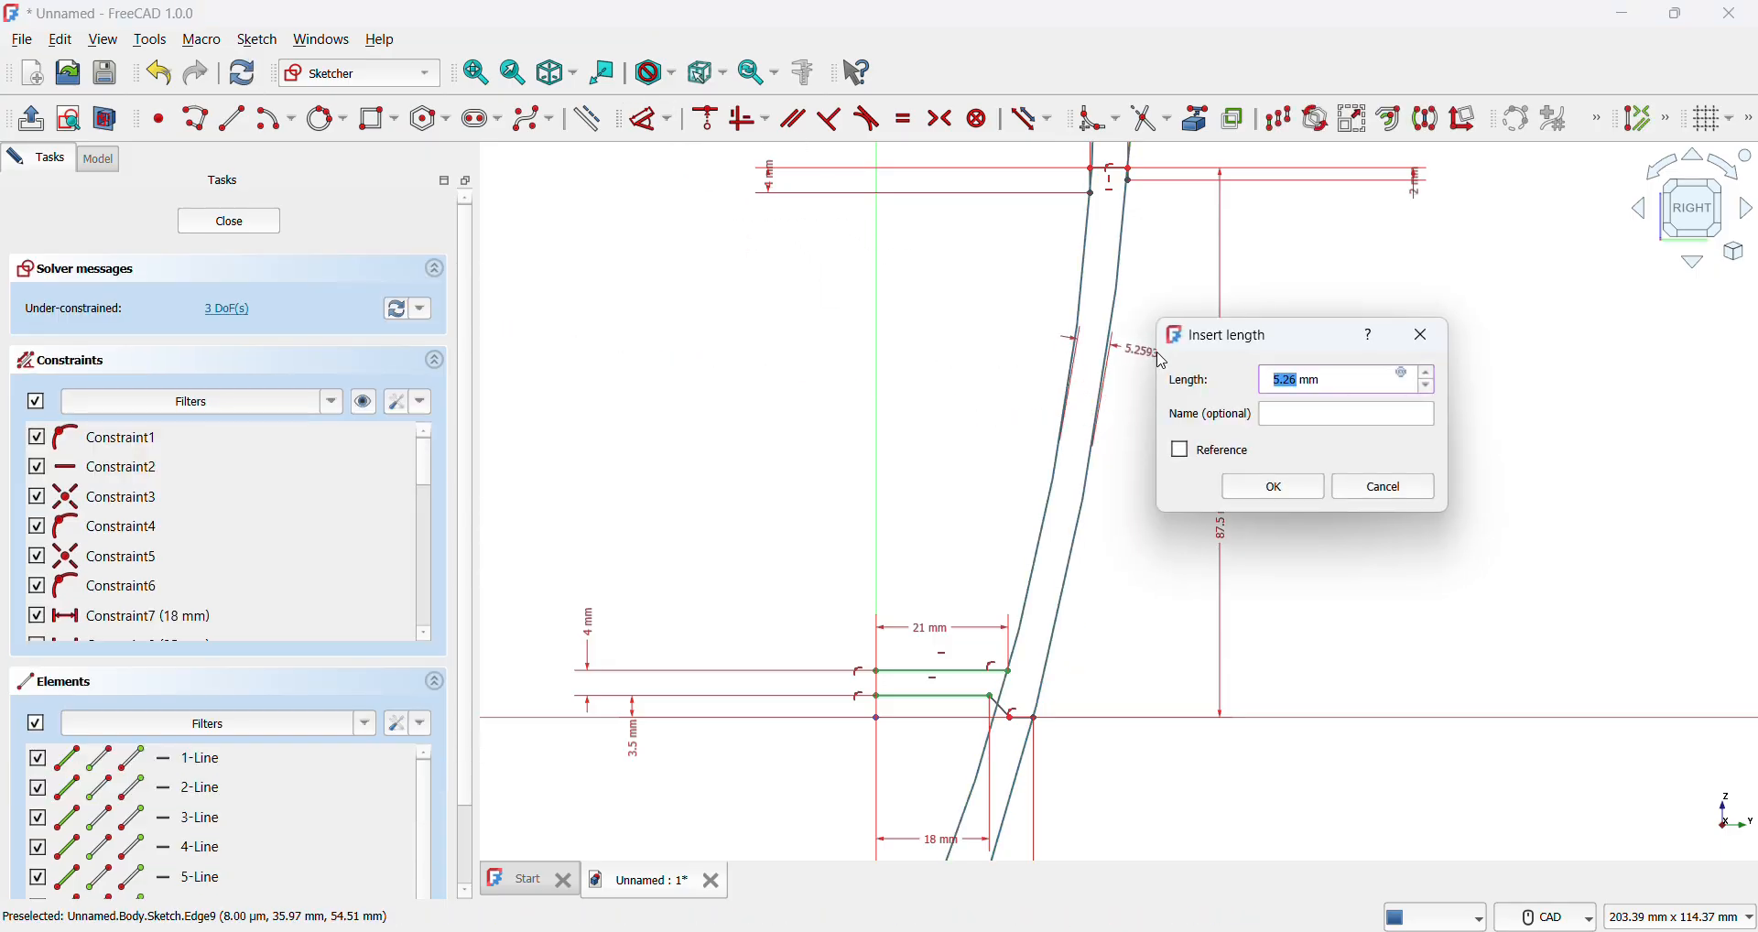
type("54")
key("Return")
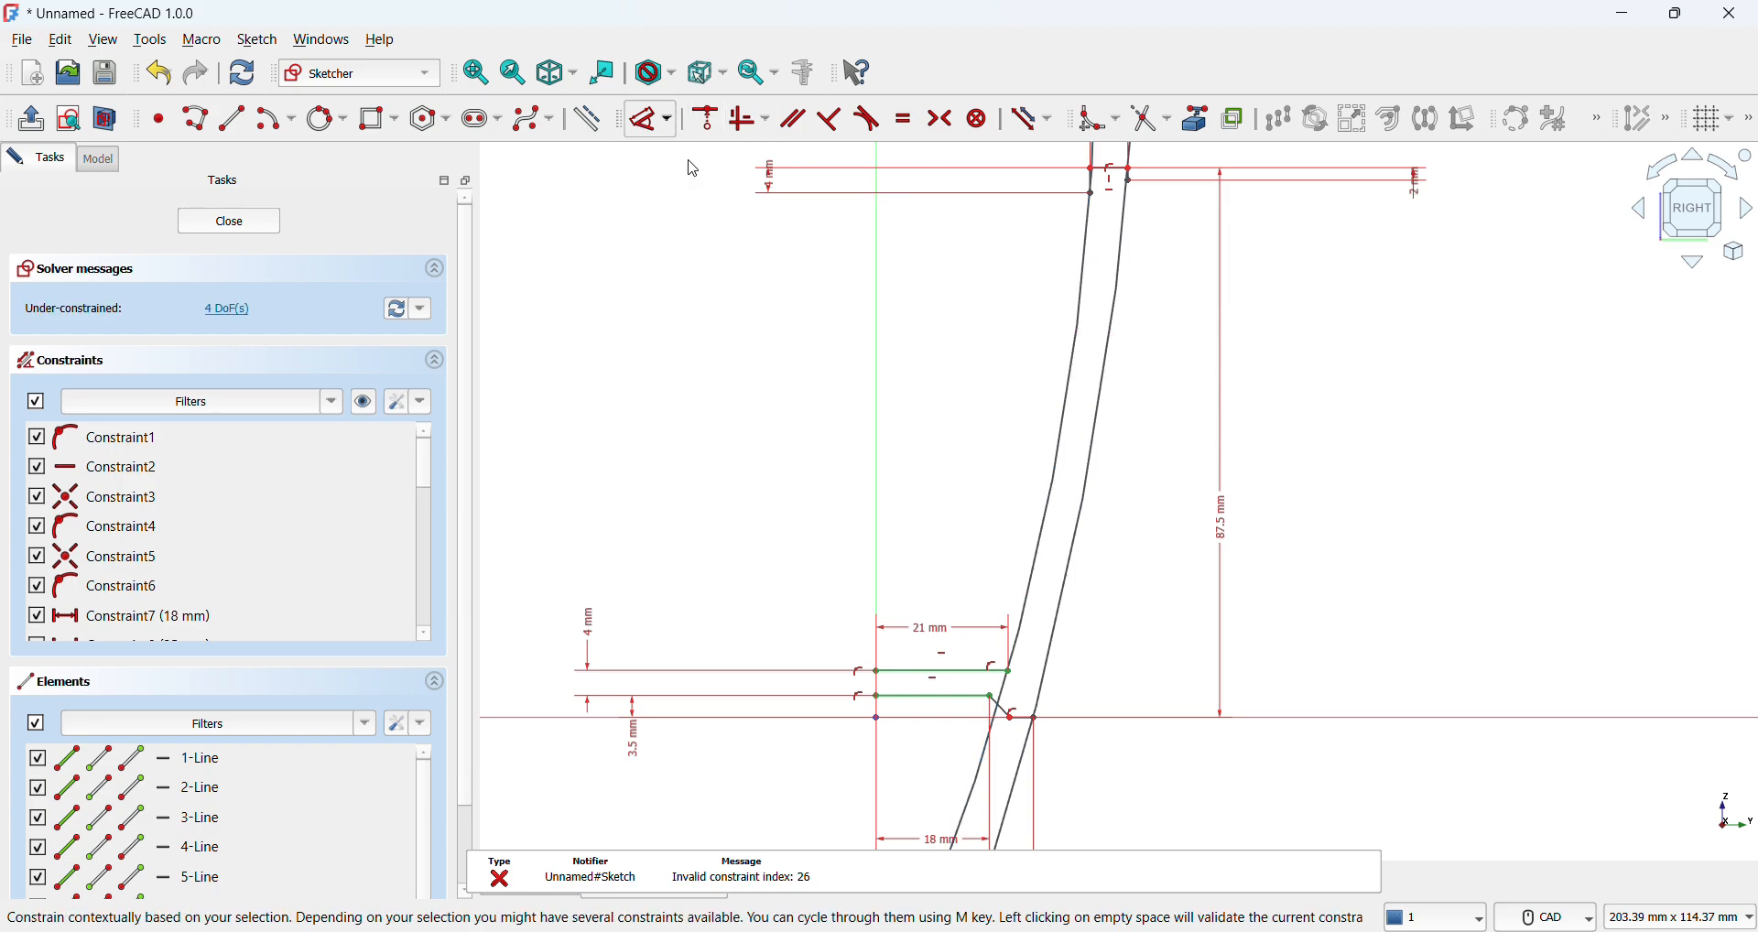
Step: Dimension the gap between the inner and outer circles to 4 mm
left_click(1077, 326)
left_click(1111, 345)
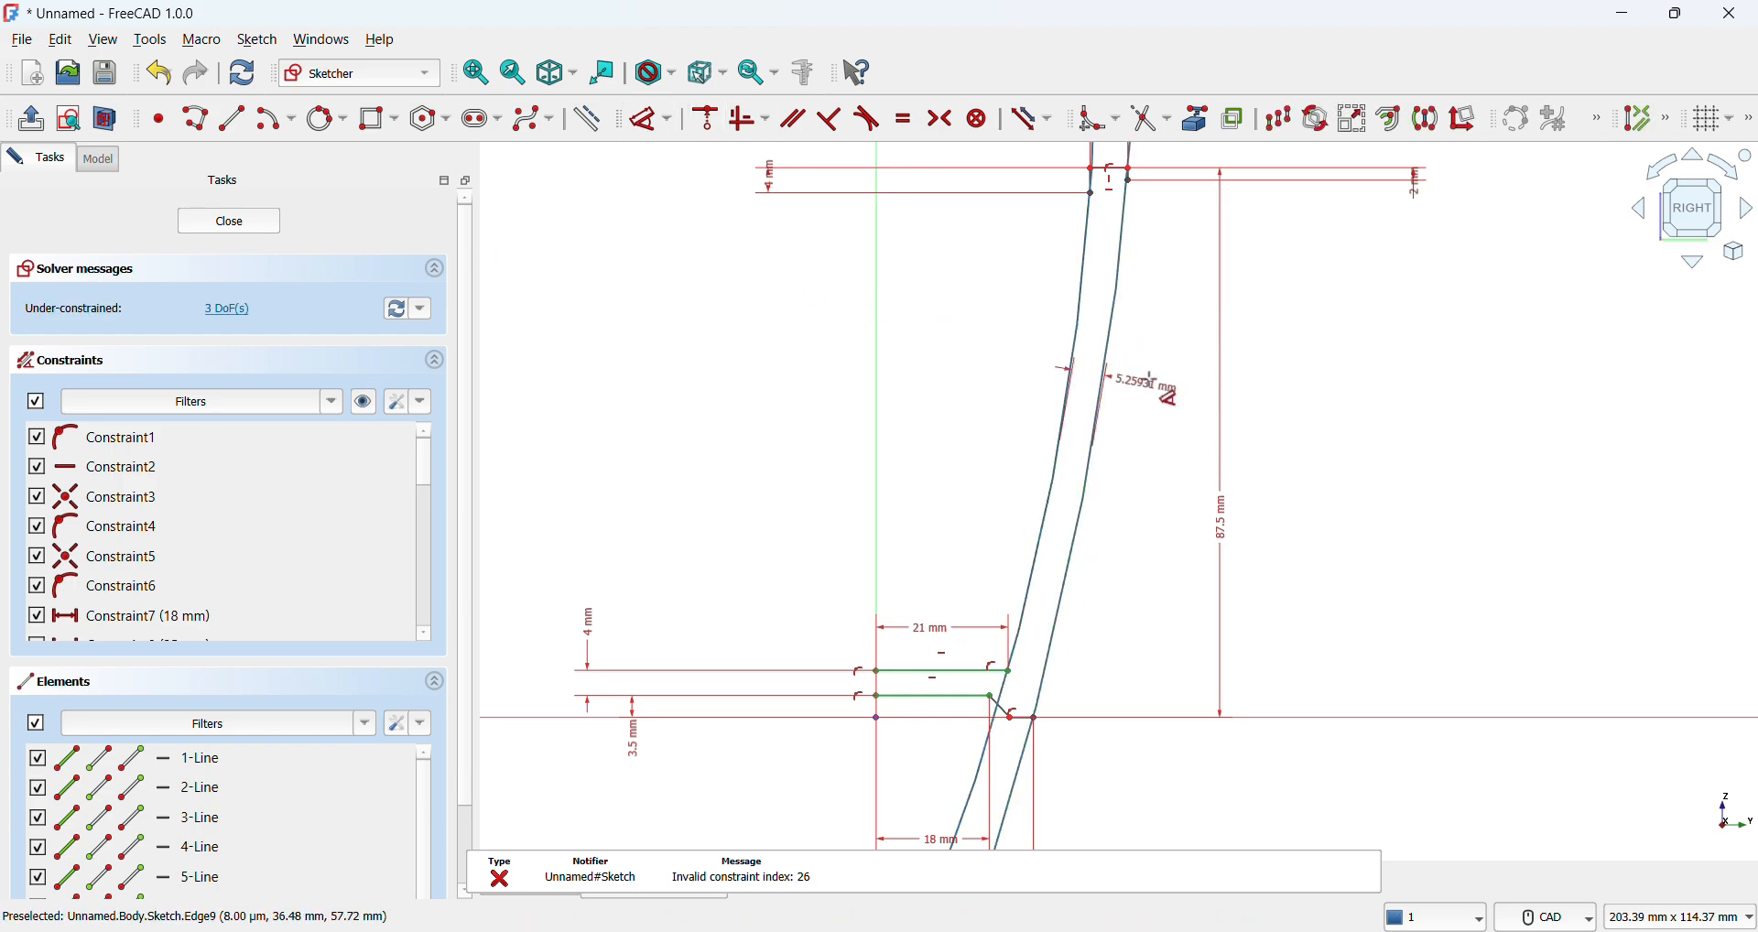
left_click(1154, 382)
key("Return")
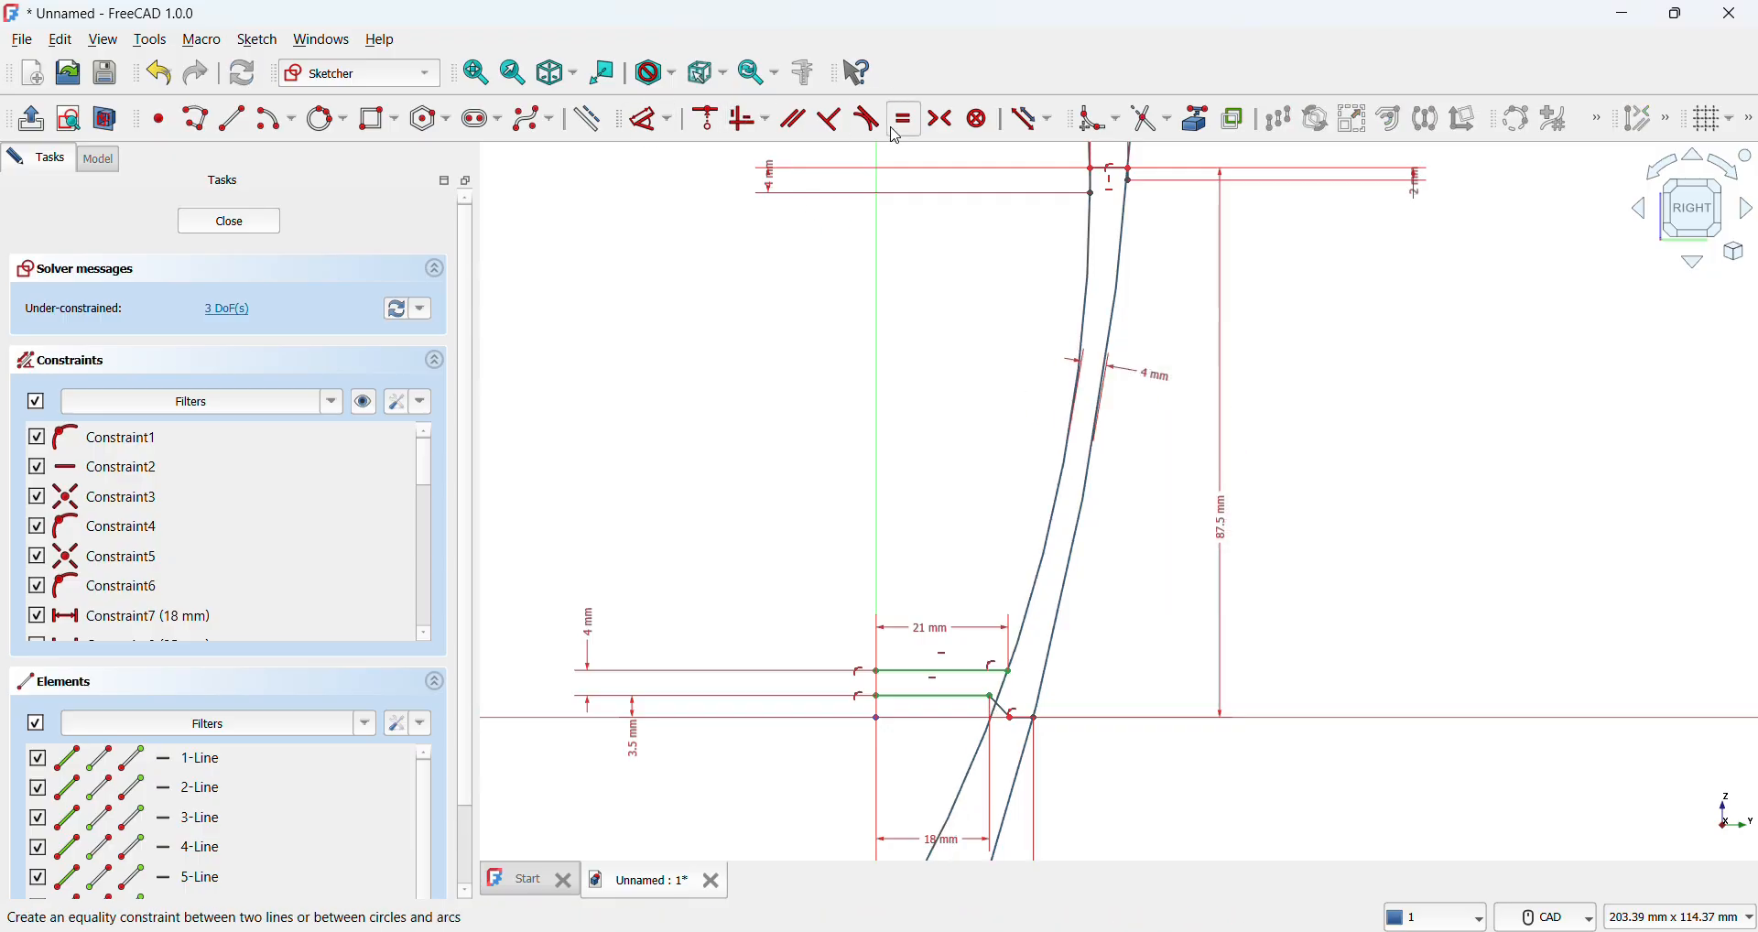
Step: Trim both circles so that only the arcs connecting the upper rim lines to the lower profile remain
left_click(1097, 142)
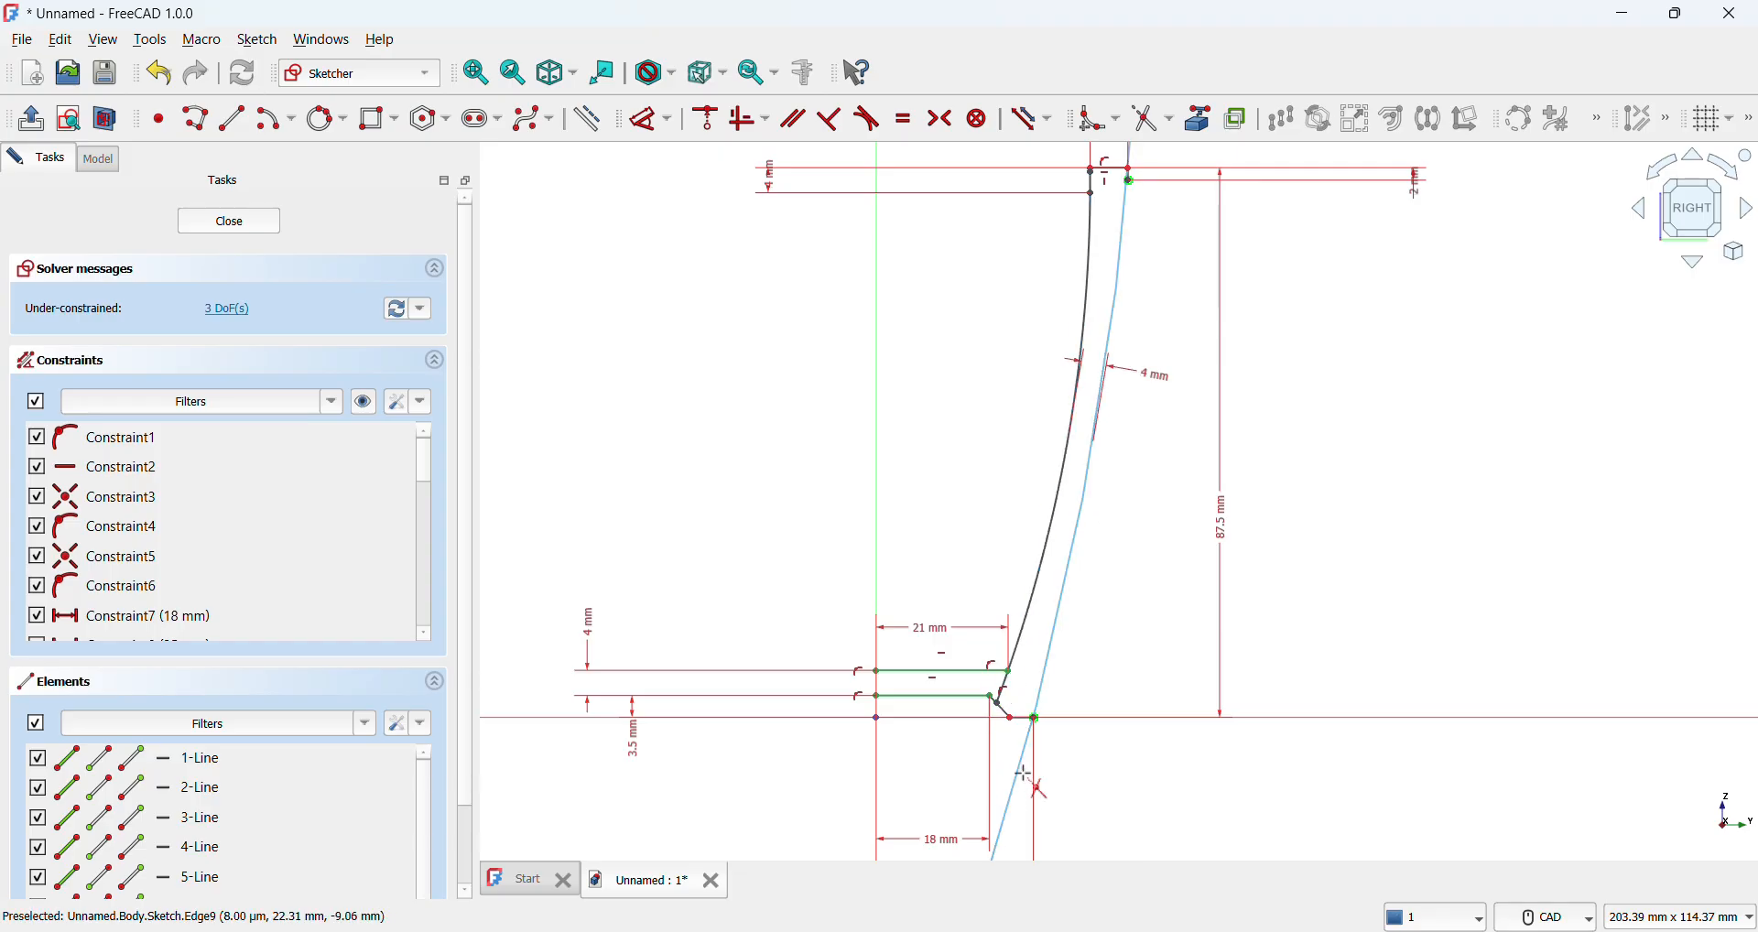
left_click(1000, 697)
scroll(990, 691, "up", 3)
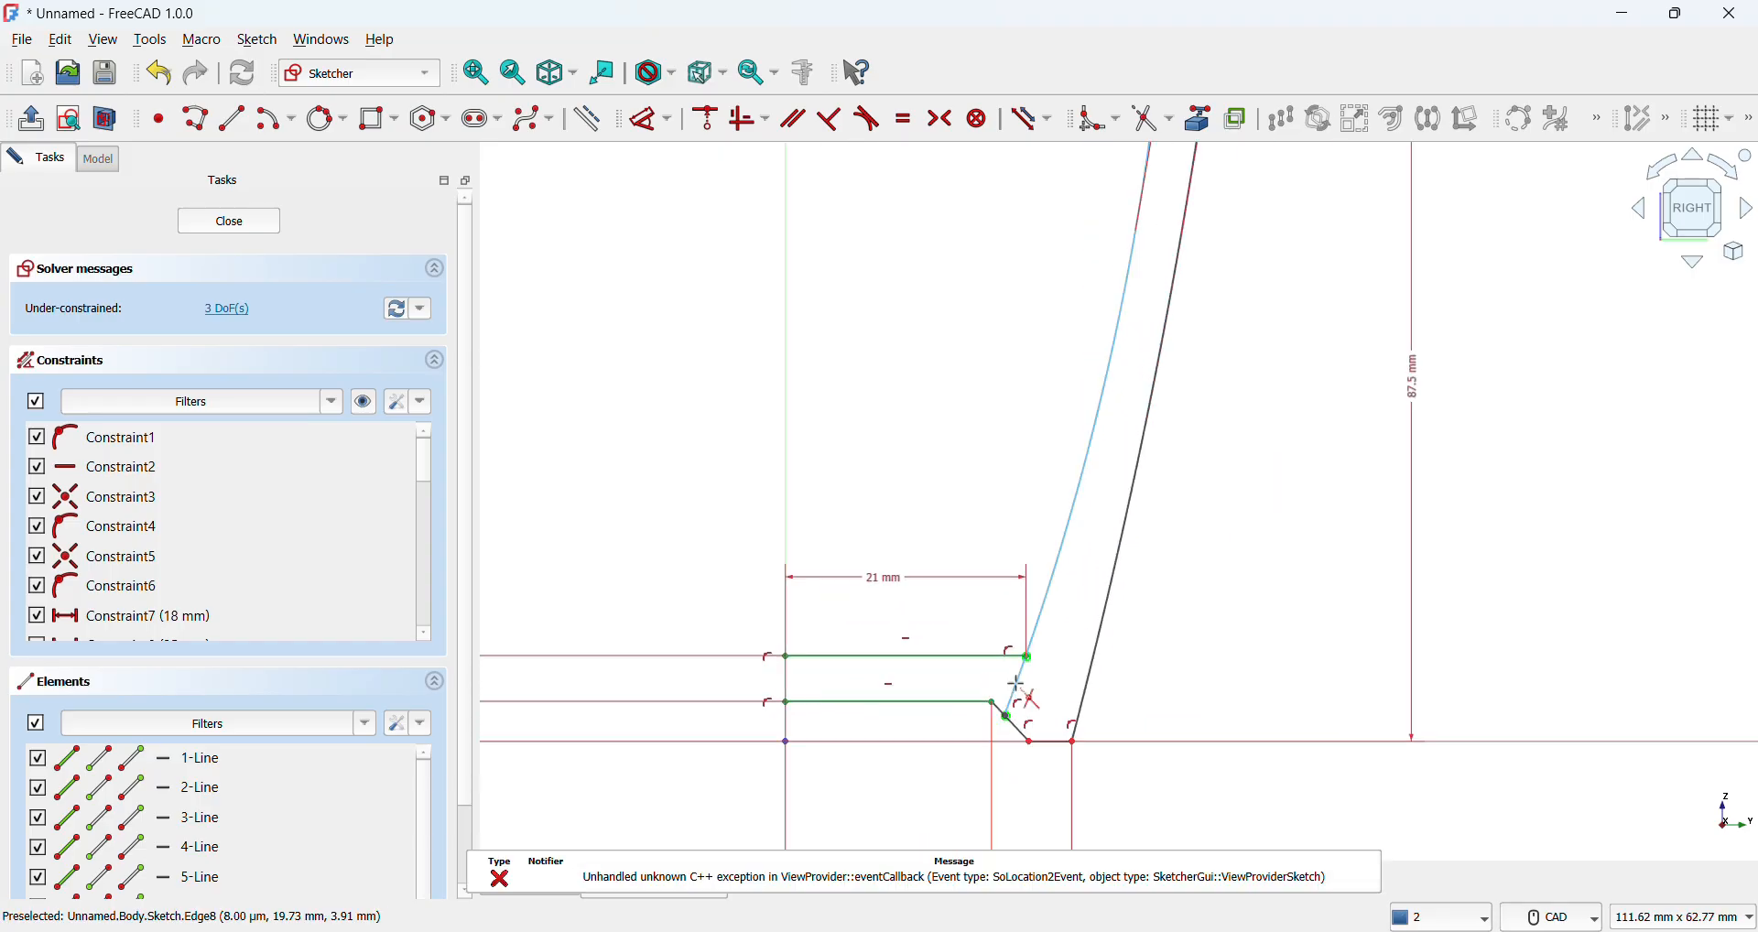
scroll(1048, 288, "down", 4)
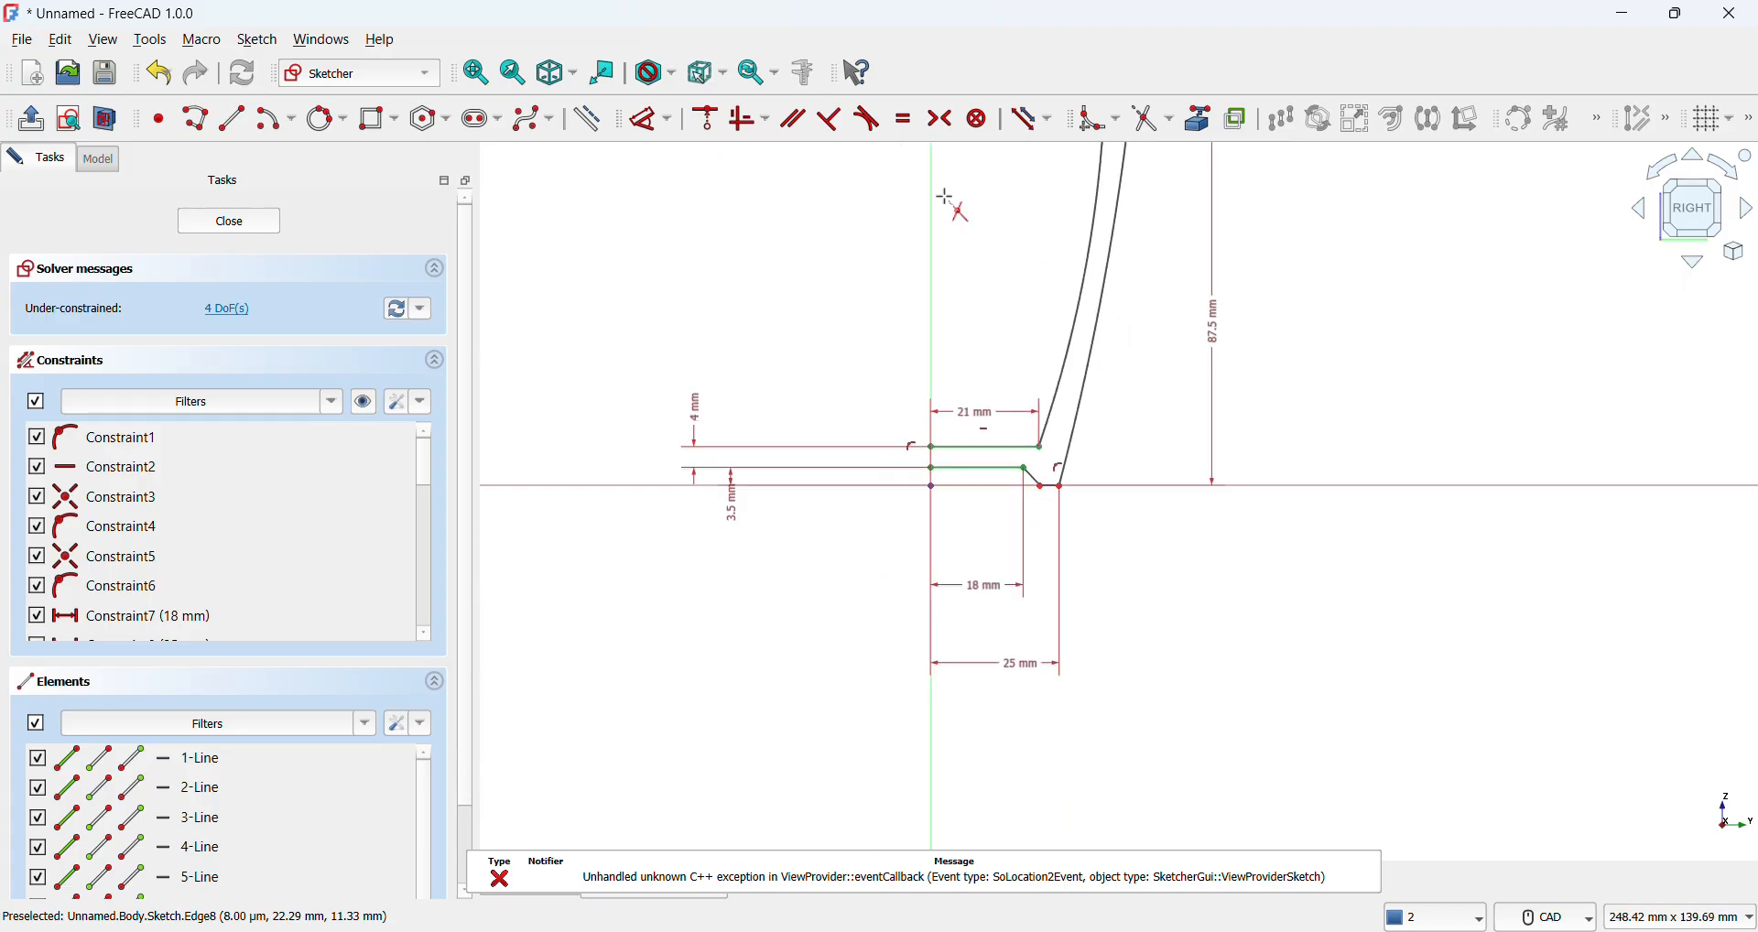
left_click(475, 72)
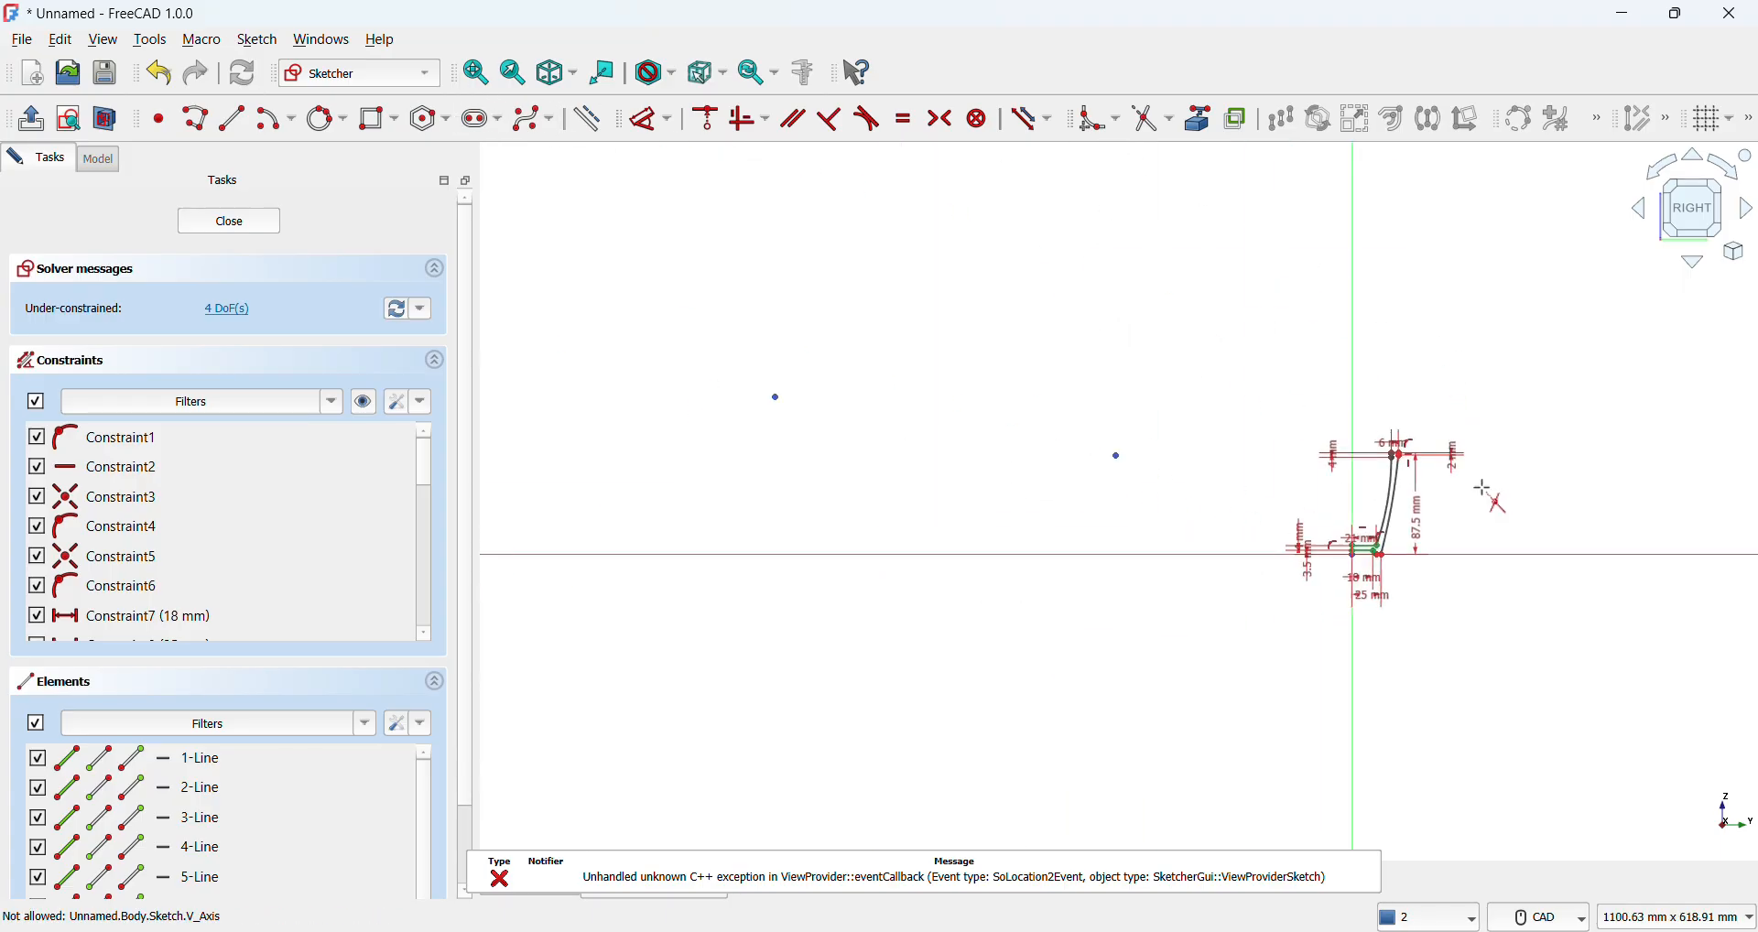
Step: Close the base end of the profile with a polyline segment along the vertical axis joining the two horizontal lines
scroll(1406, 469, "up", 5)
scroll(1379, 467, "up", 8)
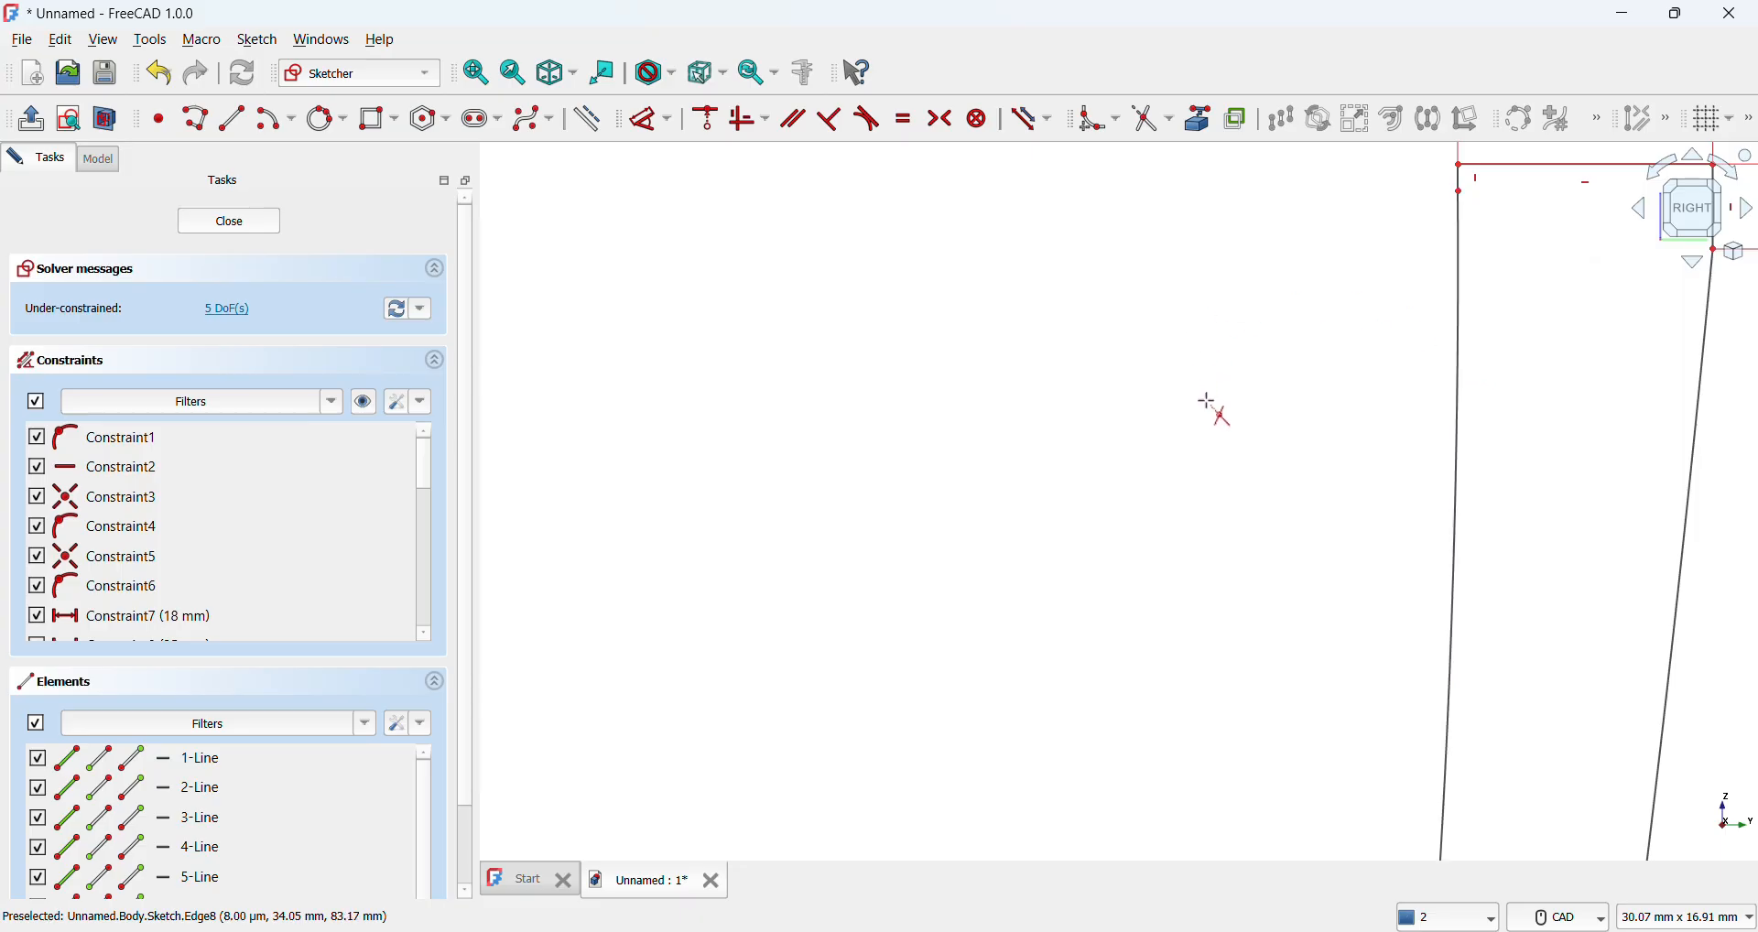
scroll(1218, 412, "down", 3)
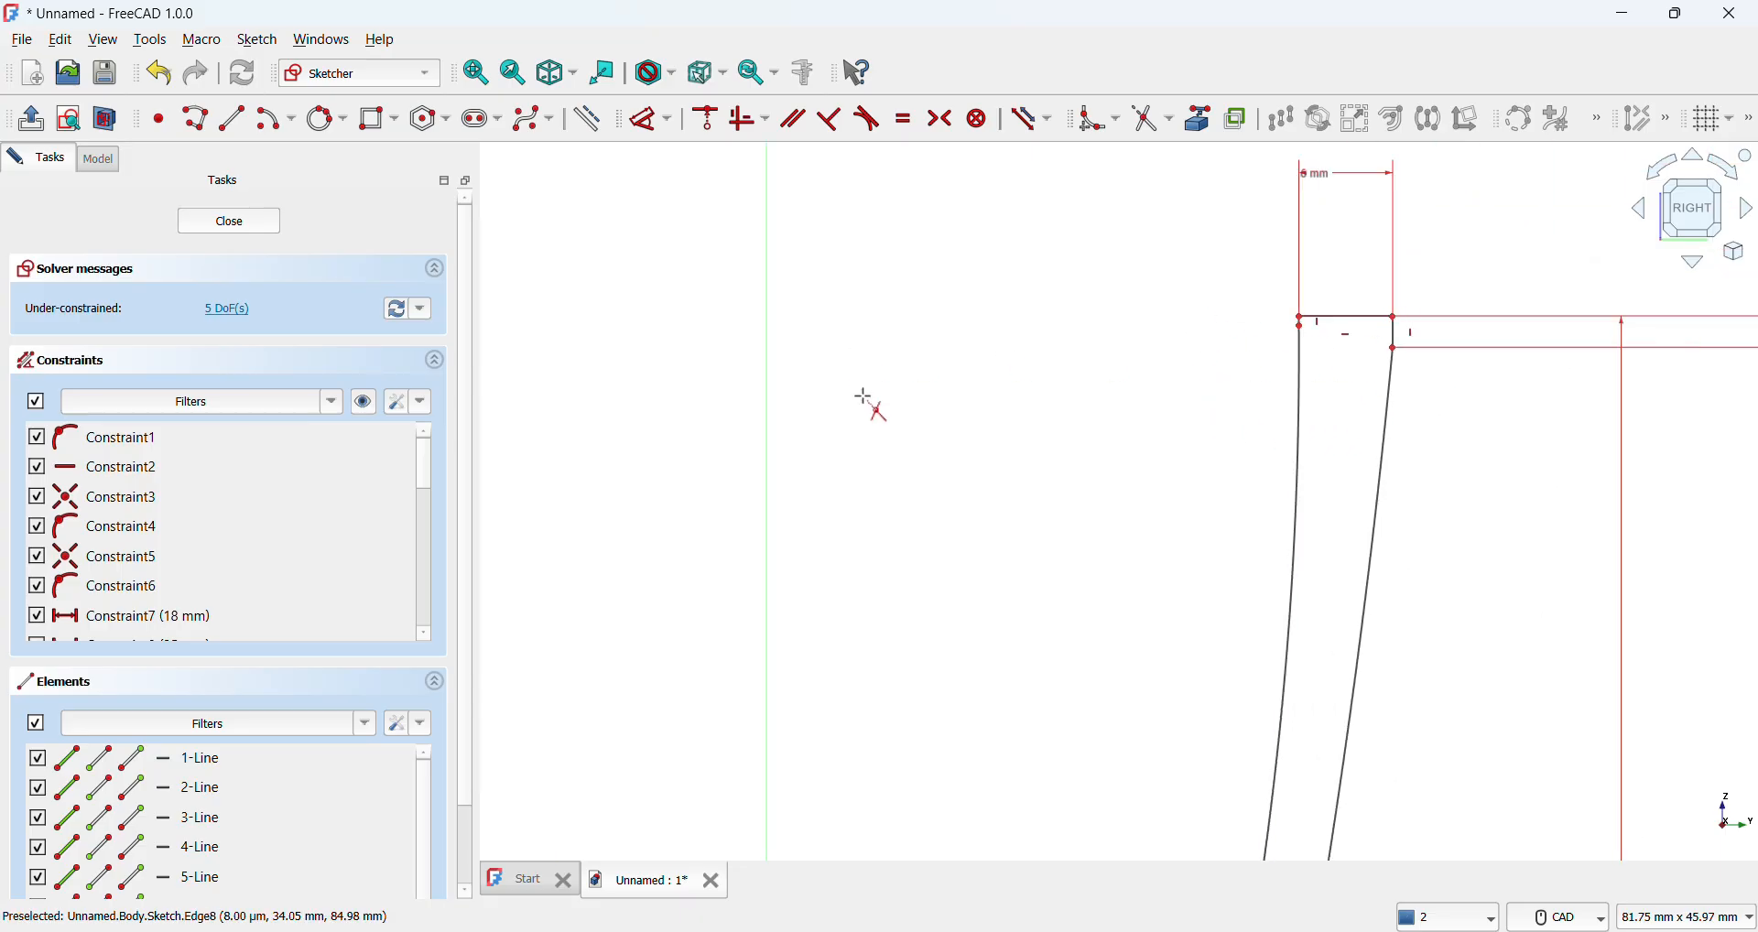
scroll(958, 463, "down", 3)
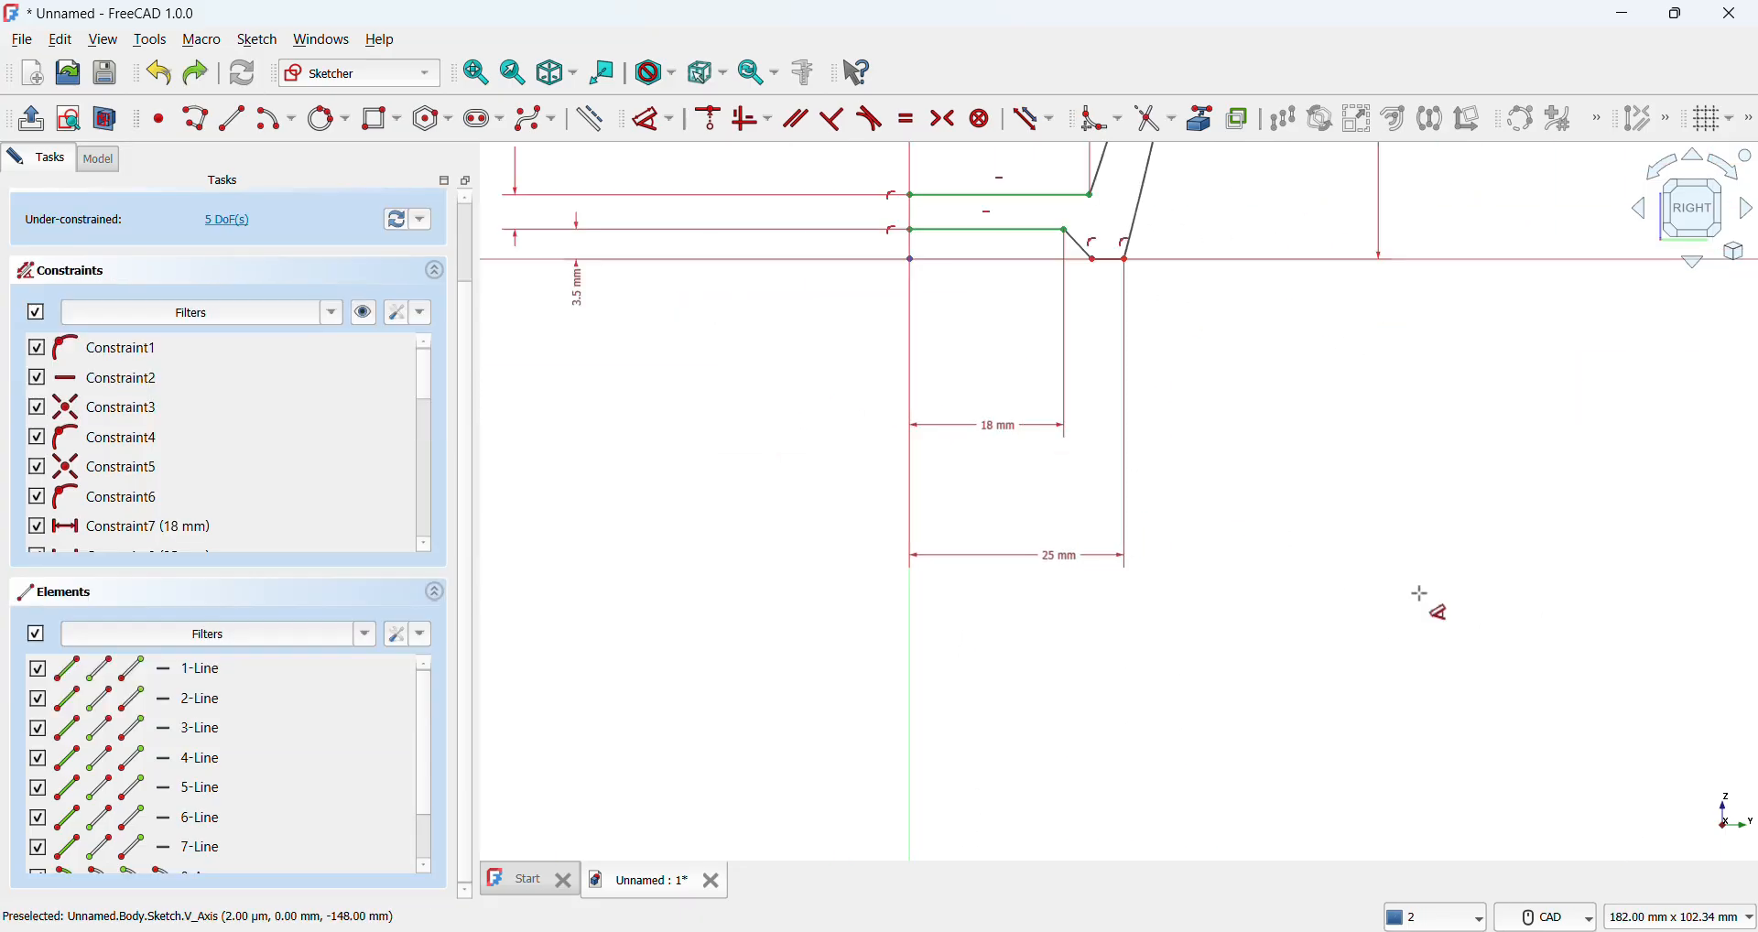
left_click(197, 119)
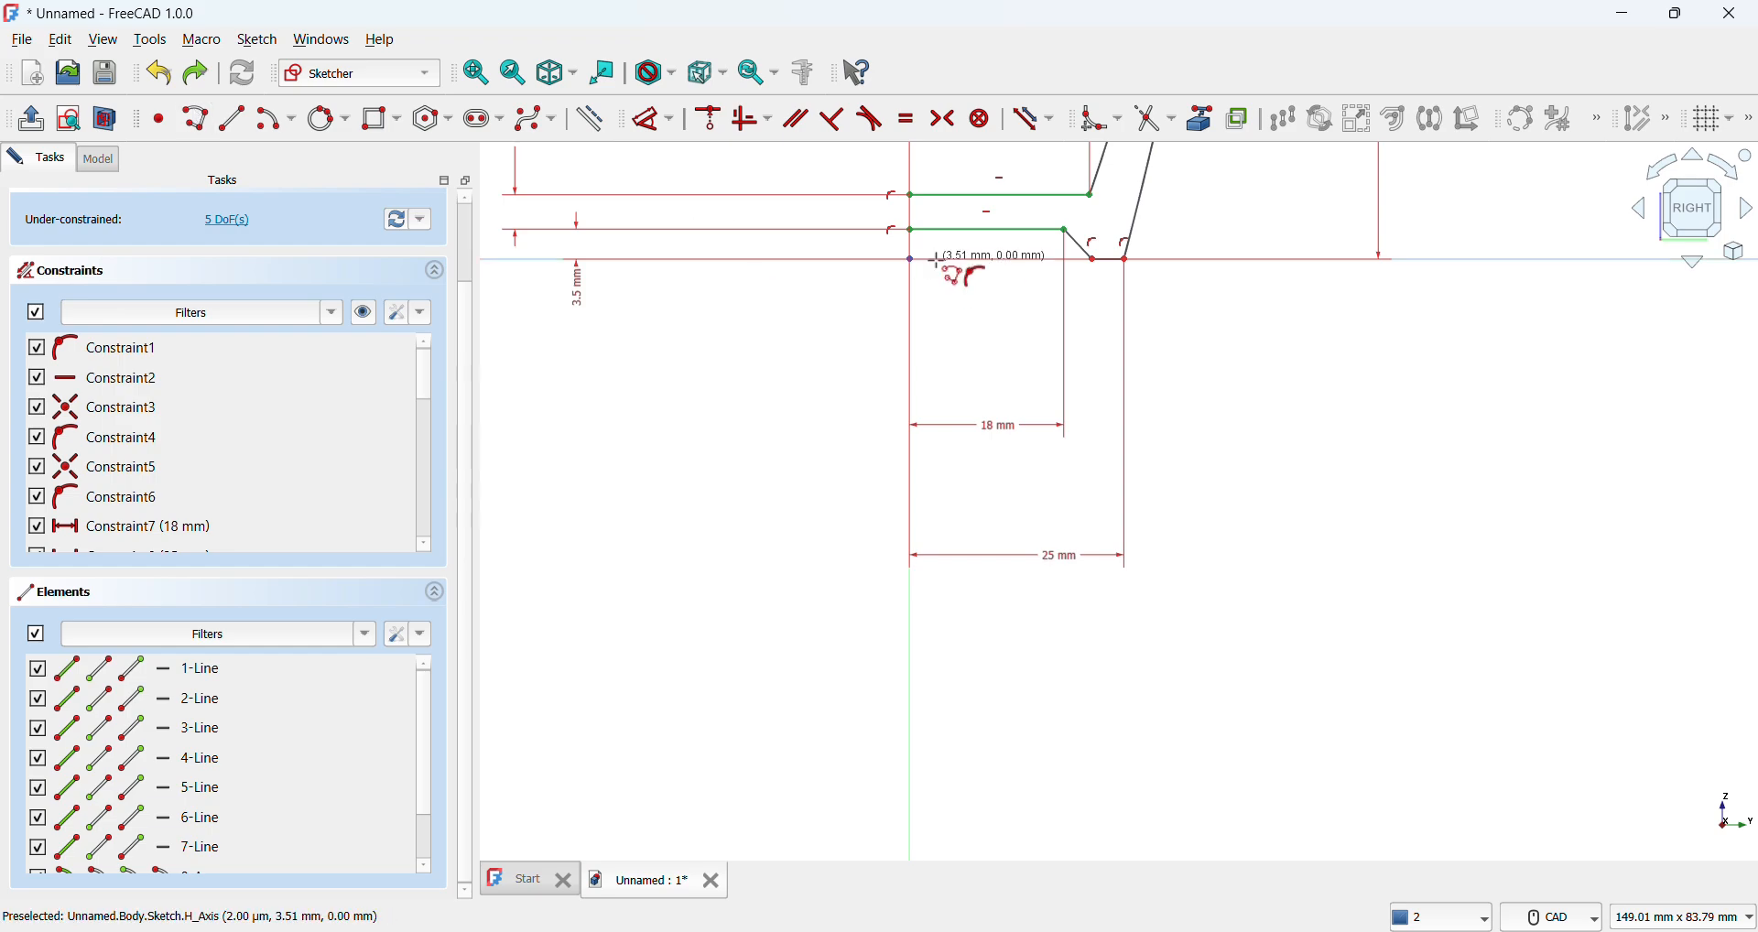
left_click(911, 196)
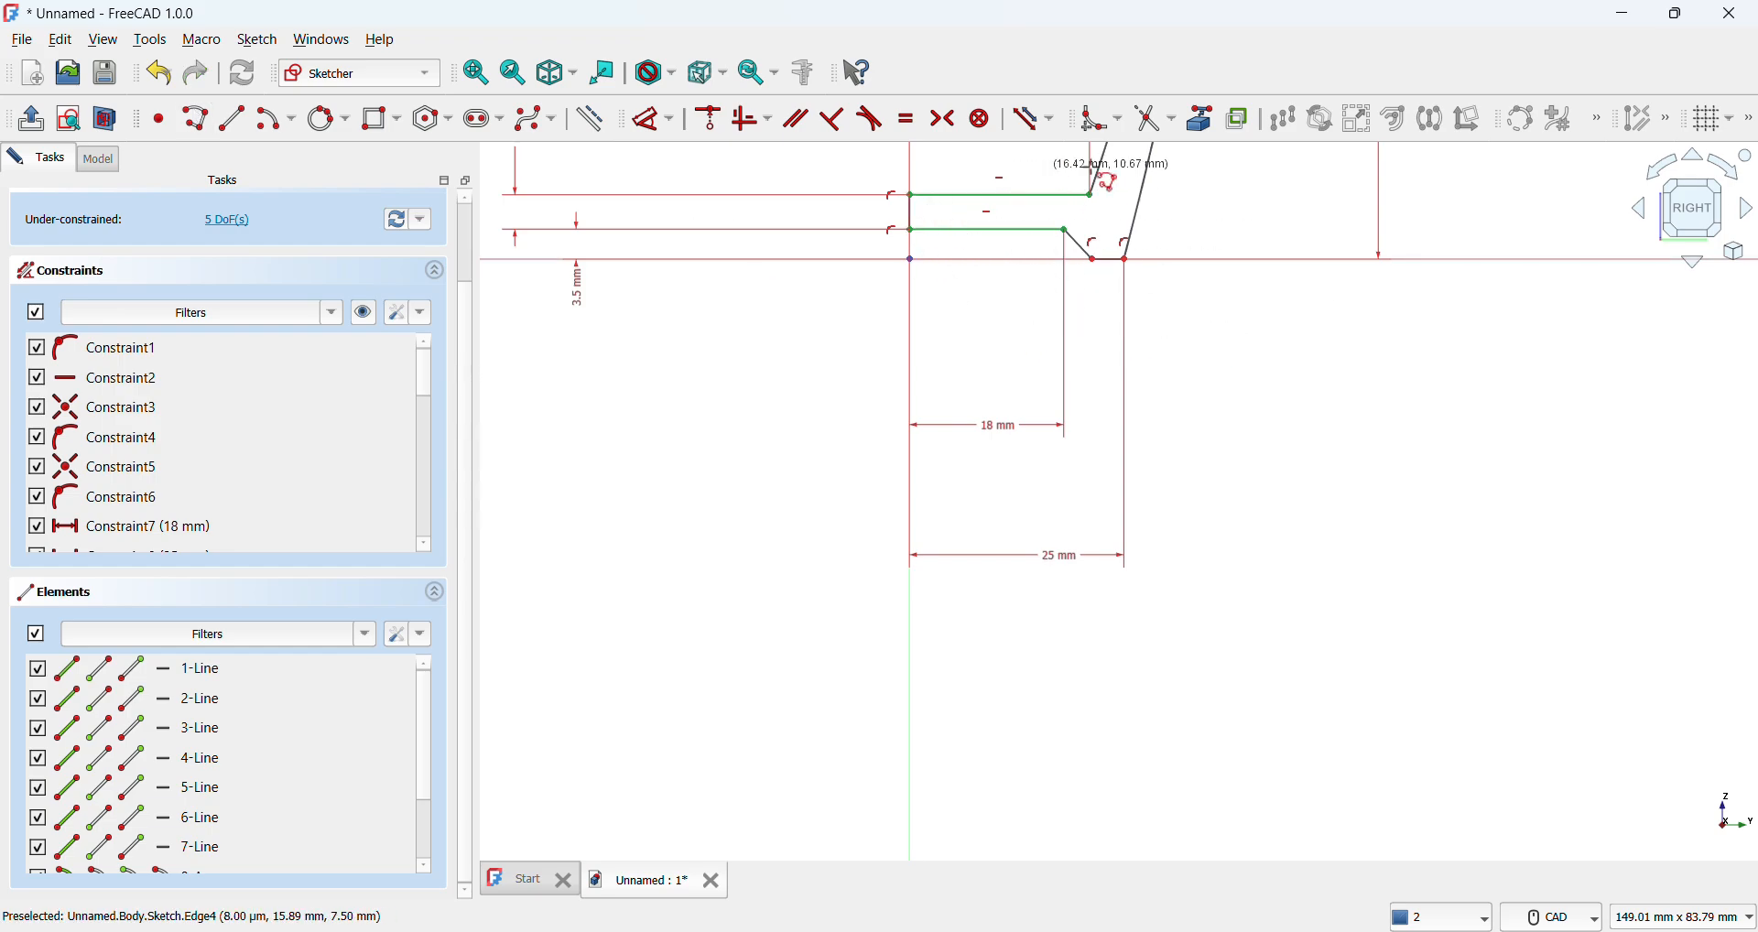
Step: Fillet the inner floor corner, both ends of the slanted foot line and the outer bottom corner, preserving the corner points
left_click(1096, 129)
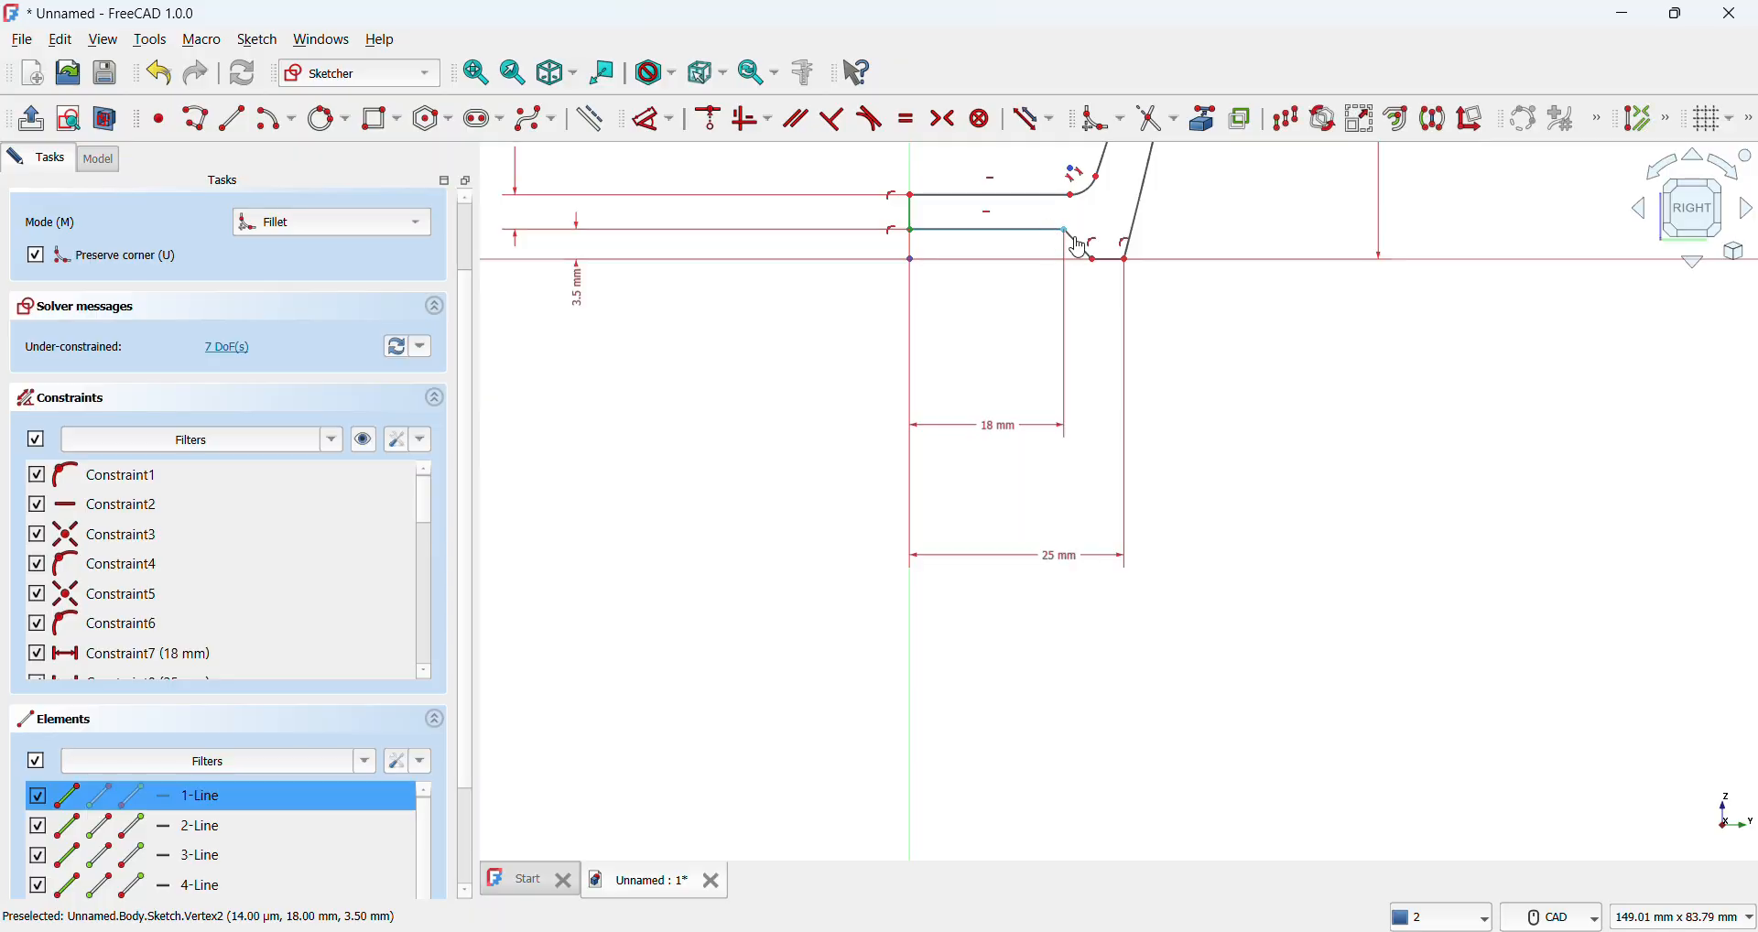
scroll(1064, 240, "up", 6)
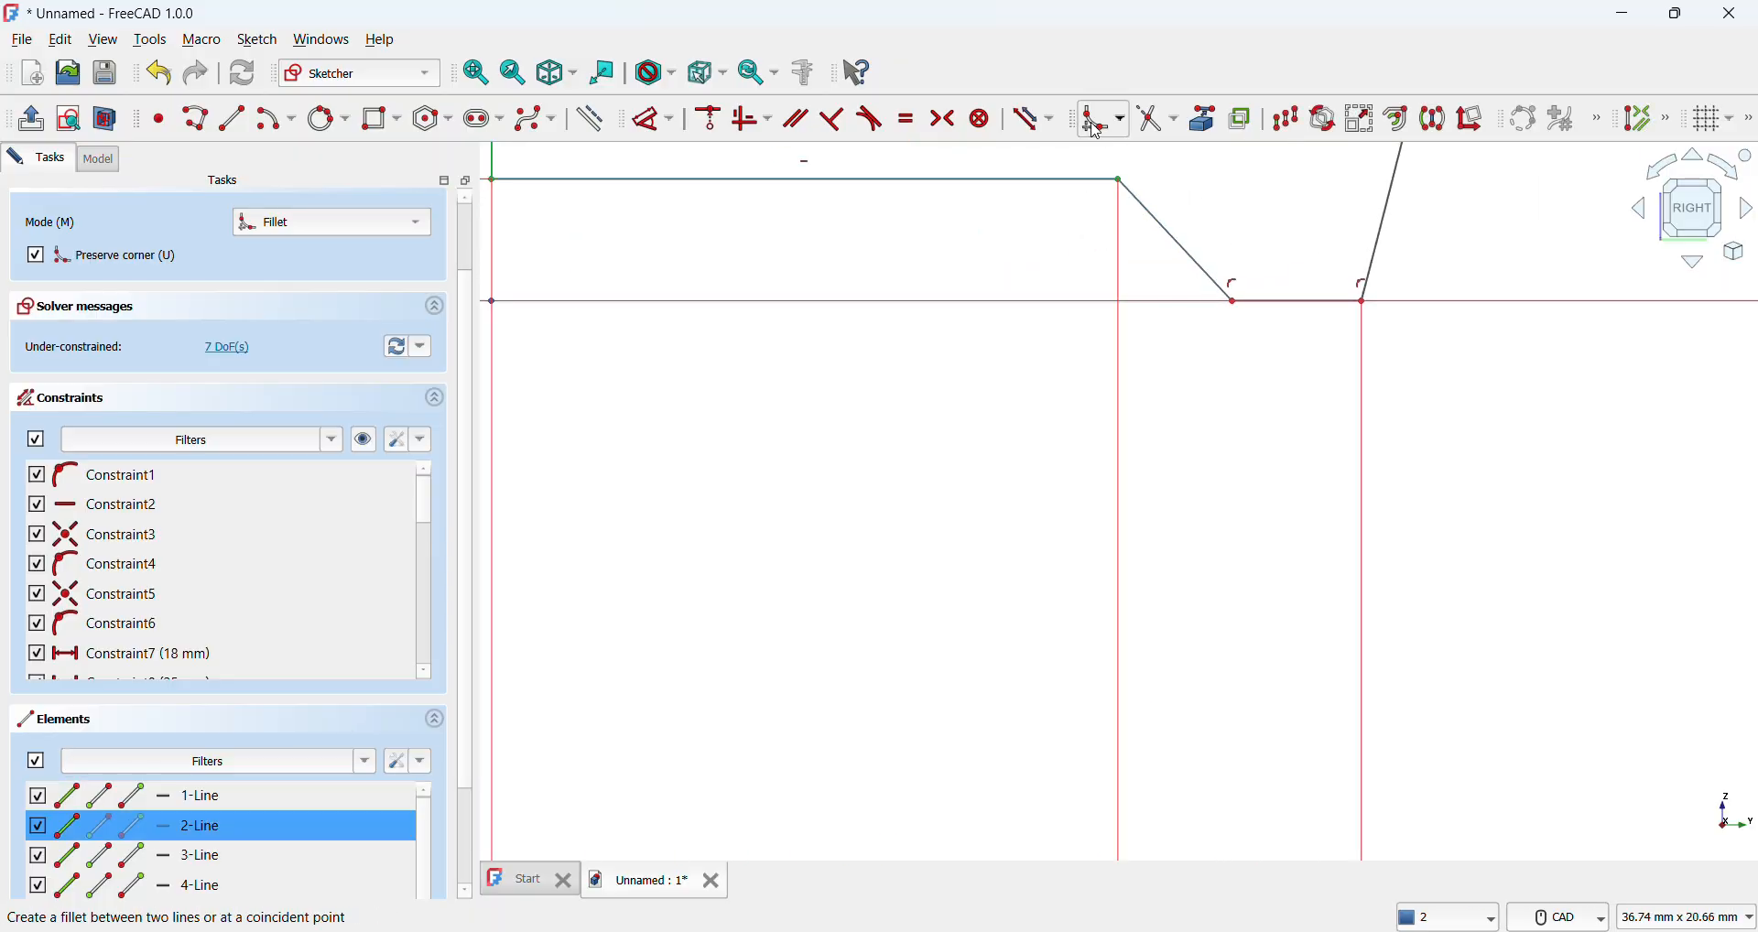
left_click(1140, 208)
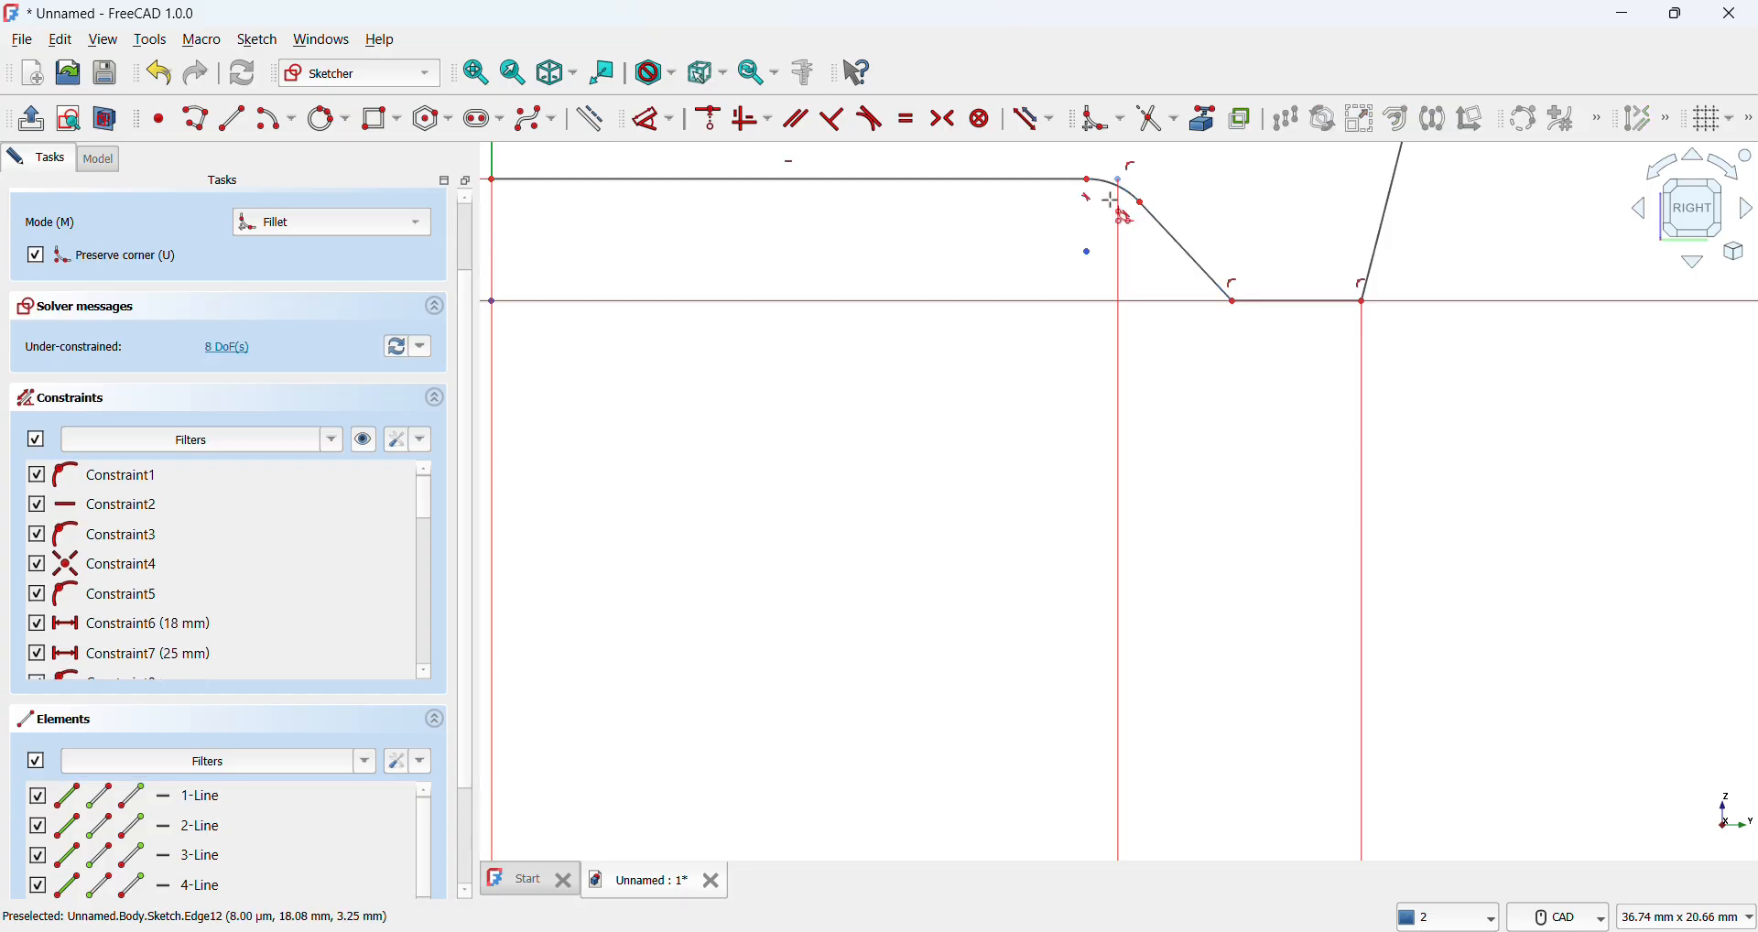
left_click(1219, 283)
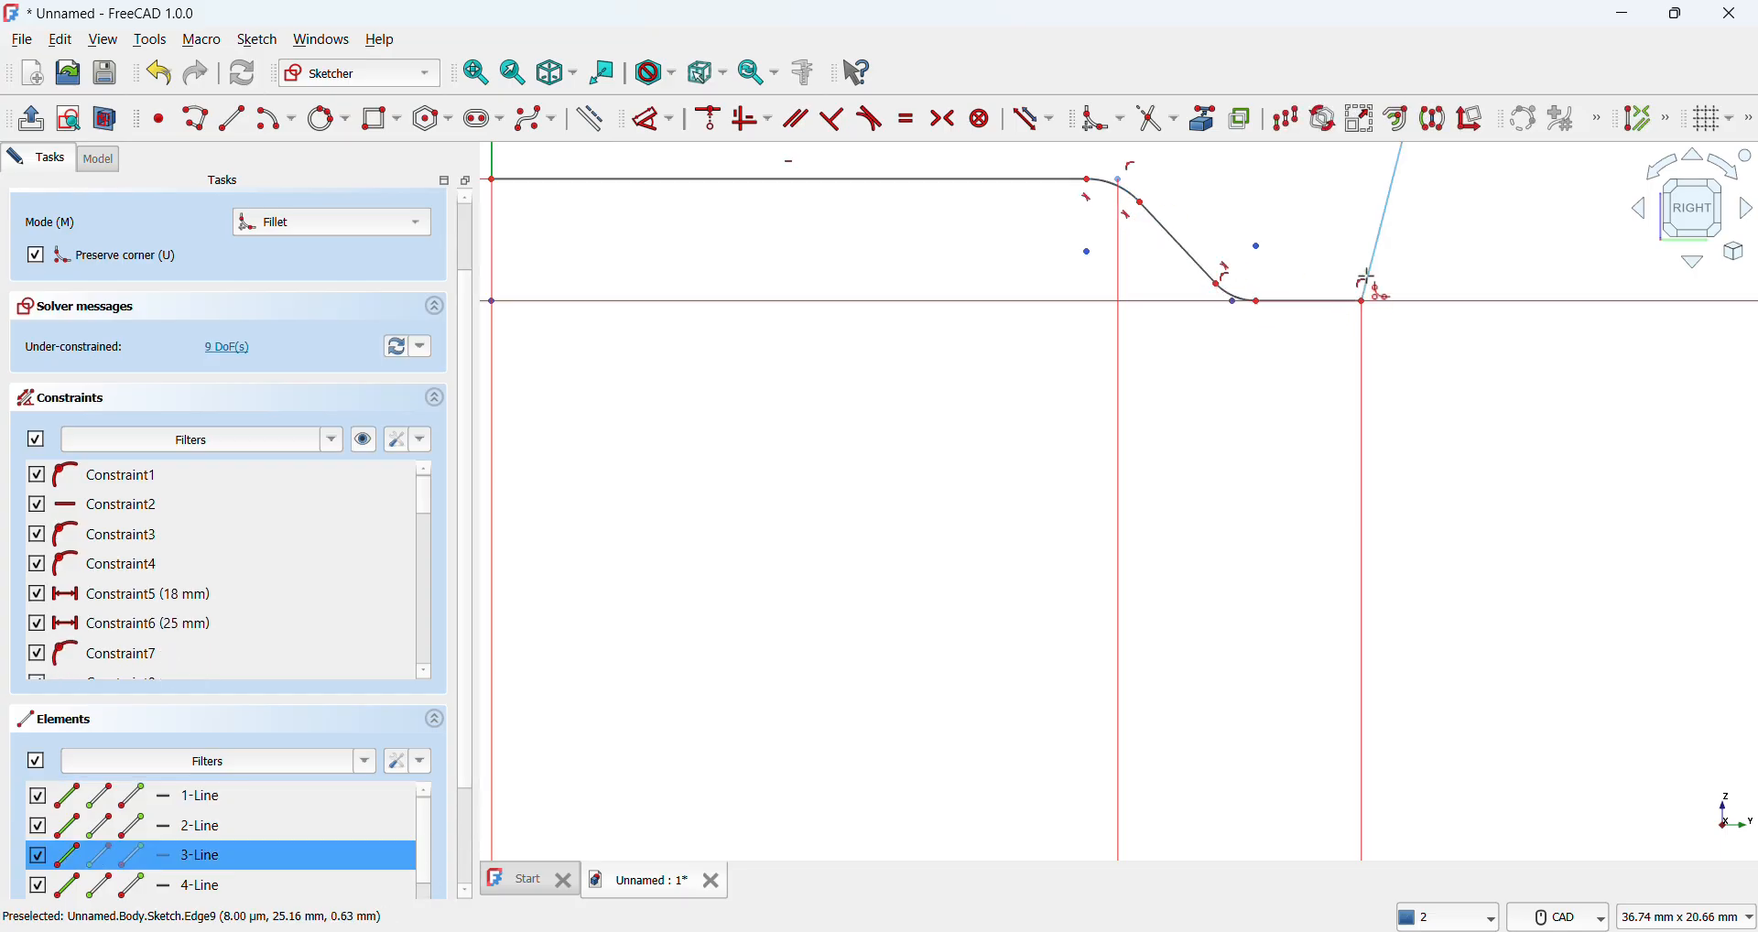
left_click(1372, 271)
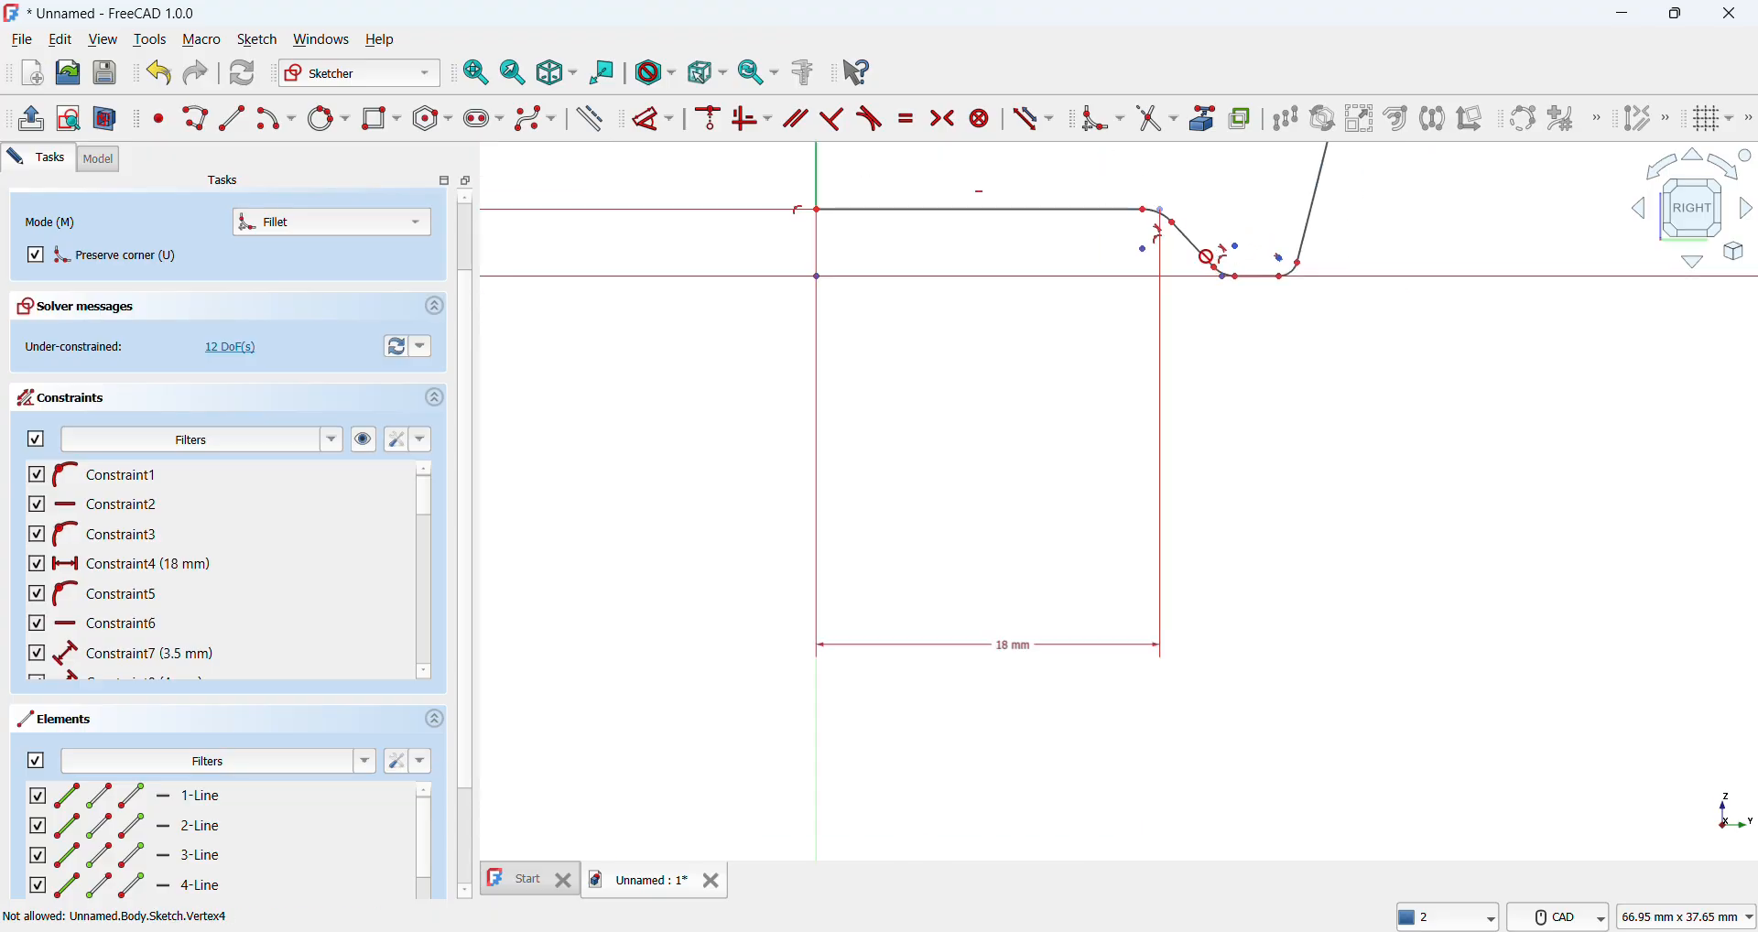
Step: Fillet the outer and inner top corners of the rim and close the profile sketch
left_click(477, 74)
scroll(1378, 441, "up", 10)
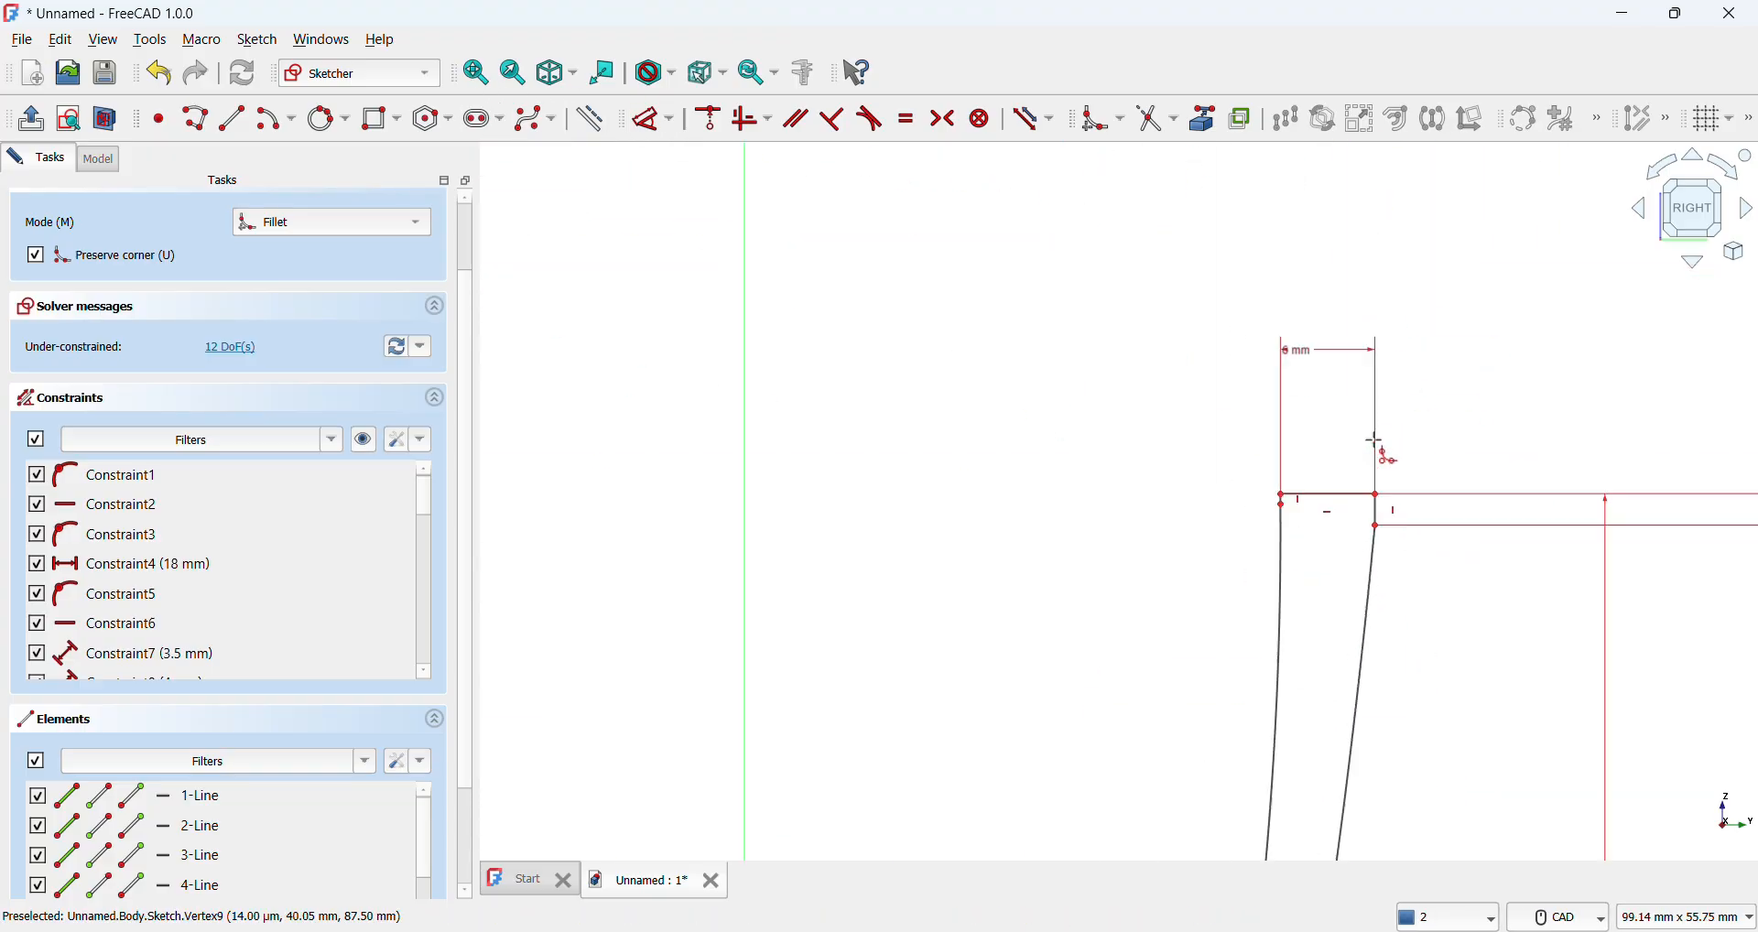
left_click(1390, 630)
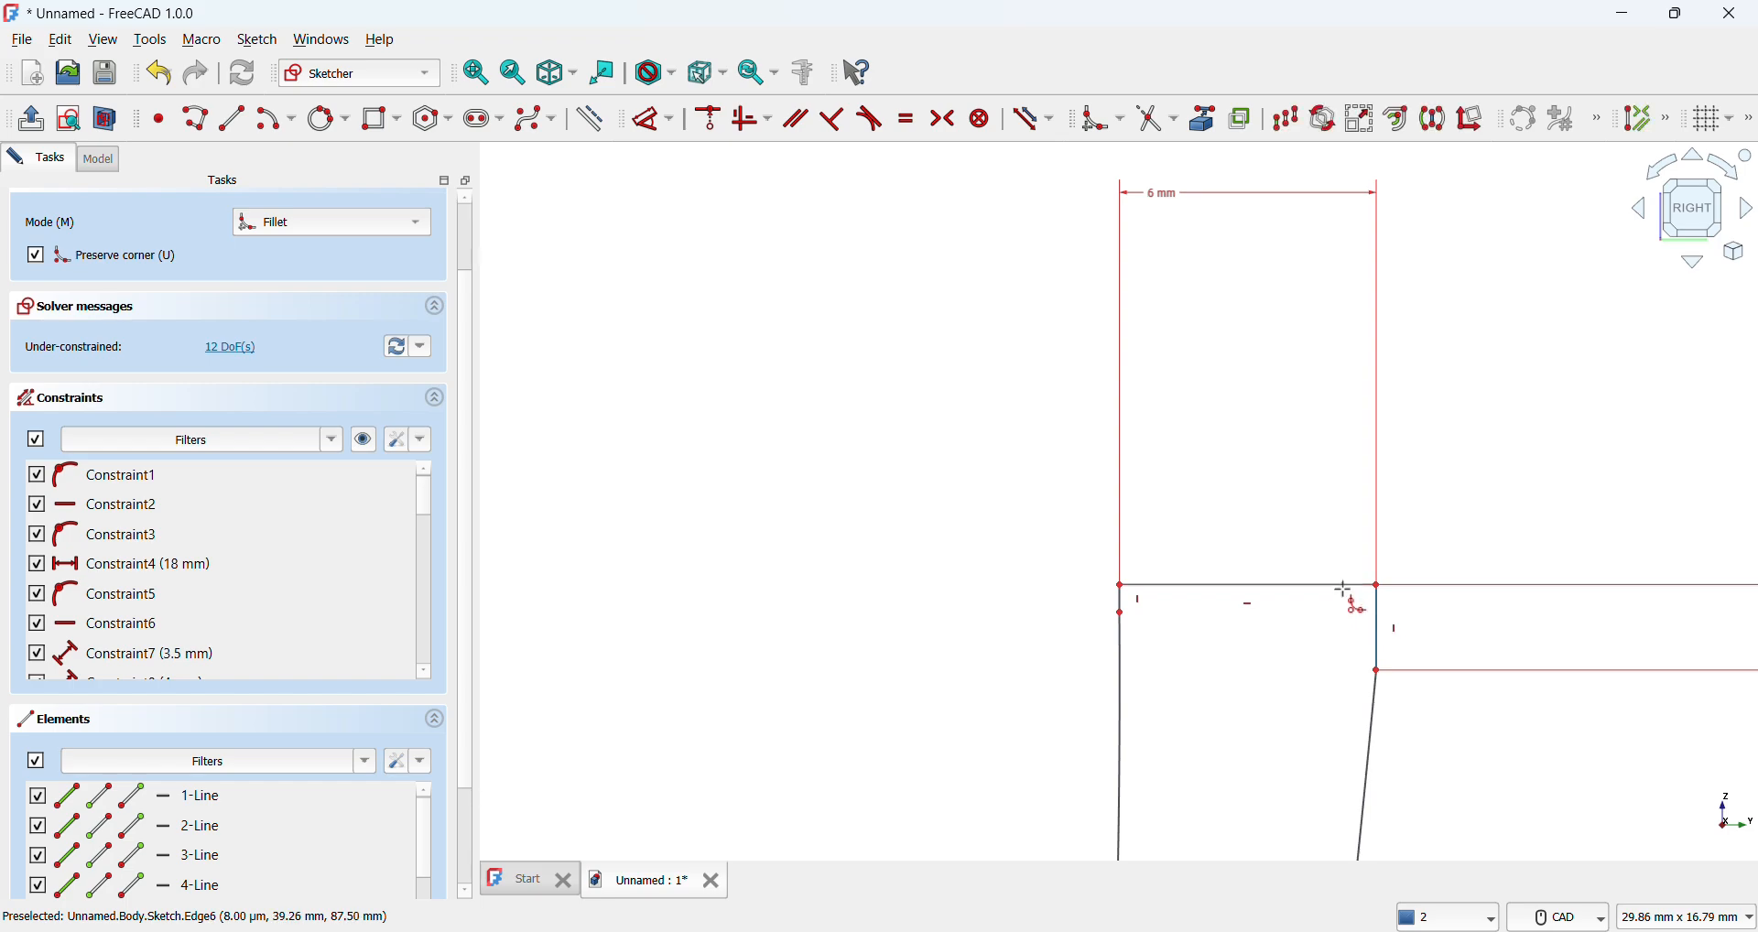
left_click(1356, 599)
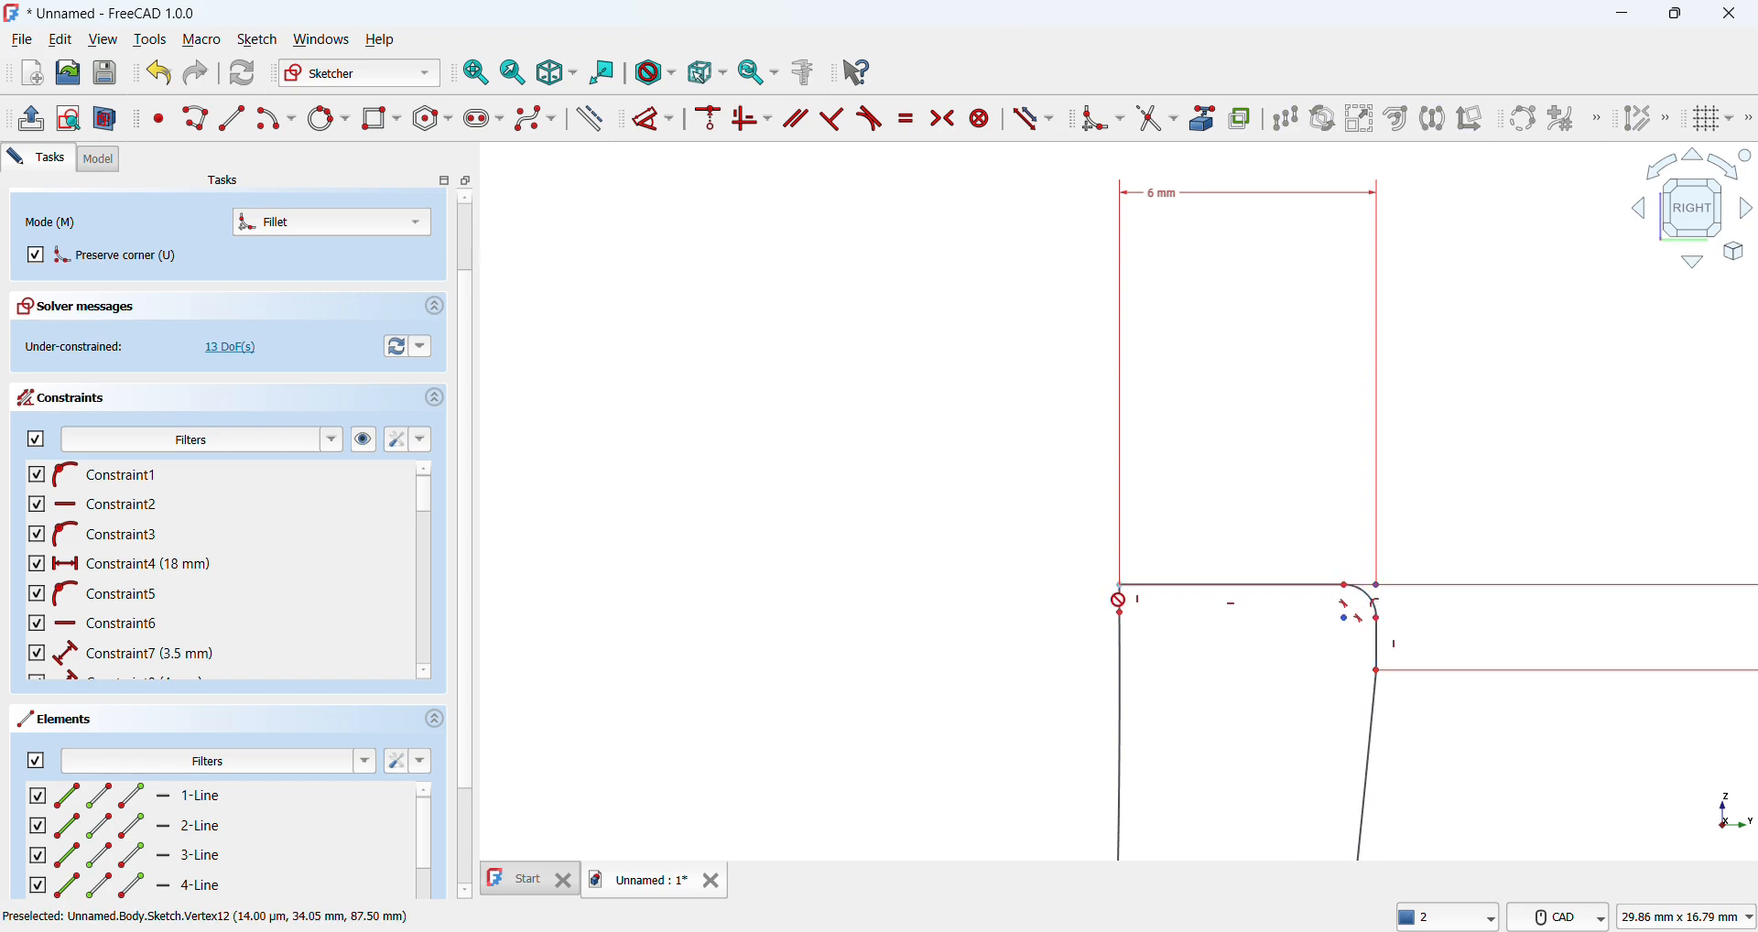
scroll(1115, 600, "up", 6)
left_click(1119, 572)
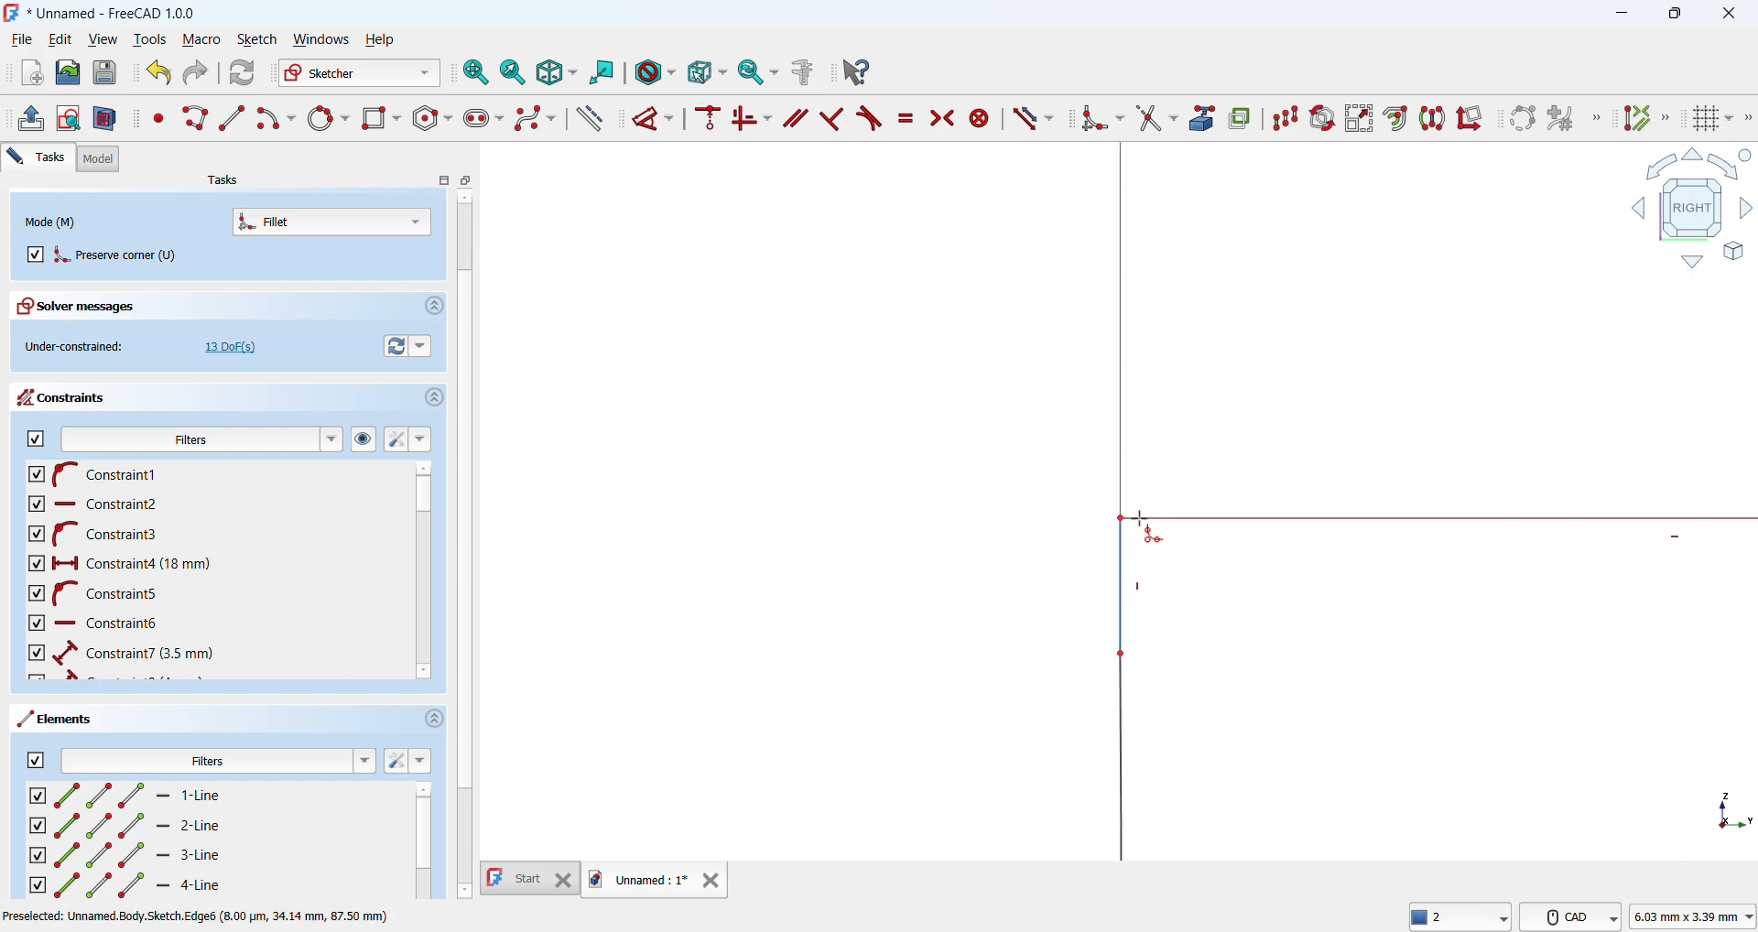
left_click(1145, 520)
scroll(1164, 561, "down", 2)
scroll(1164, 560, "down", 10)
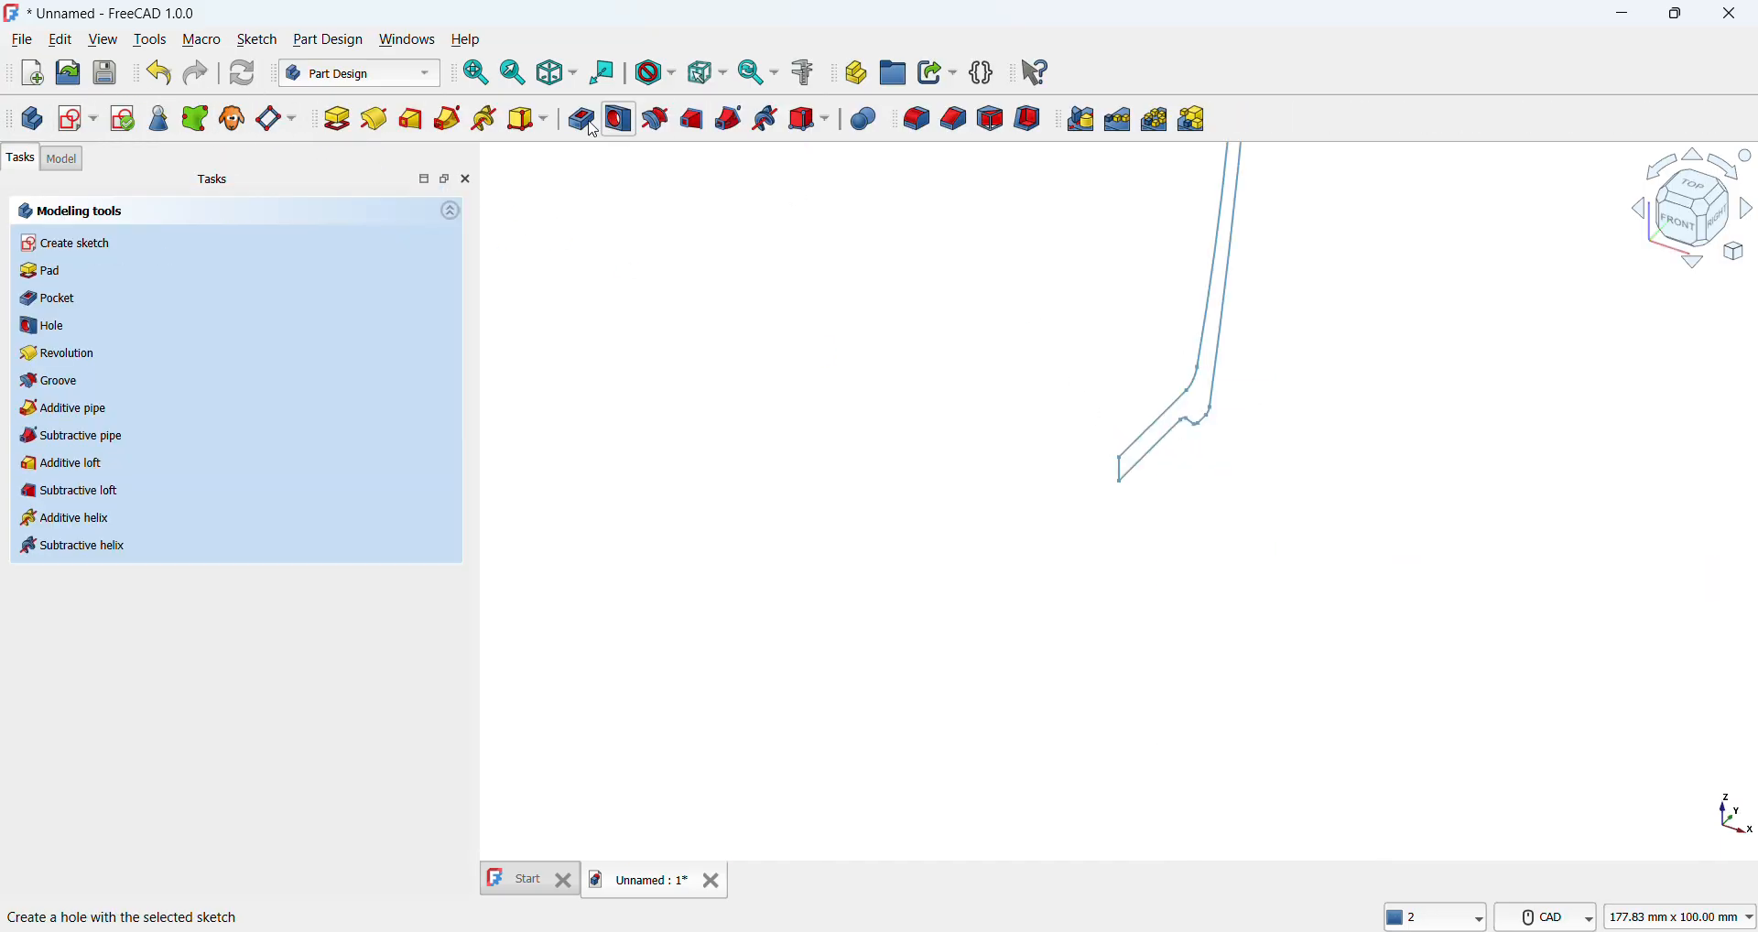
Step: Revolve the wall profile 360° about the vertical sketch axis with the direction reversed
left_click(374, 119)
scroll(815, 436, "down", 5)
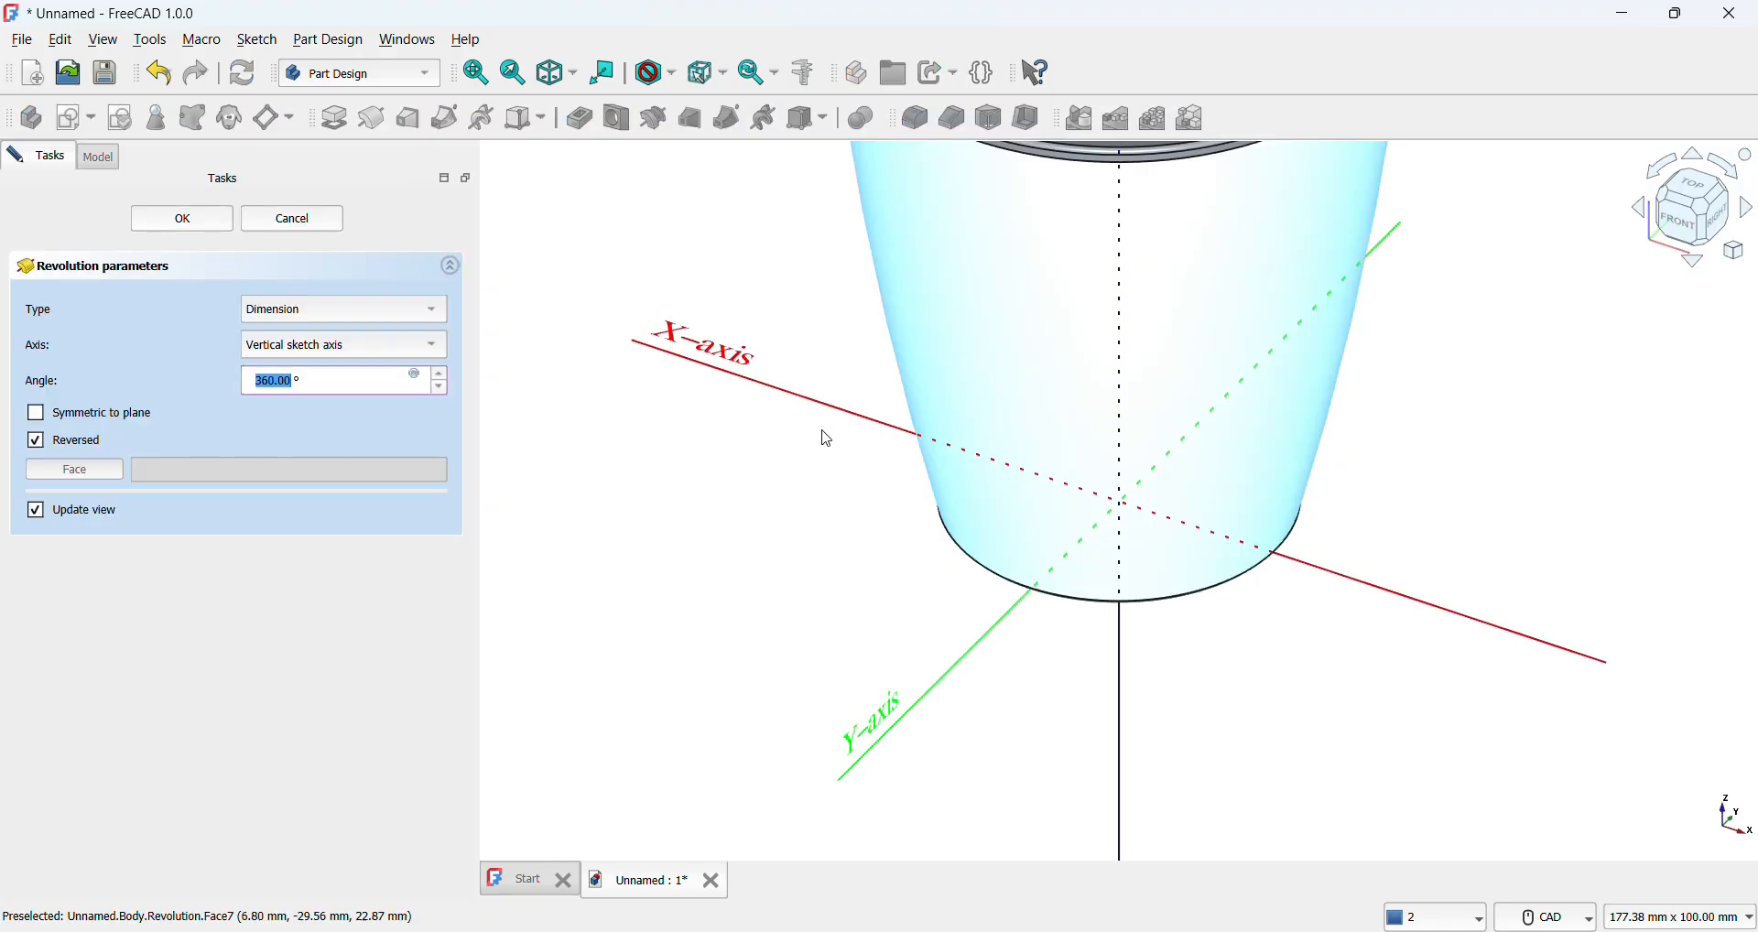
middle_click_drag(699, 331, 765, 360)
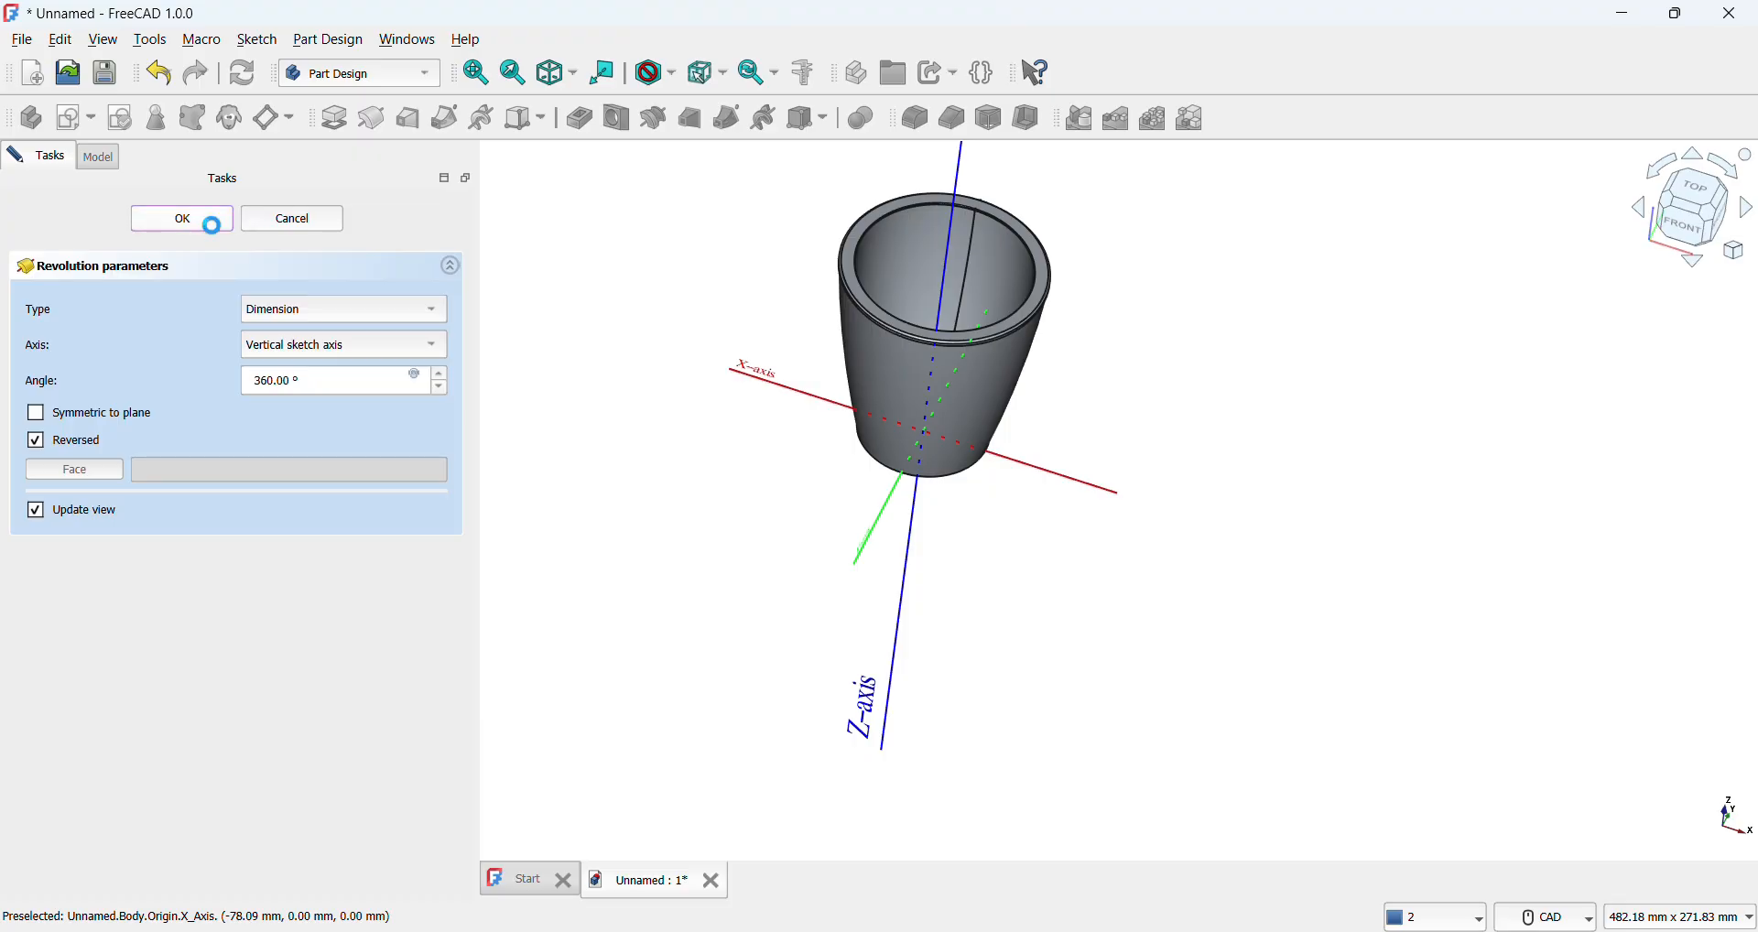
Step: Create a new sketch on the YZ base plane for drawing beside the cup's outer wall
left_click(72, 158)
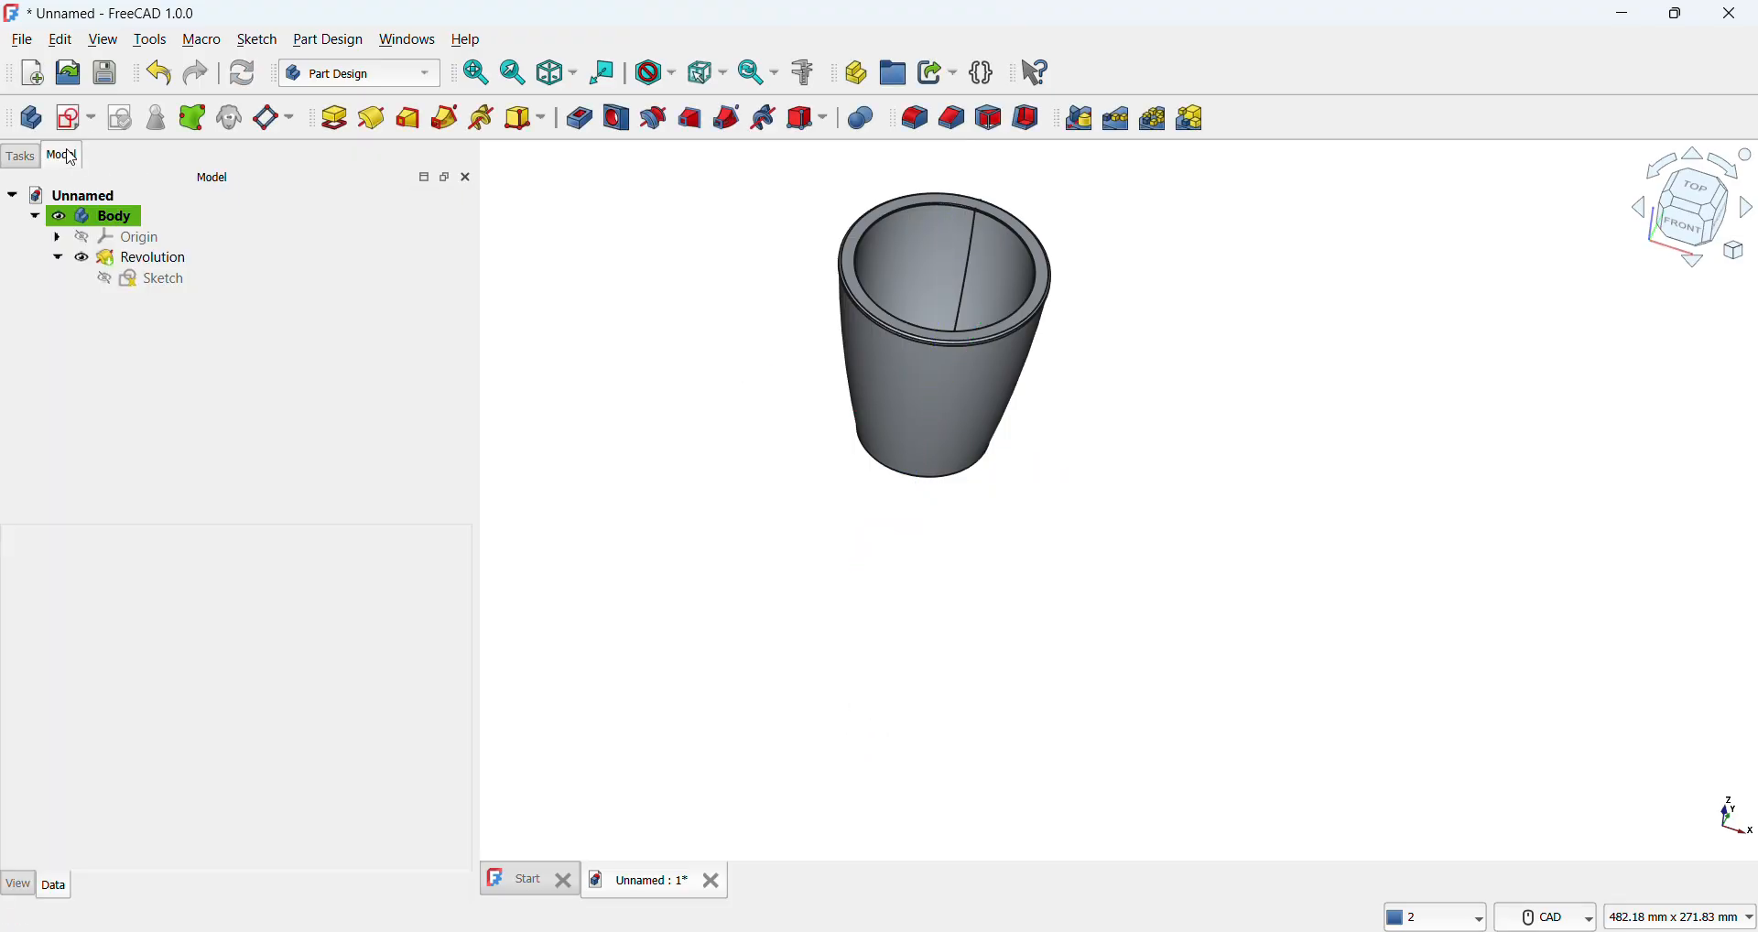
left_click(91, 118)
left_click(115, 150)
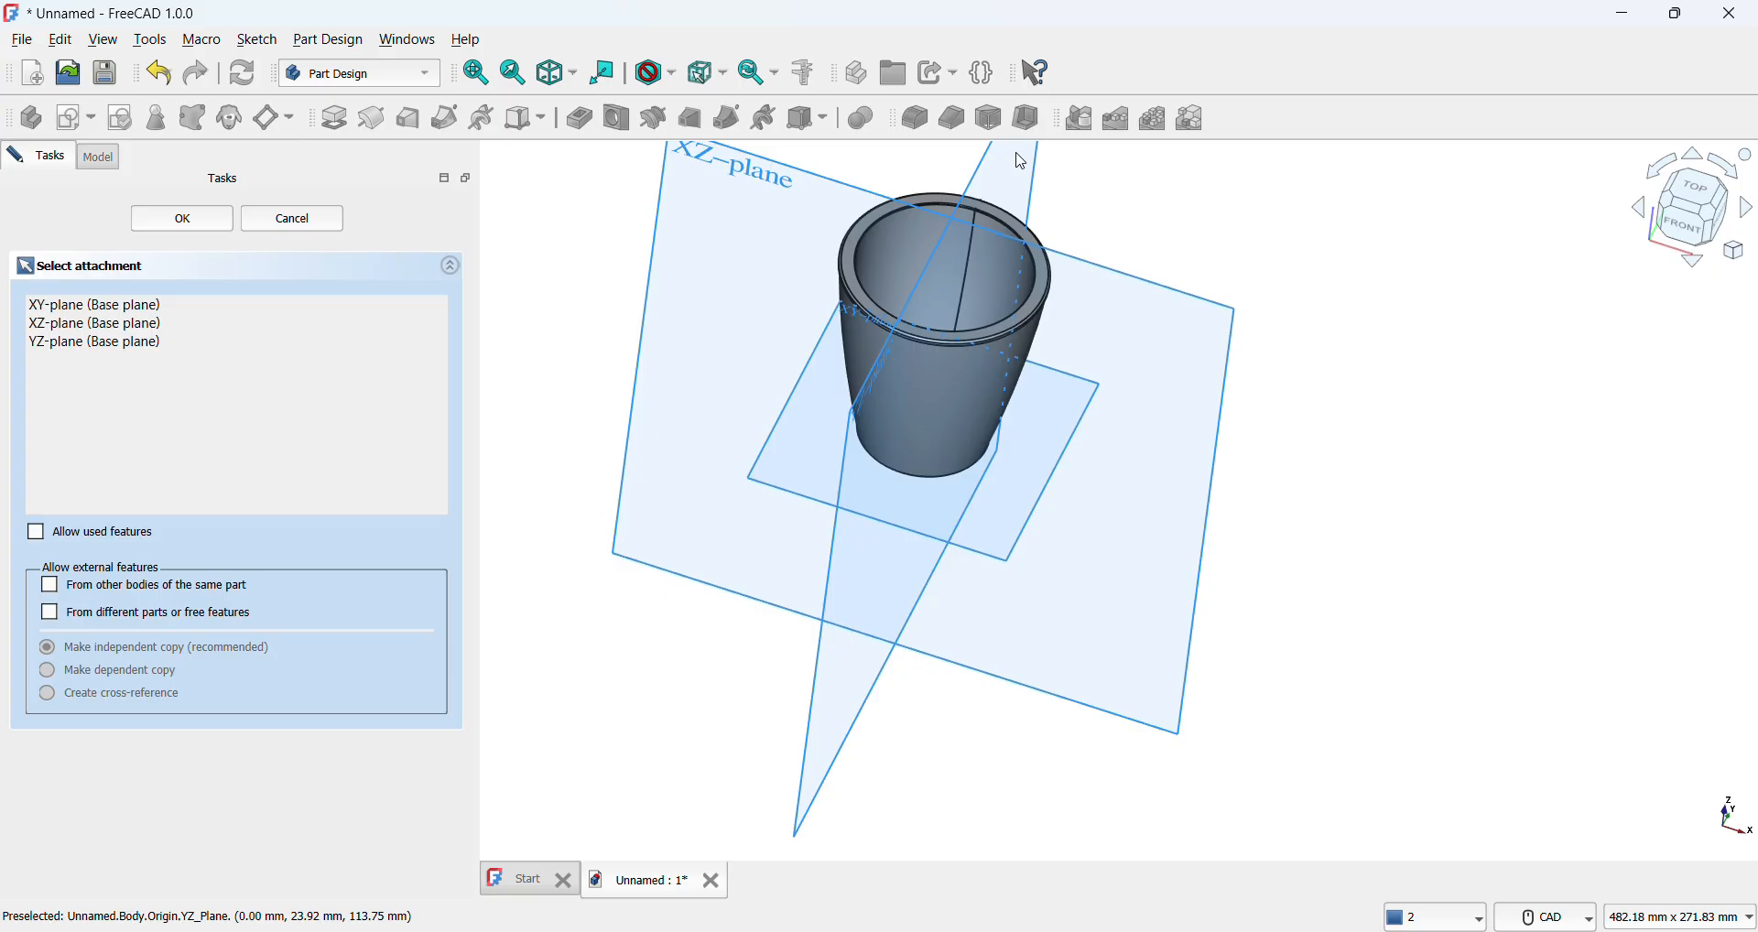
left_click(1014, 149)
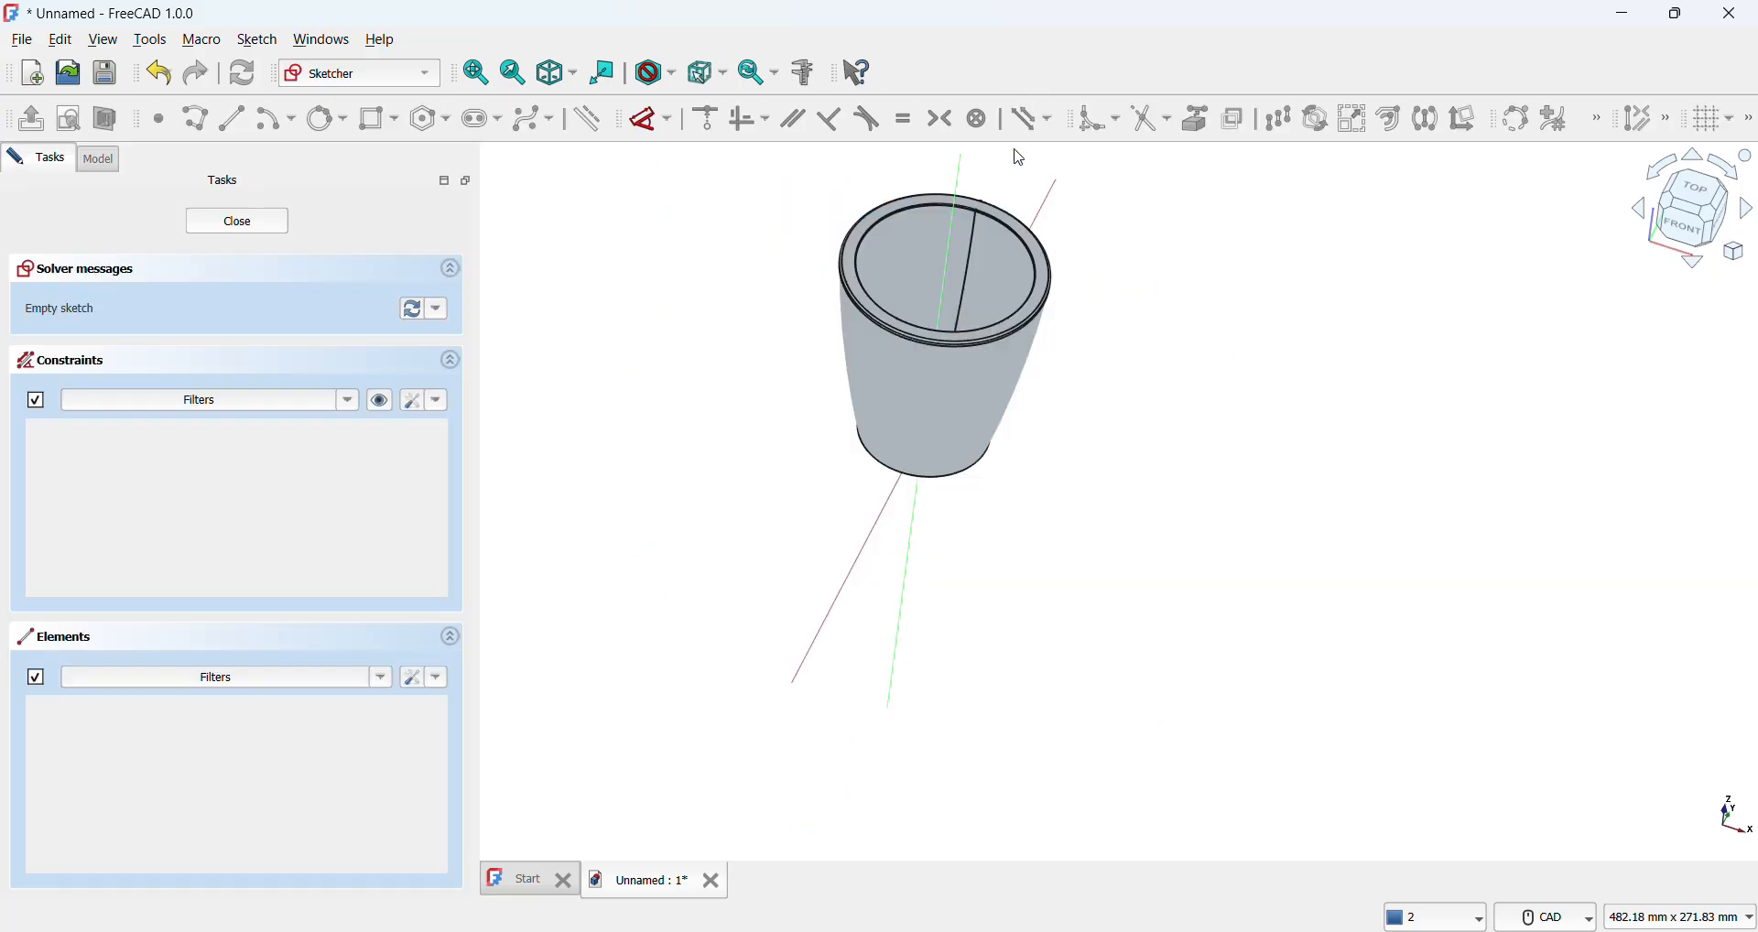
scroll(1117, 452, "down", 2)
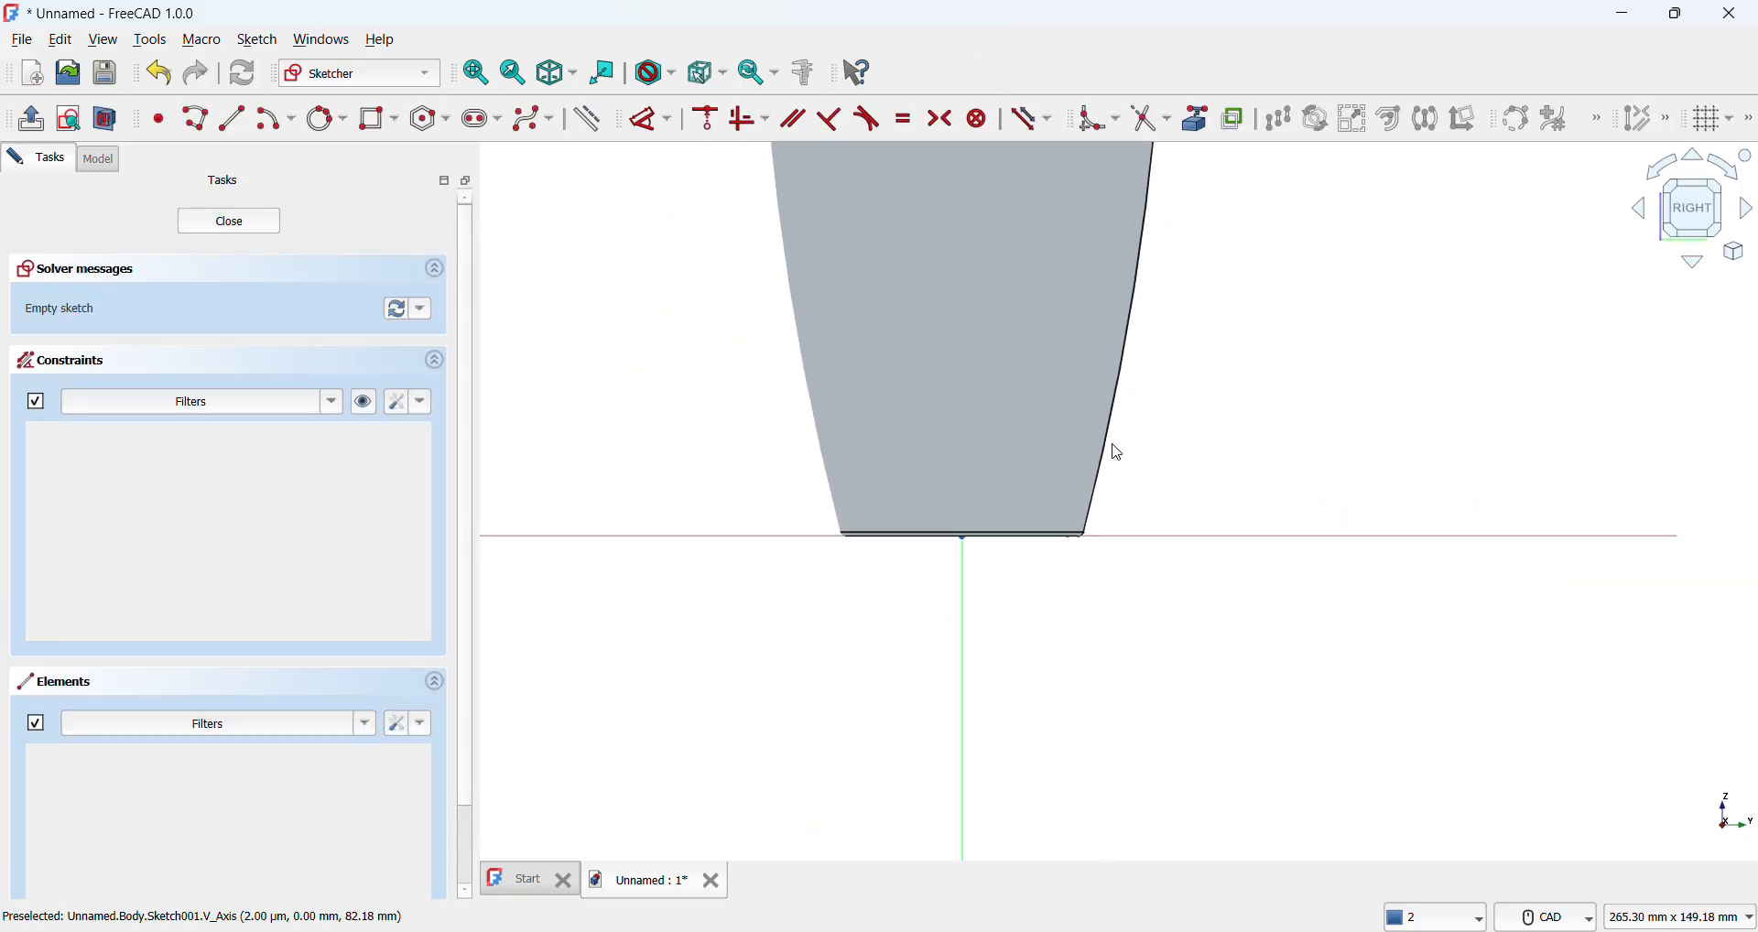
scroll(1155, 287, "up", 2)
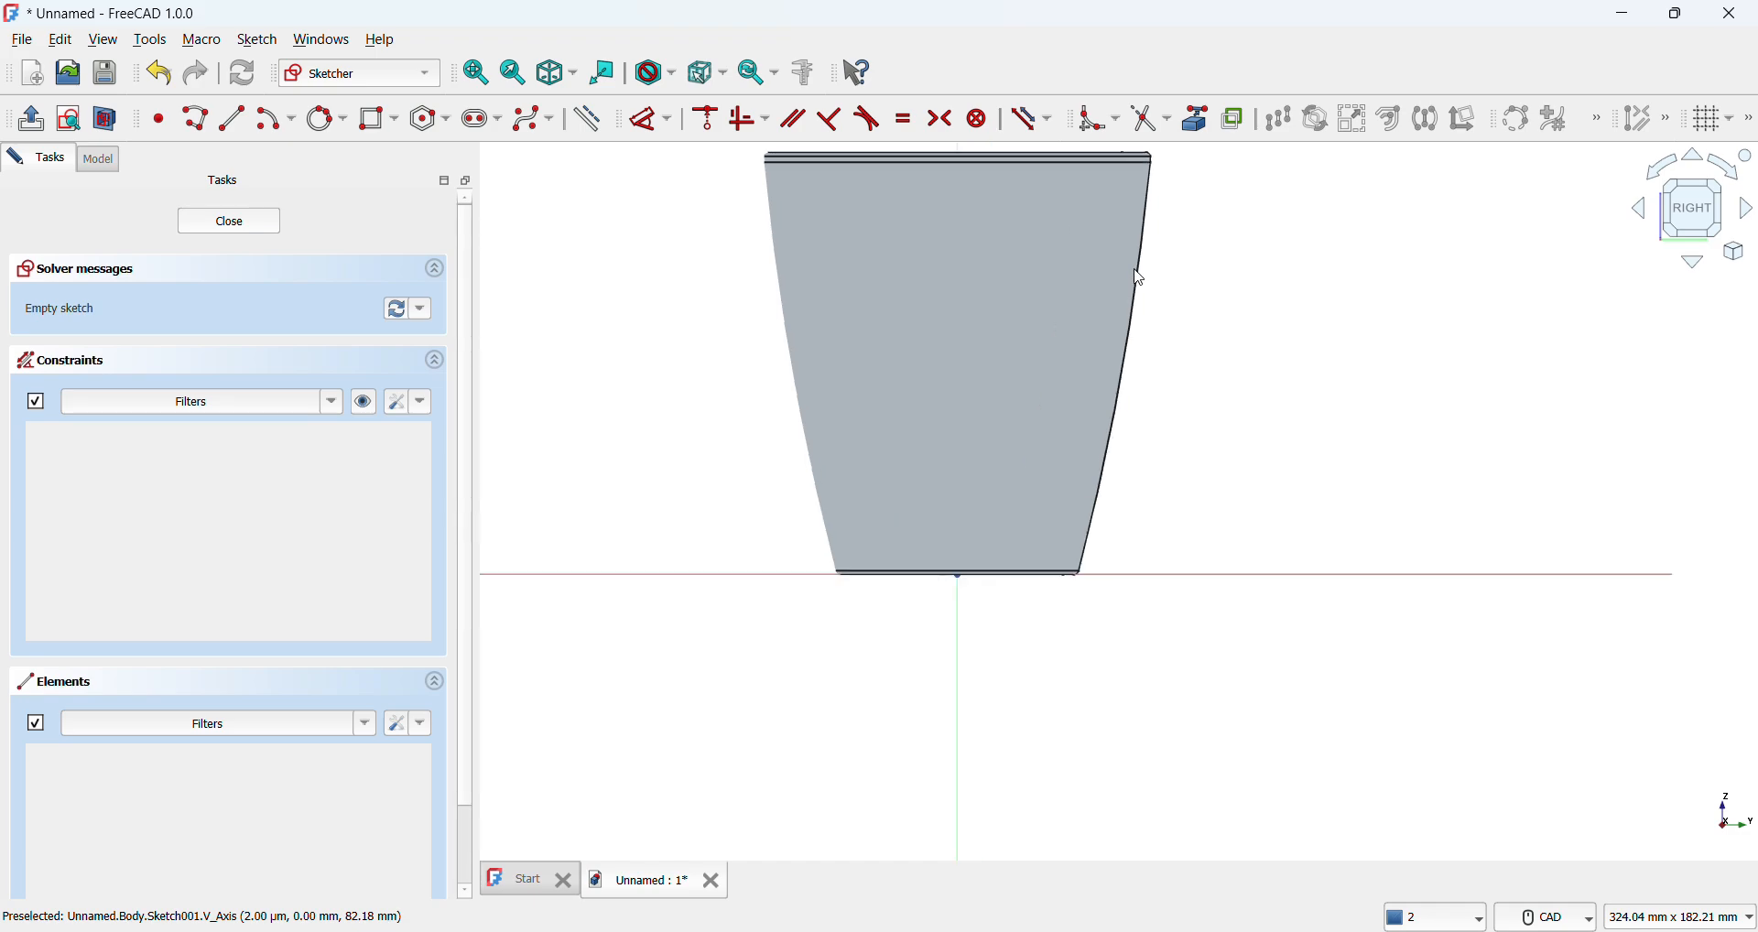
scroll(723, 248, "down", 2)
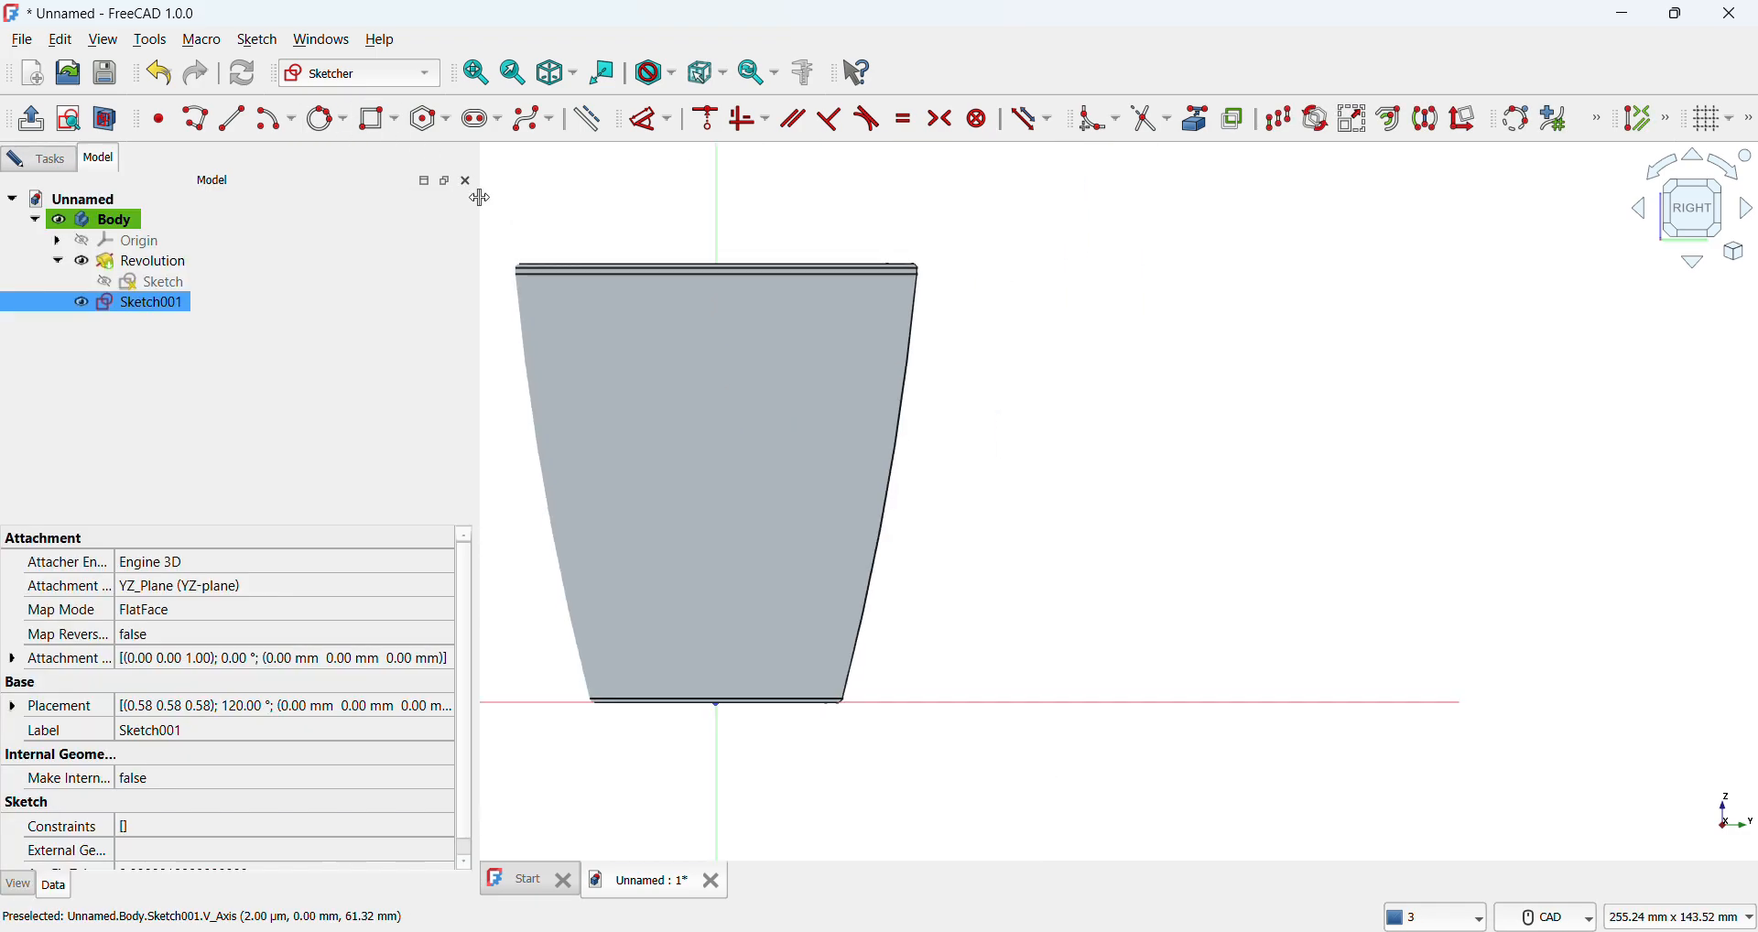
scroll(767, 558, "up", 1)
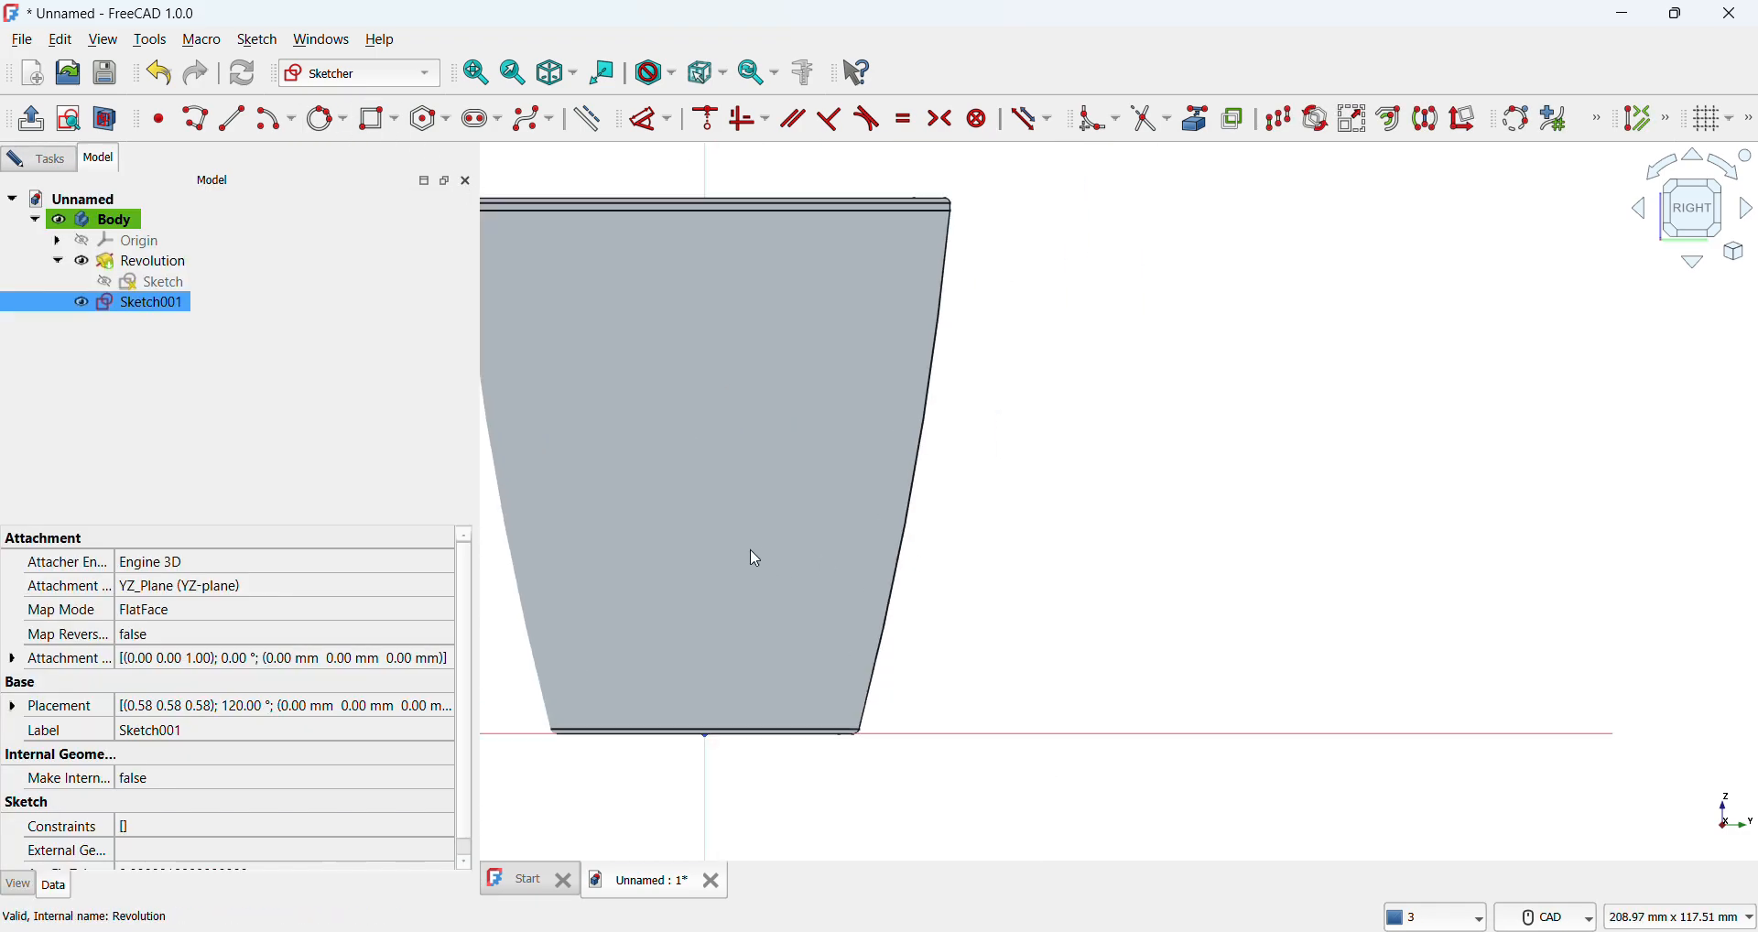
left_click(46, 158)
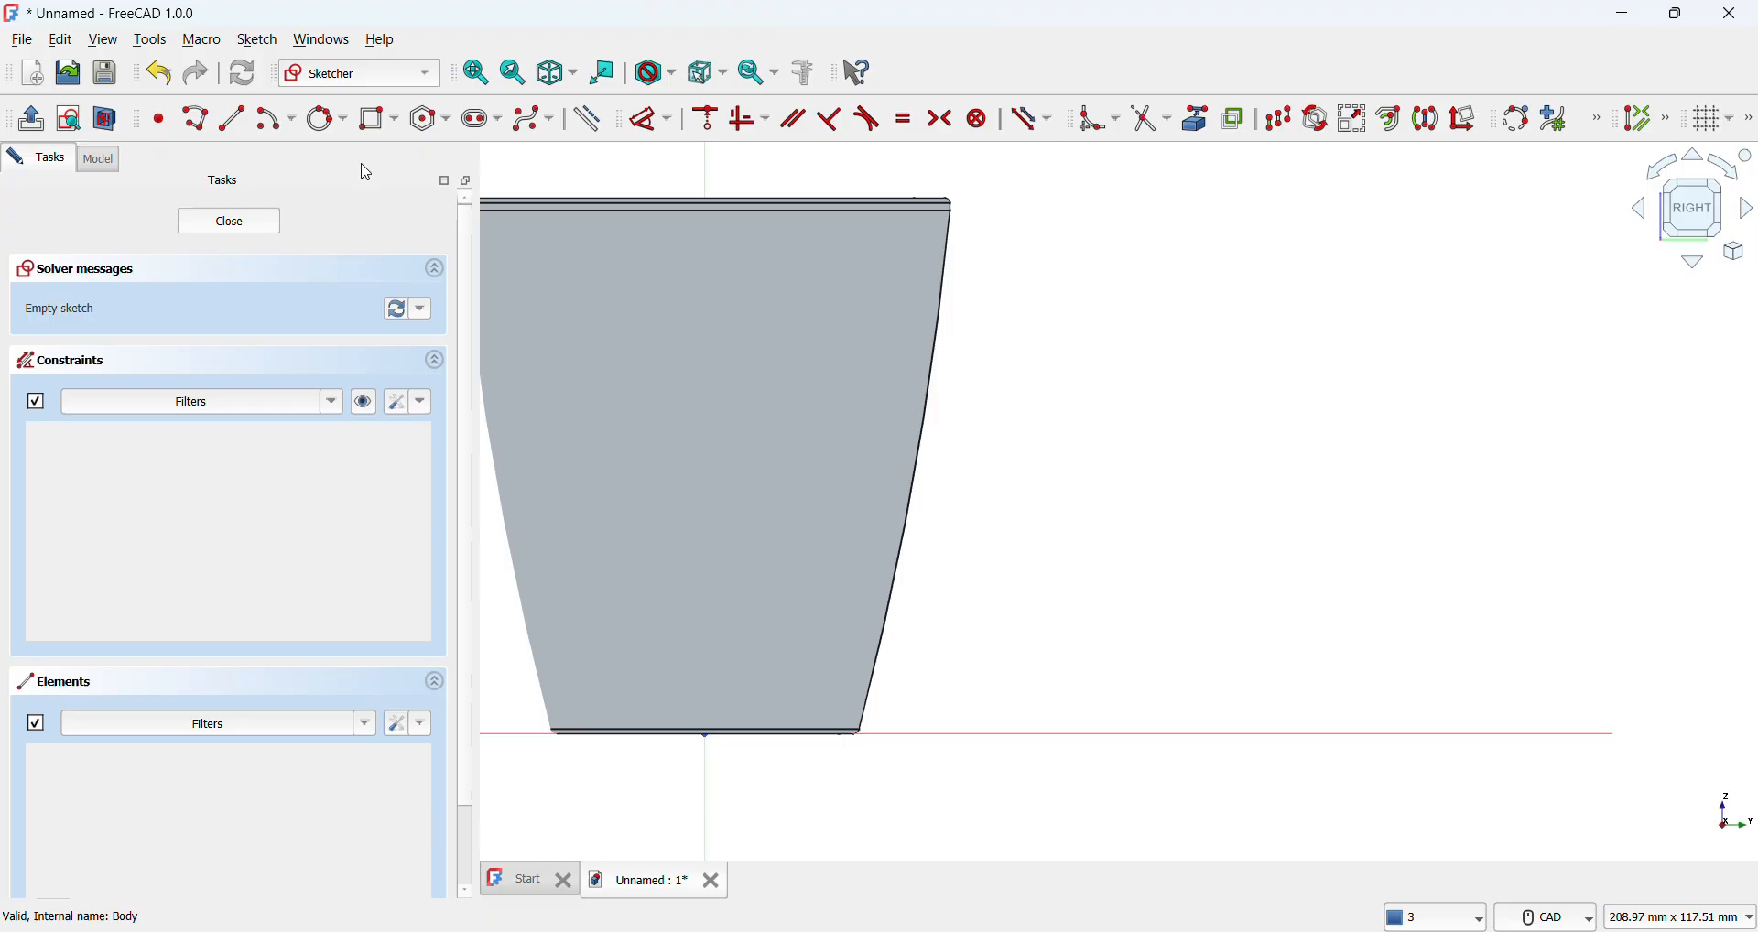
Step: Draw a three-rim-point circle following the cup's outer wall from the base corner to just below the rim, and close the sketch
left_click(325, 121)
left_click(861, 732)
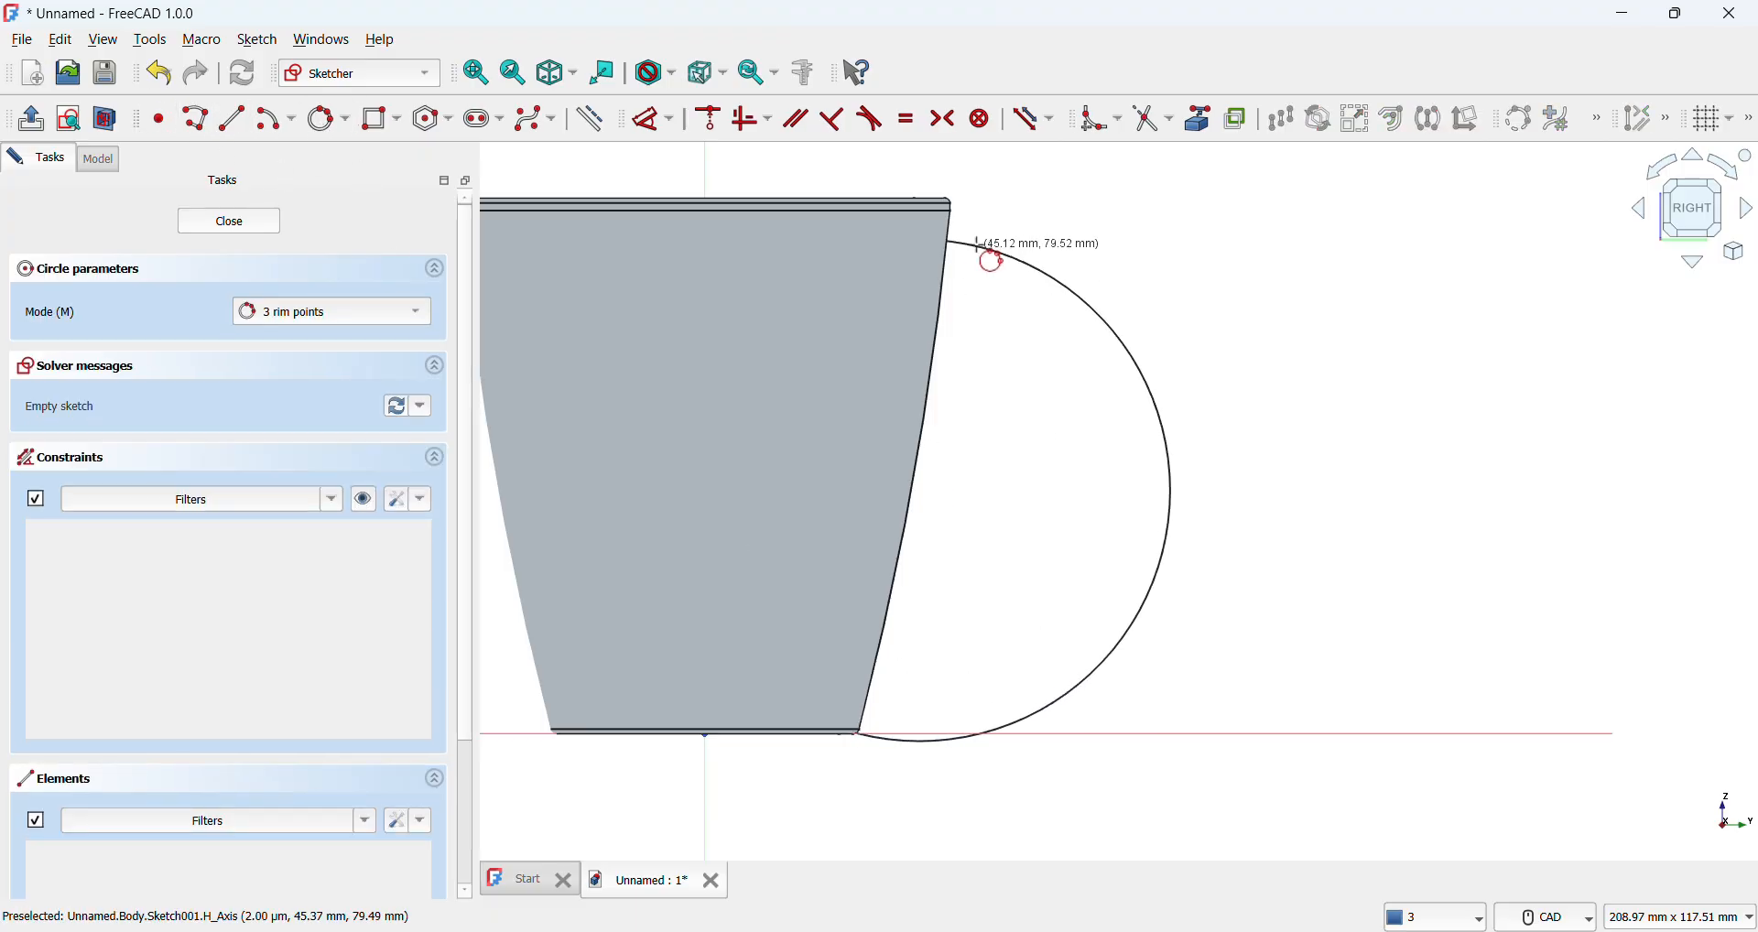
left_click(947, 238)
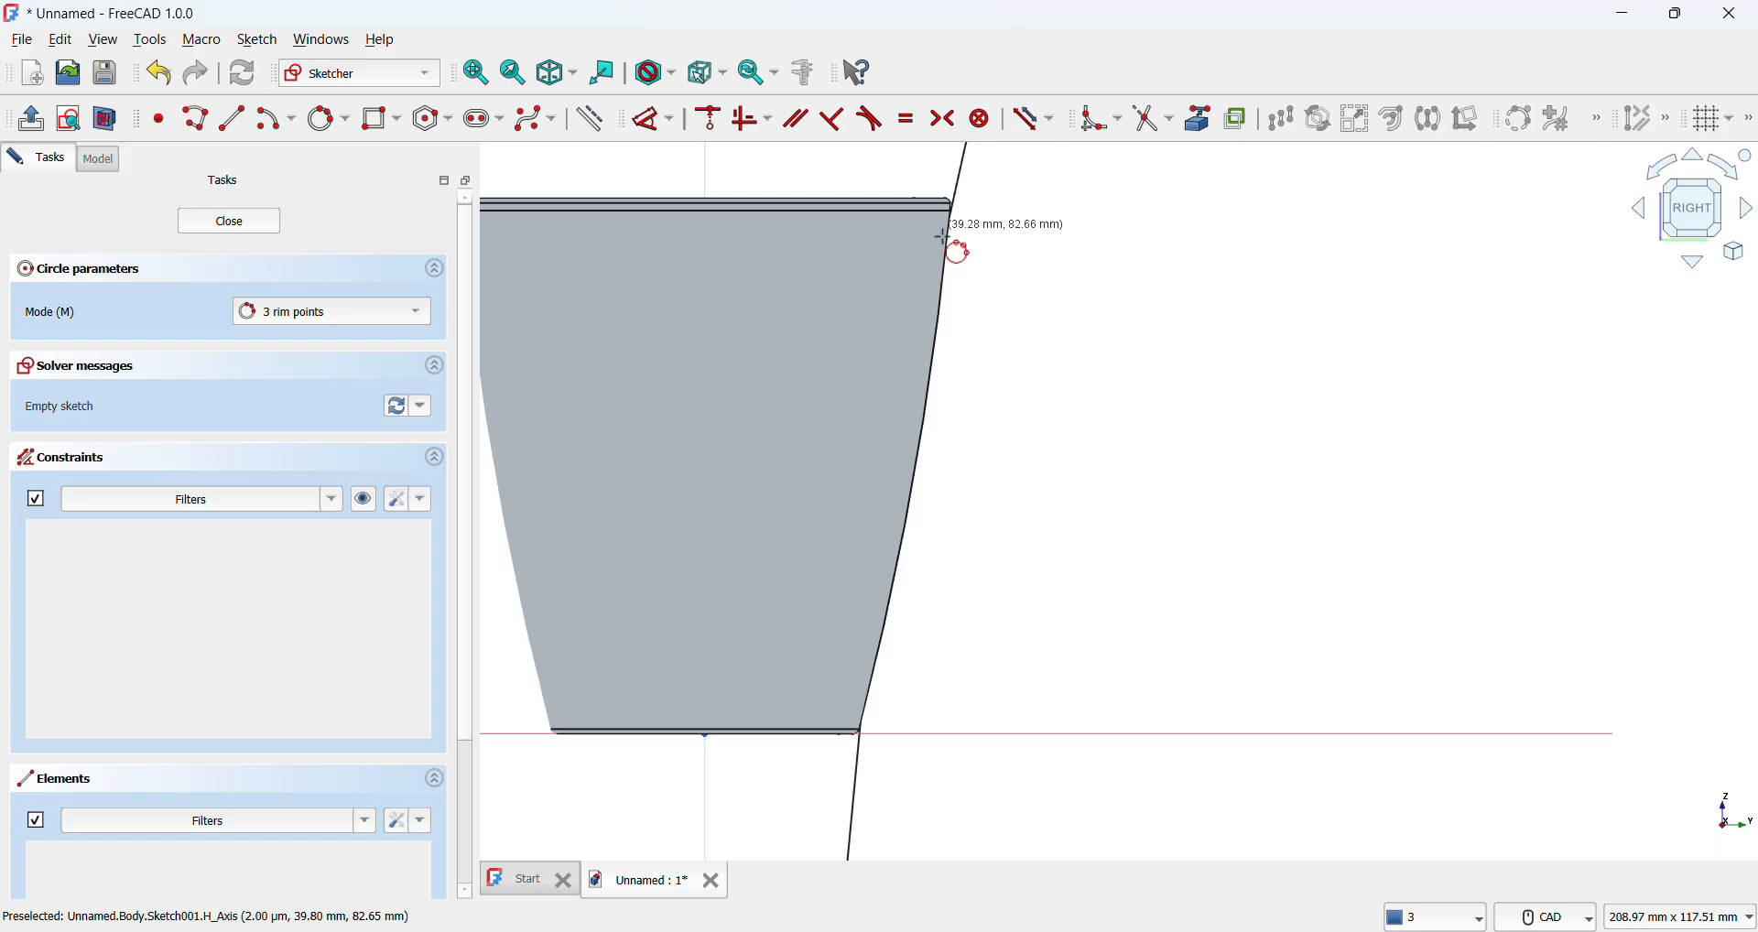
left_click(934, 318)
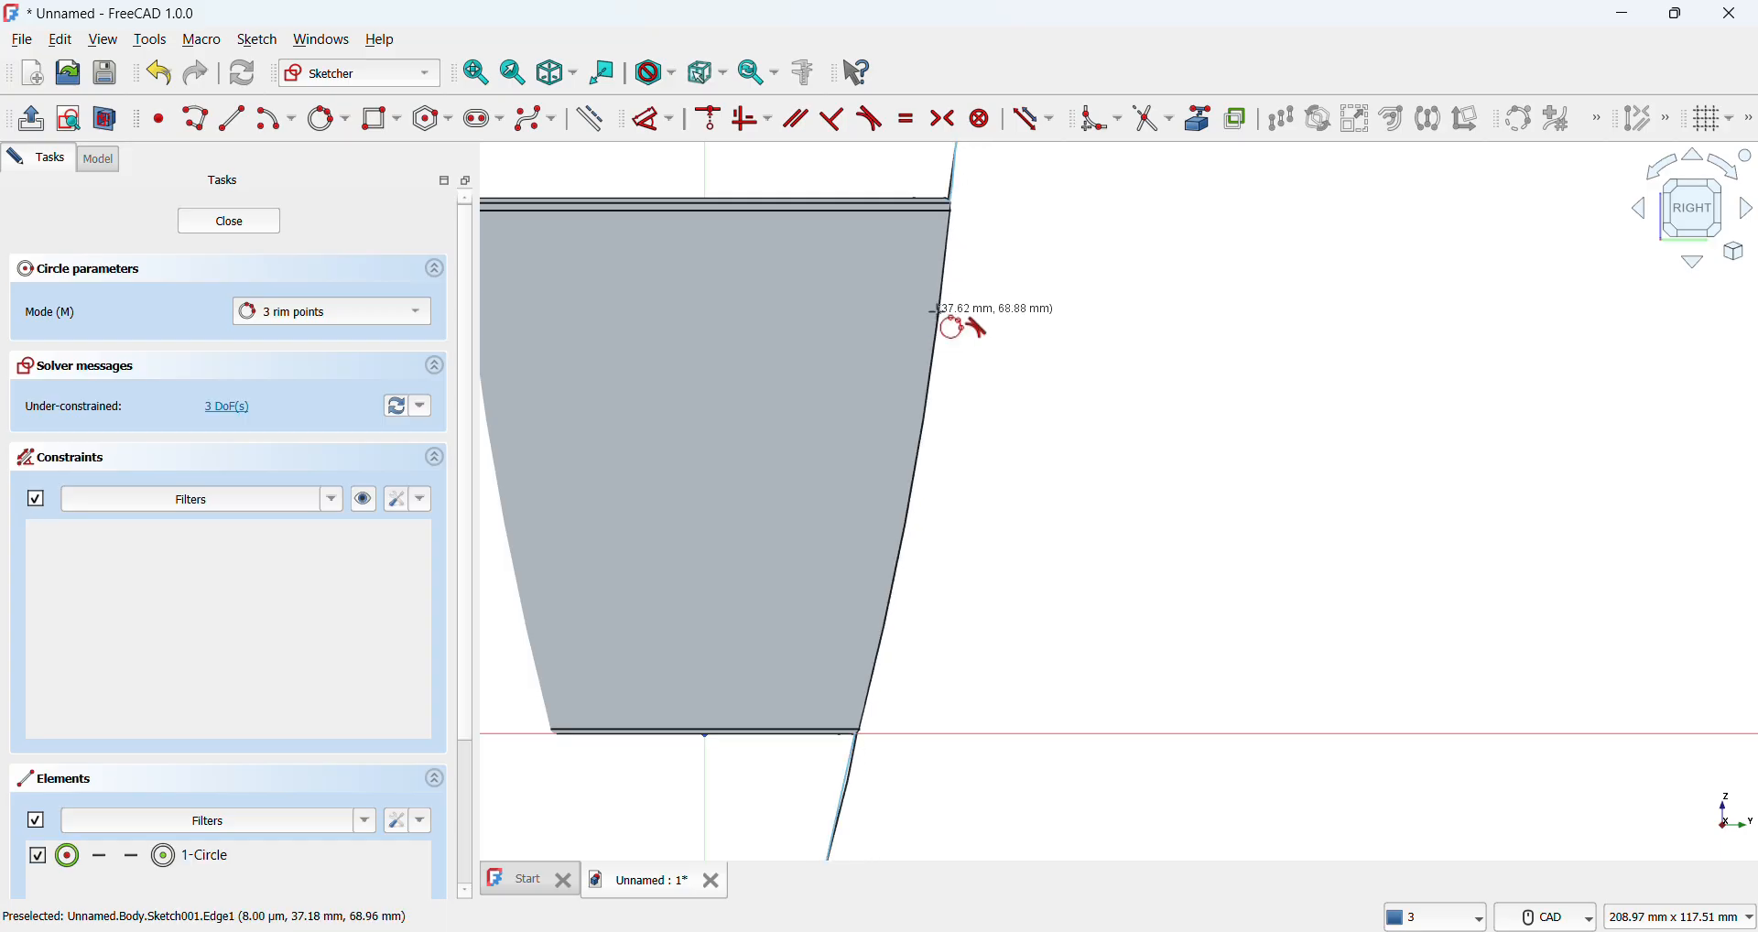
left_click(227, 225)
Step: Show the original wall profile sketch, reopen the circle sketch for editing and hide the revolved body
left_click(118, 280)
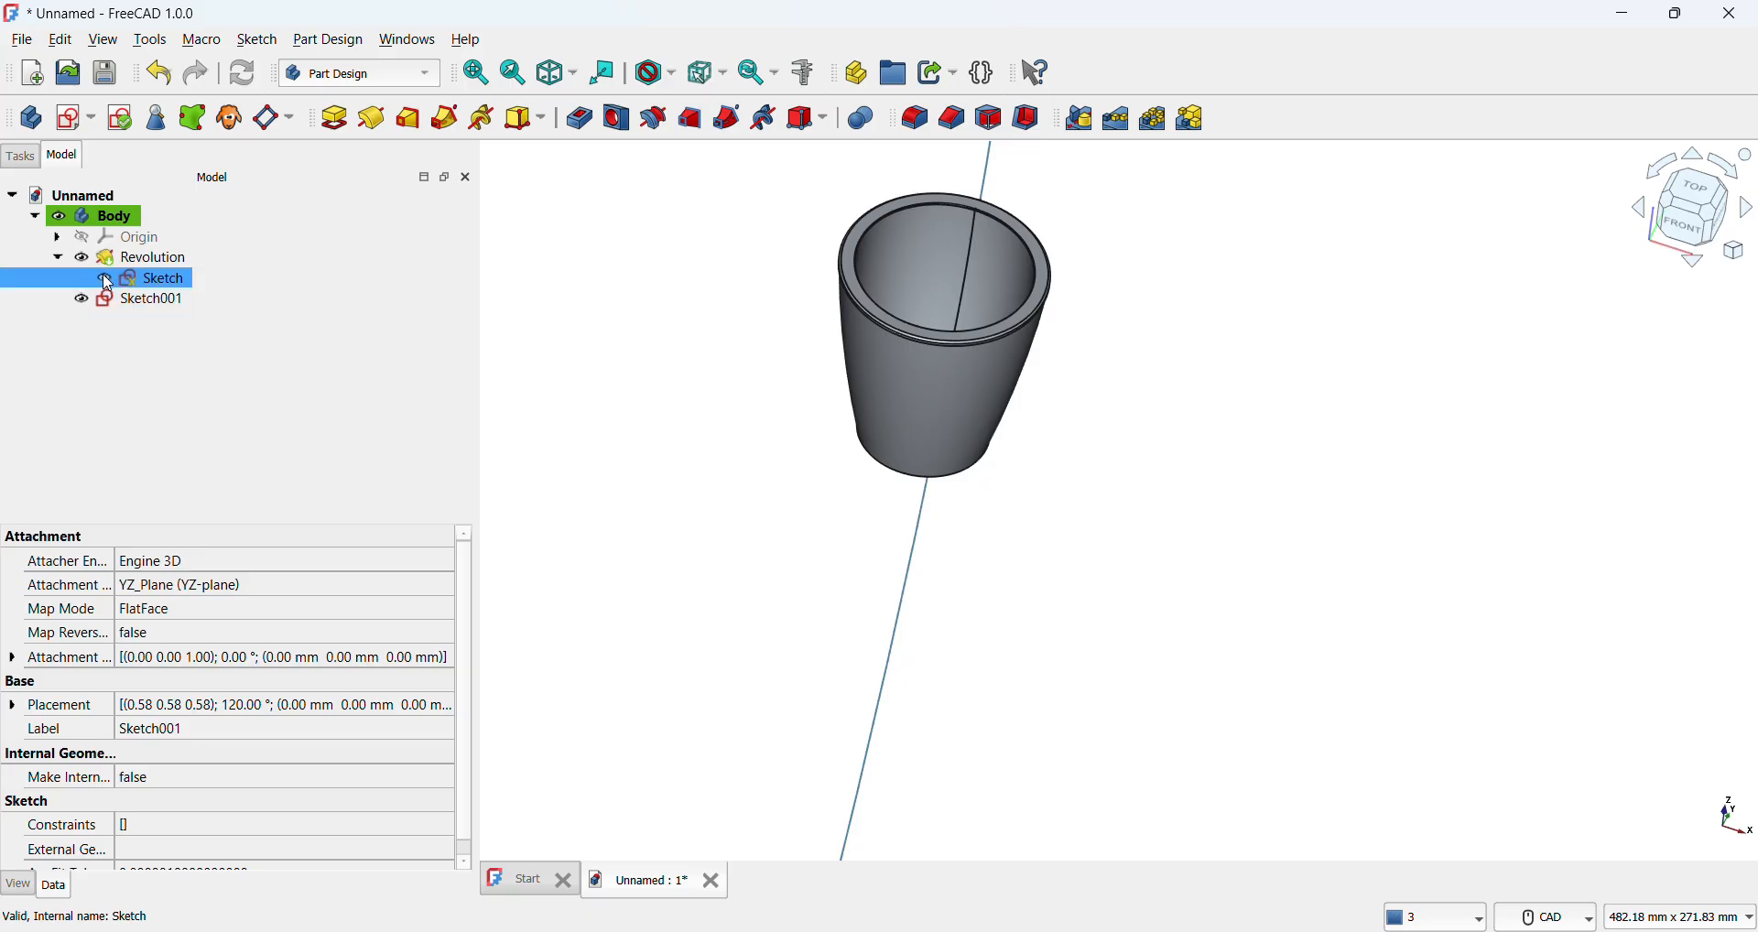
left_click(148, 305)
double_click(150, 303)
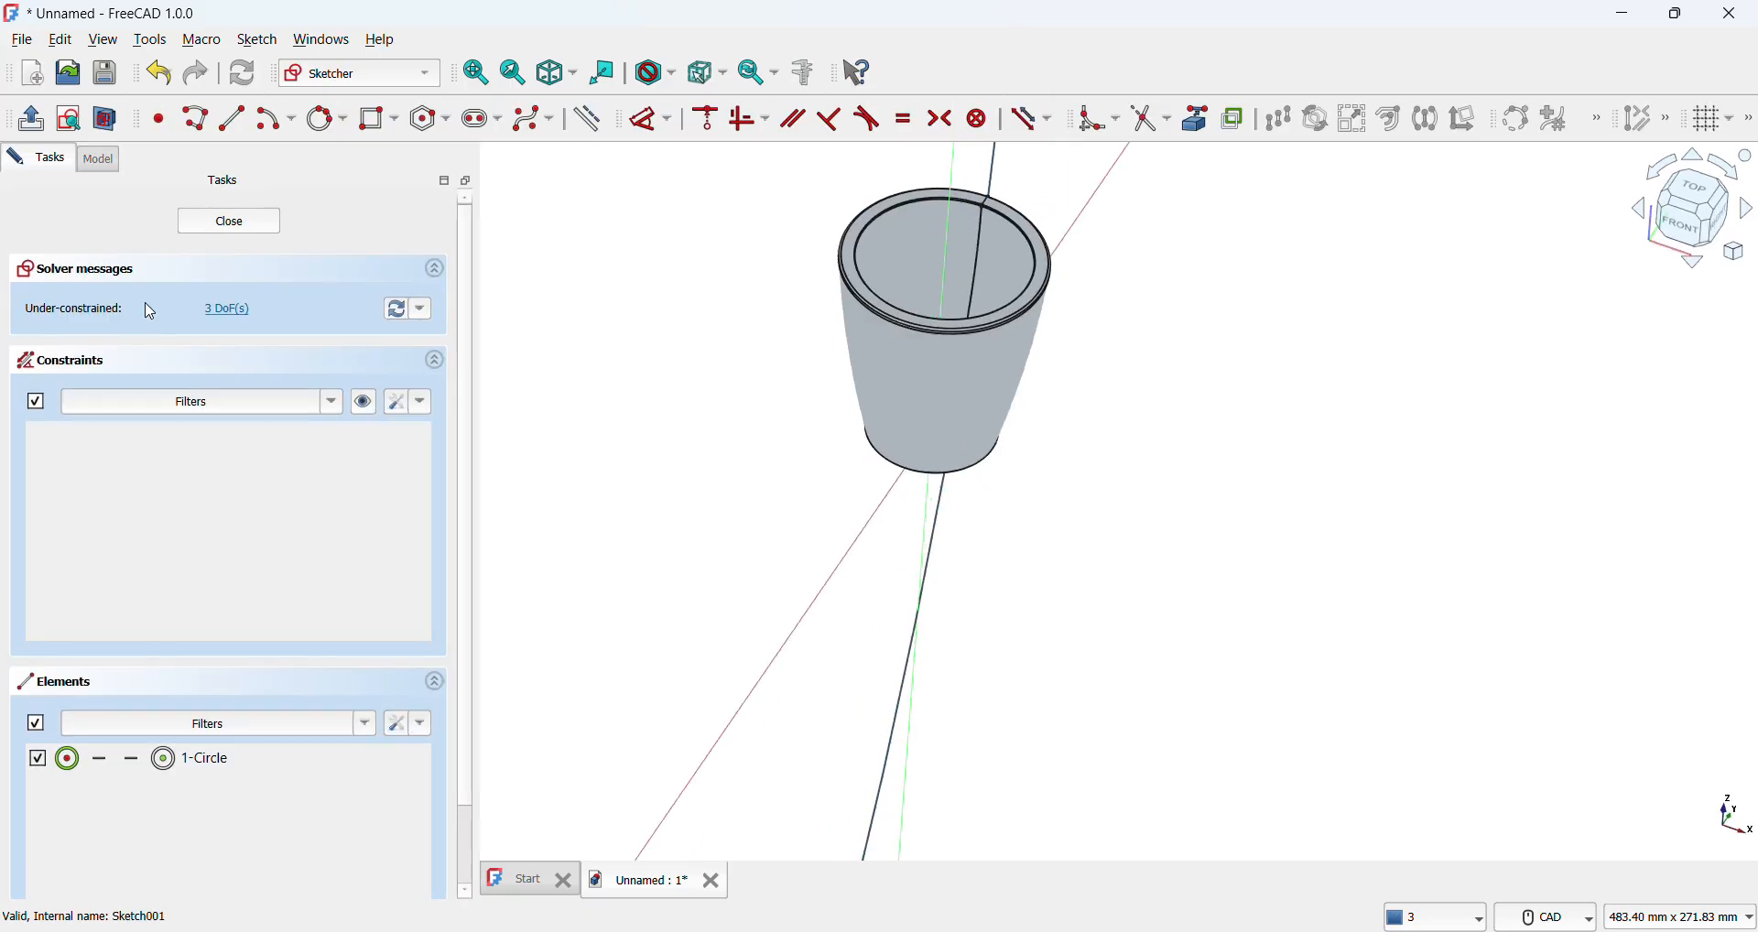
left_click(179, 224)
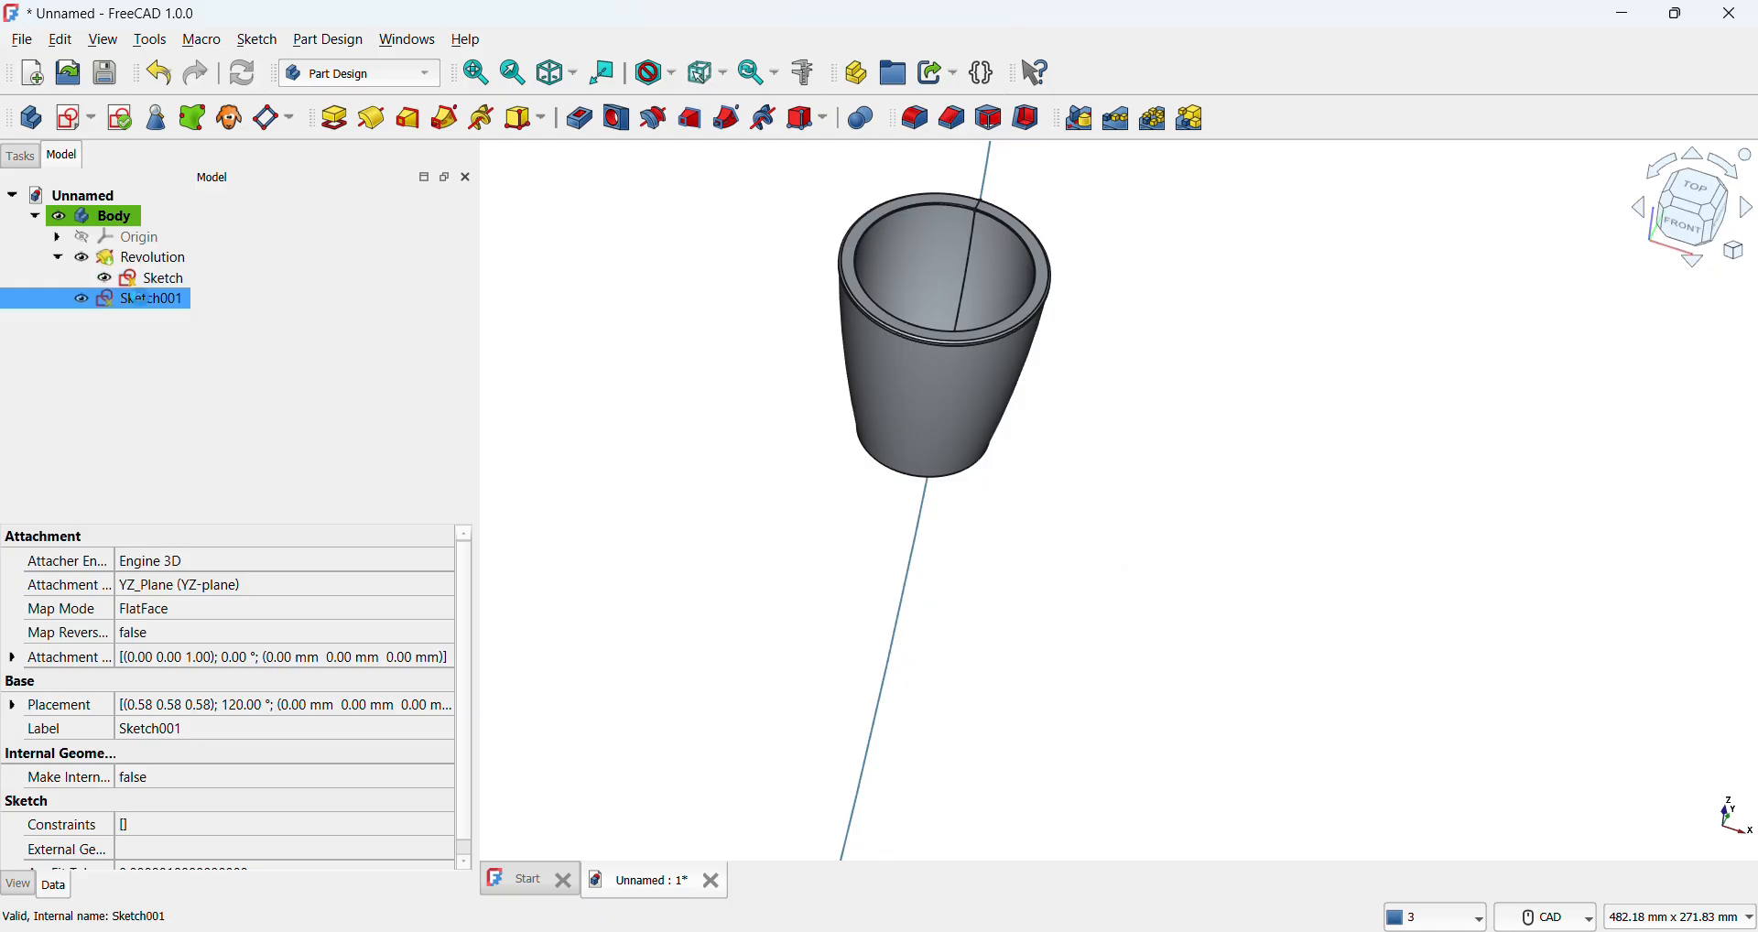
double_click(147, 300)
left_click(183, 224)
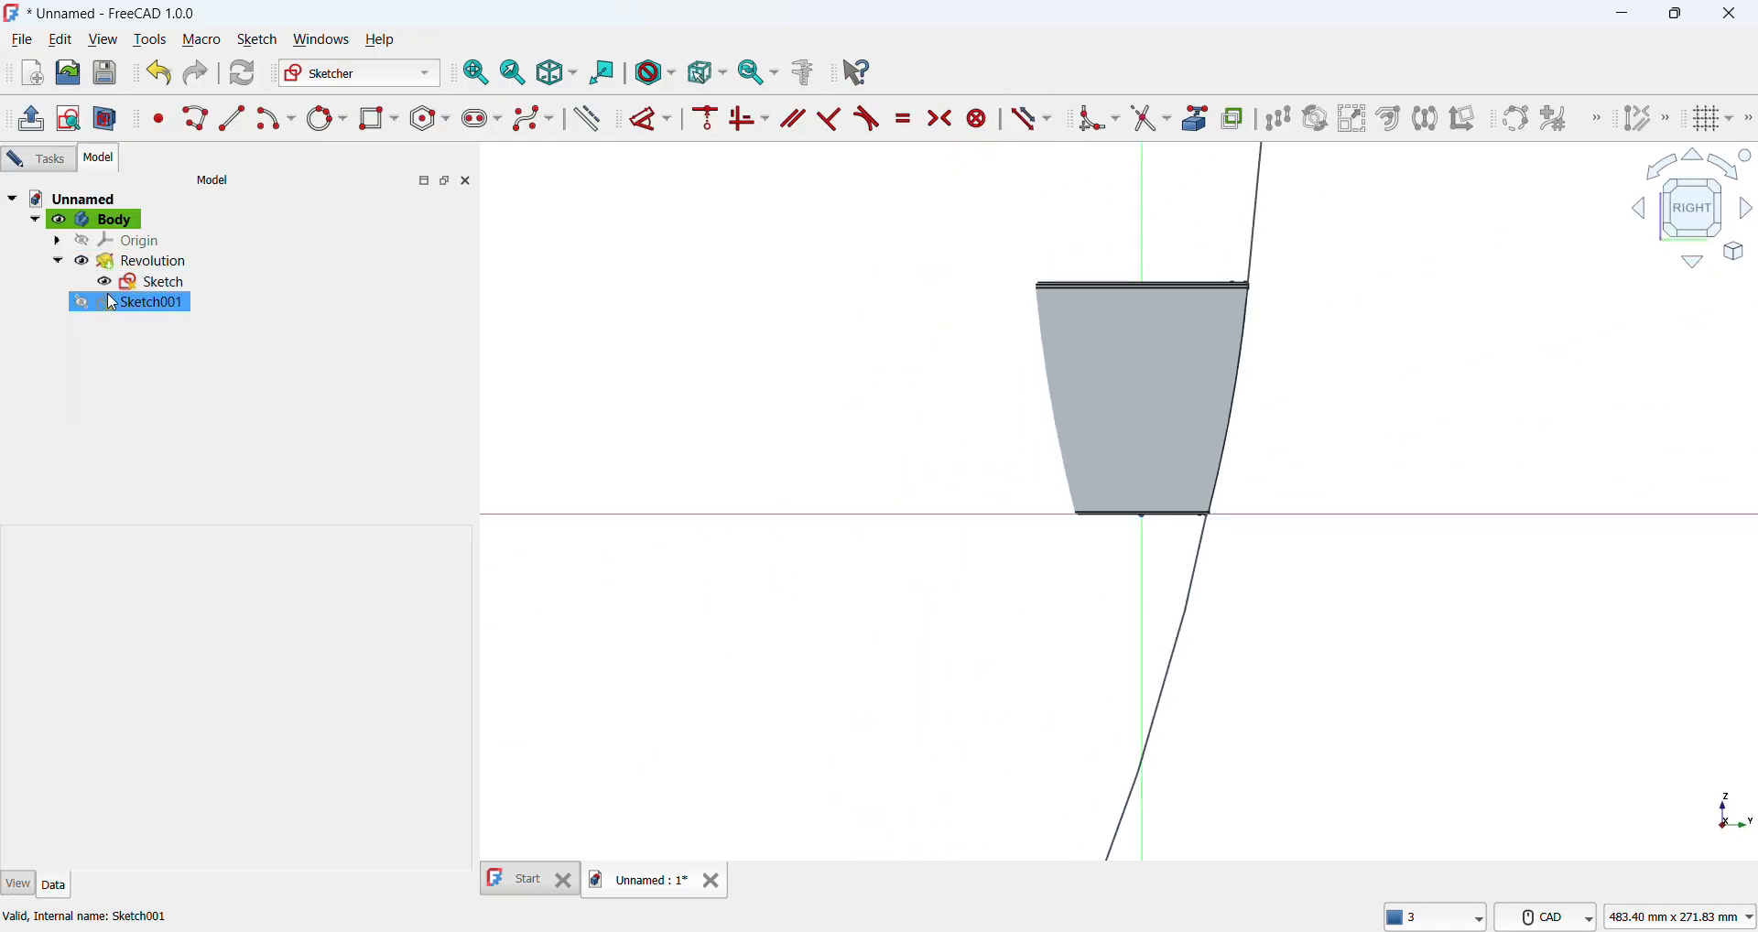
left_click(119, 262, "ctrl")
scroll(1259, 408, "up", 6)
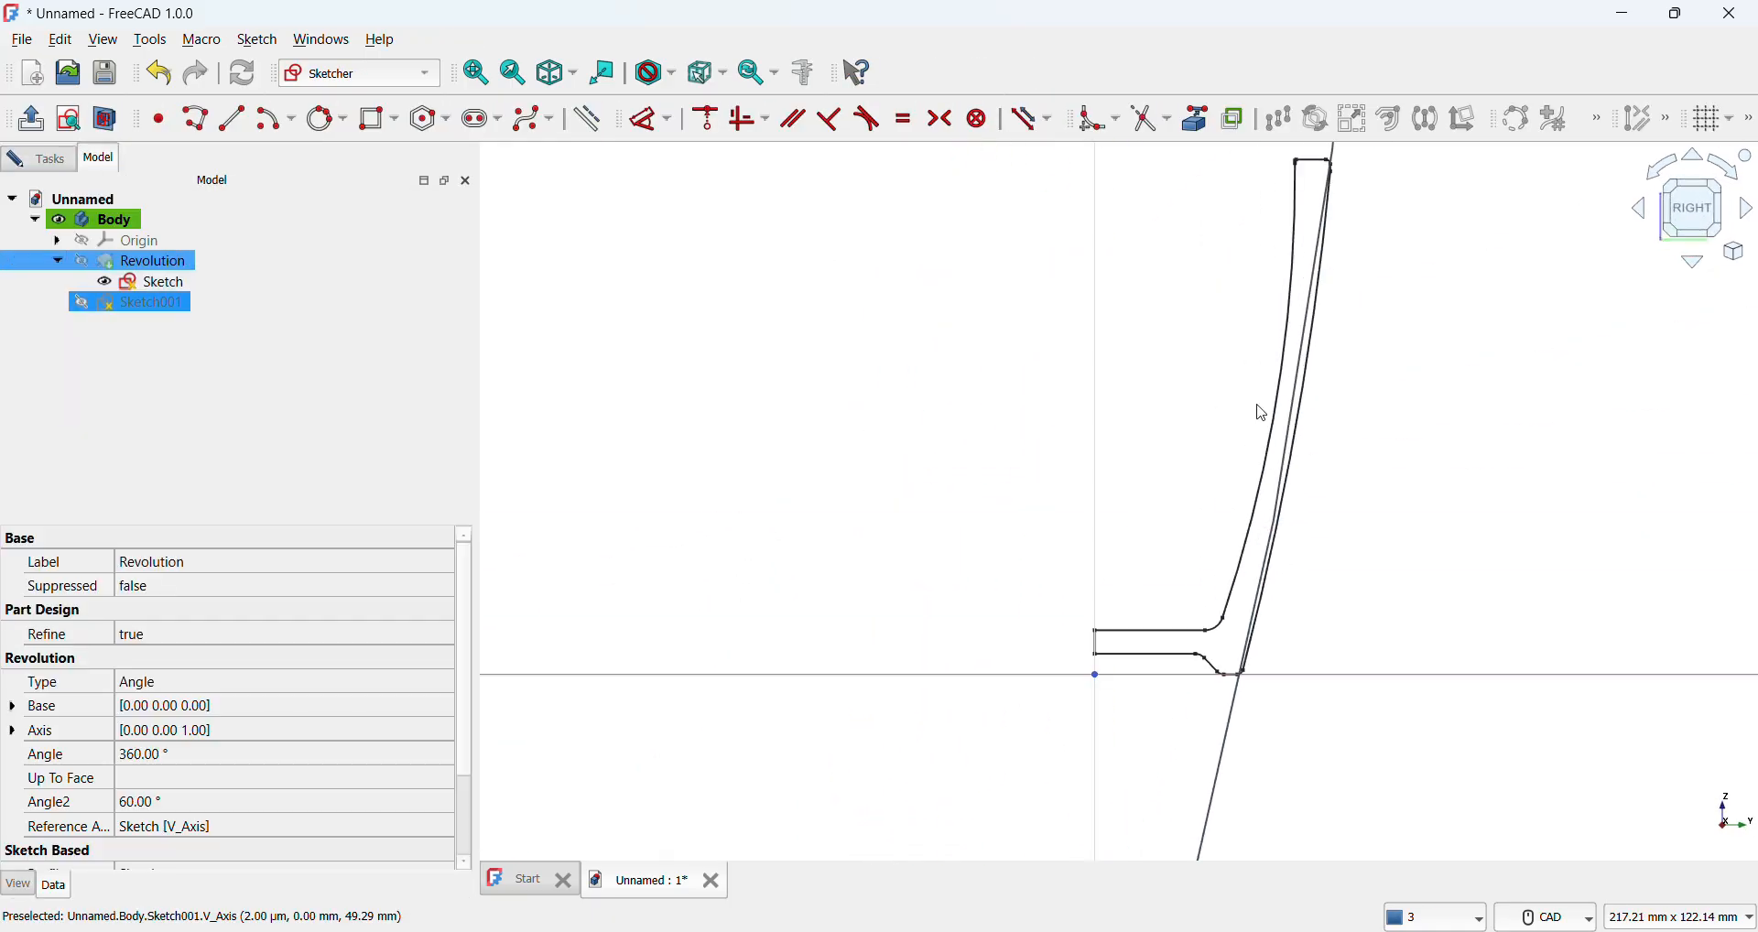
scroll(1334, 449, "down", 2)
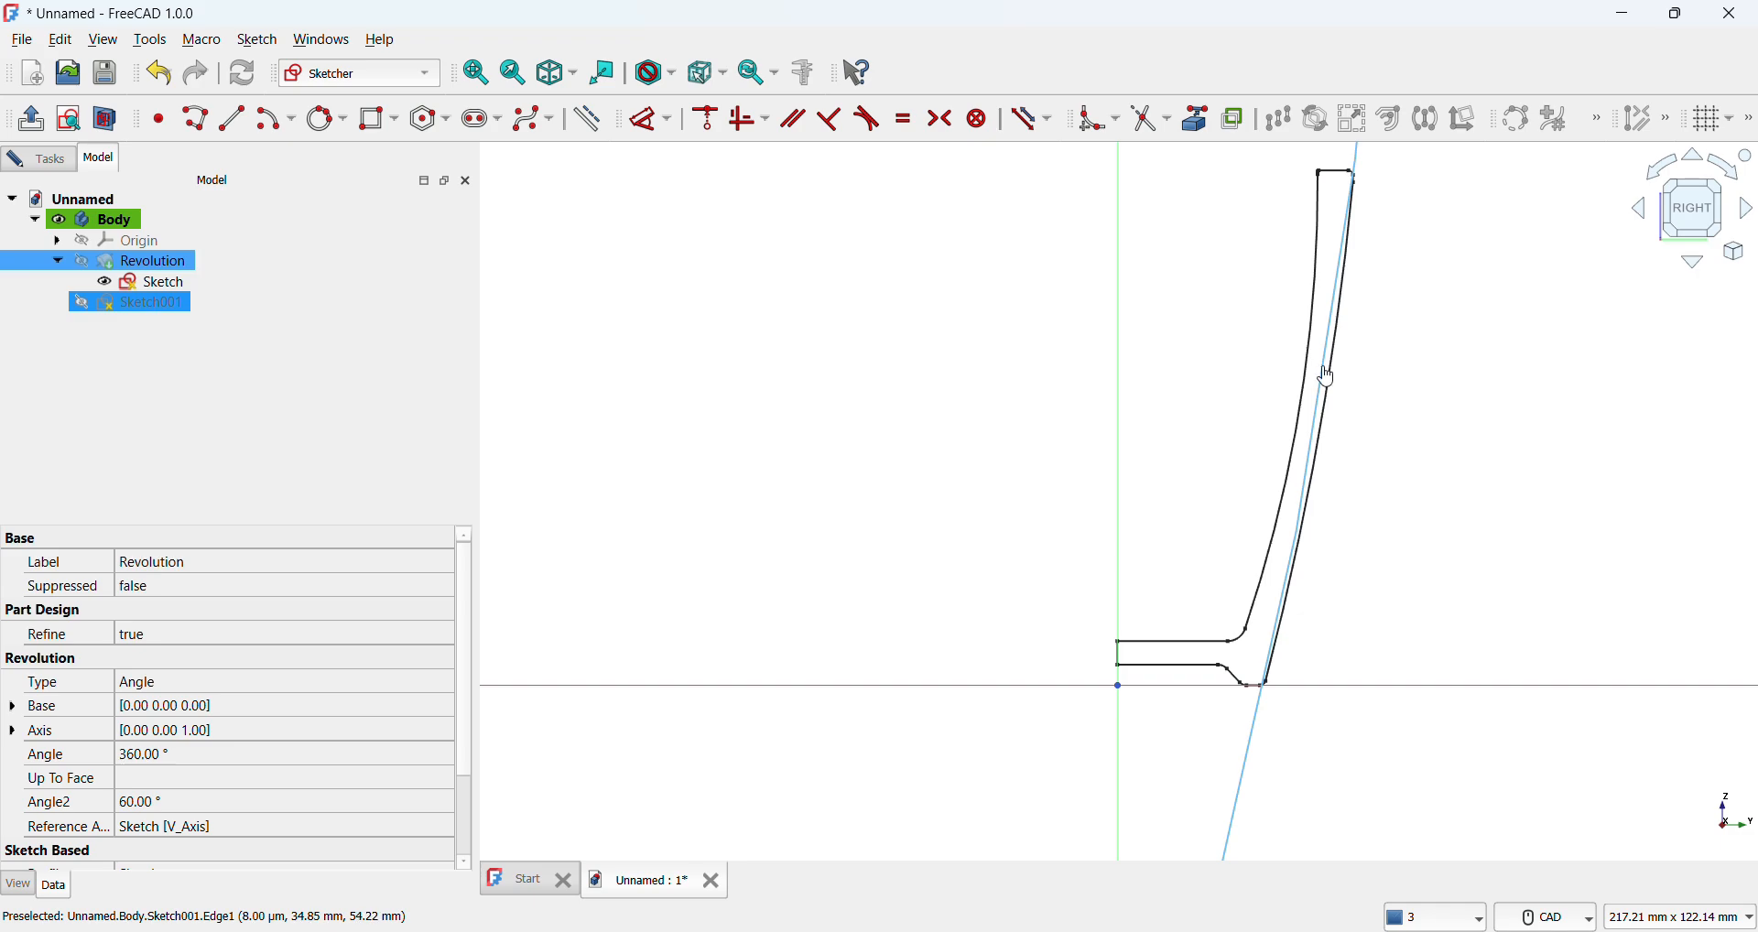
Step: Move the circle outward so it lies clear of the wall profile's outer arc
left_click_drag(1327, 376, 1354, 374)
left_click(1353, 363, "ctrl")
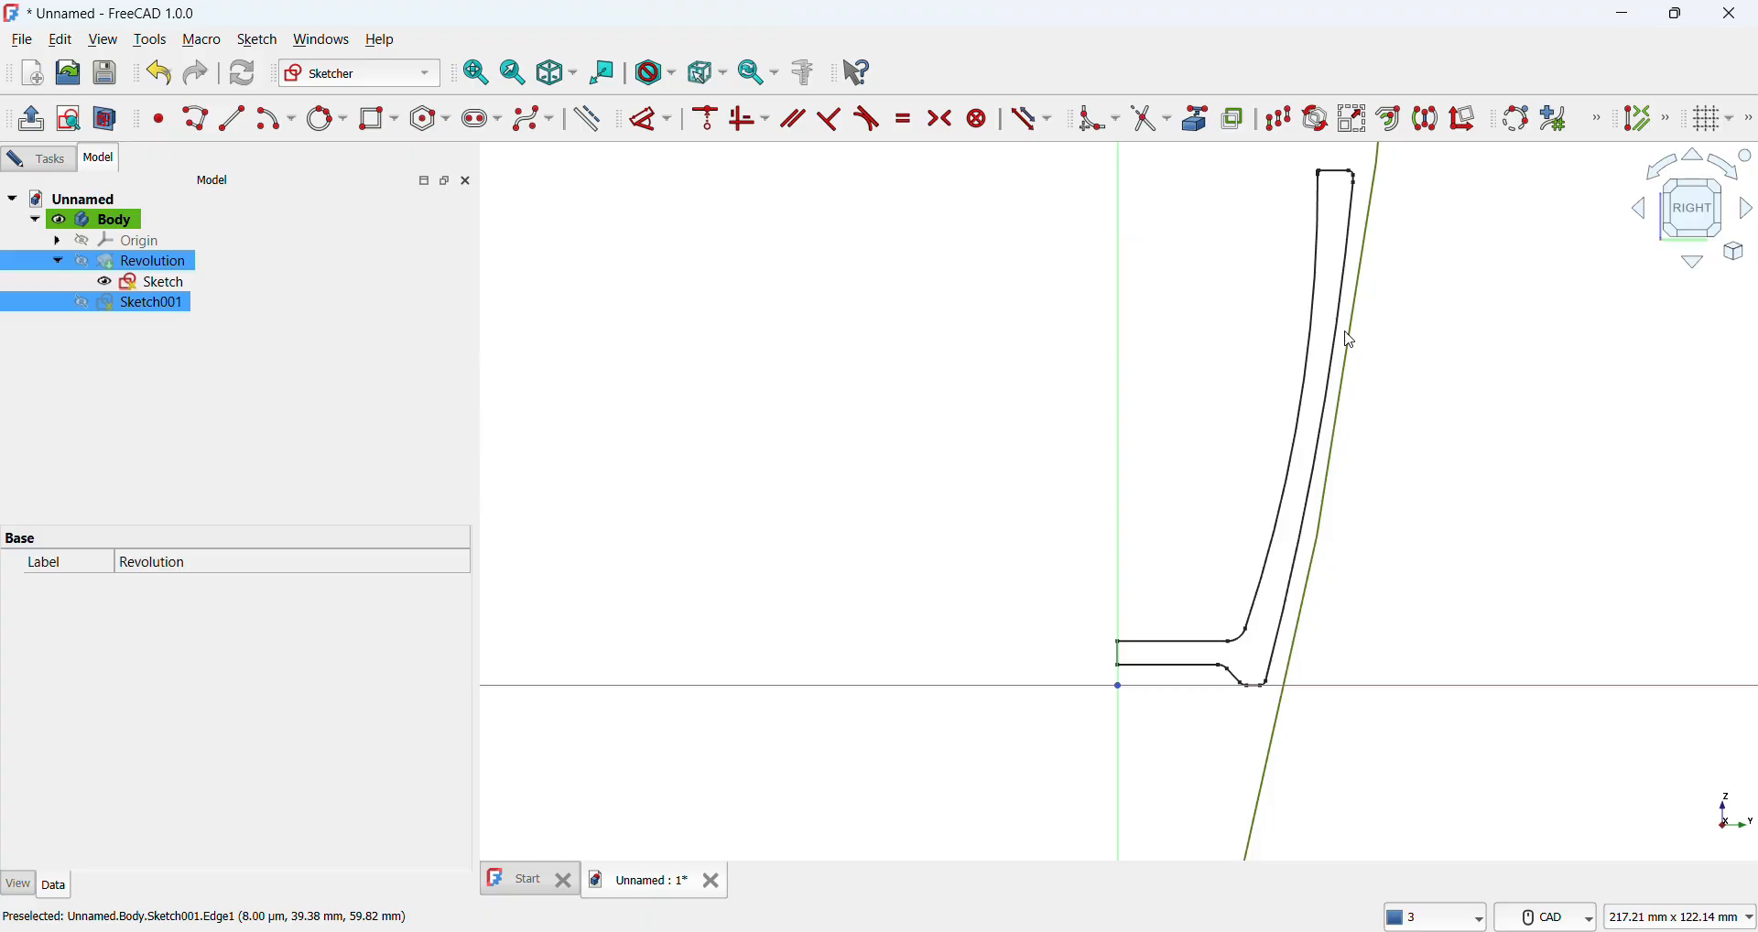
Step: Delete the displaced circle and draw a new three-rim-point circle following the wall profile's outer arc from rim to base corner
left_click(1348, 340)
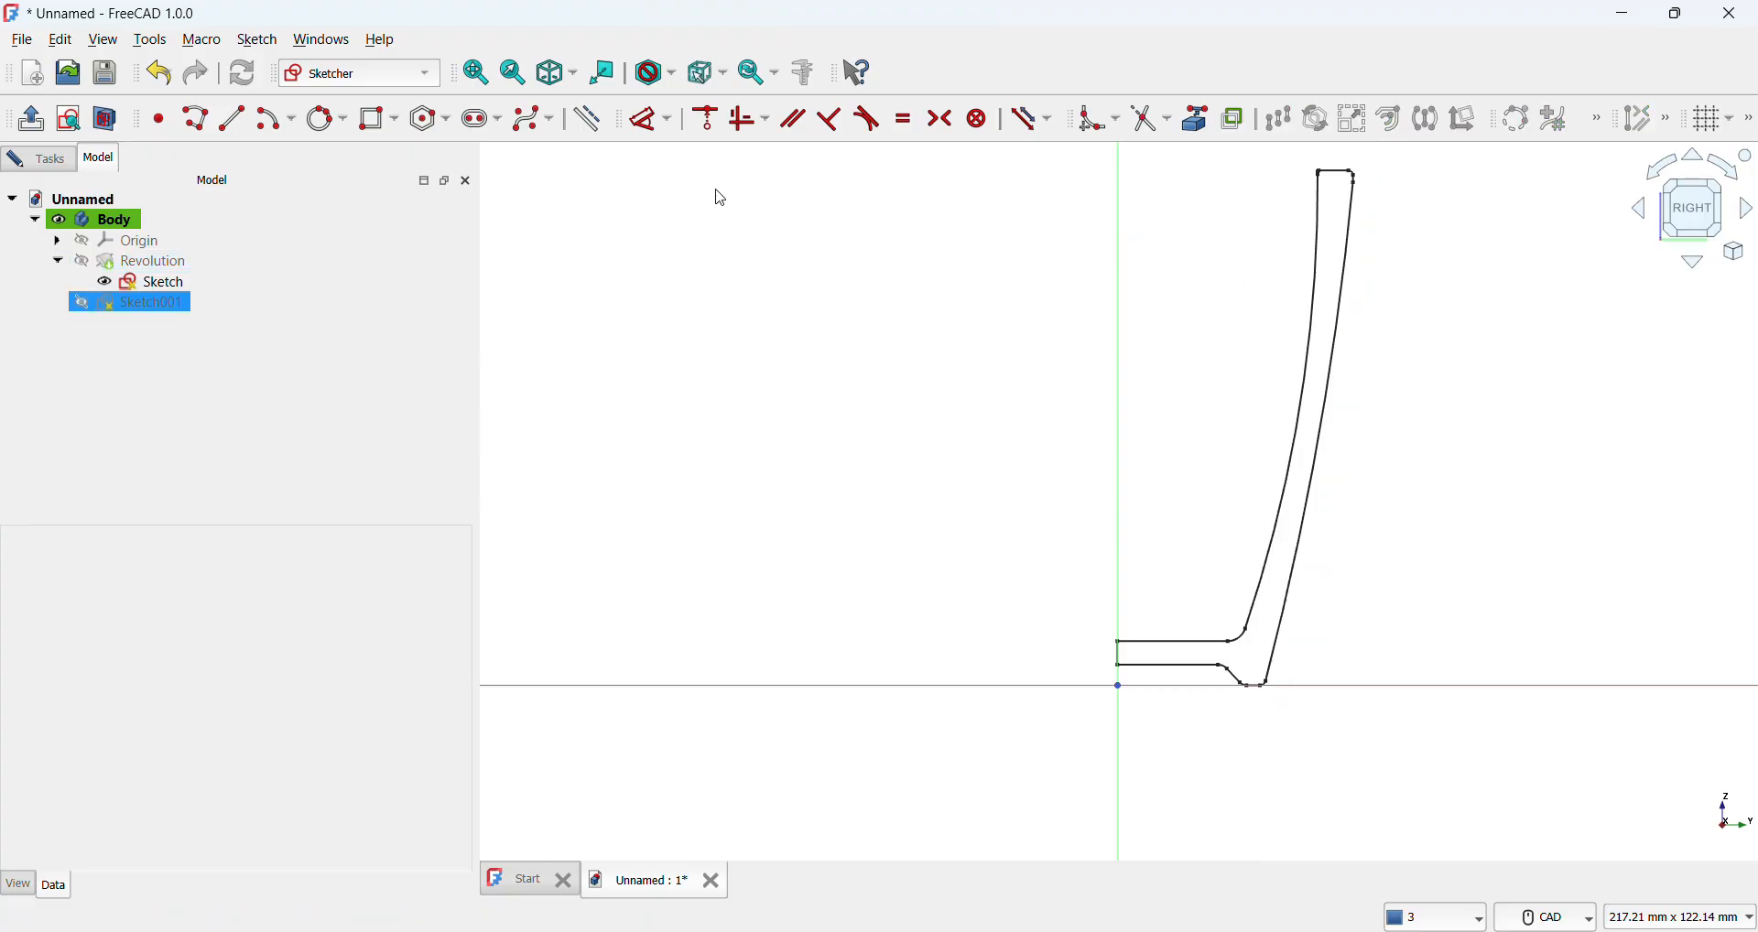
left_click(327, 119)
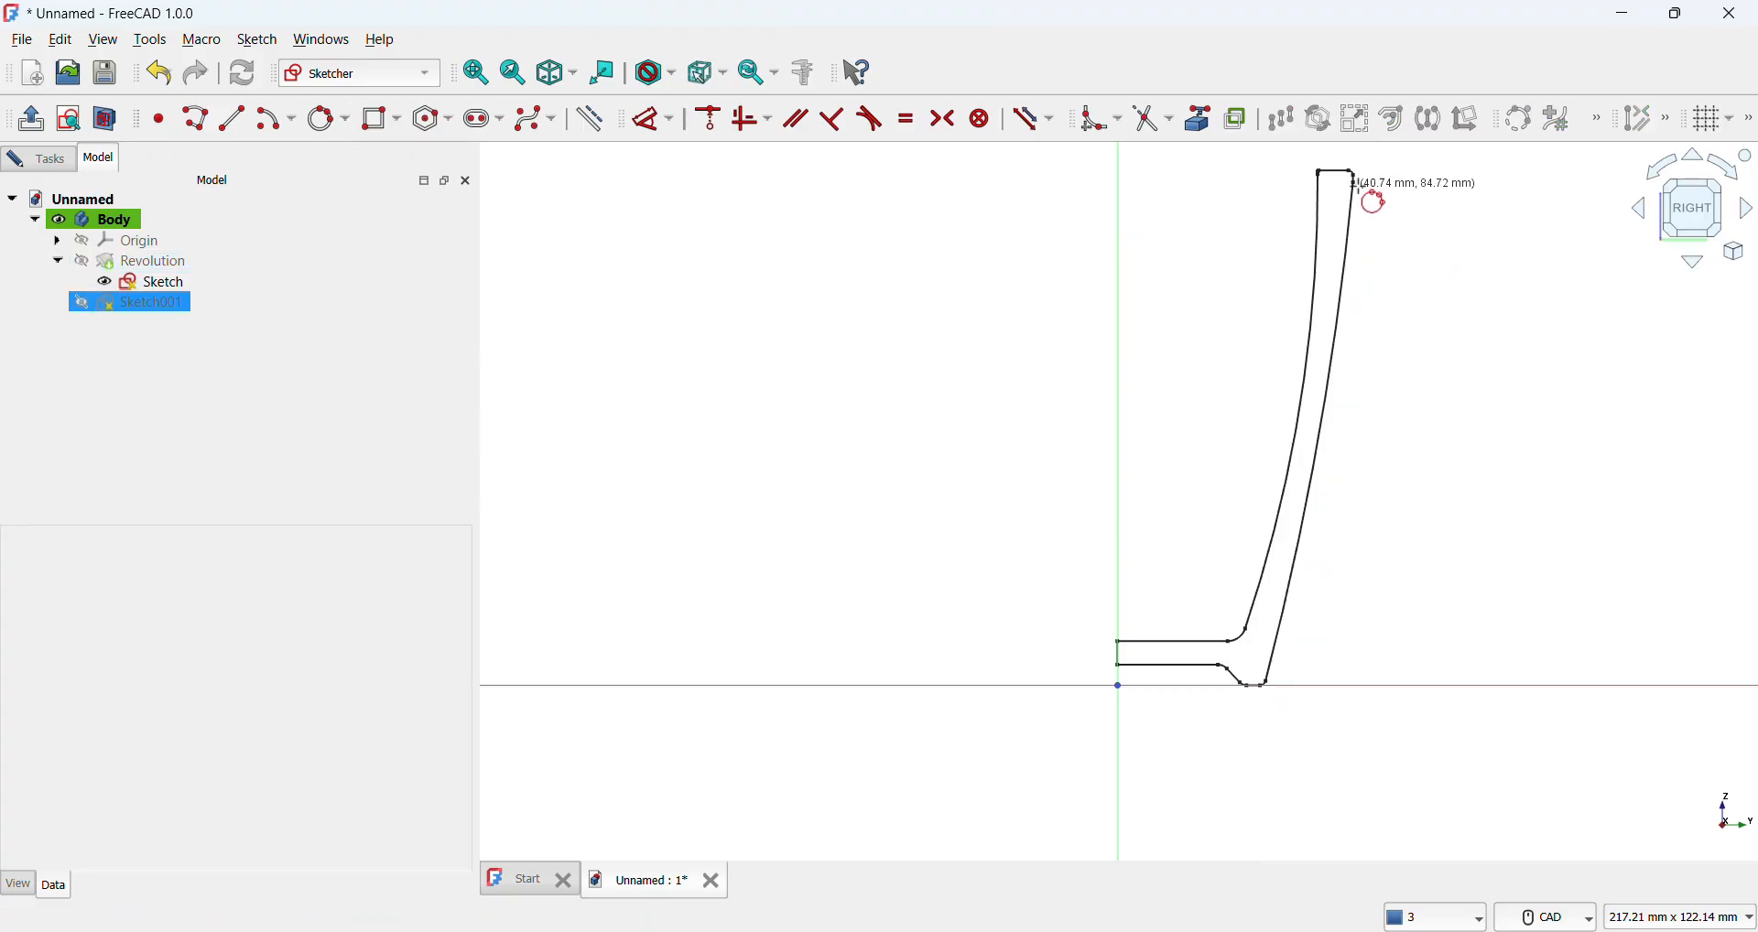
left_click(1354, 181)
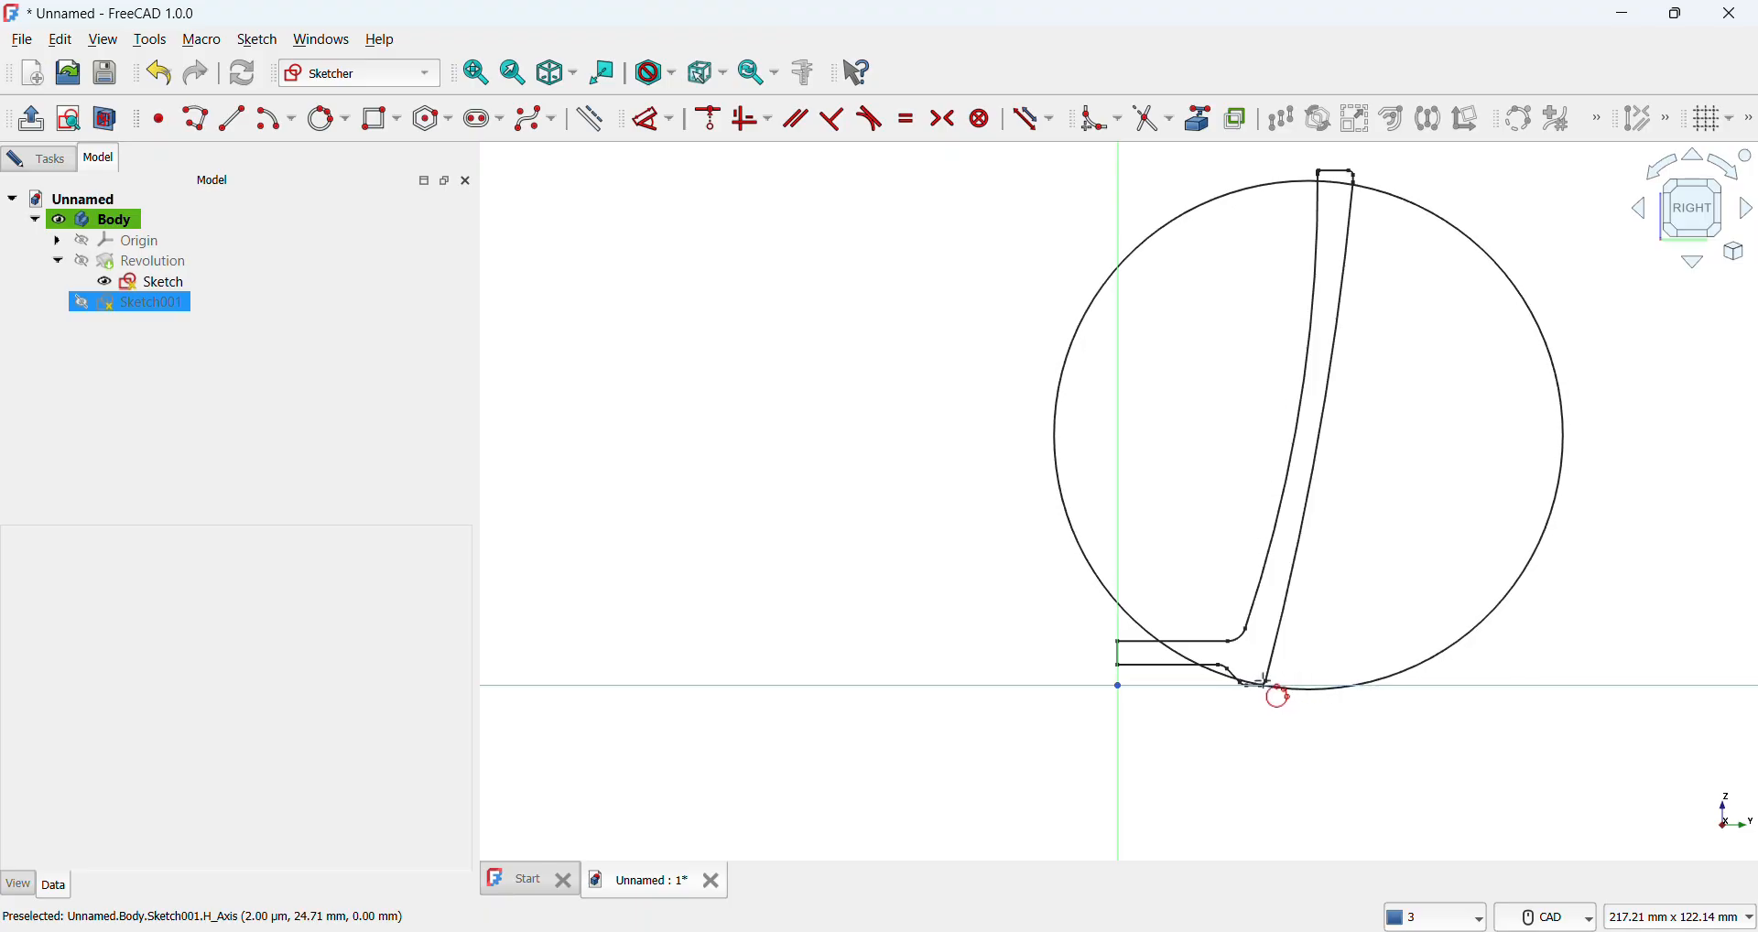
left_click(1269, 684)
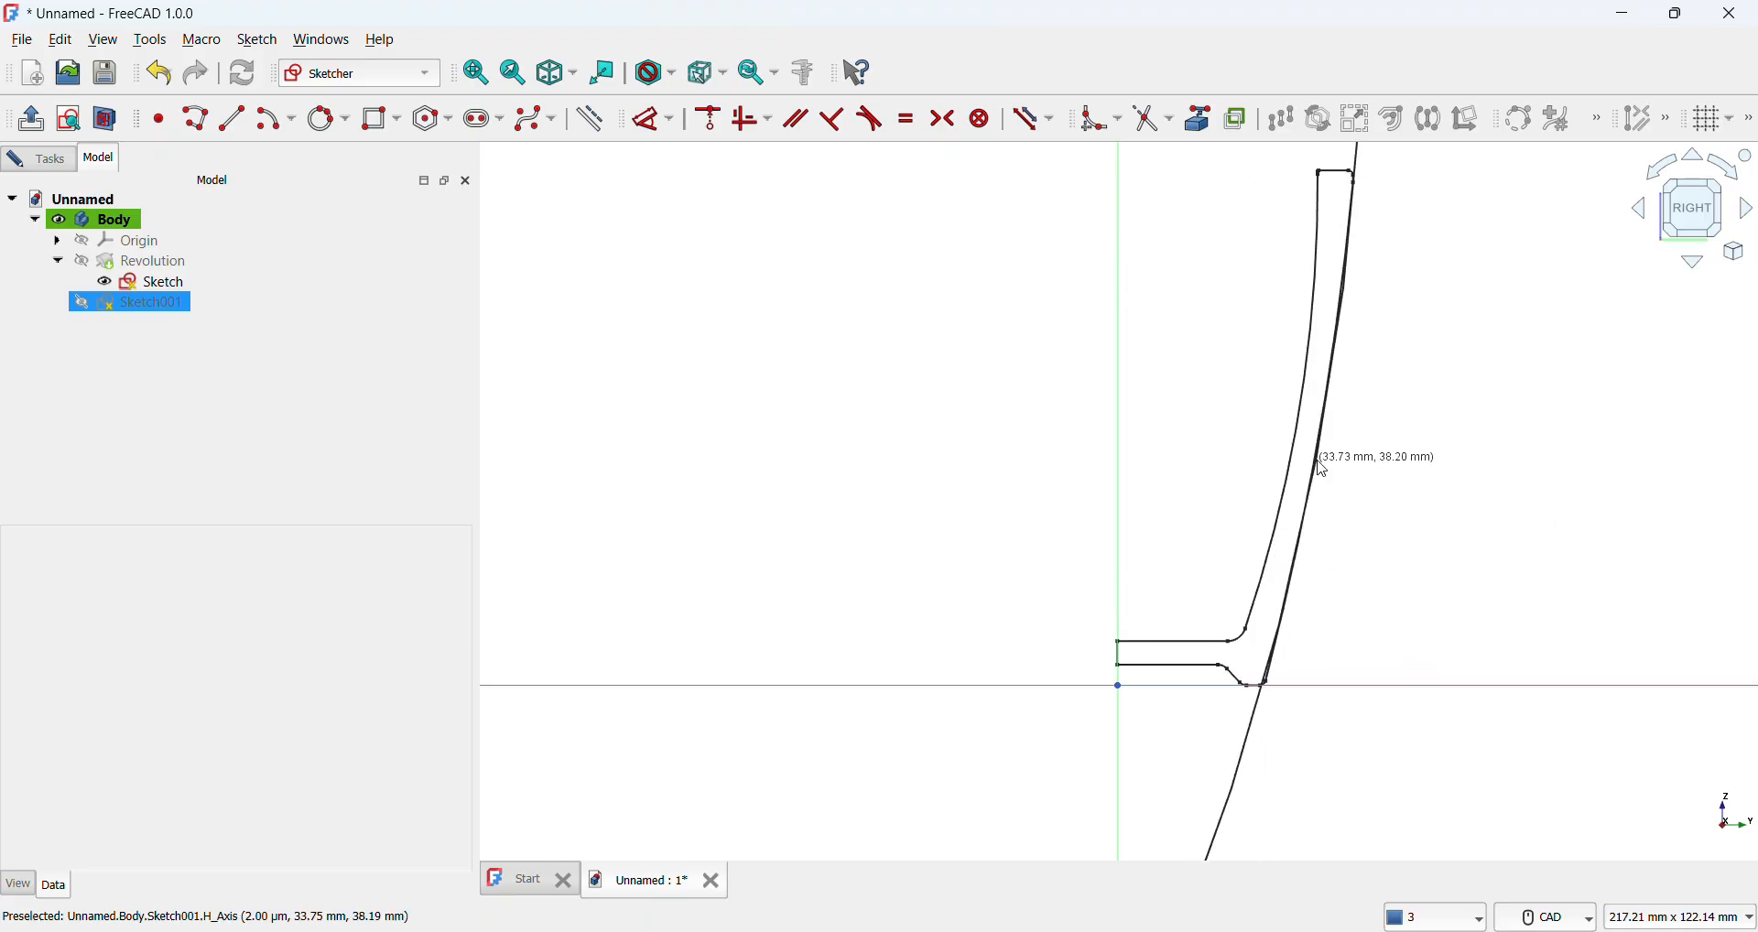
left_click(1318, 460)
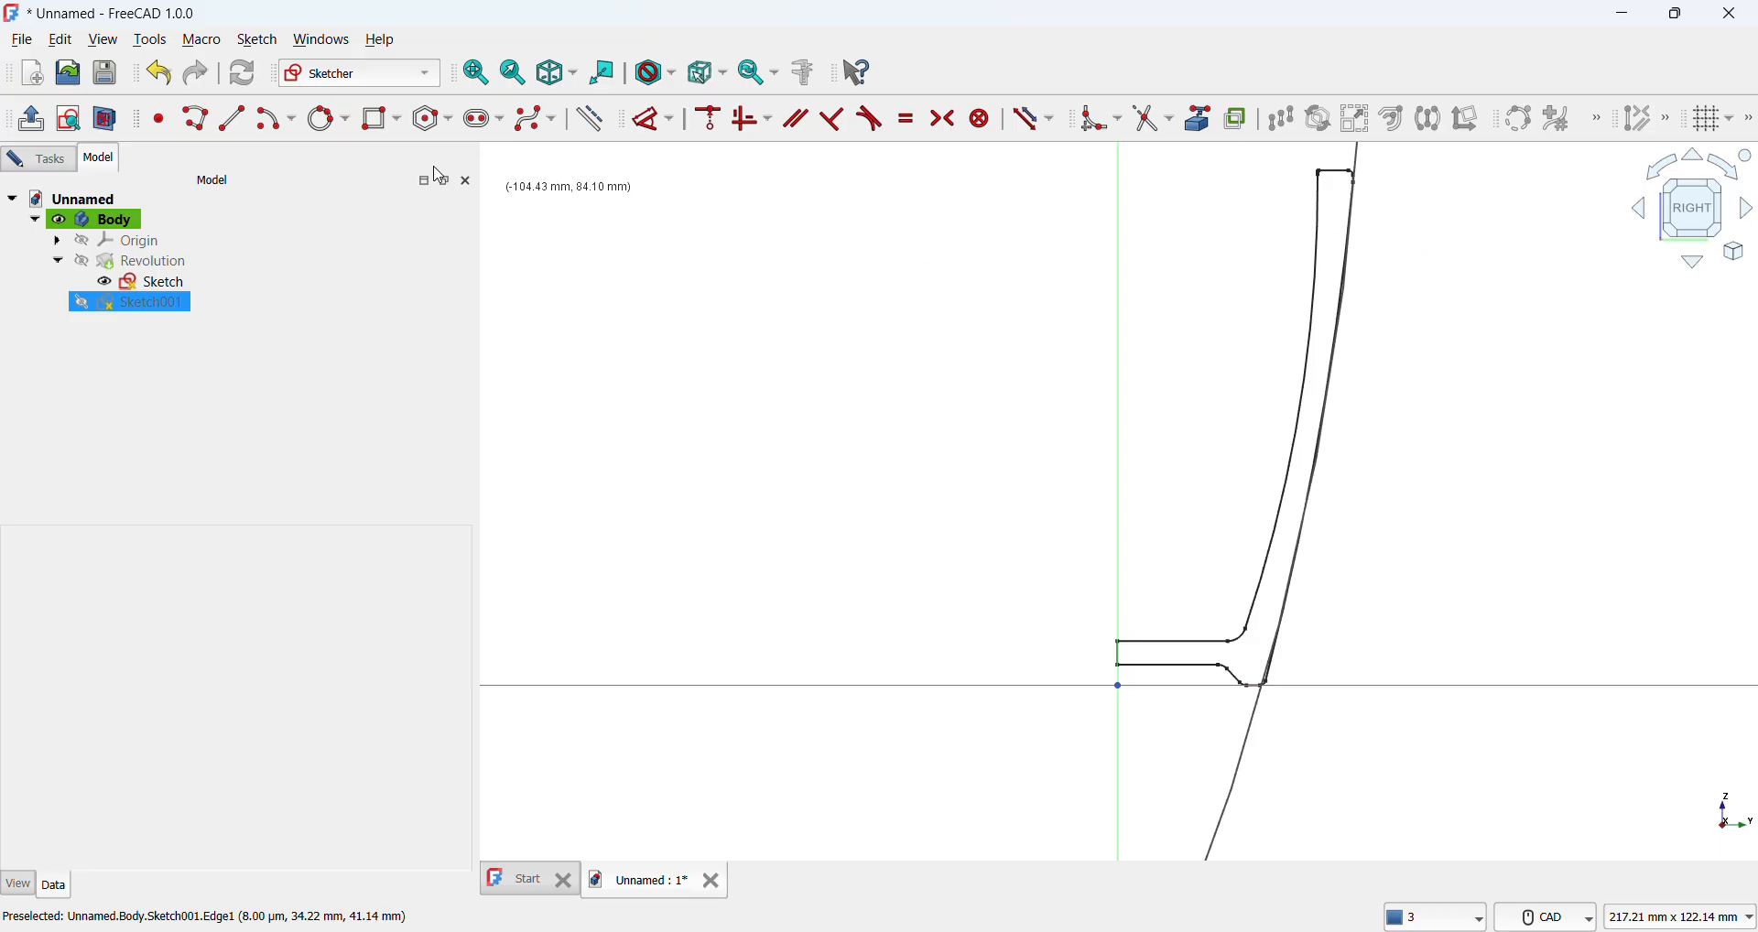
Step: Draw the handle's outer outline as a four-segment polyline from the upper wall arc outward, down and back to the arc near the base
left_click(212, 125)
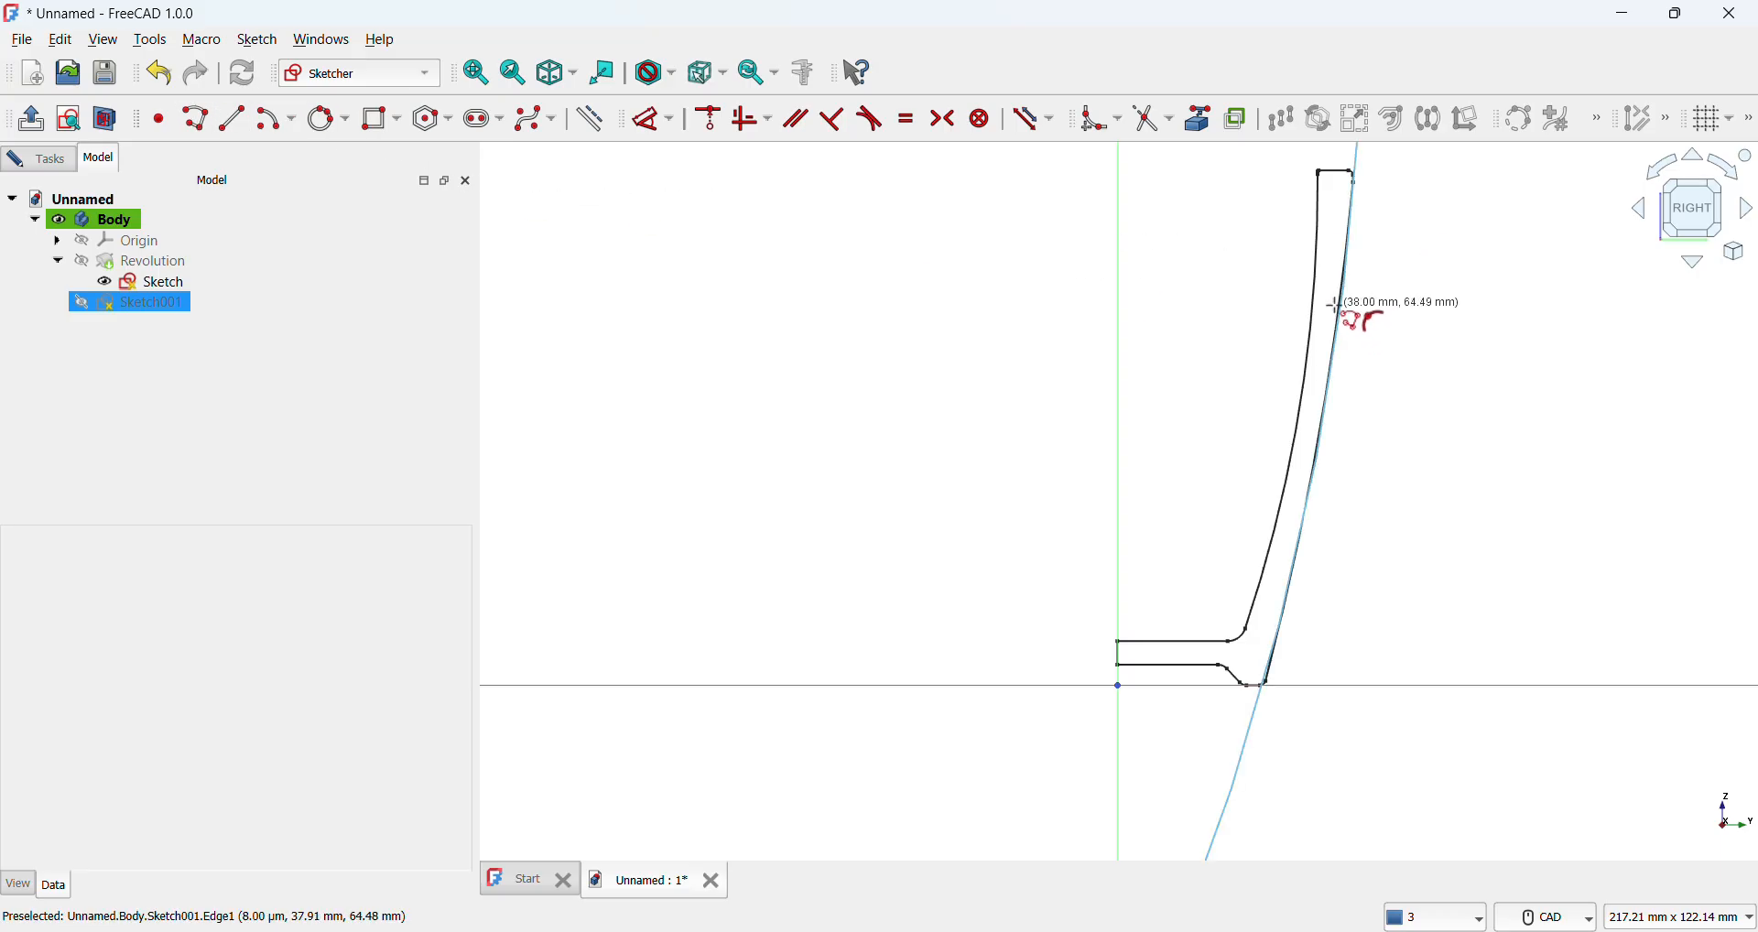
left_click(1340, 328)
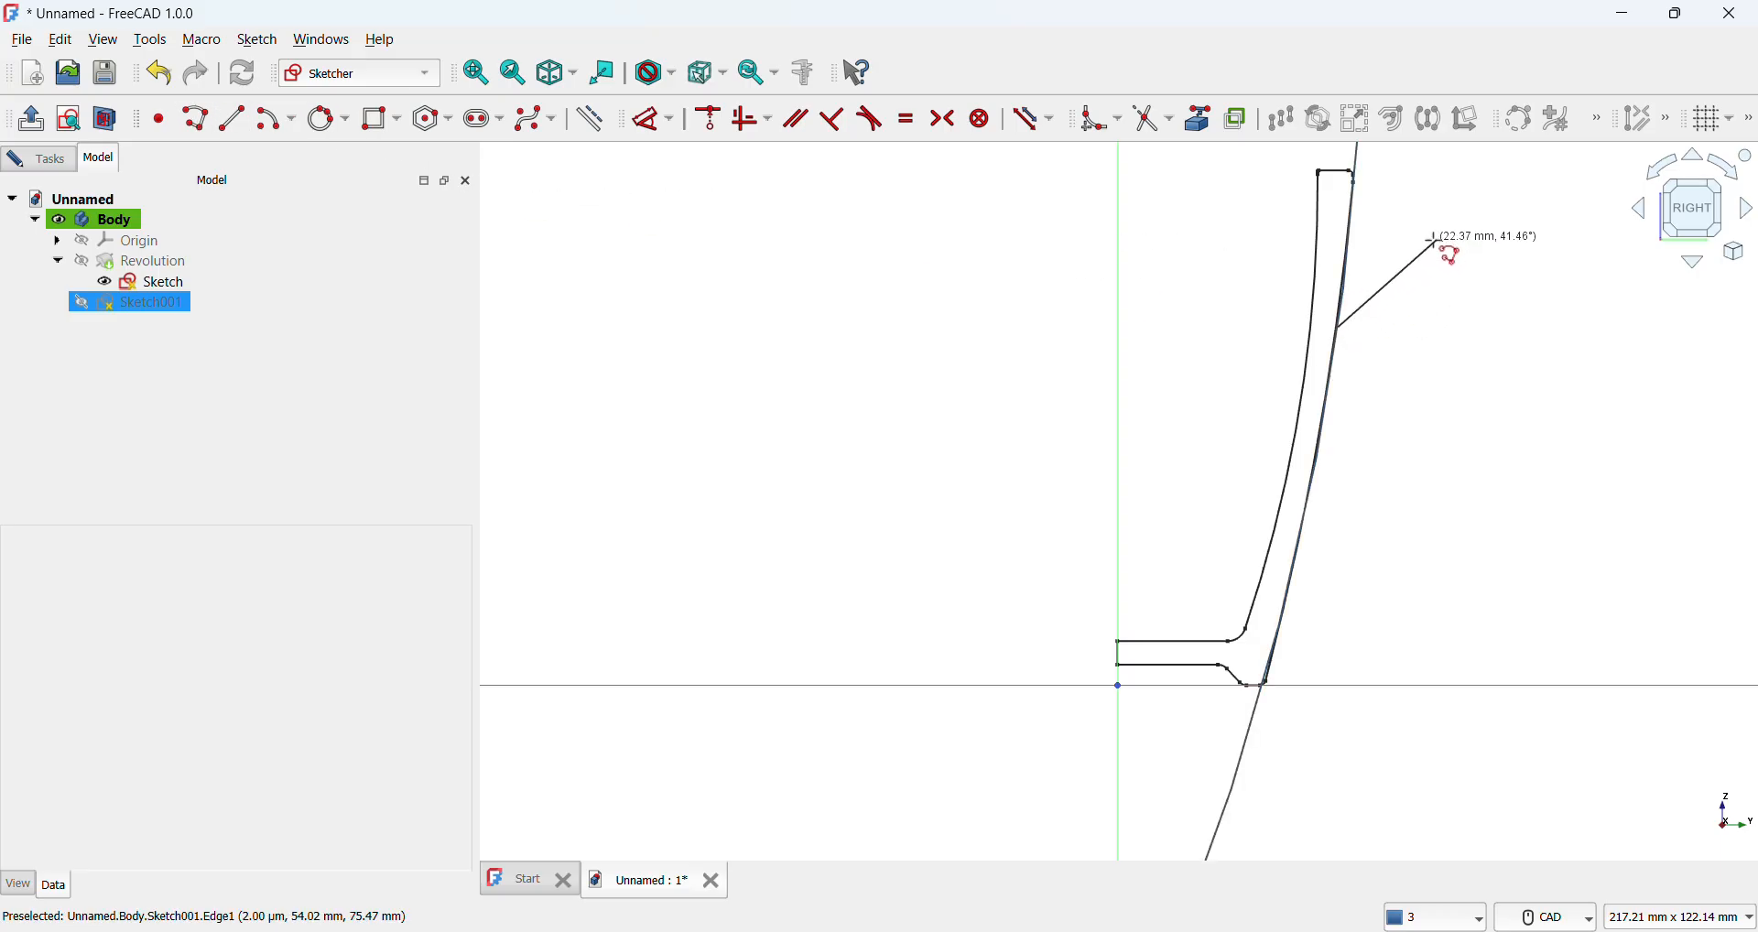
left_click(1561, 235)
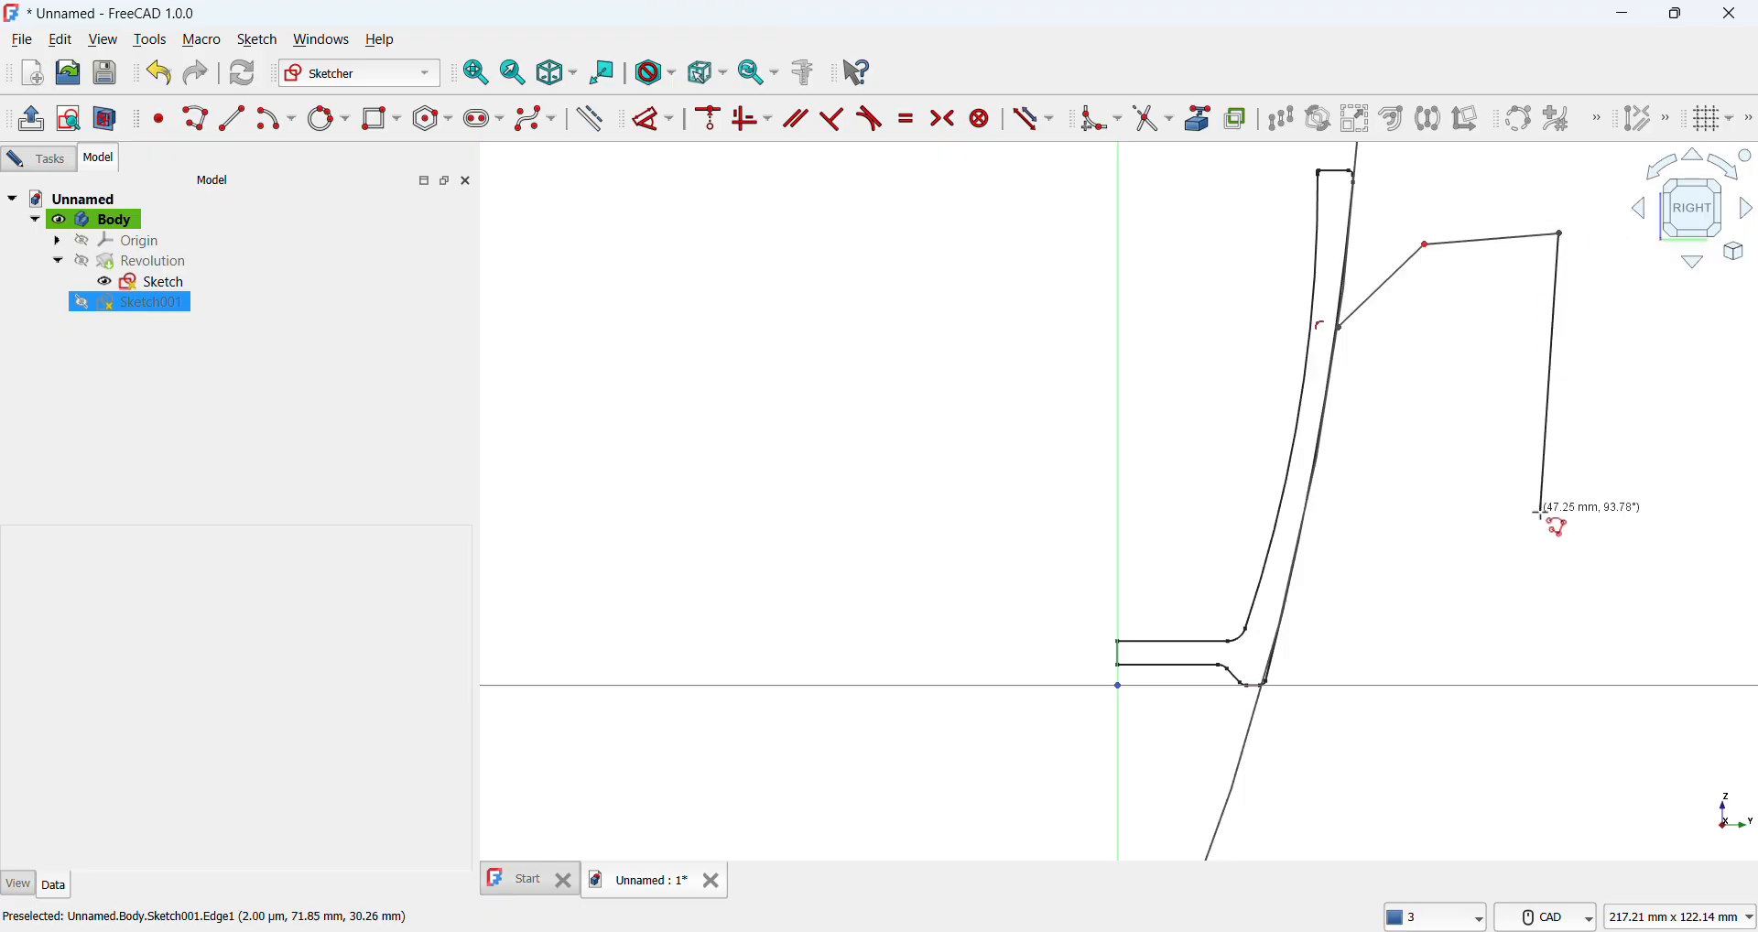
left_click(1474, 612)
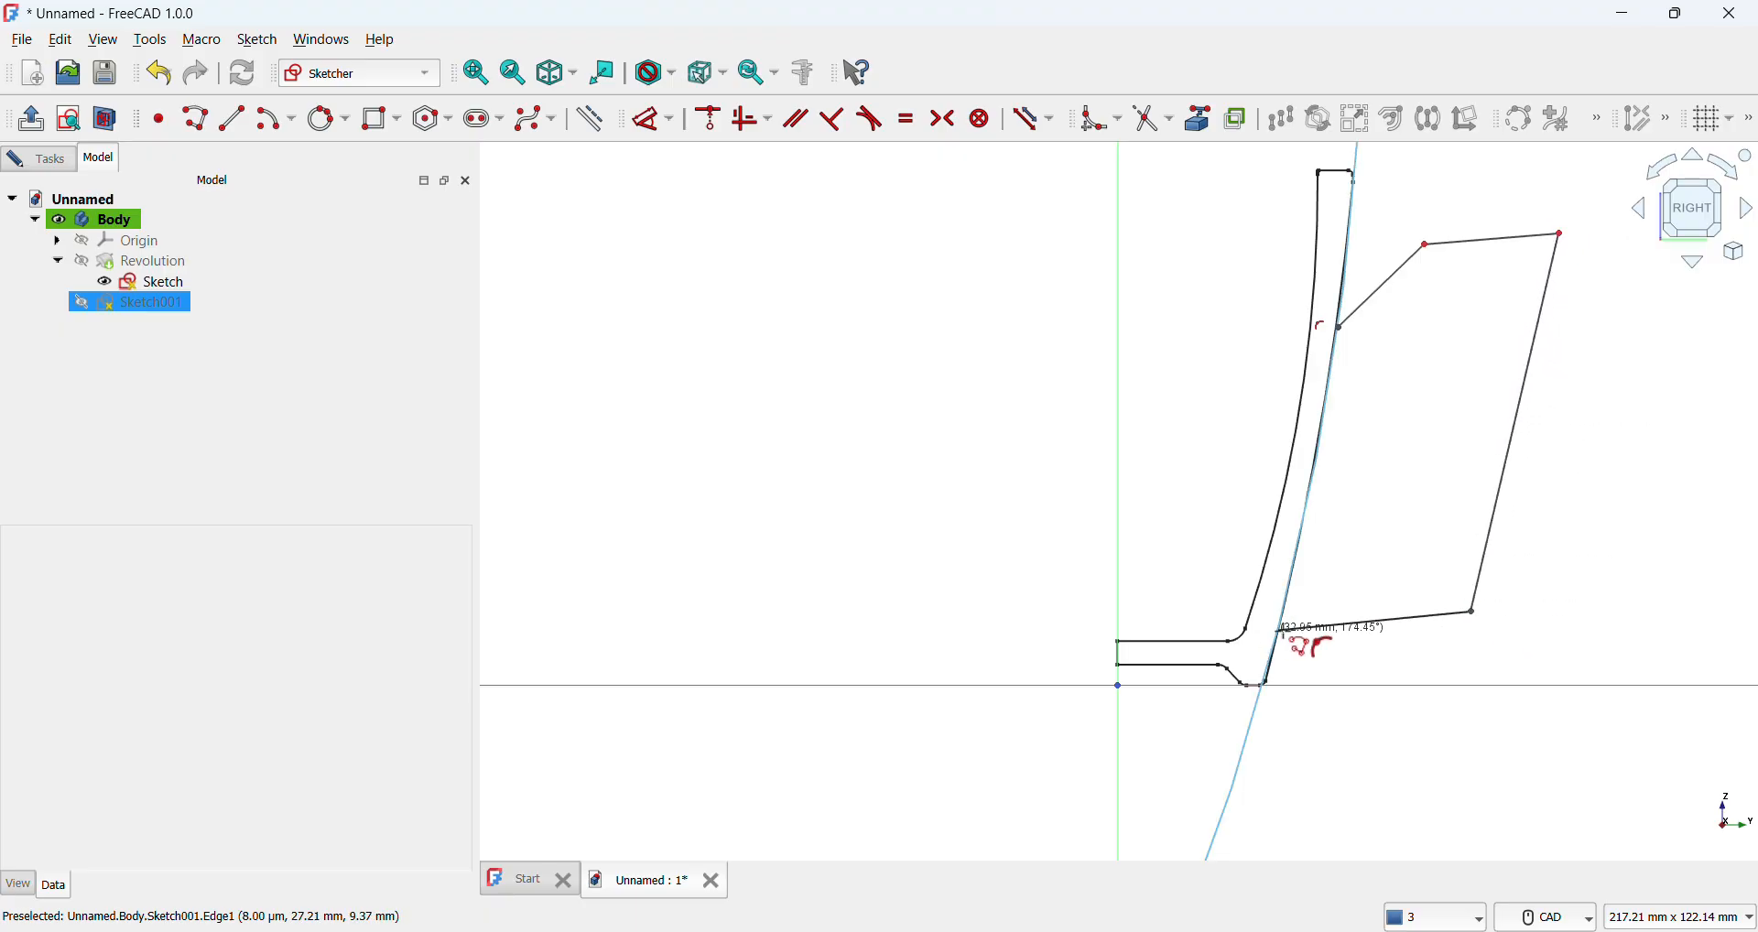
left_click(1278, 632)
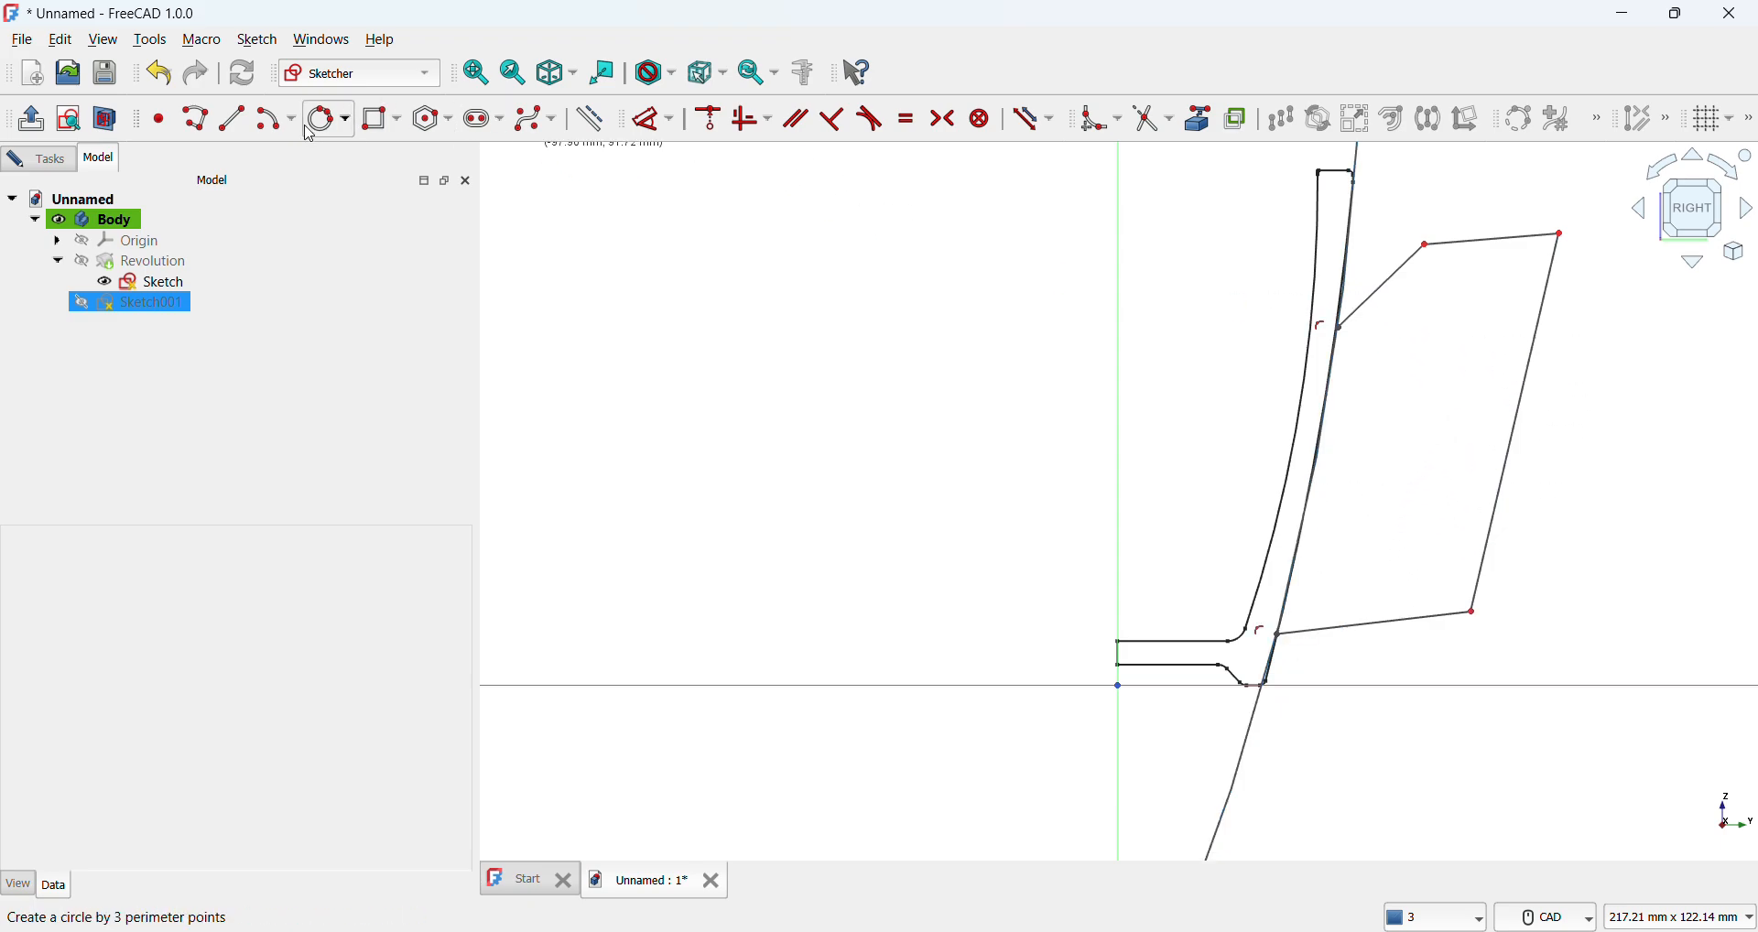
Step: Draw the handle's inner outline as a four-segment polyline inside the outer one, with the long side about 55 mm, ending on the wall arc
left_click(195, 119)
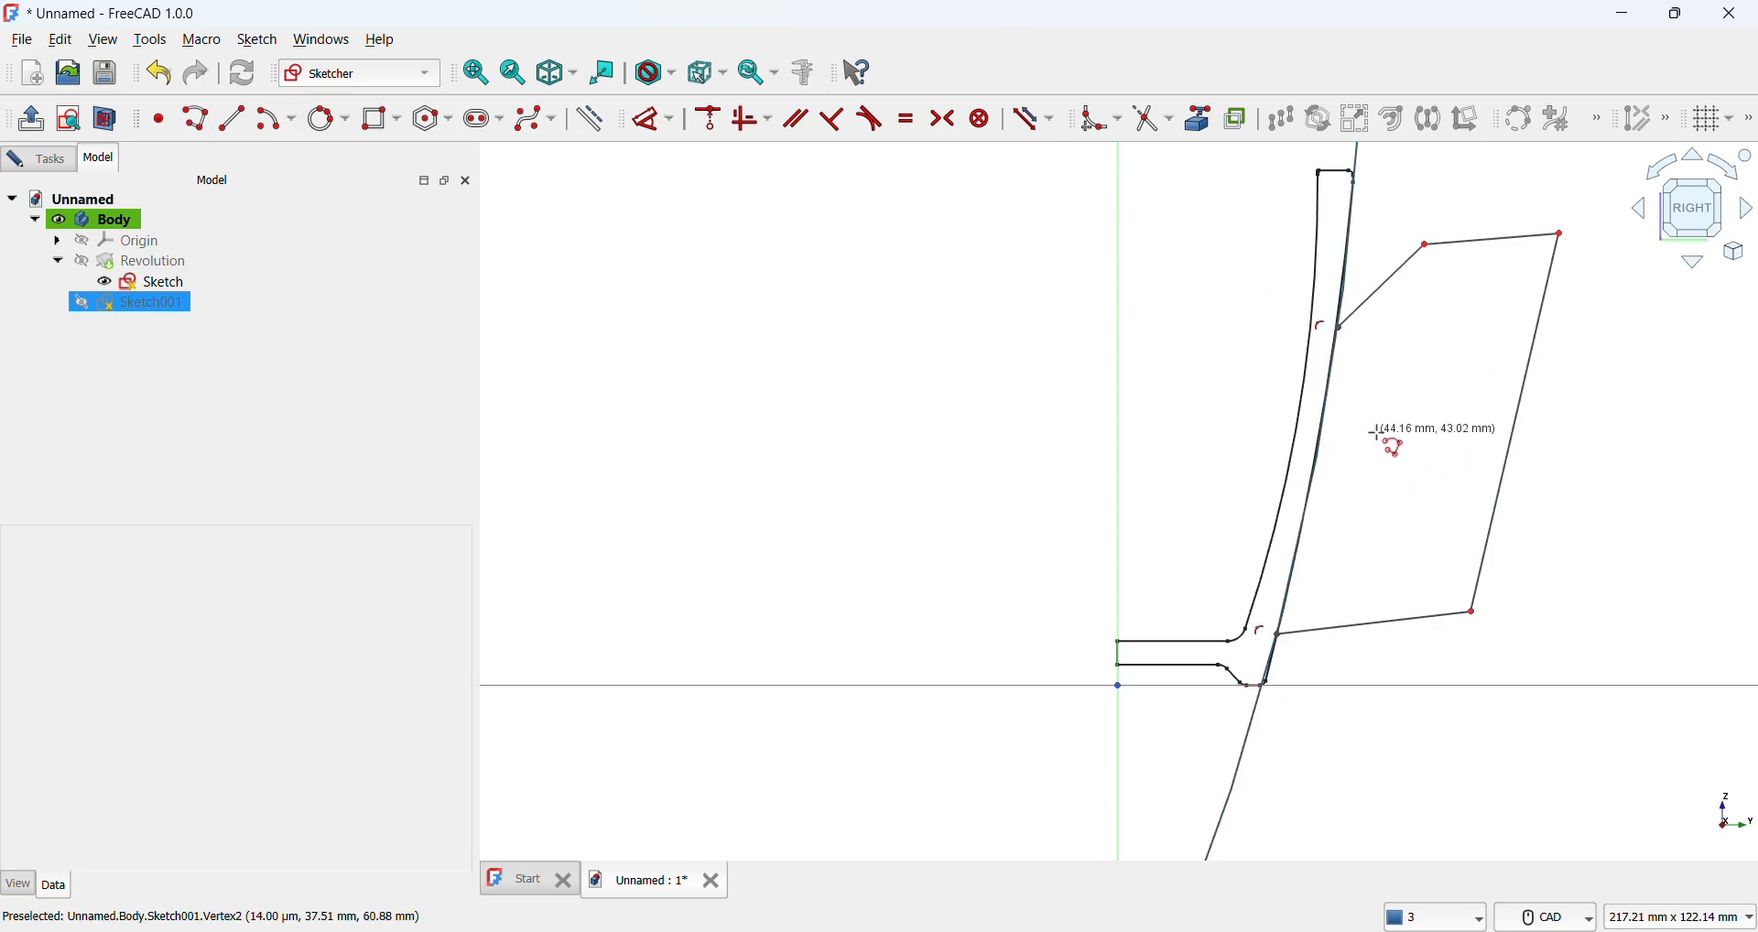
left_click(1334, 361)
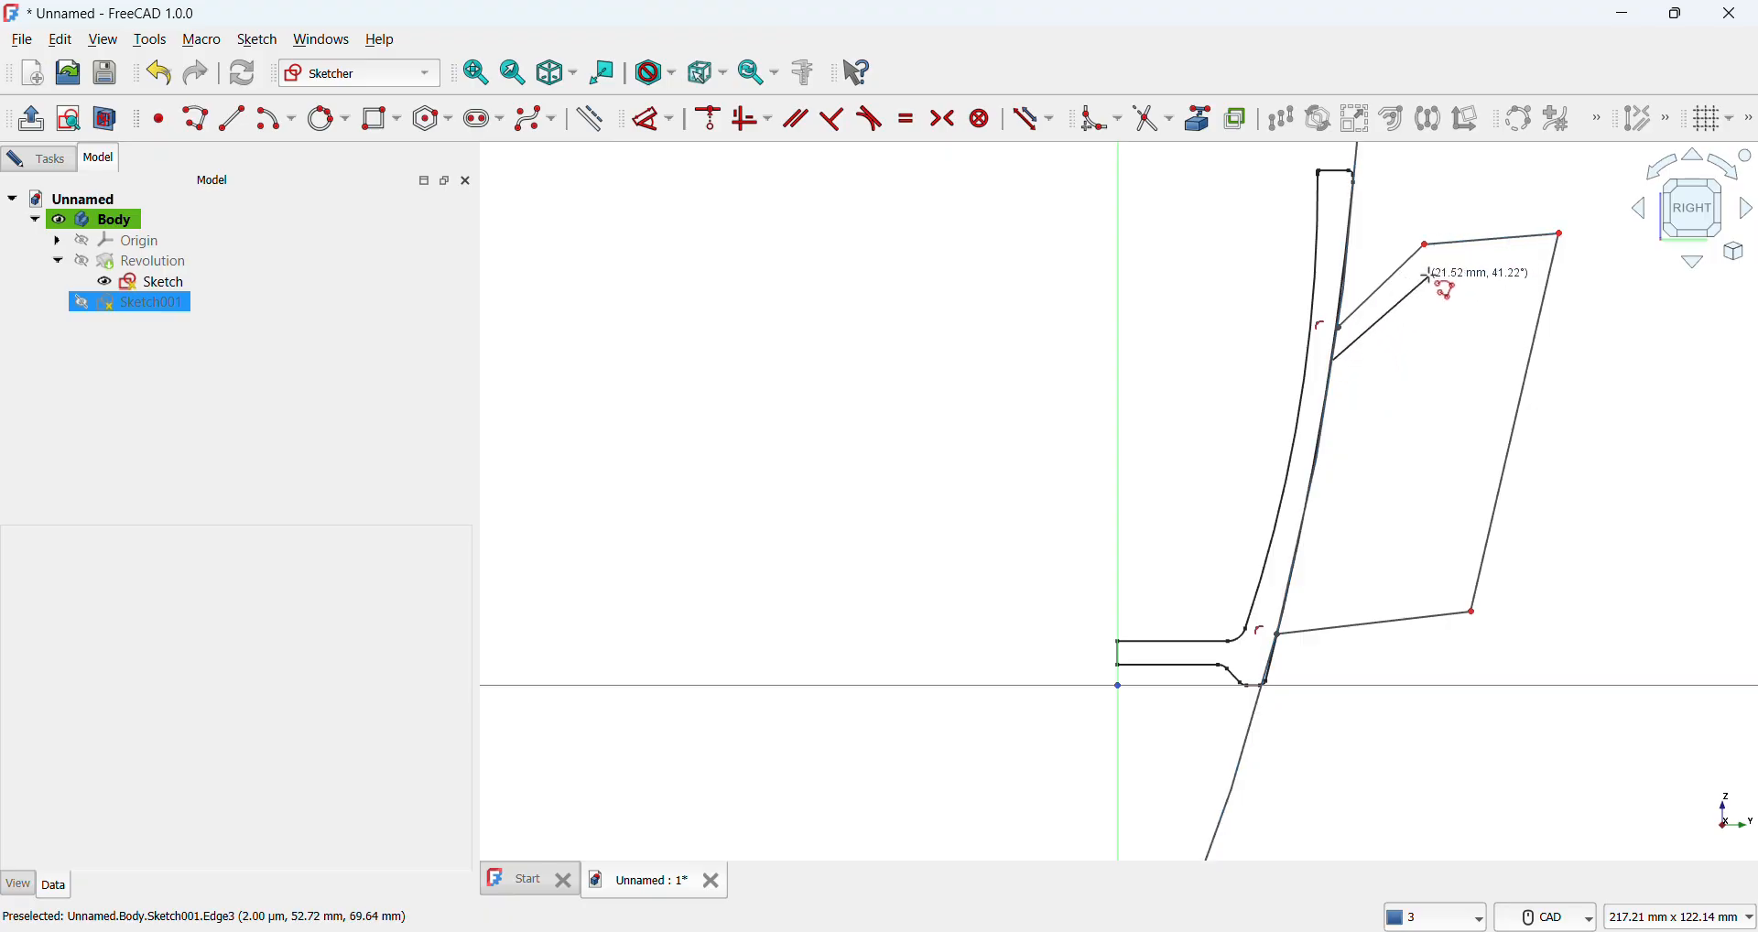
left_click(1435, 268)
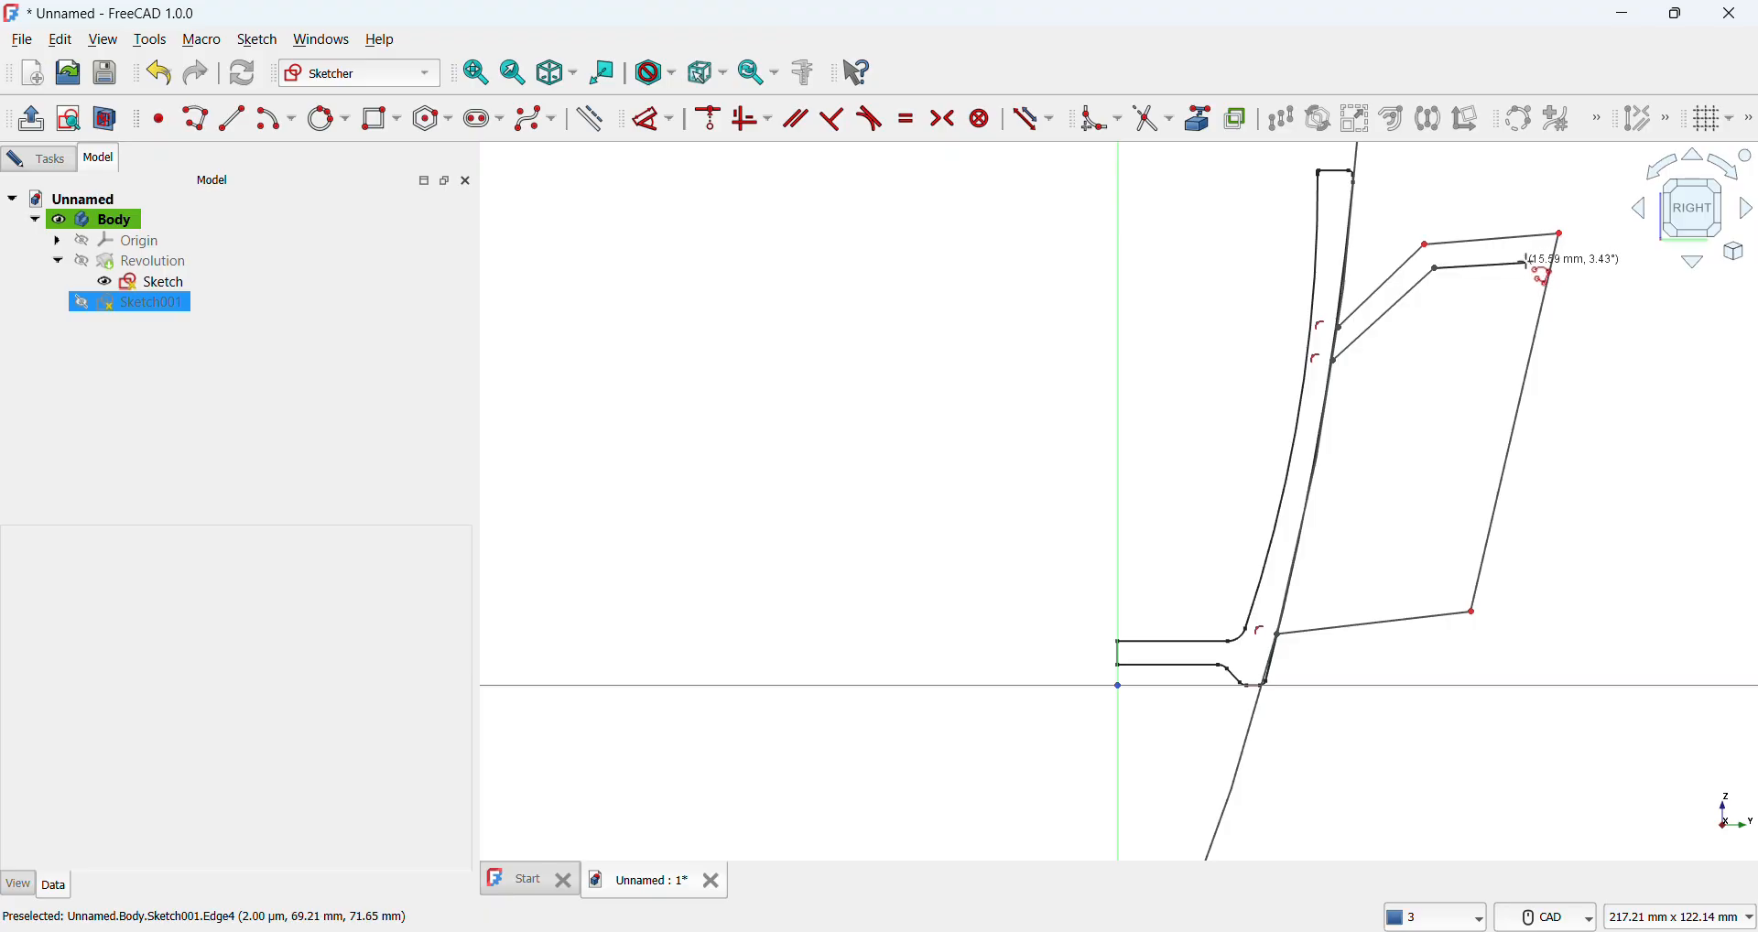
left_click(1525, 261)
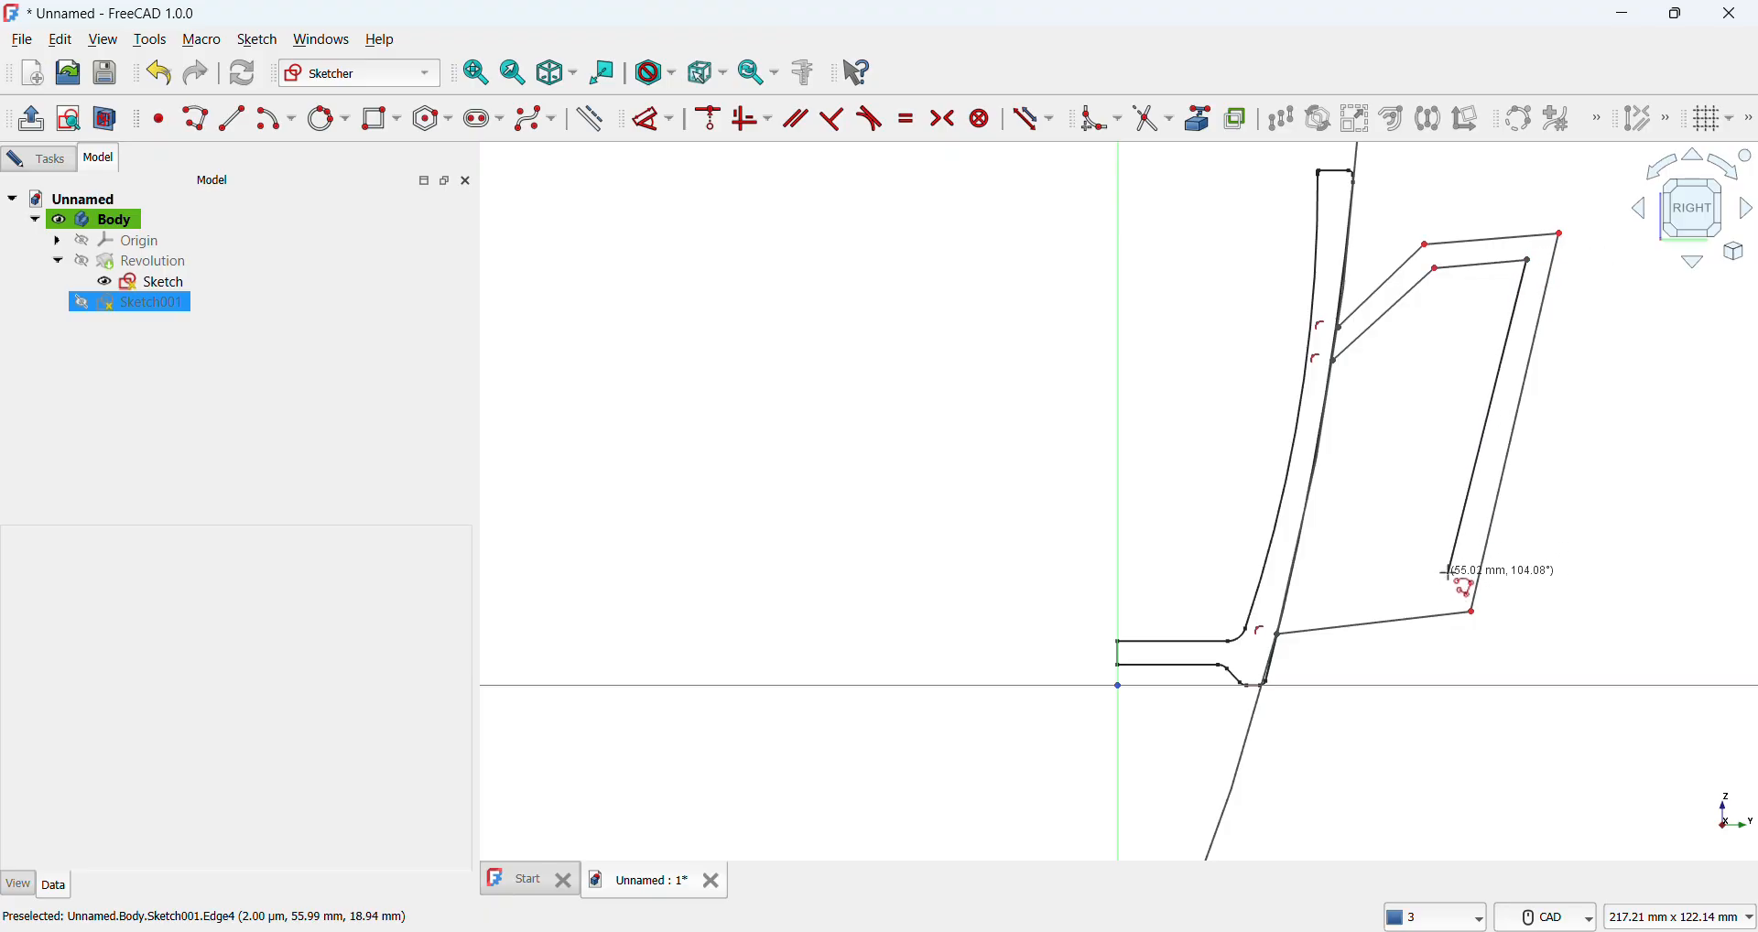
left_click(1451, 572)
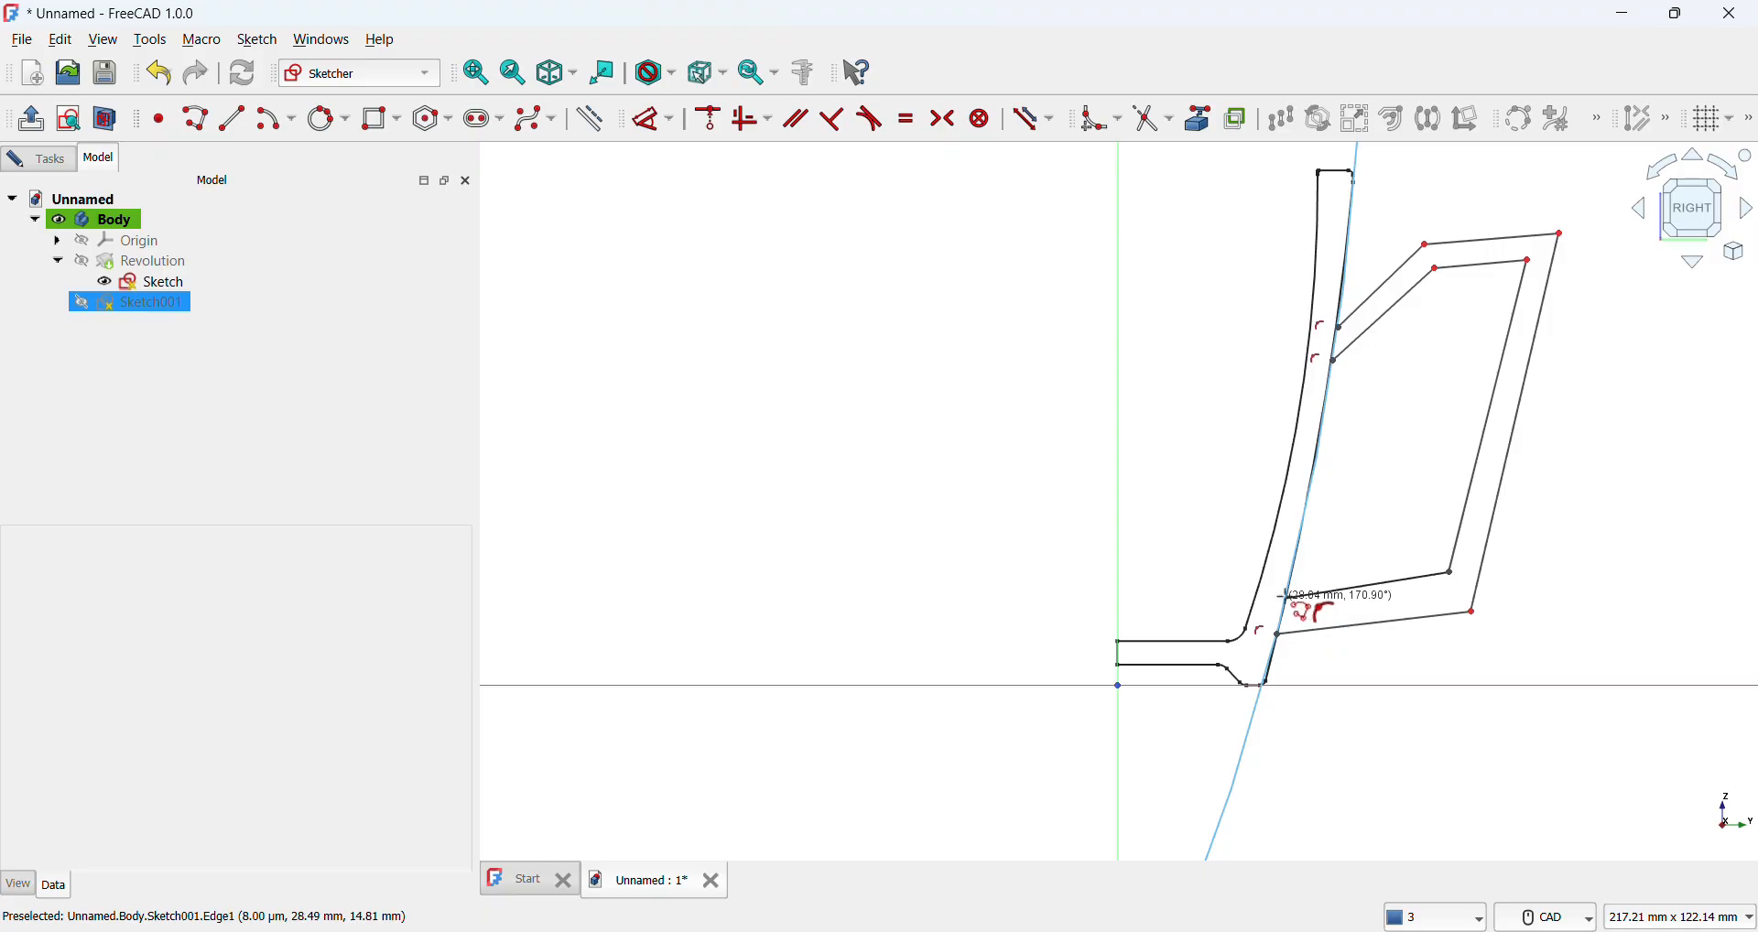
left_click(1289, 598)
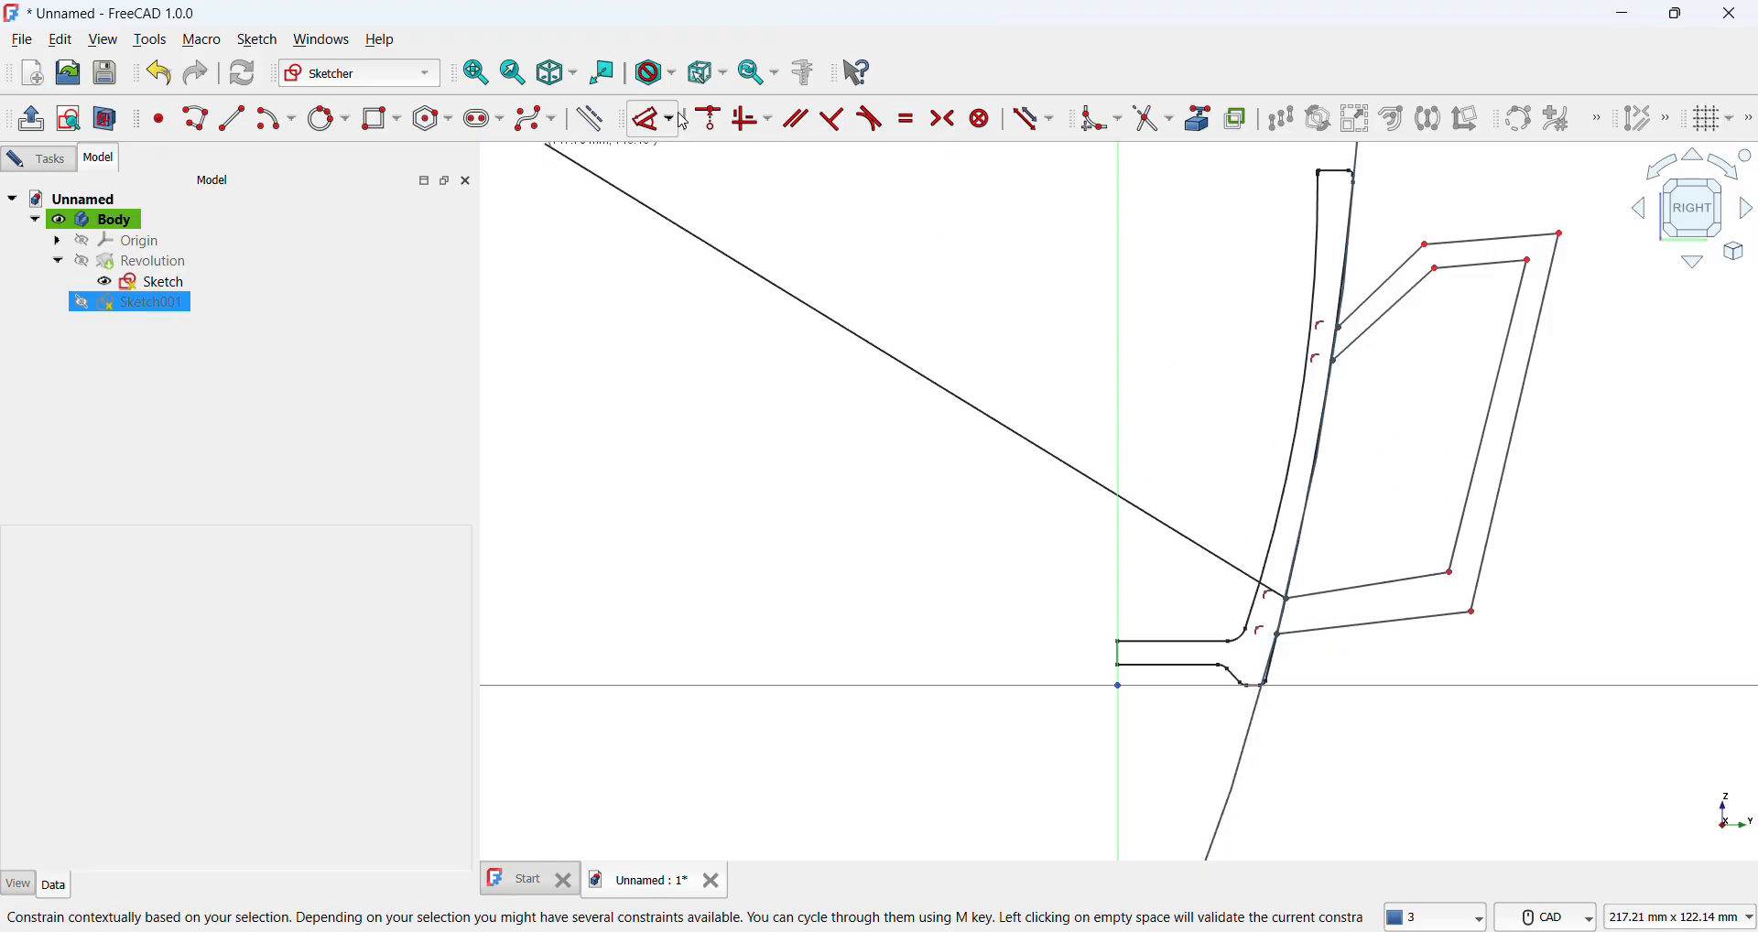
Step: Trim the circle above and below the handle and between the inner outline's two ends on the wall
left_click(1154, 118)
left_click(1356, 153)
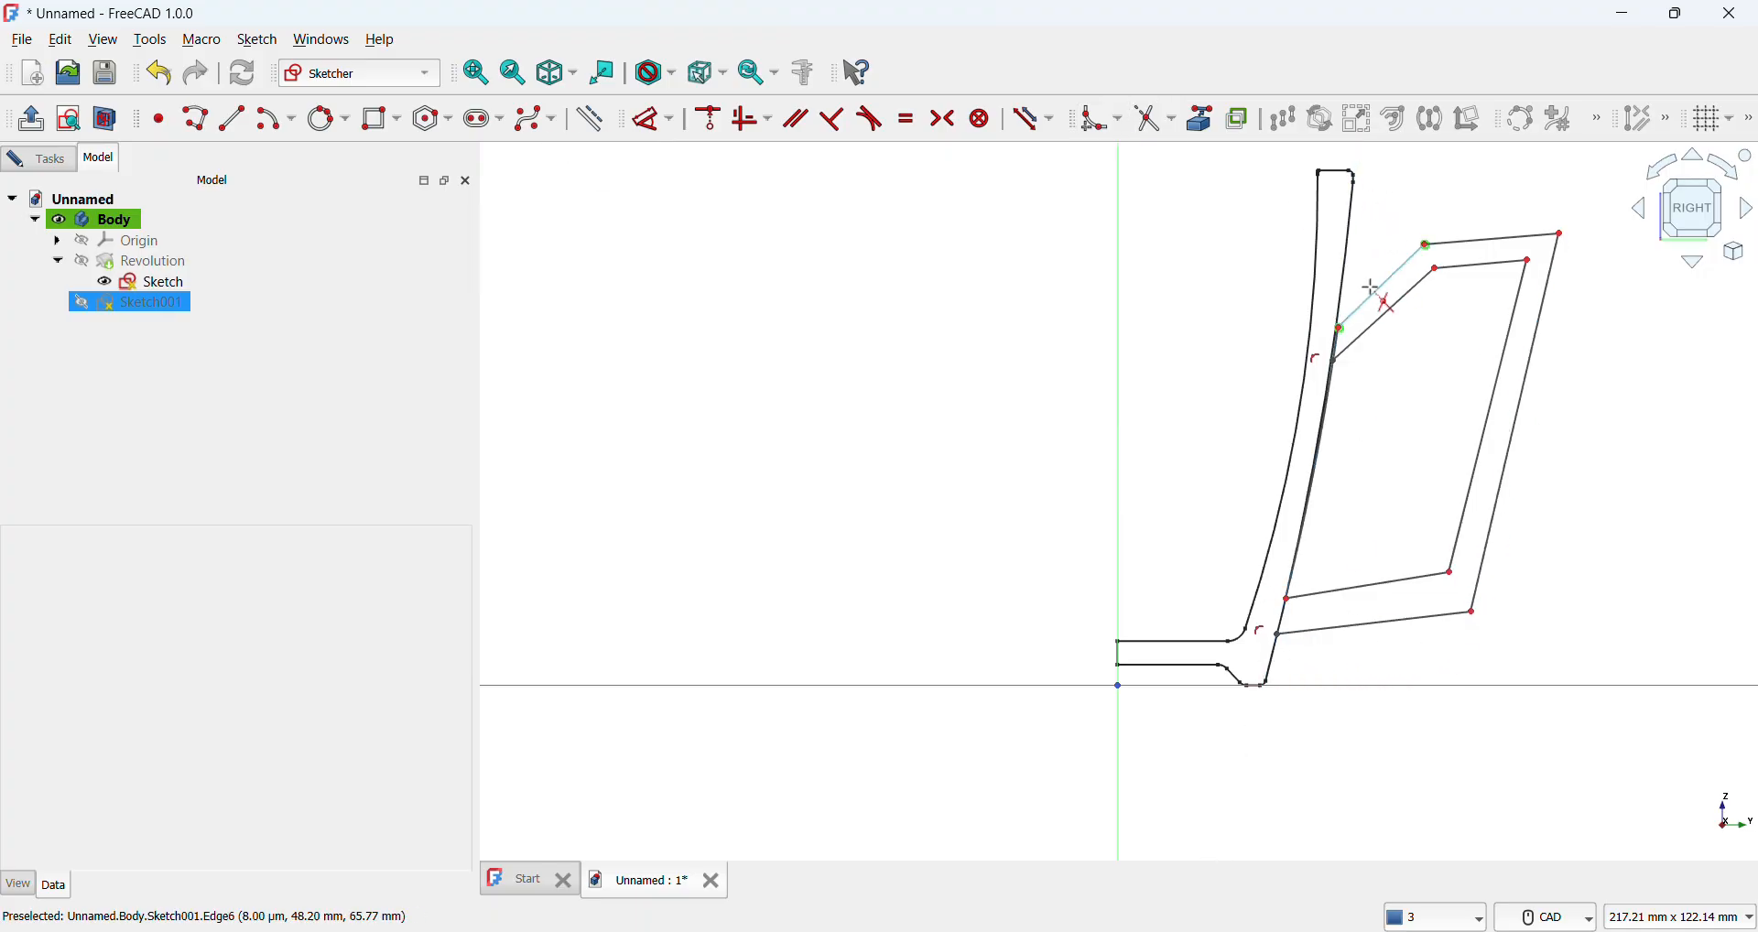
left_click(1334, 396)
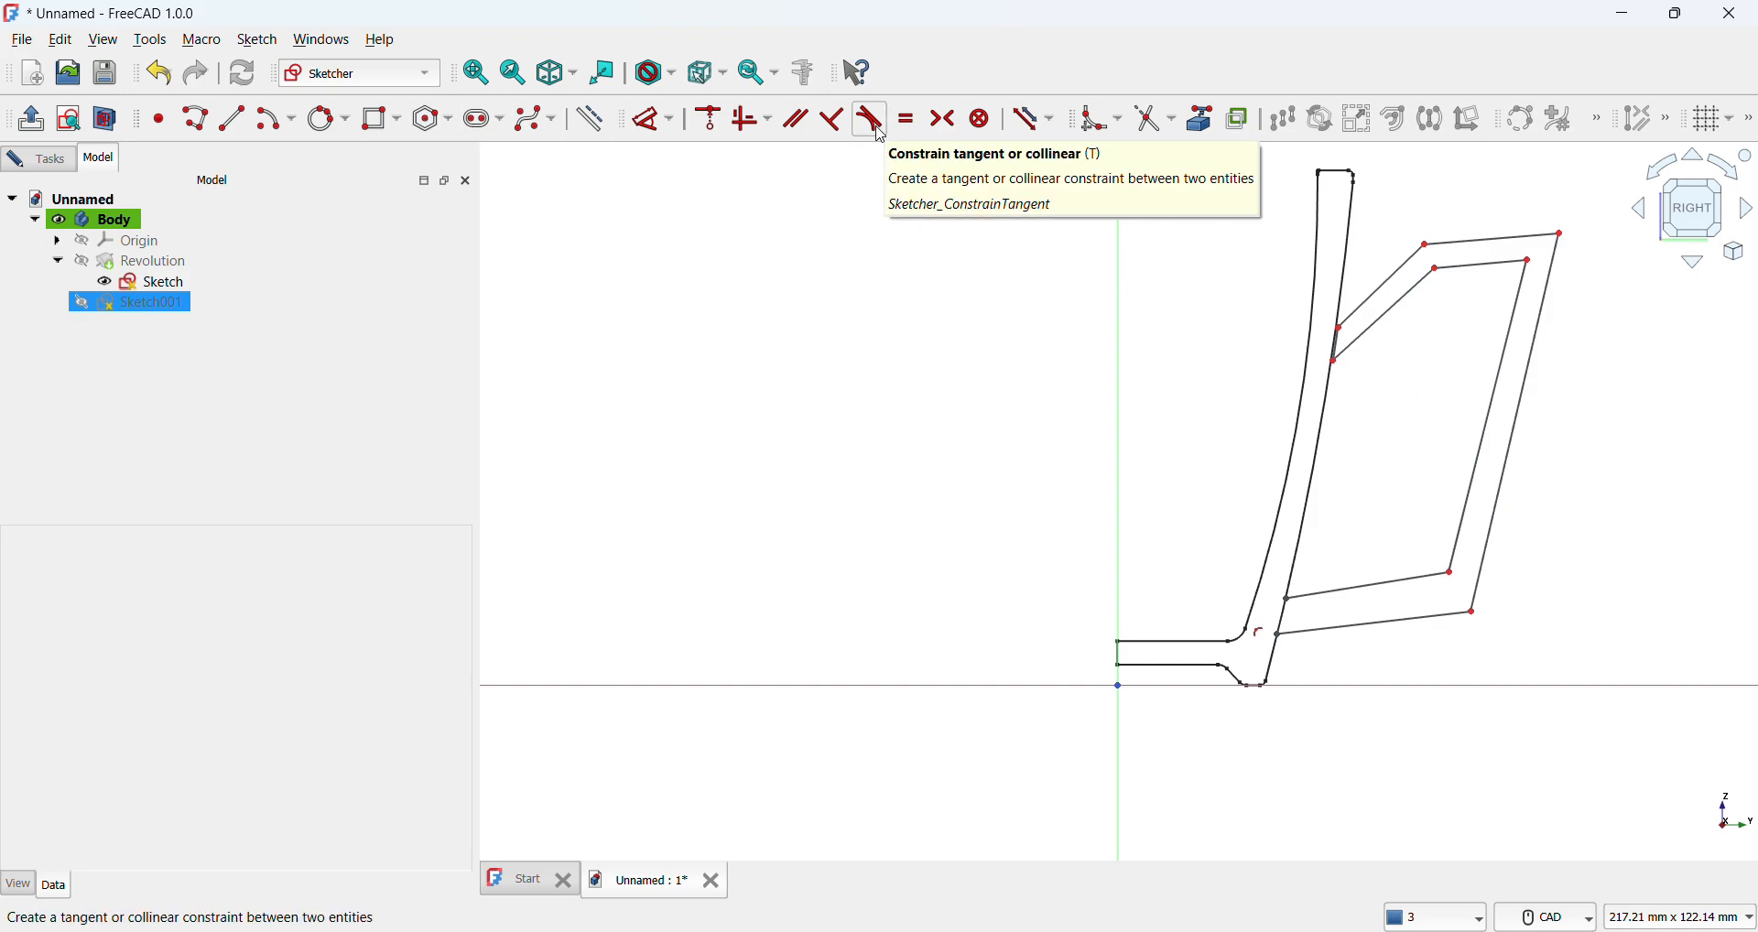
Step: Fillet the inner and outer outline corners where the handle's sloping upper segments meet its near-horizontal segments
left_click(1102, 123)
left_click(1416, 285)
left_click(1456, 268)
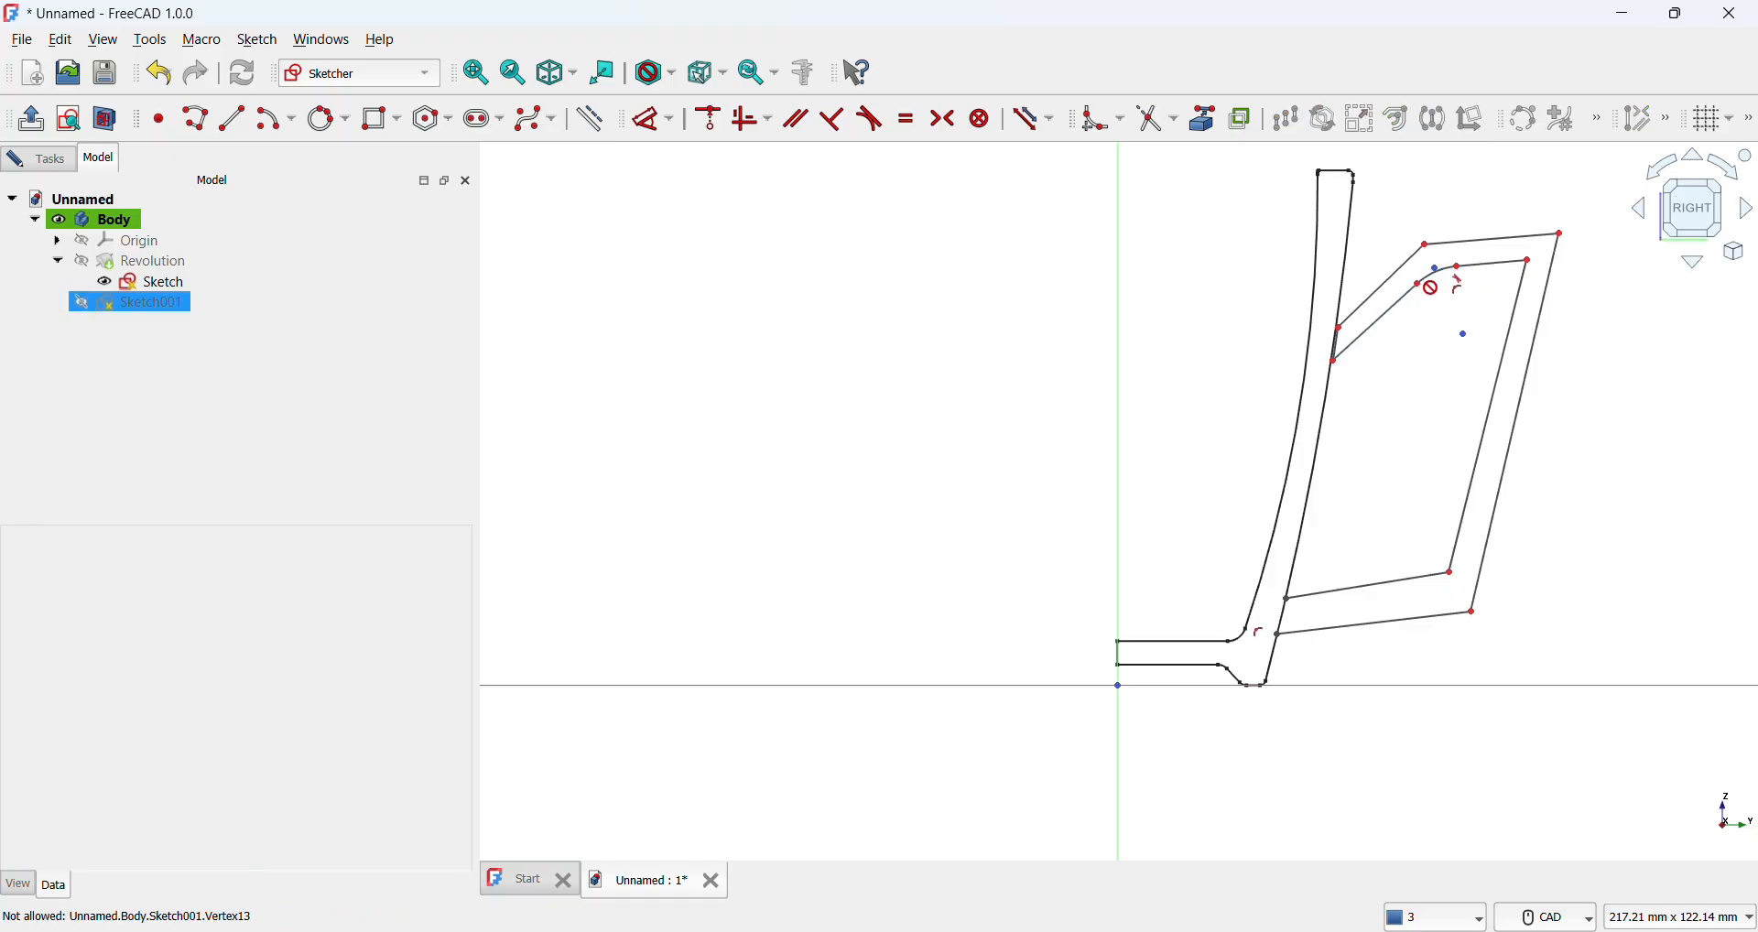
left_click(1410, 263)
left_click(1432, 246)
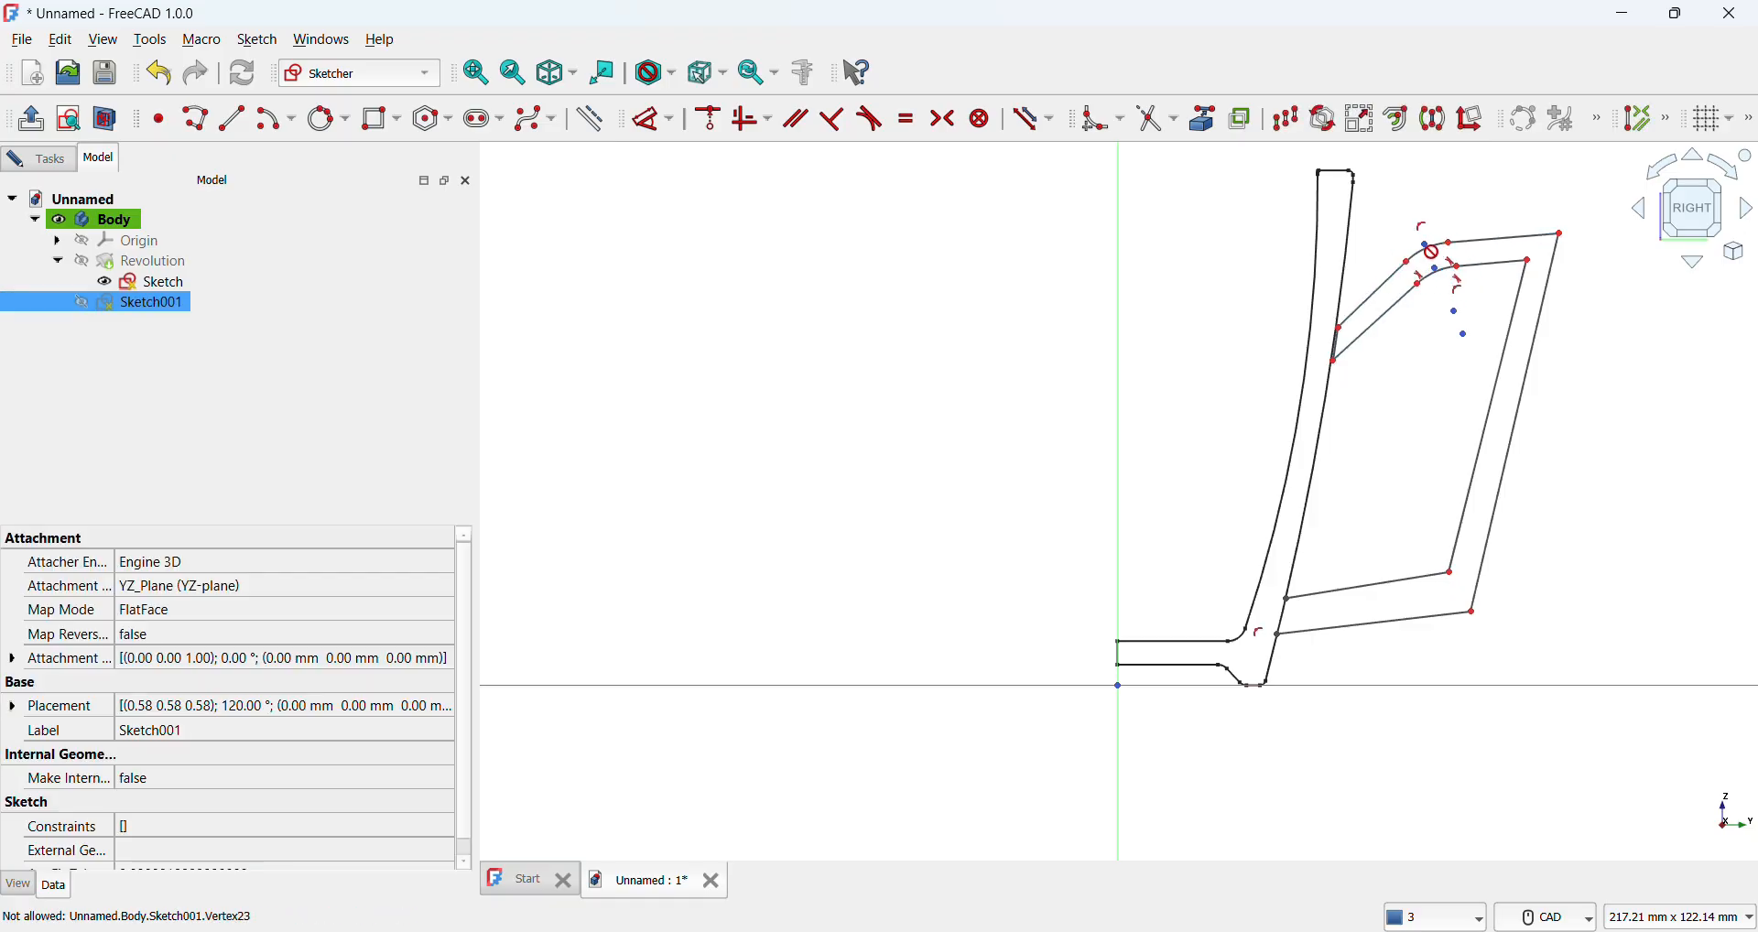
Step: Fillet the handle's upper far corners on both the outer and inner outlines
left_click(1533, 240)
left_click(1549, 257)
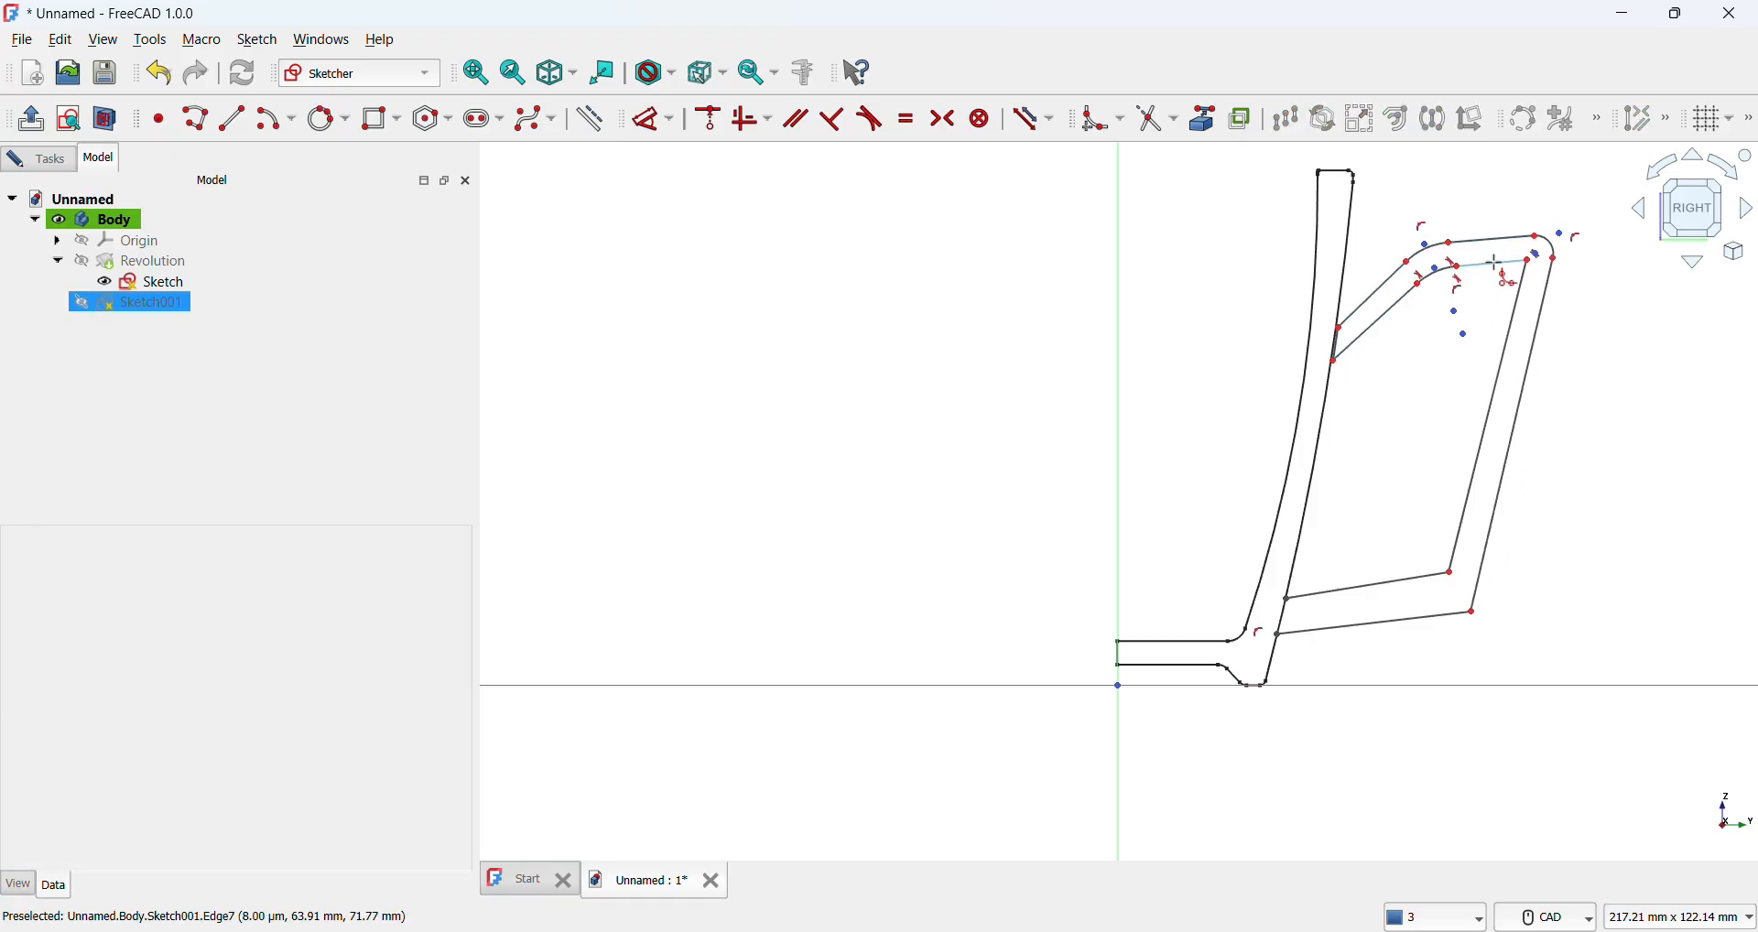
left_click(1527, 280)
left_click(1519, 280)
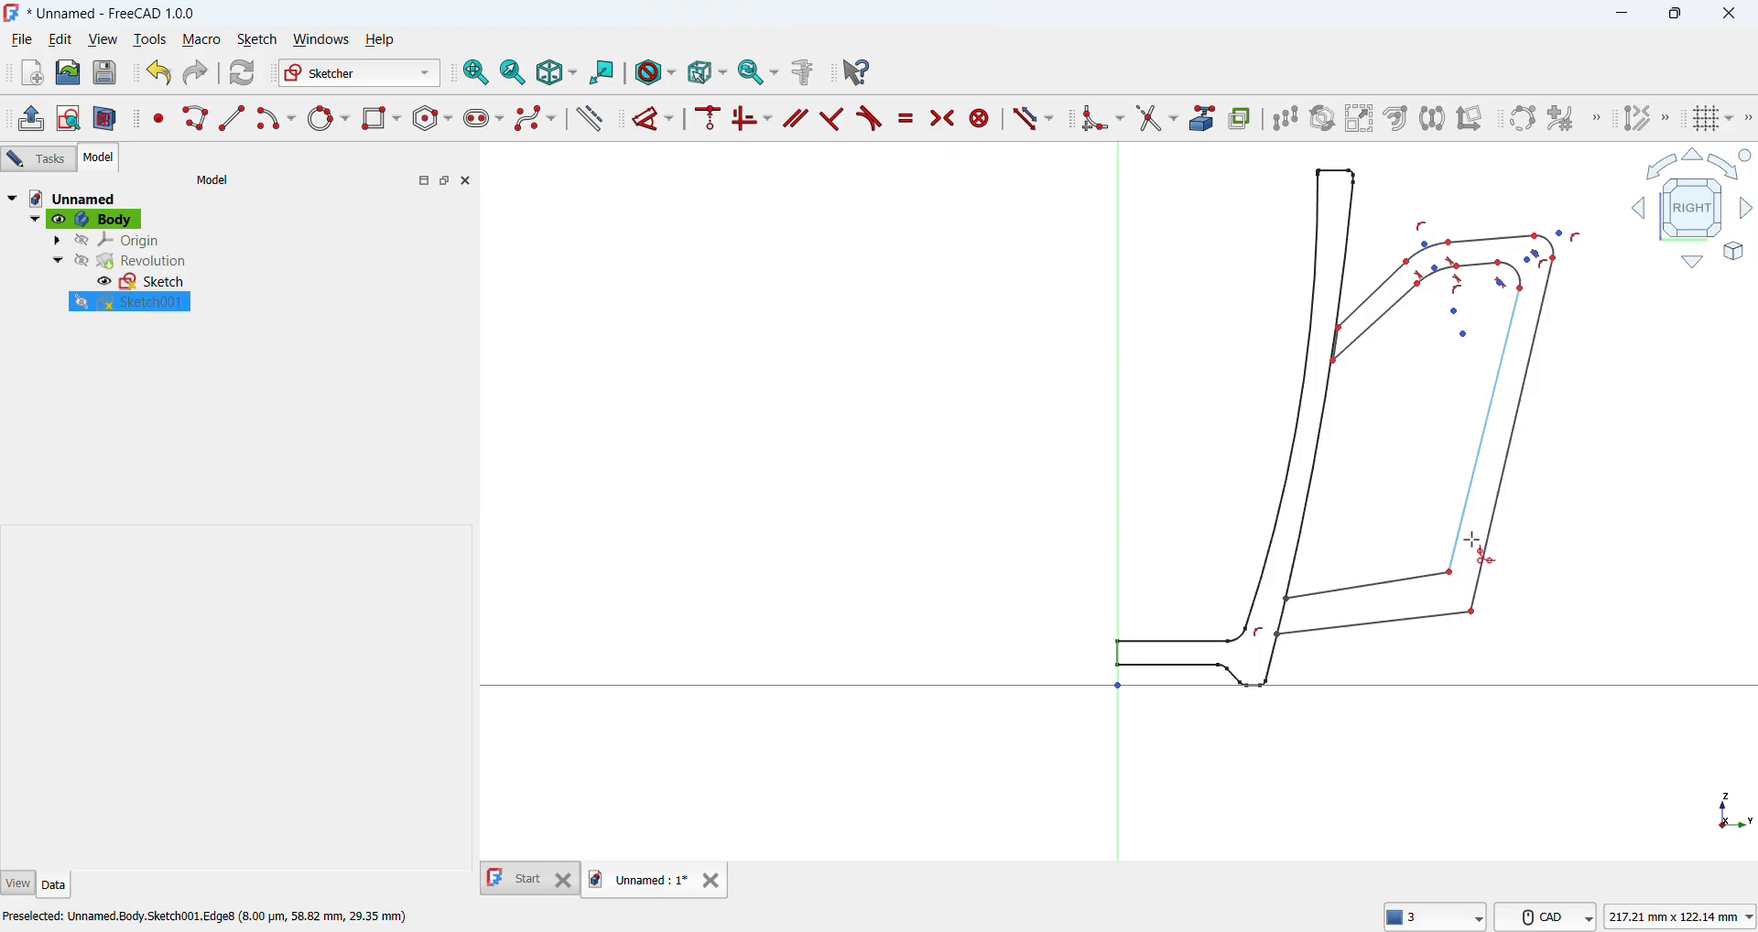
Step: Fillet the handle's lower far corners on the inner and outer outlines, with the outer fillet larger
left_click(1432, 580)
left_click(1453, 555)
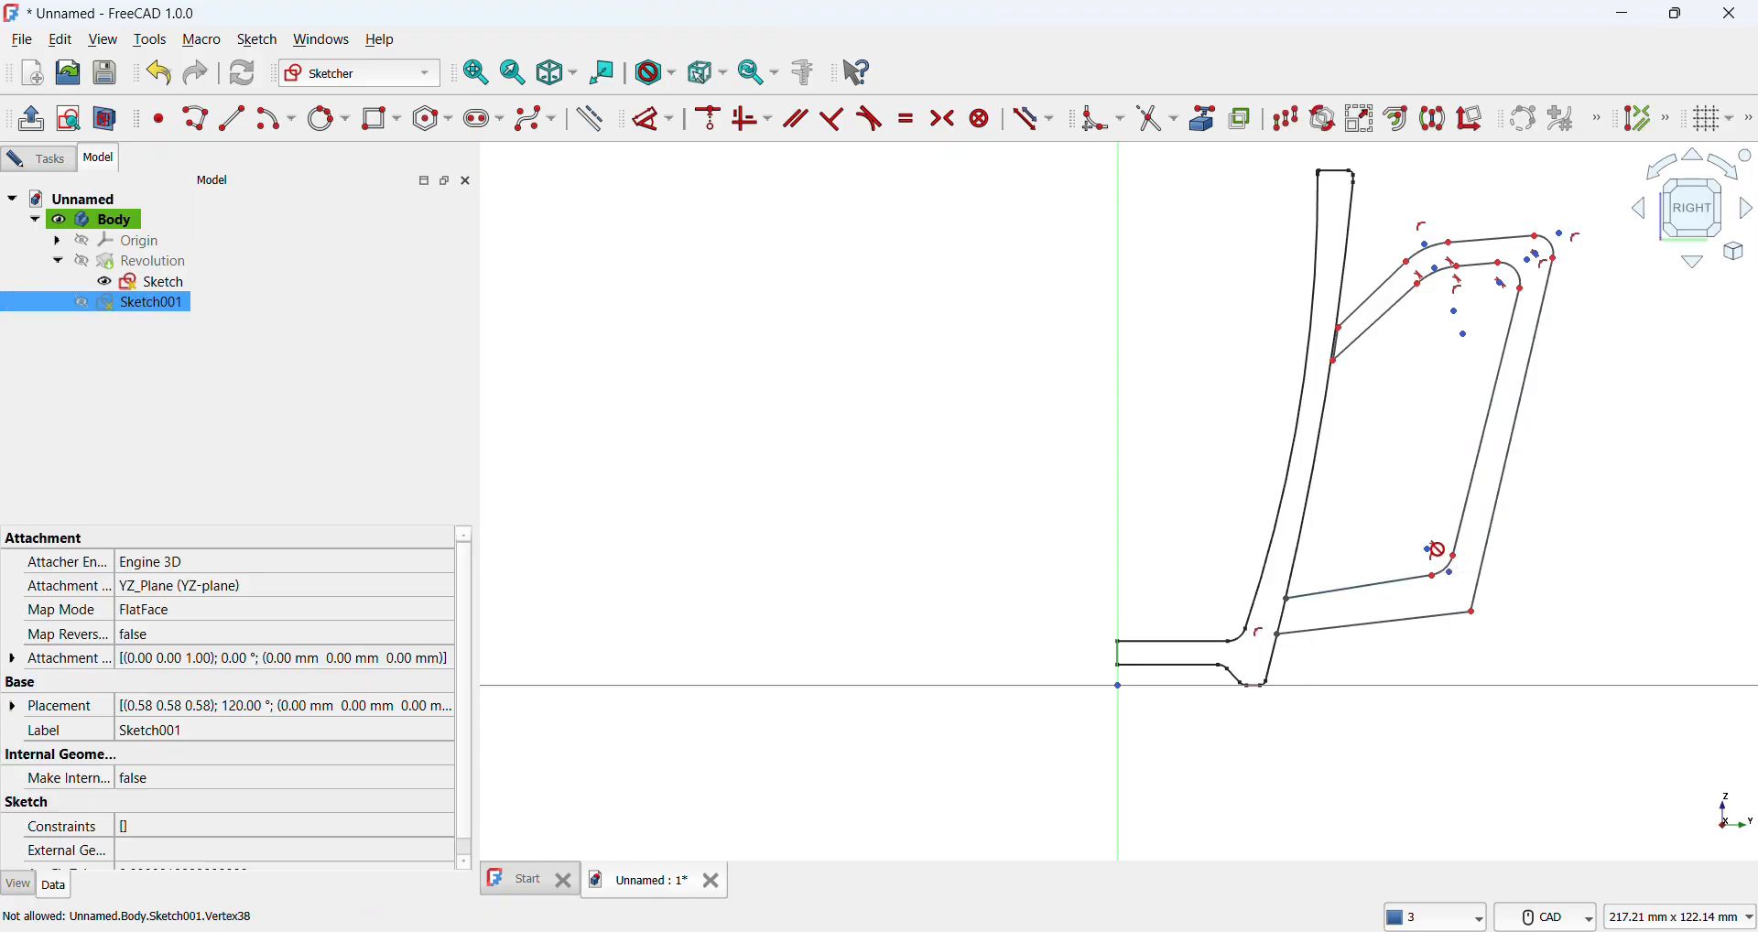
left_click(1413, 621)
left_click(1483, 561)
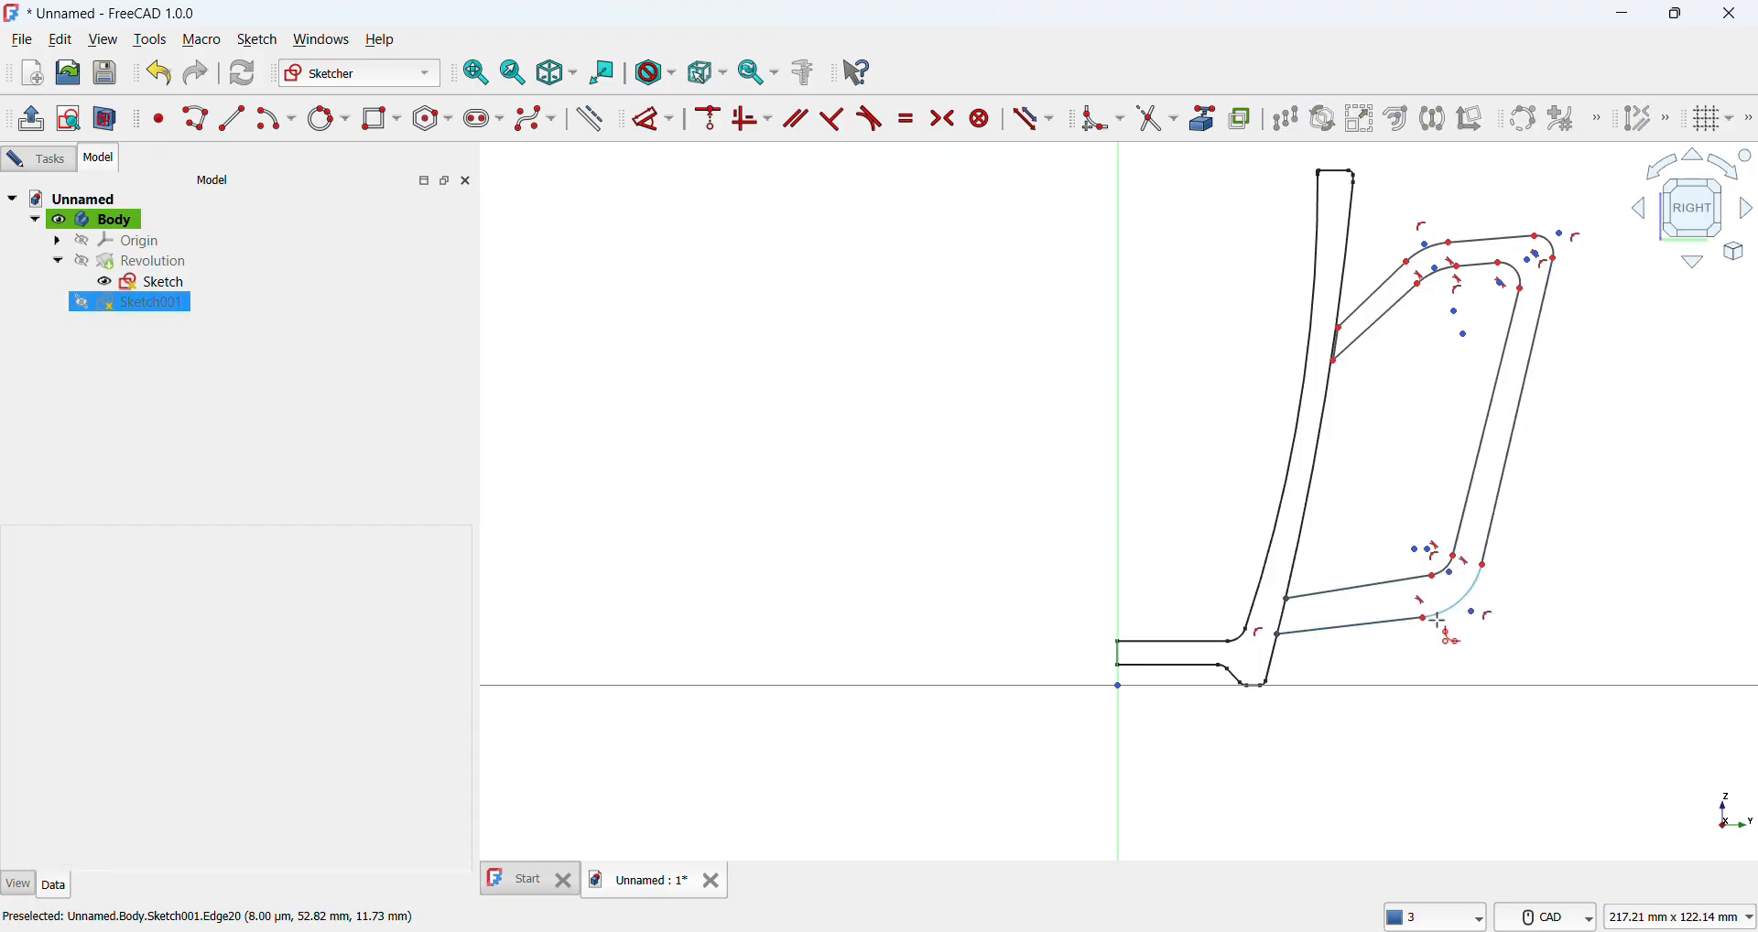
Step: Add larger fillets at the inner outline's lower far corner and the outer outline's upper far corner
left_click(1394, 586)
left_click(1469, 473)
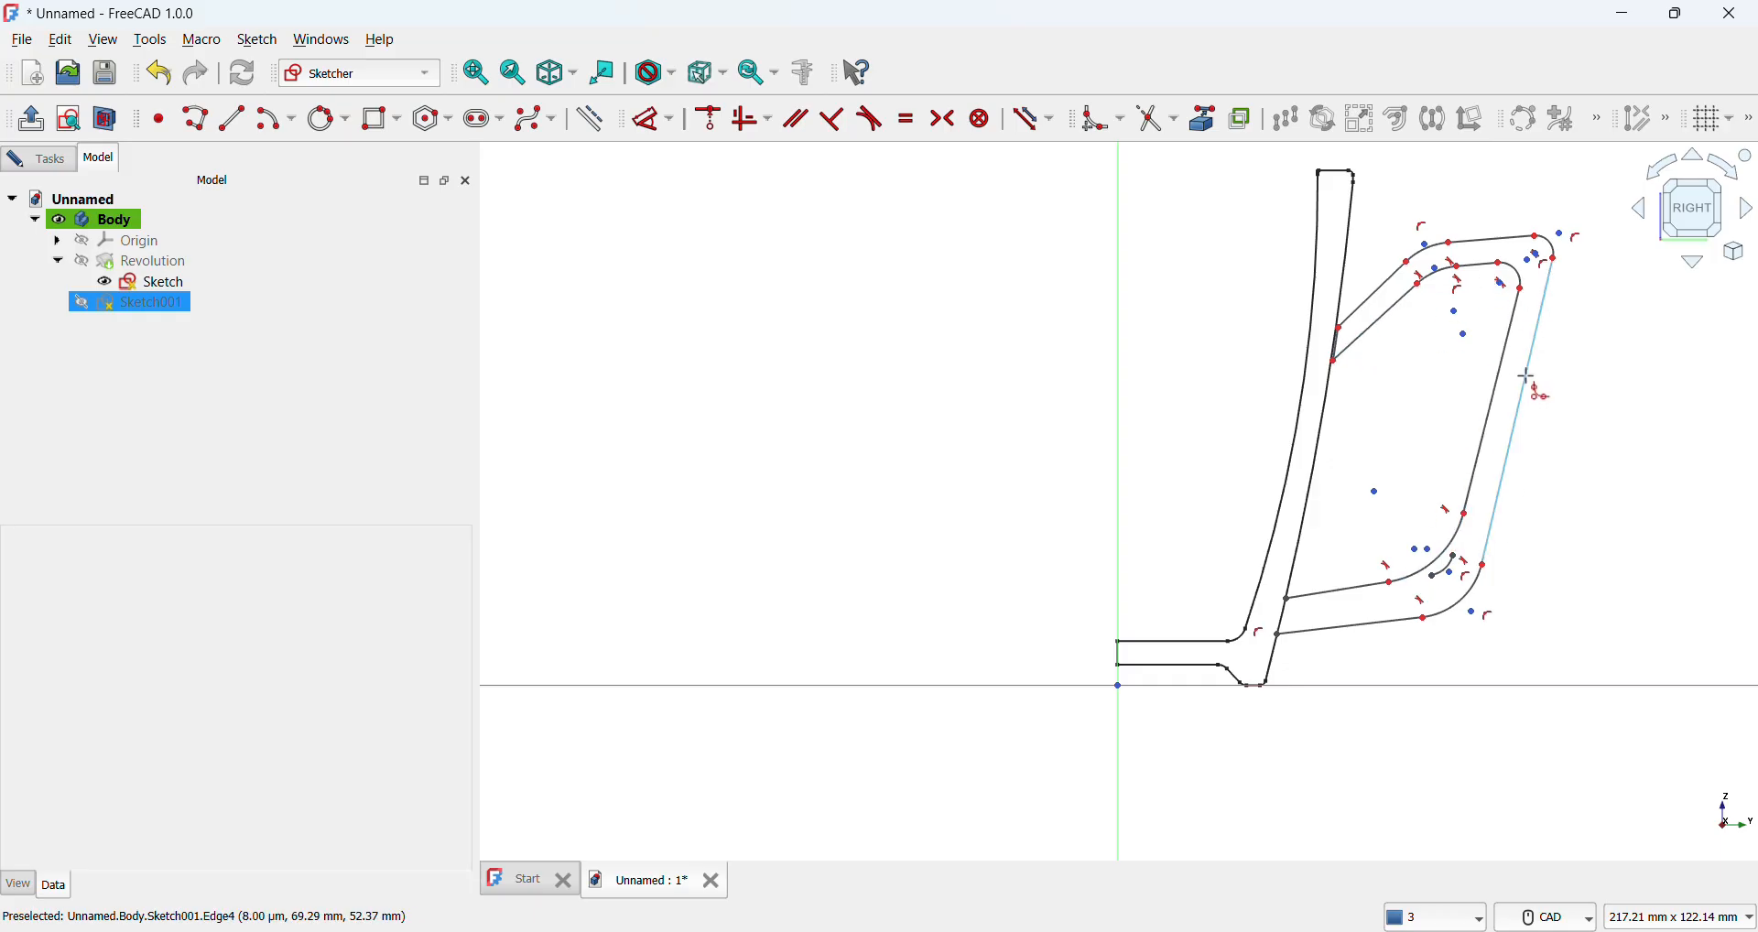
left_click(1512, 243)
left_click(1550, 271)
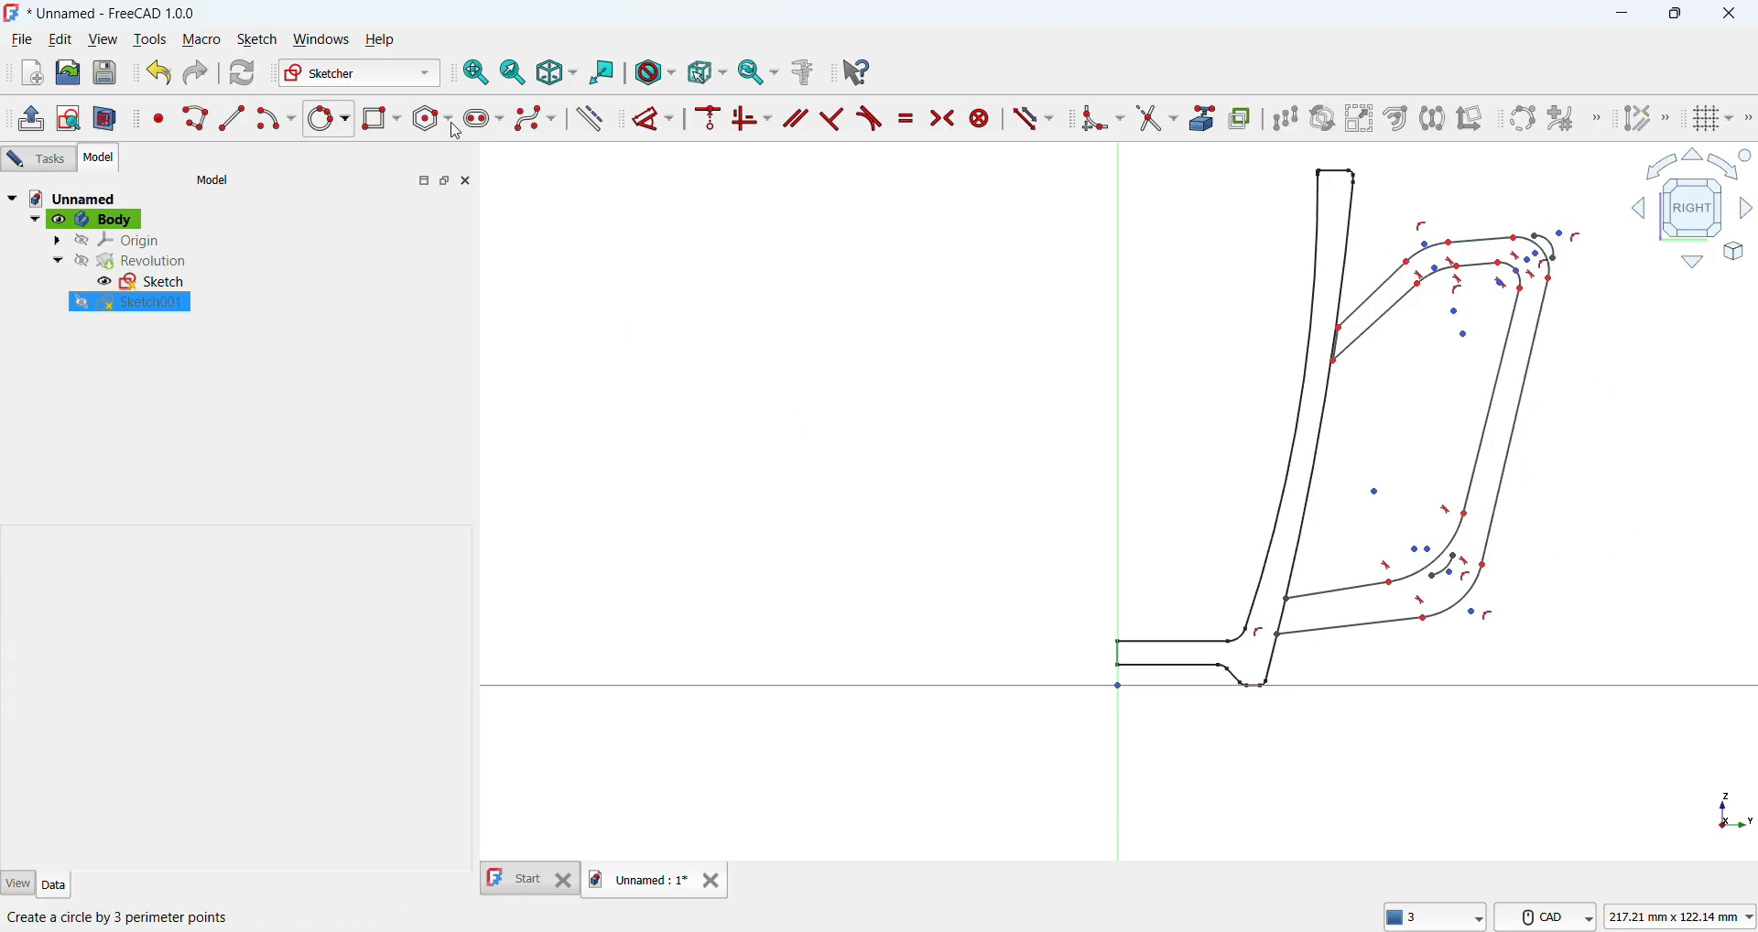
Step: Trim away the leftover small fillet arcs at the lower inner and upper outer handle corners, and close the sketch
left_click(1156, 133)
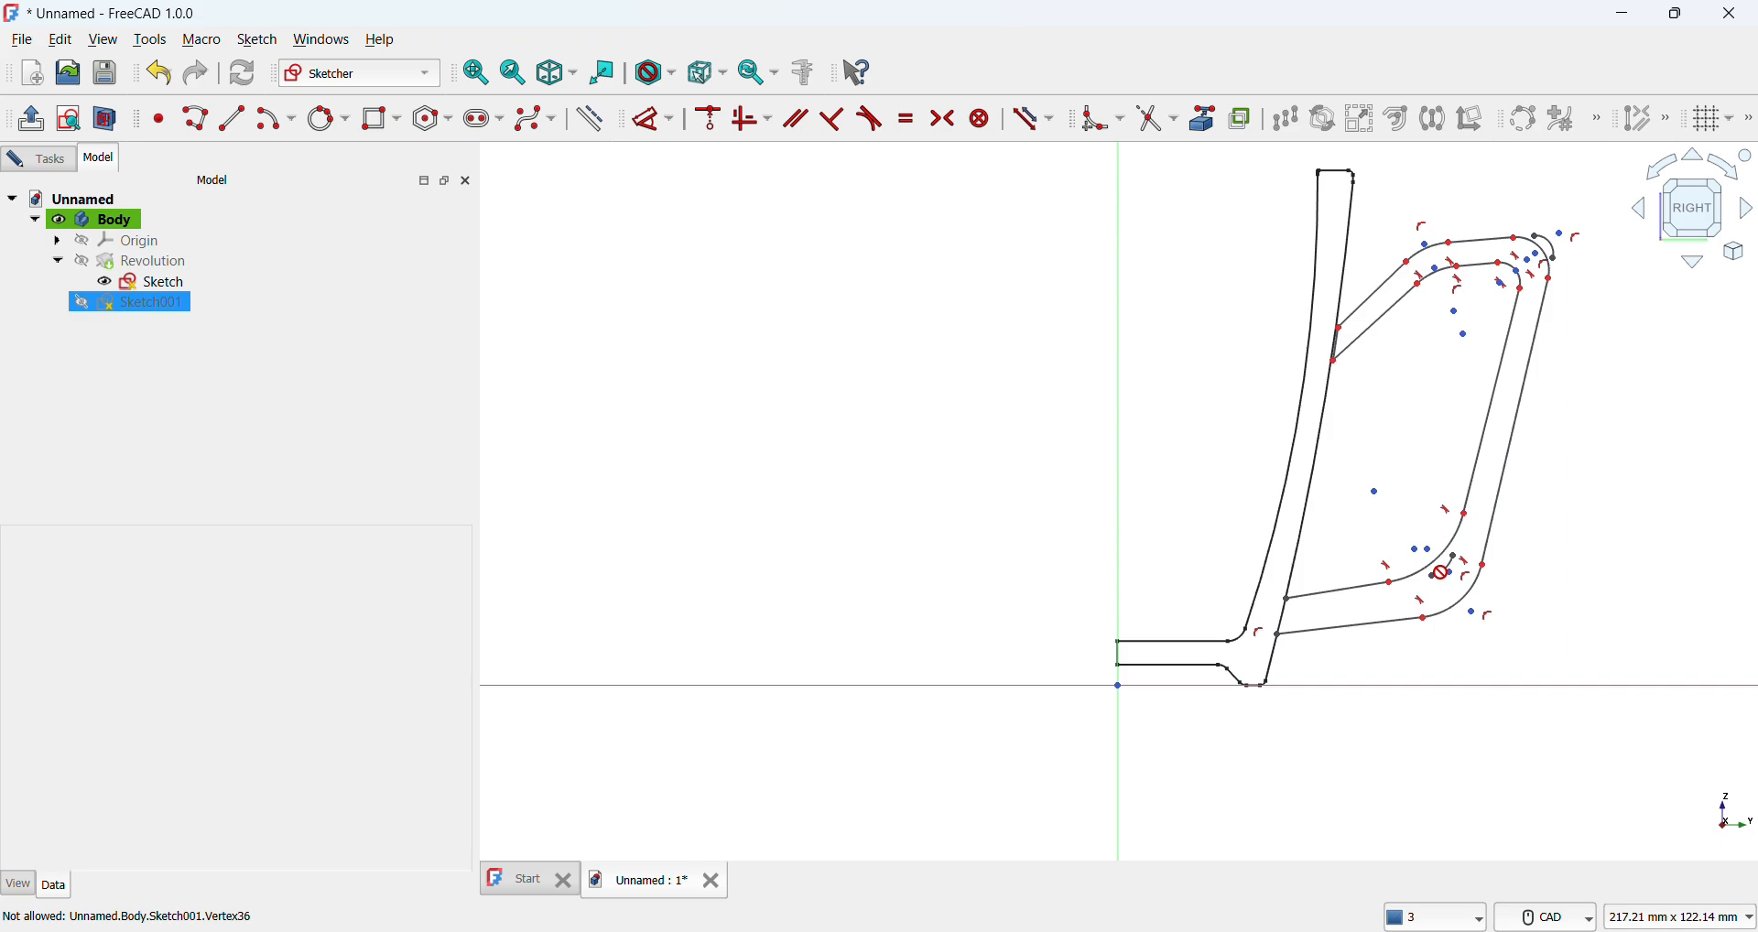
scroll(1447, 570, "up", 6)
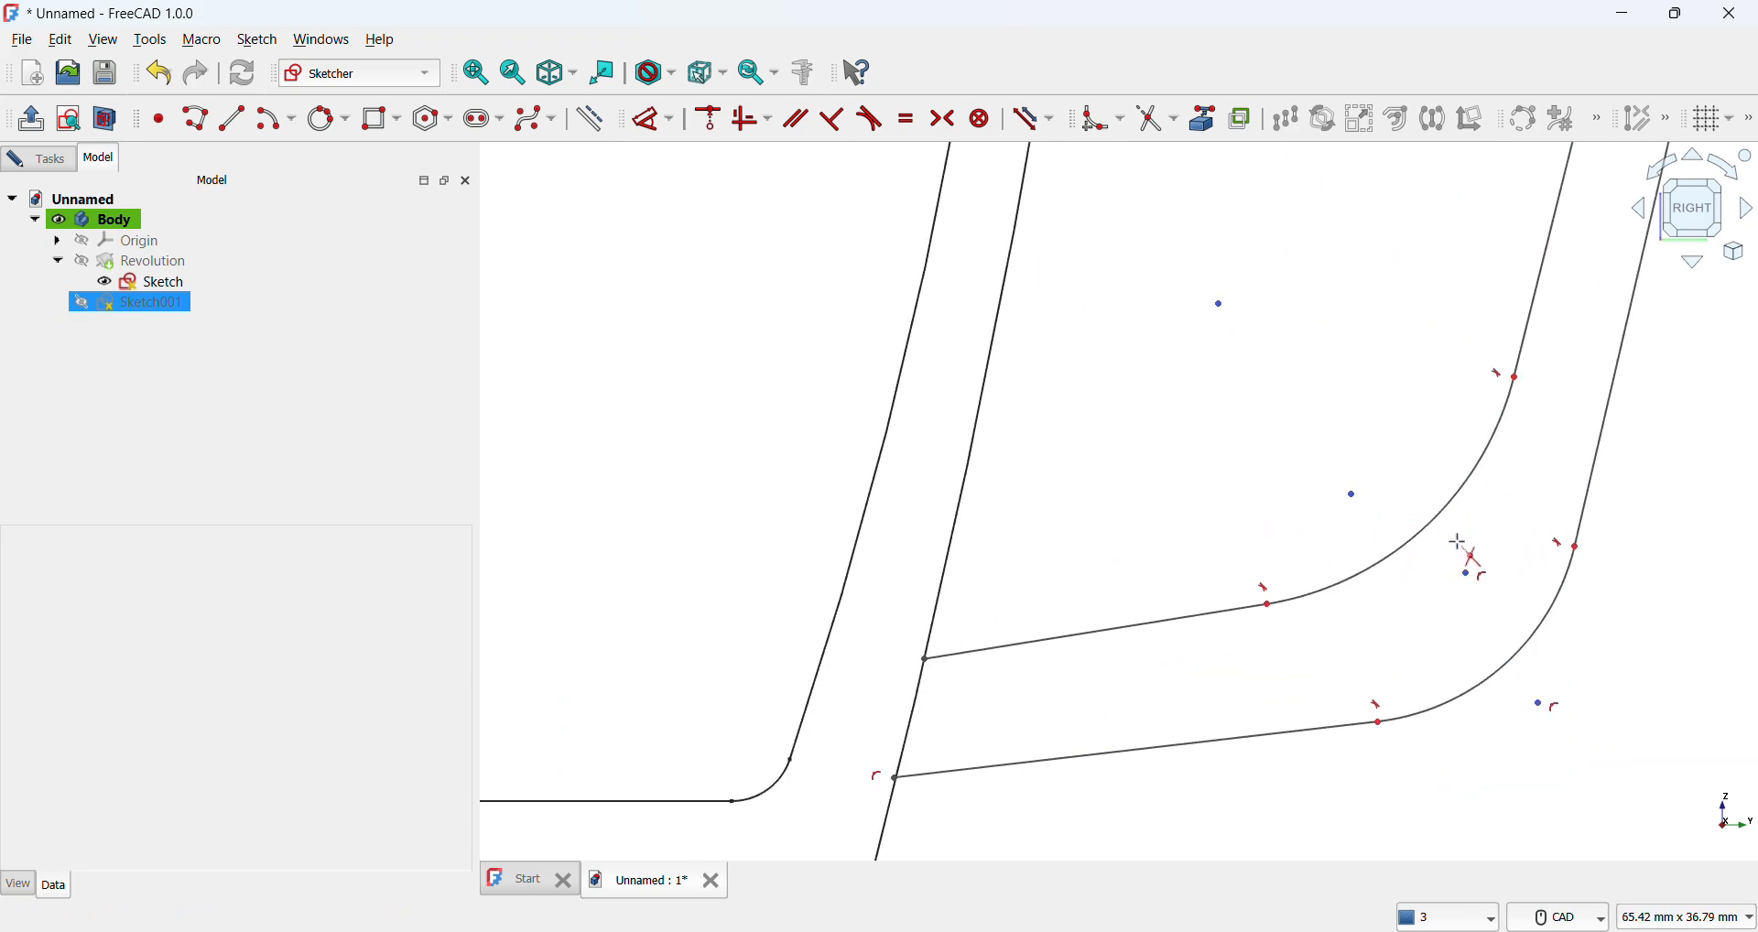
scroll(1462, 545, "down", 2)
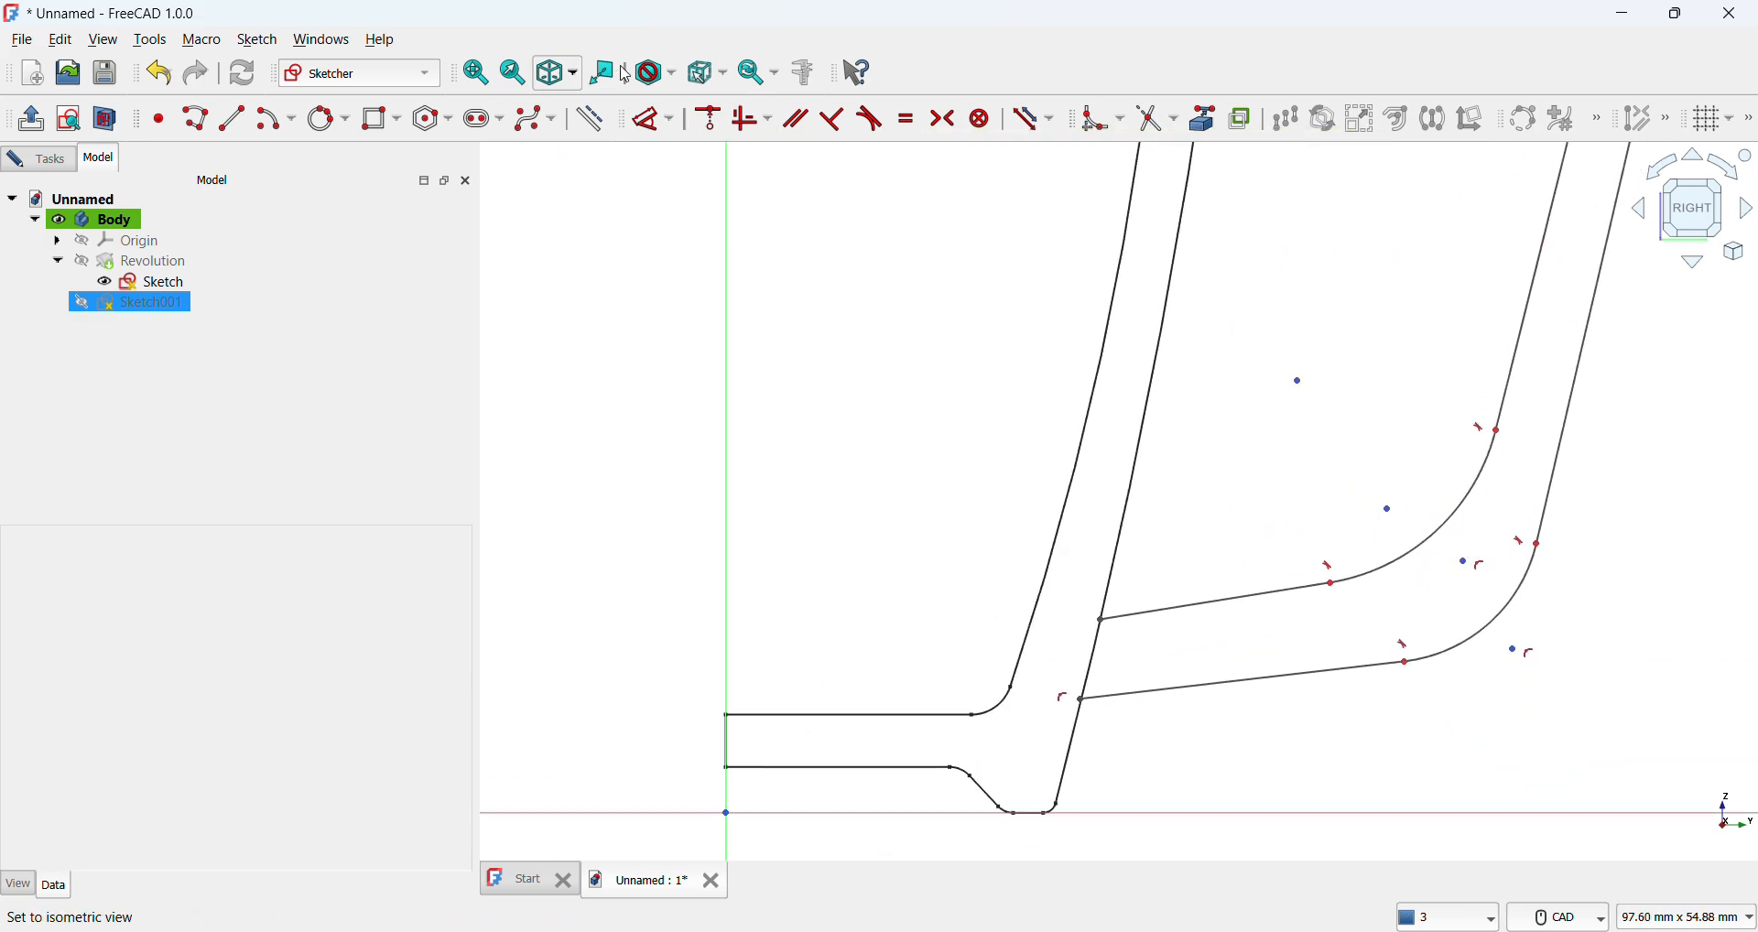
scroll(1334, 391, "down", 2)
scroll(1291, 234, "down", 2)
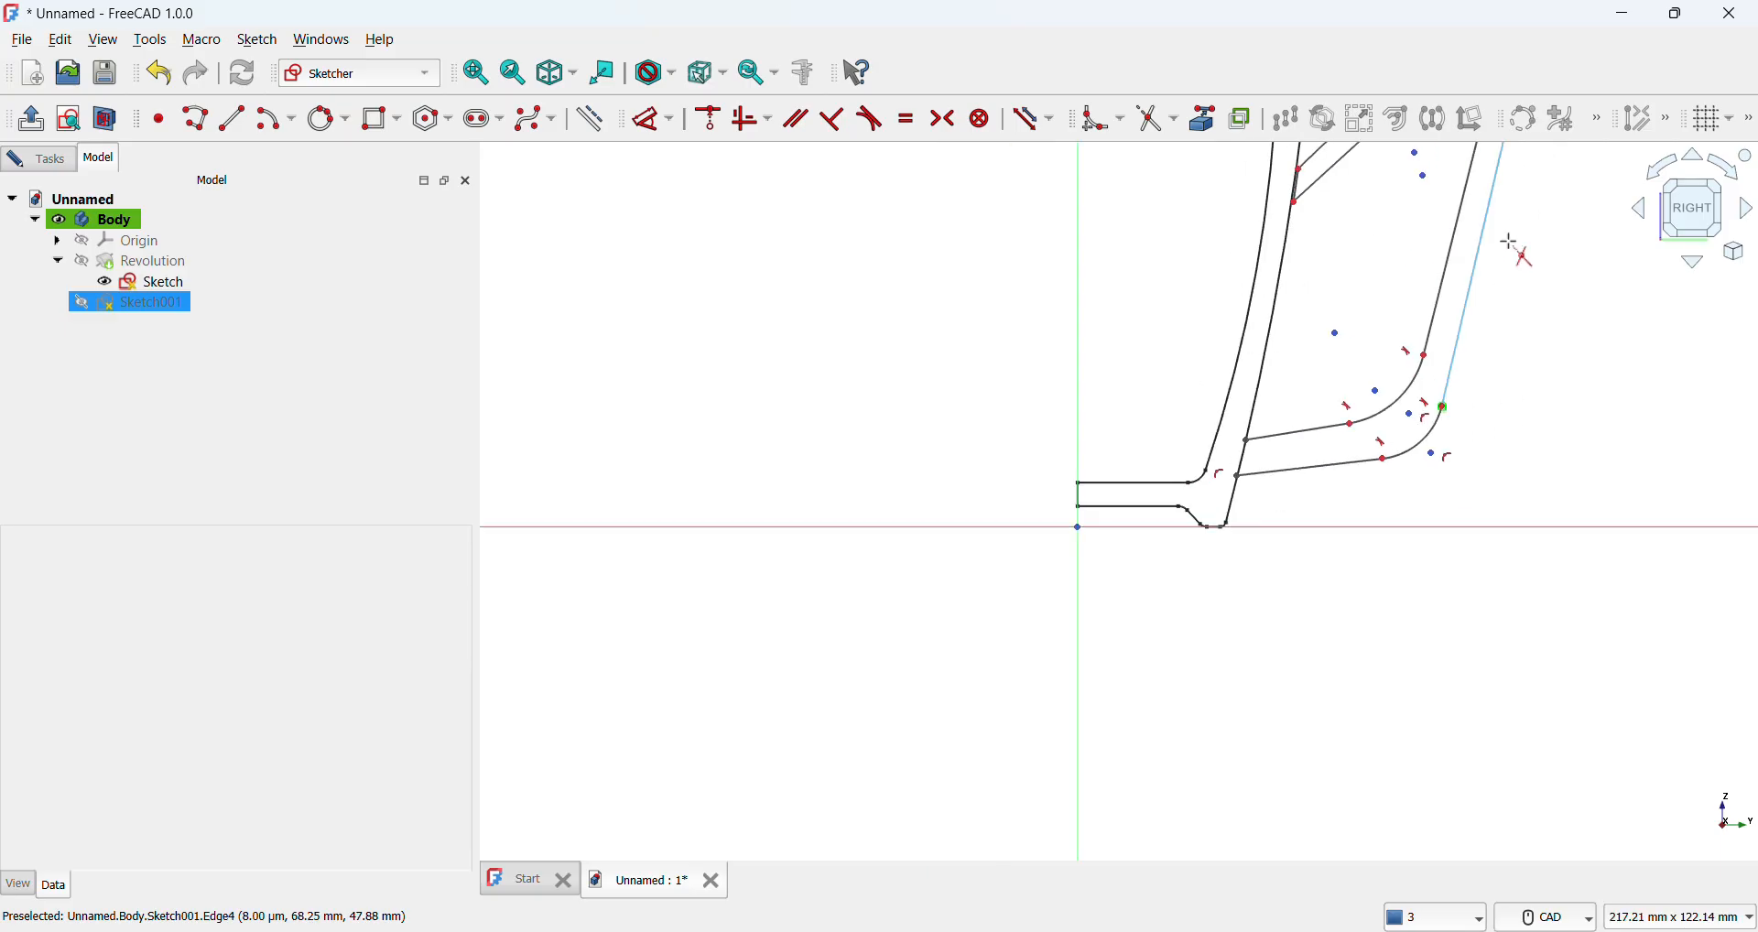
left_click(476, 72)
scroll(1475, 522, "up", 10)
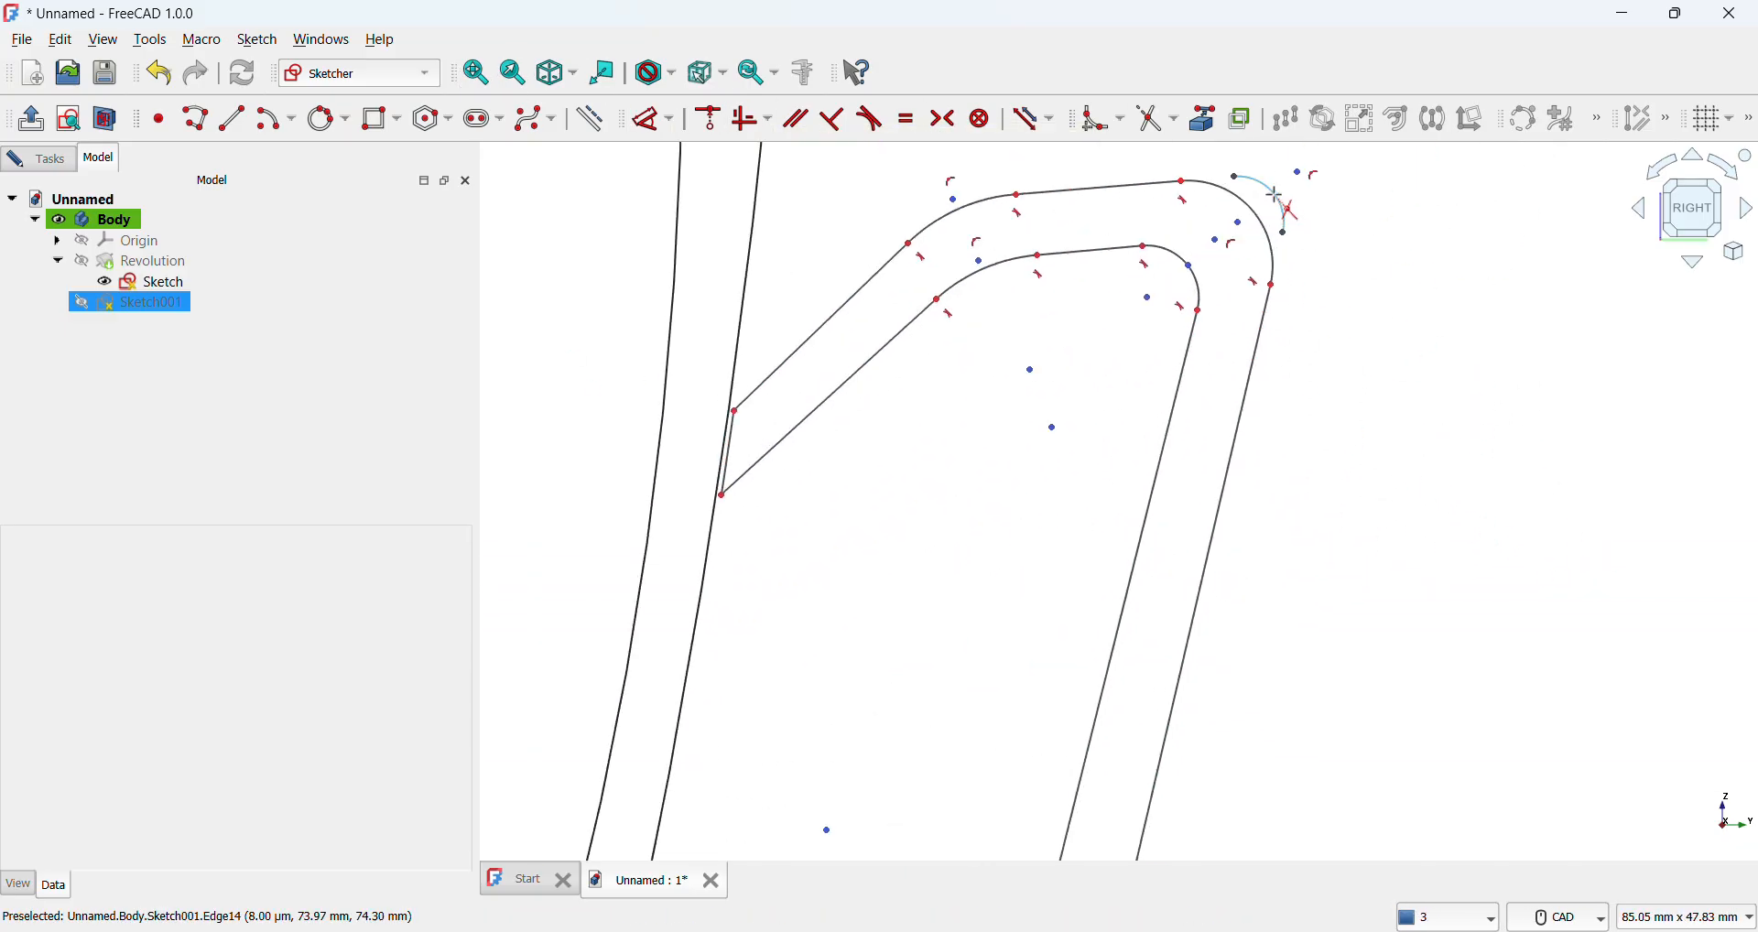
scroll(693, 219, "down", 2)
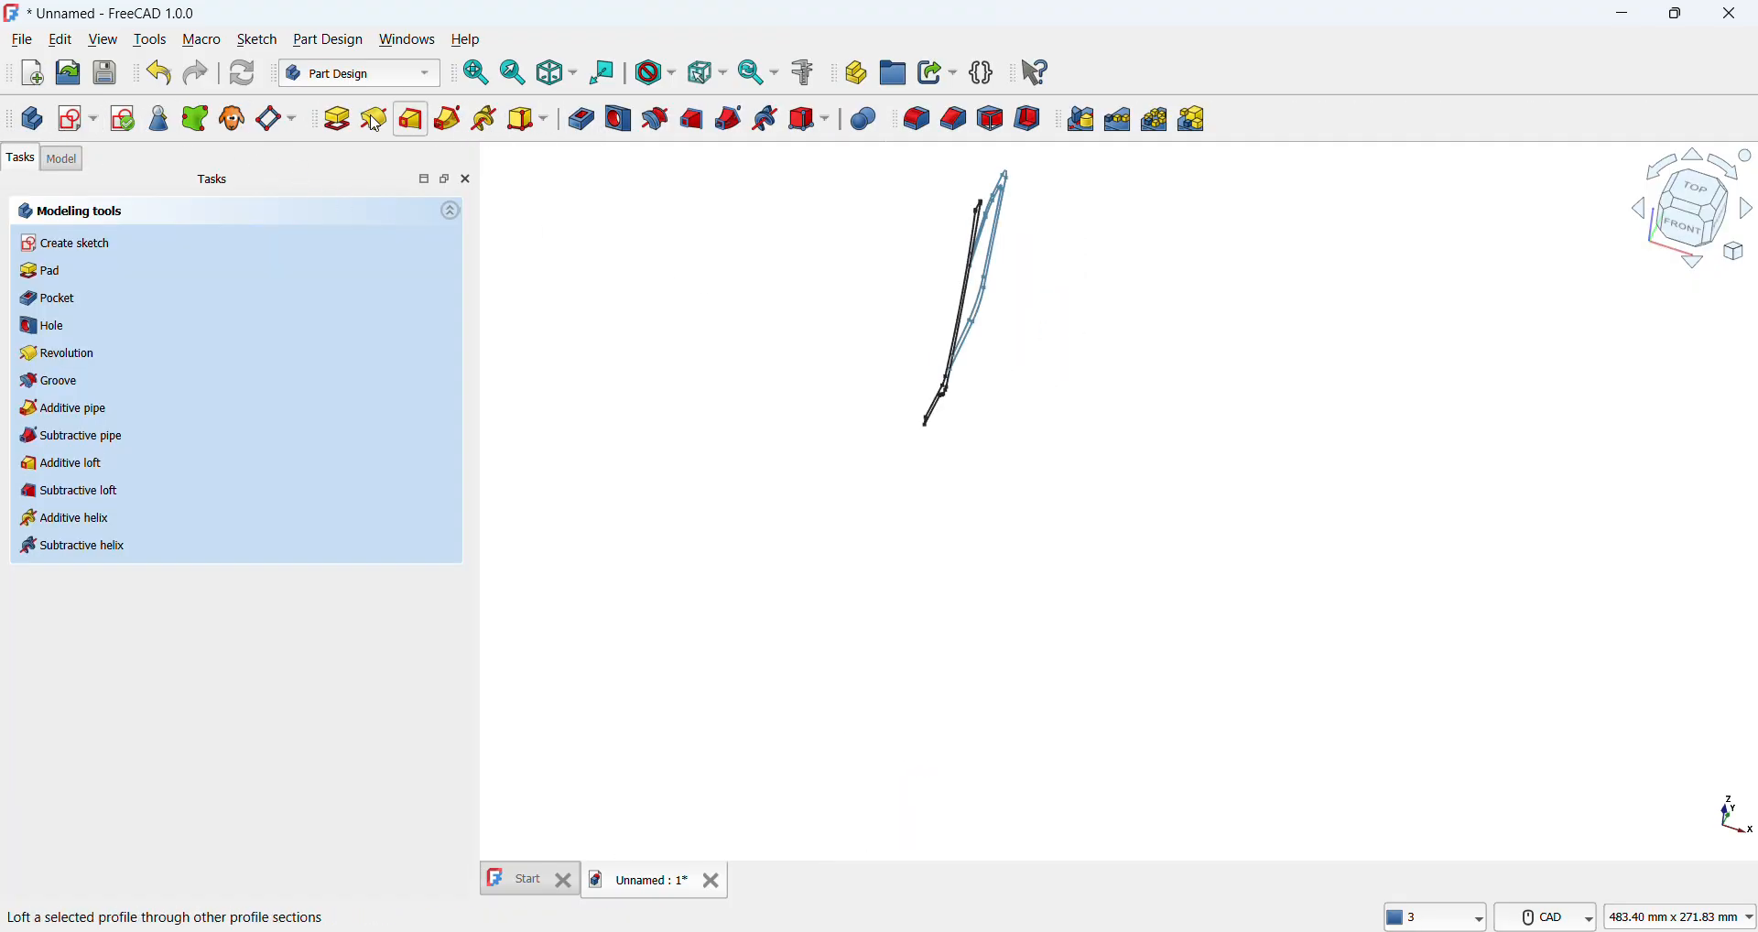
Step: Try to pad the handle sketch with a length of 10 mm along the sketch normal
left_click(336, 119)
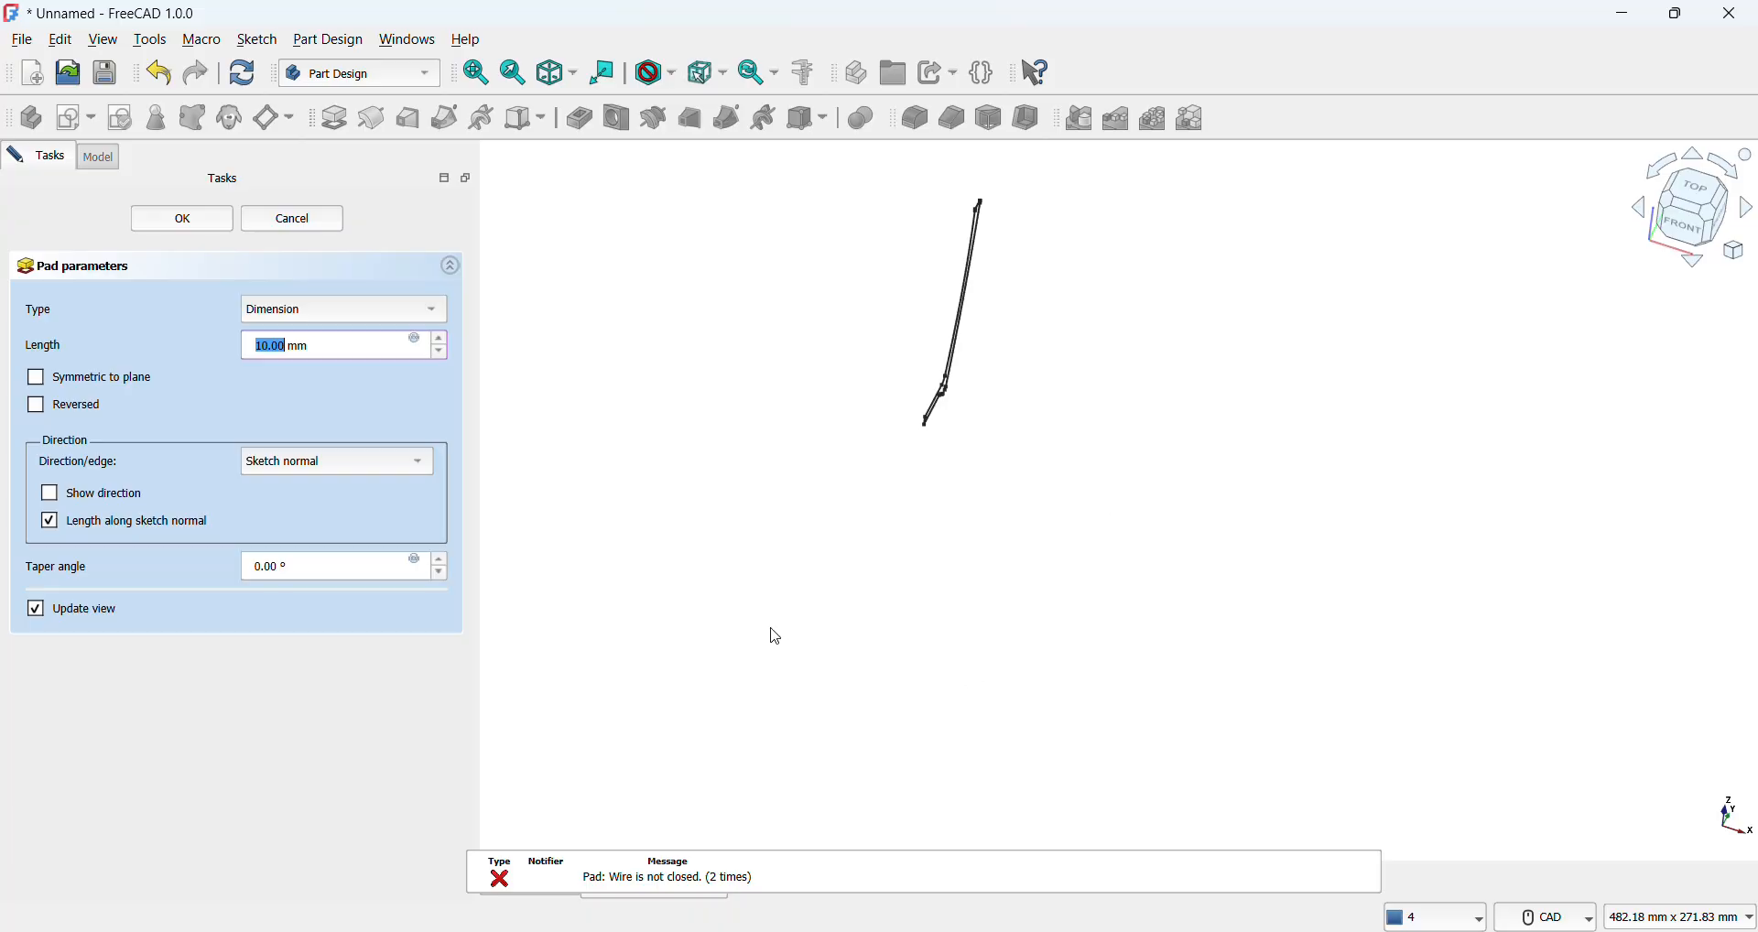
left_click(188, 225)
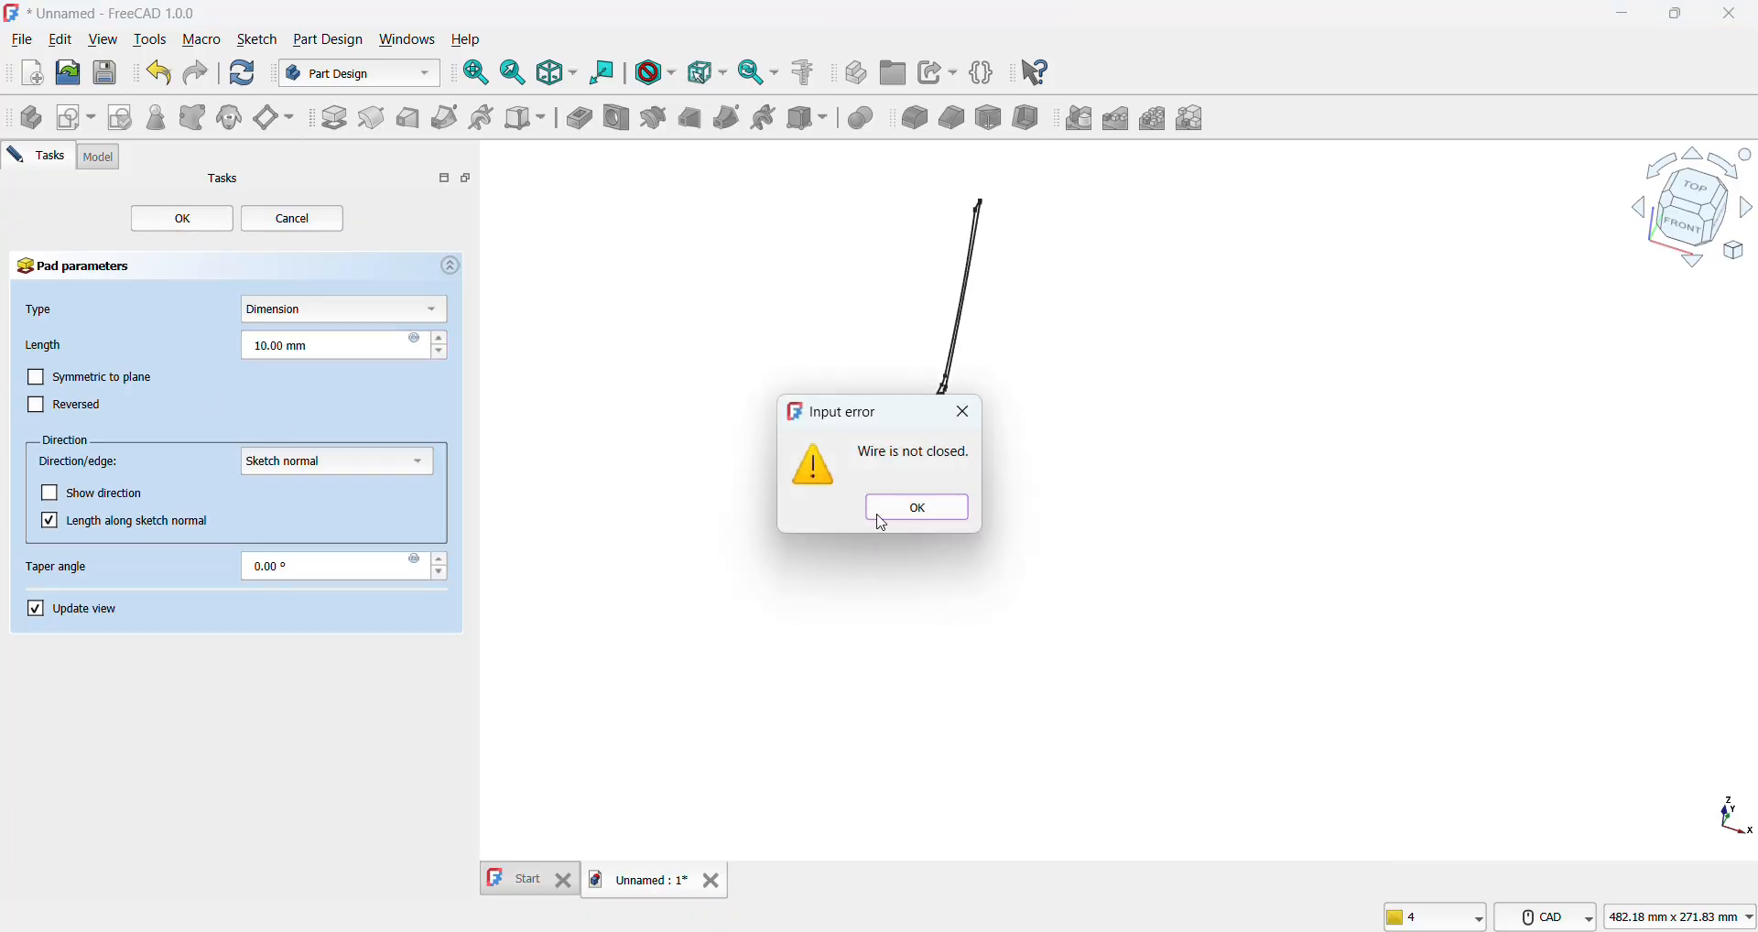
left_click(916, 517)
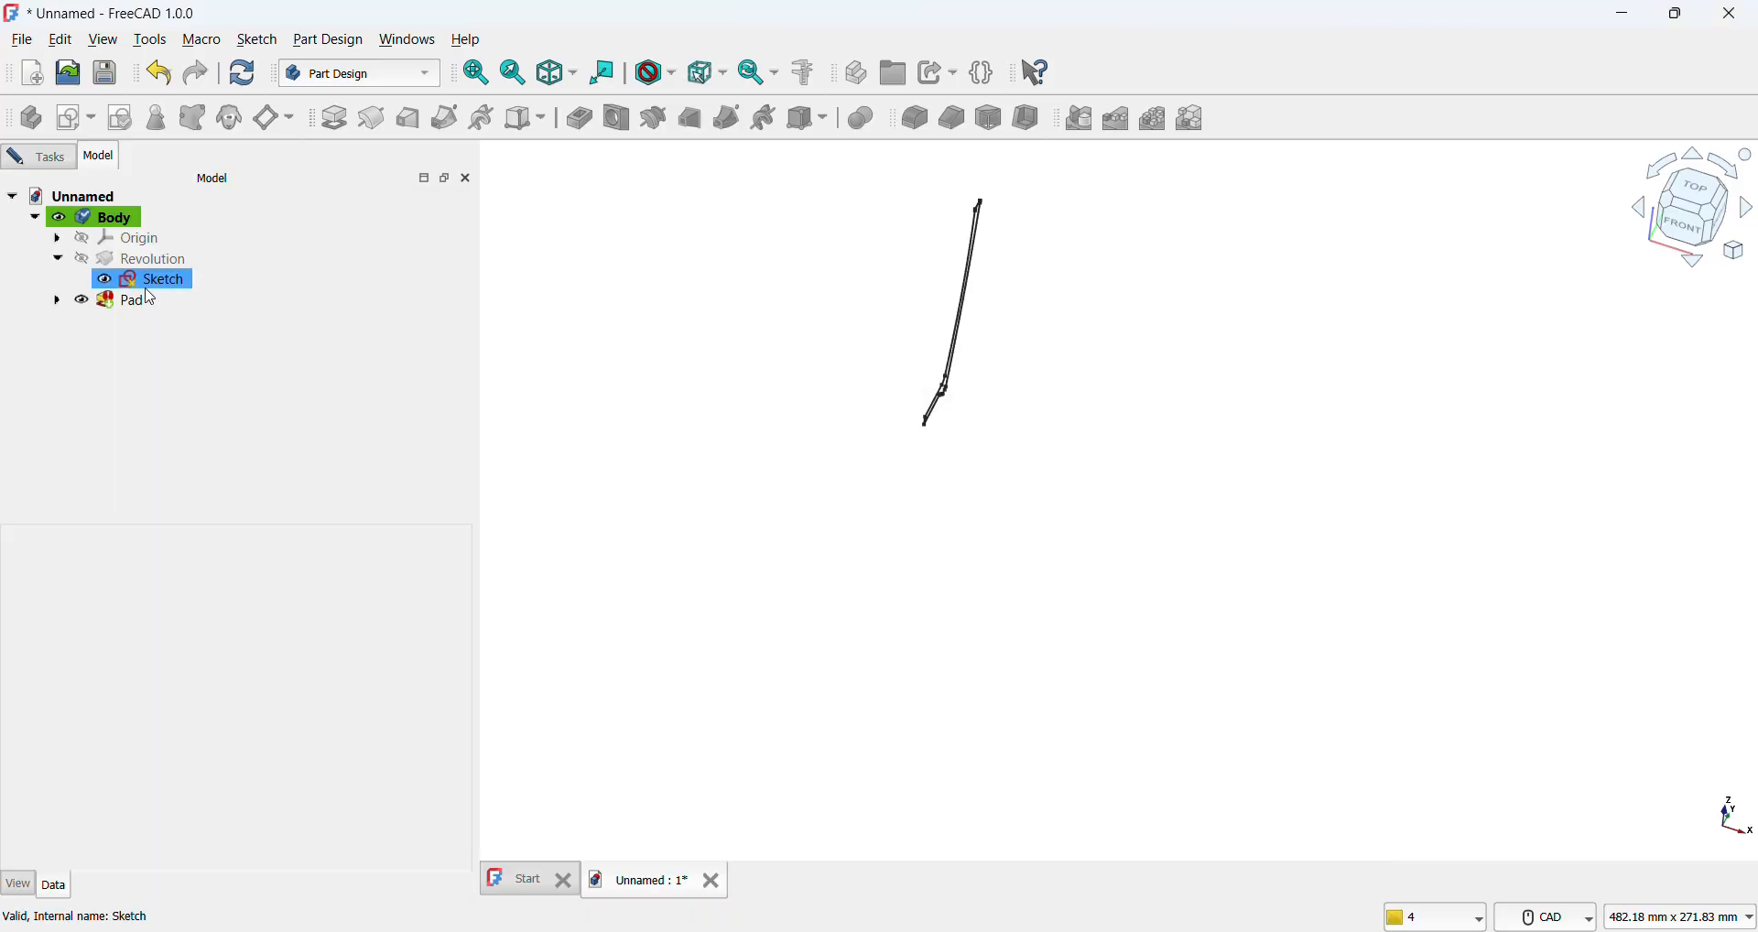
Step: Reopen the handle pad's underlying sketch for editing
left_click(133, 304)
left_click(58, 301)
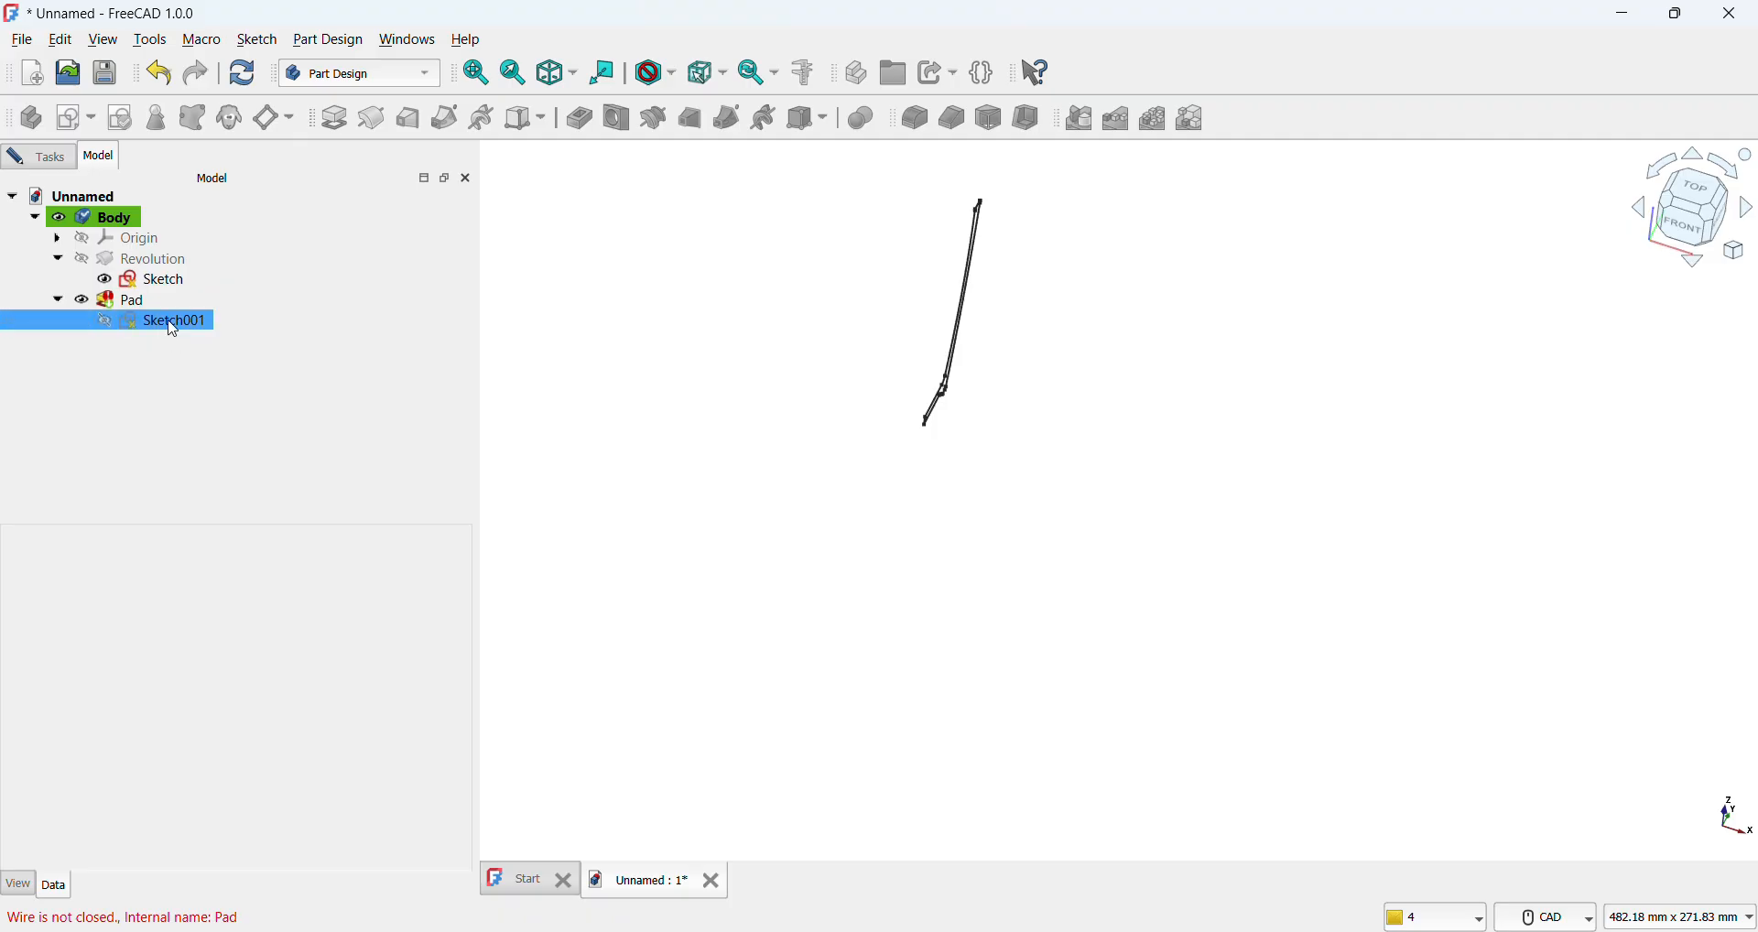
double_click(172, 324)
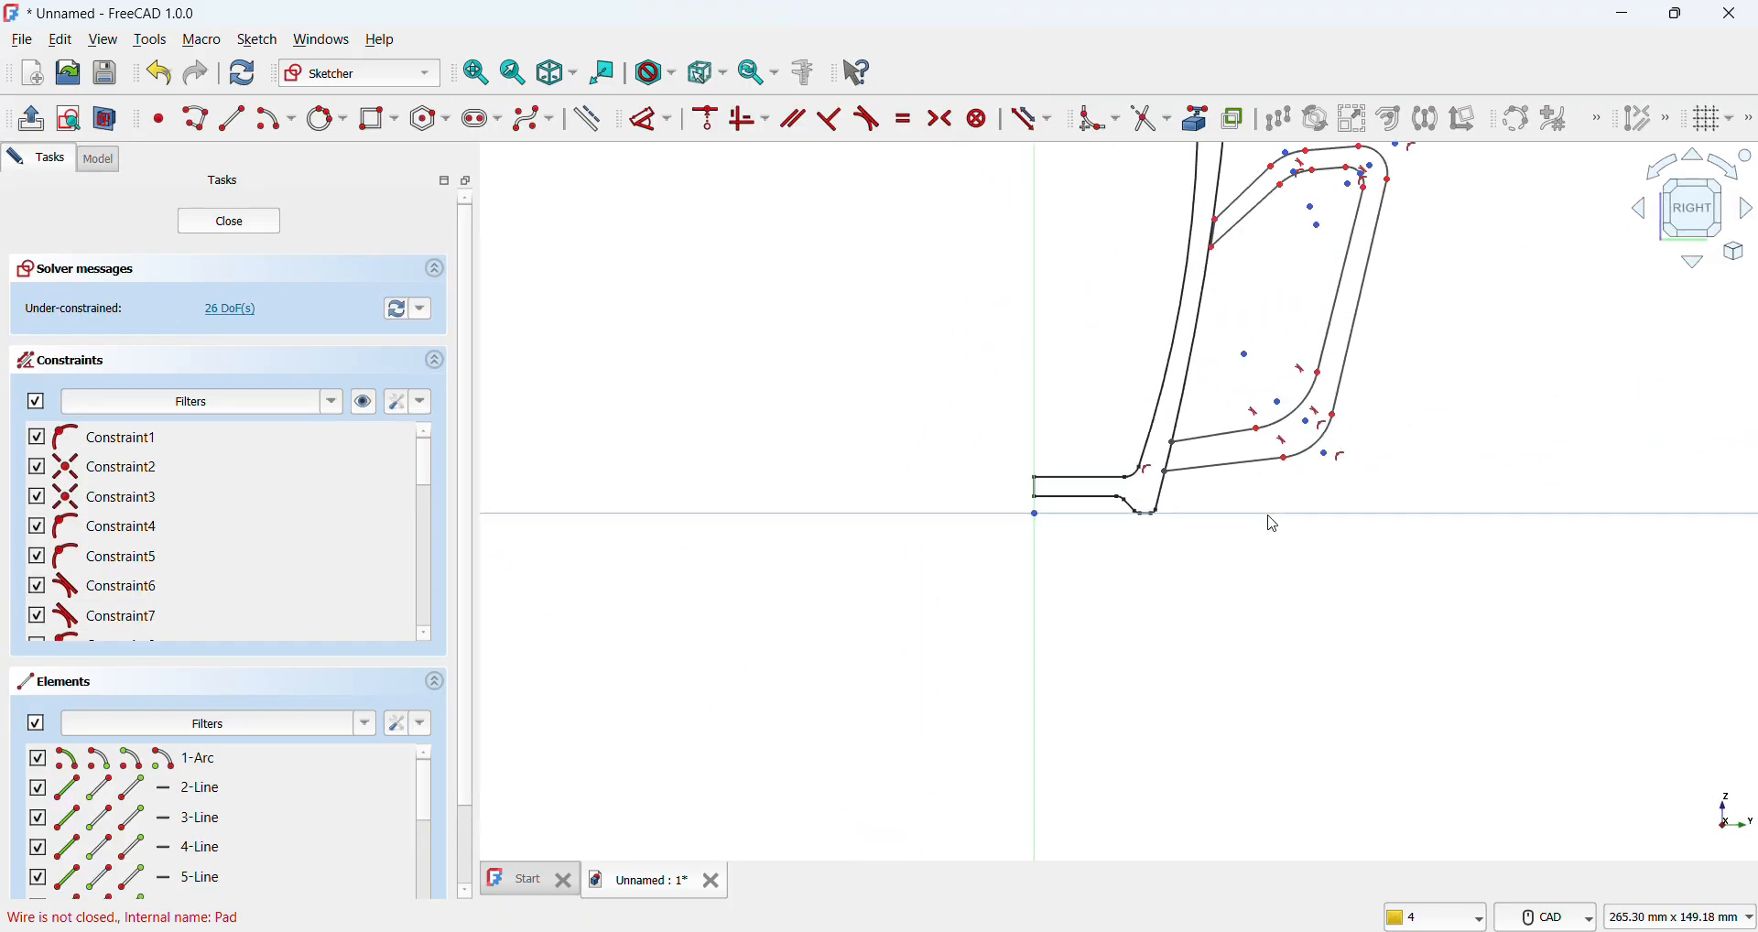
Step: Examine the handle outline's rounded corners and its upper and lower ends at the cup wall for an open gap
scroll(1273, 525, "up", 2)
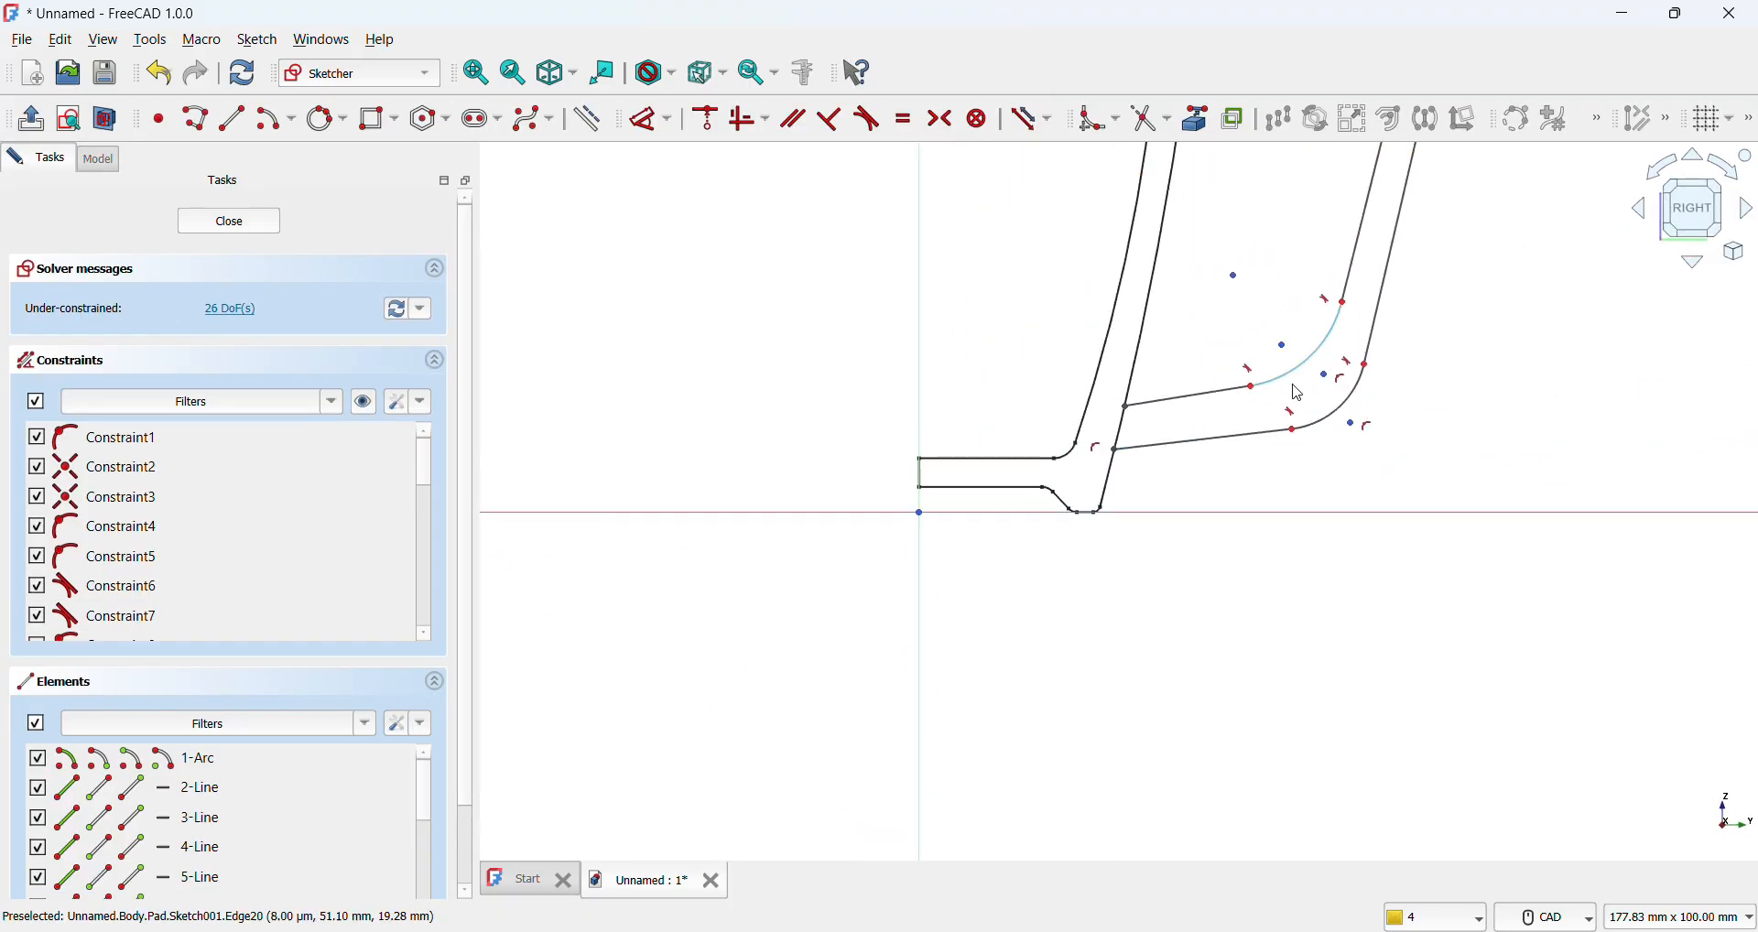
scroll(1268, 412, "down", 1)
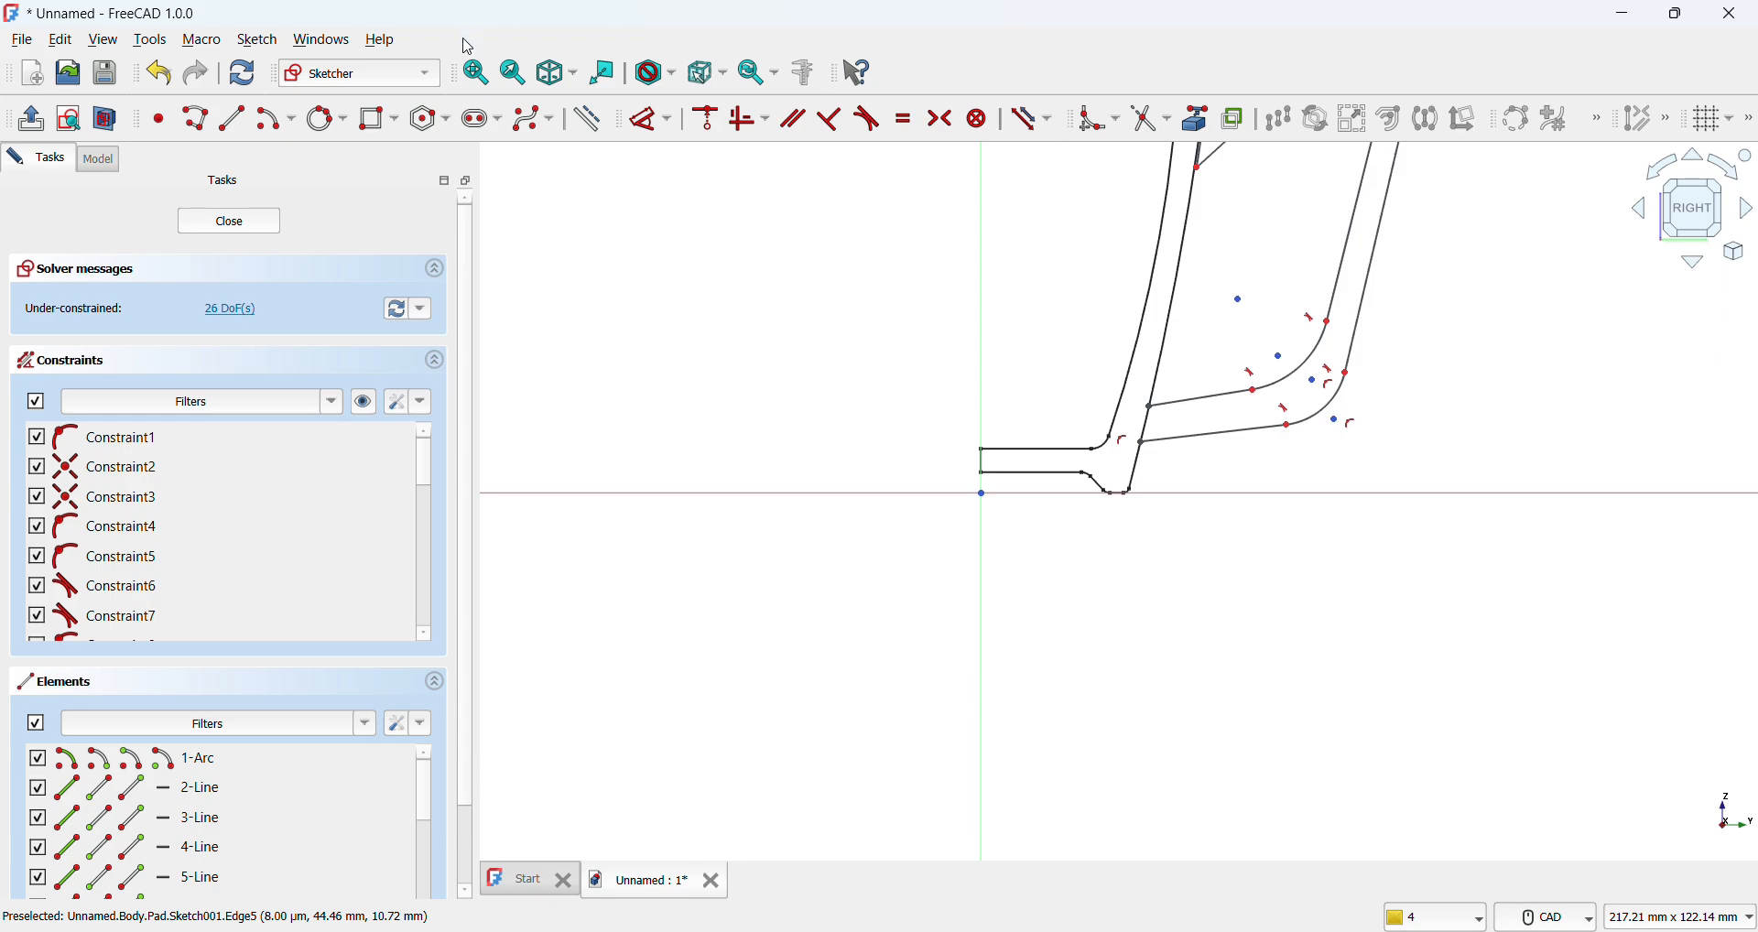
left_click(474, 75)
scroll(1529, 552, "up", 4)
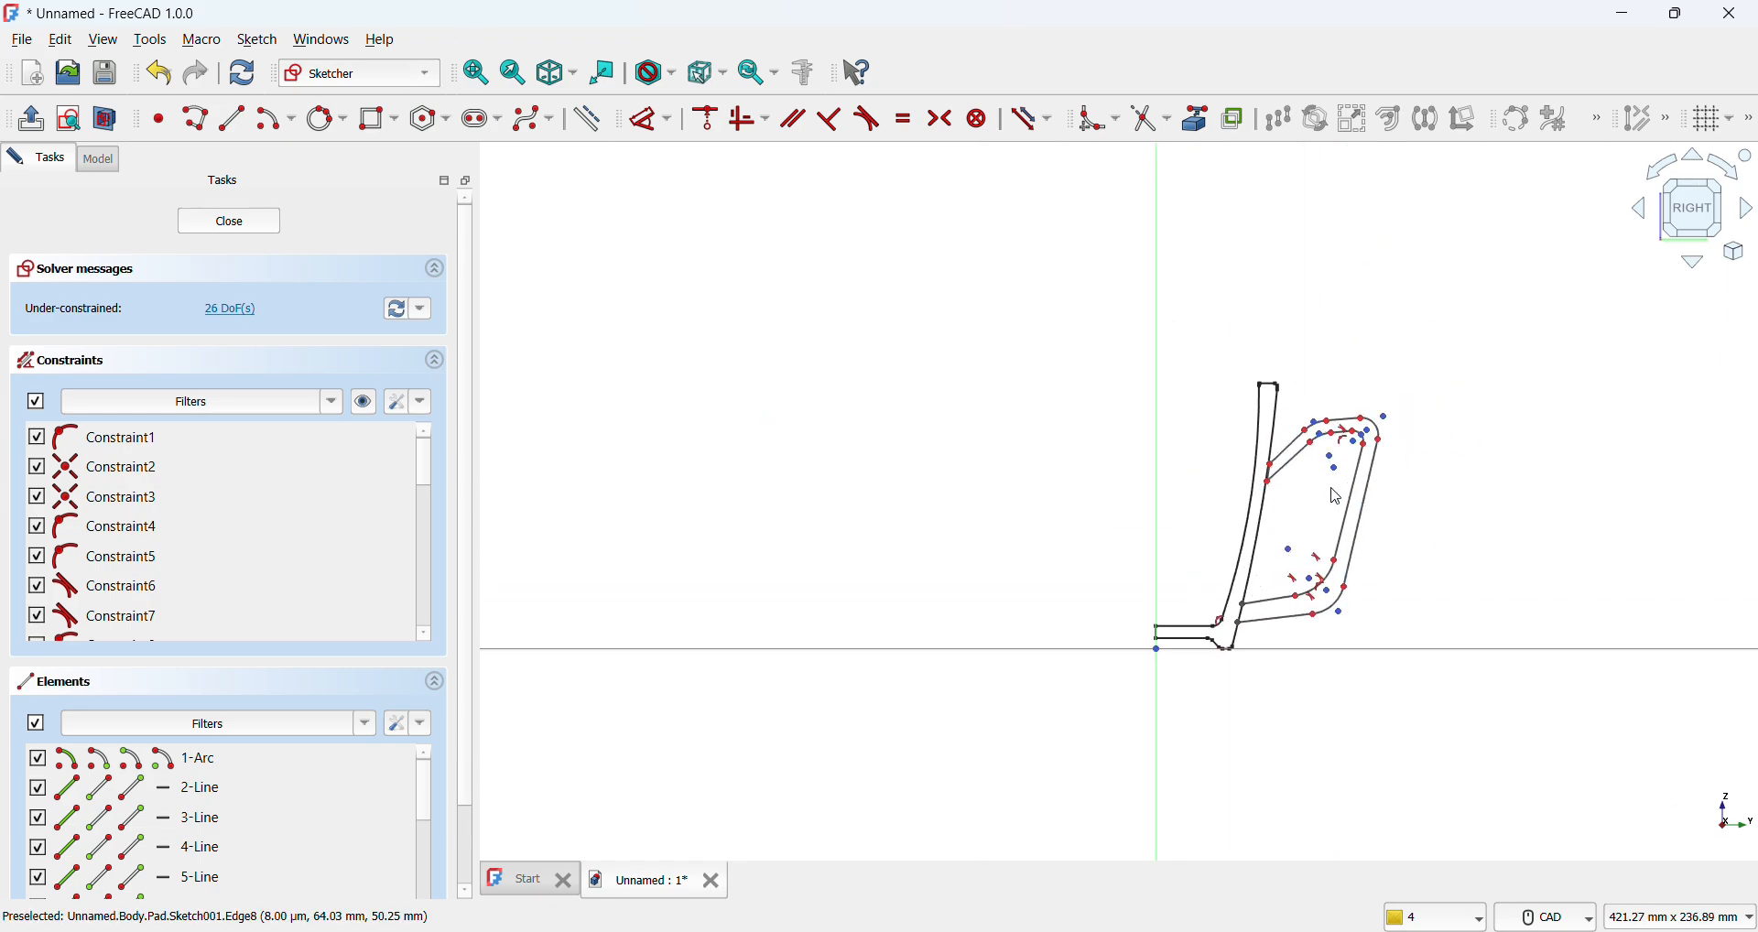
scroll(1337, 497, "up", 10)
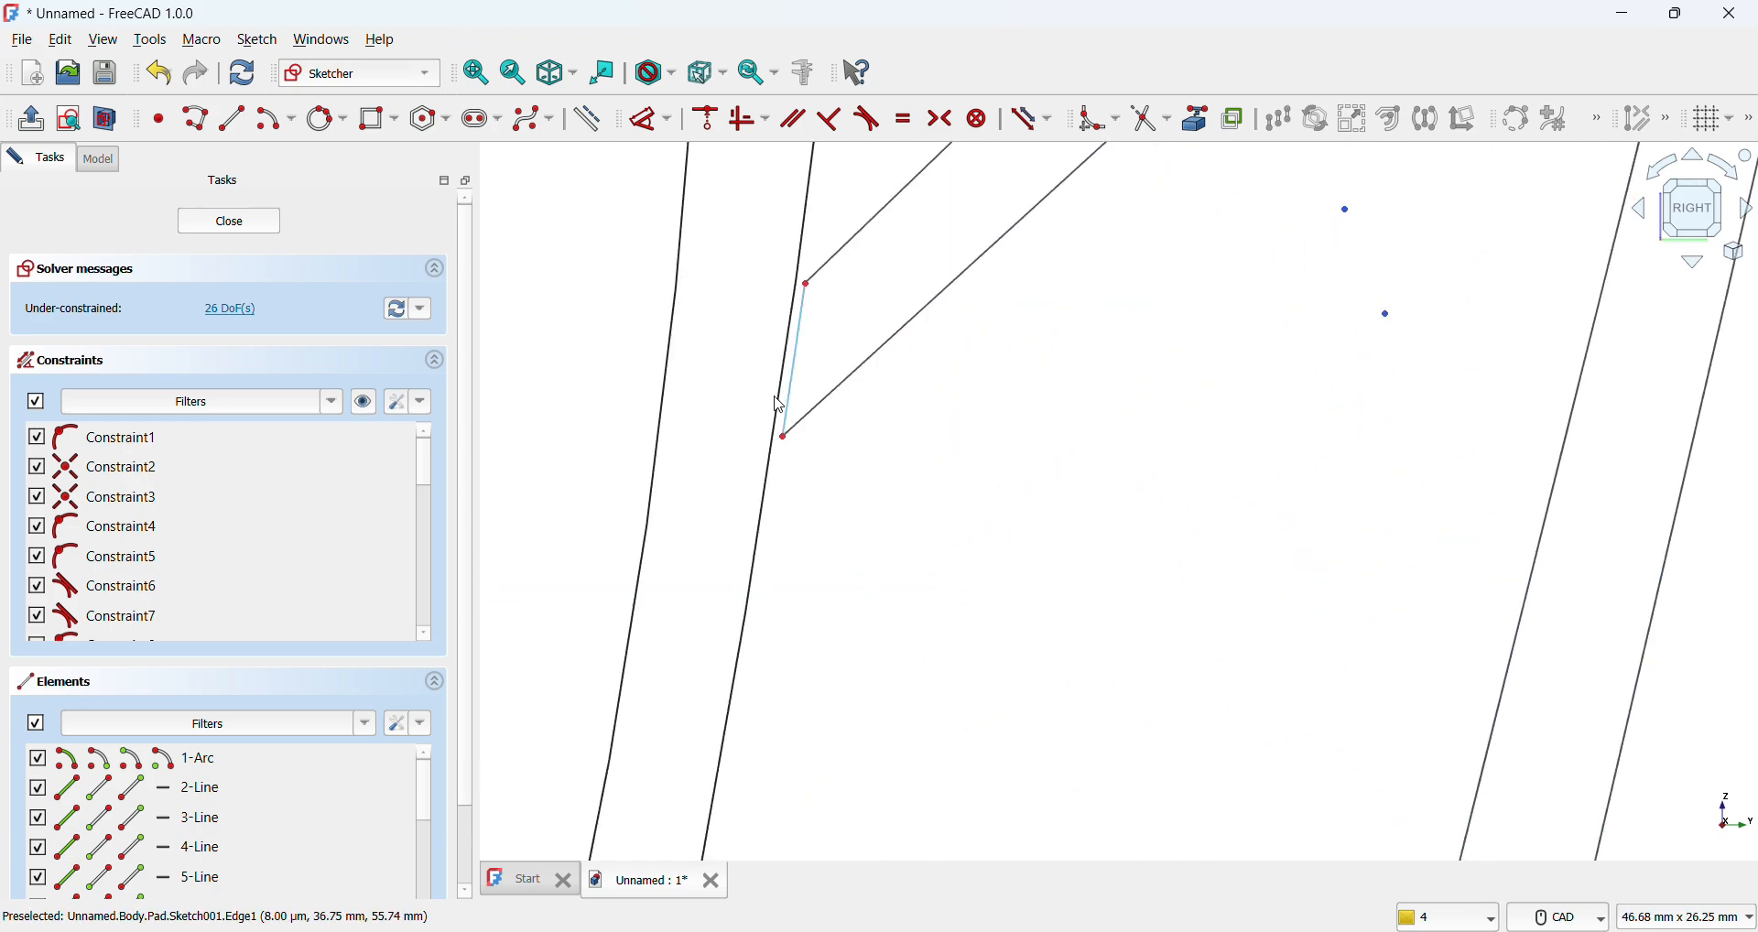
scroll(875, 775, "down", 6)
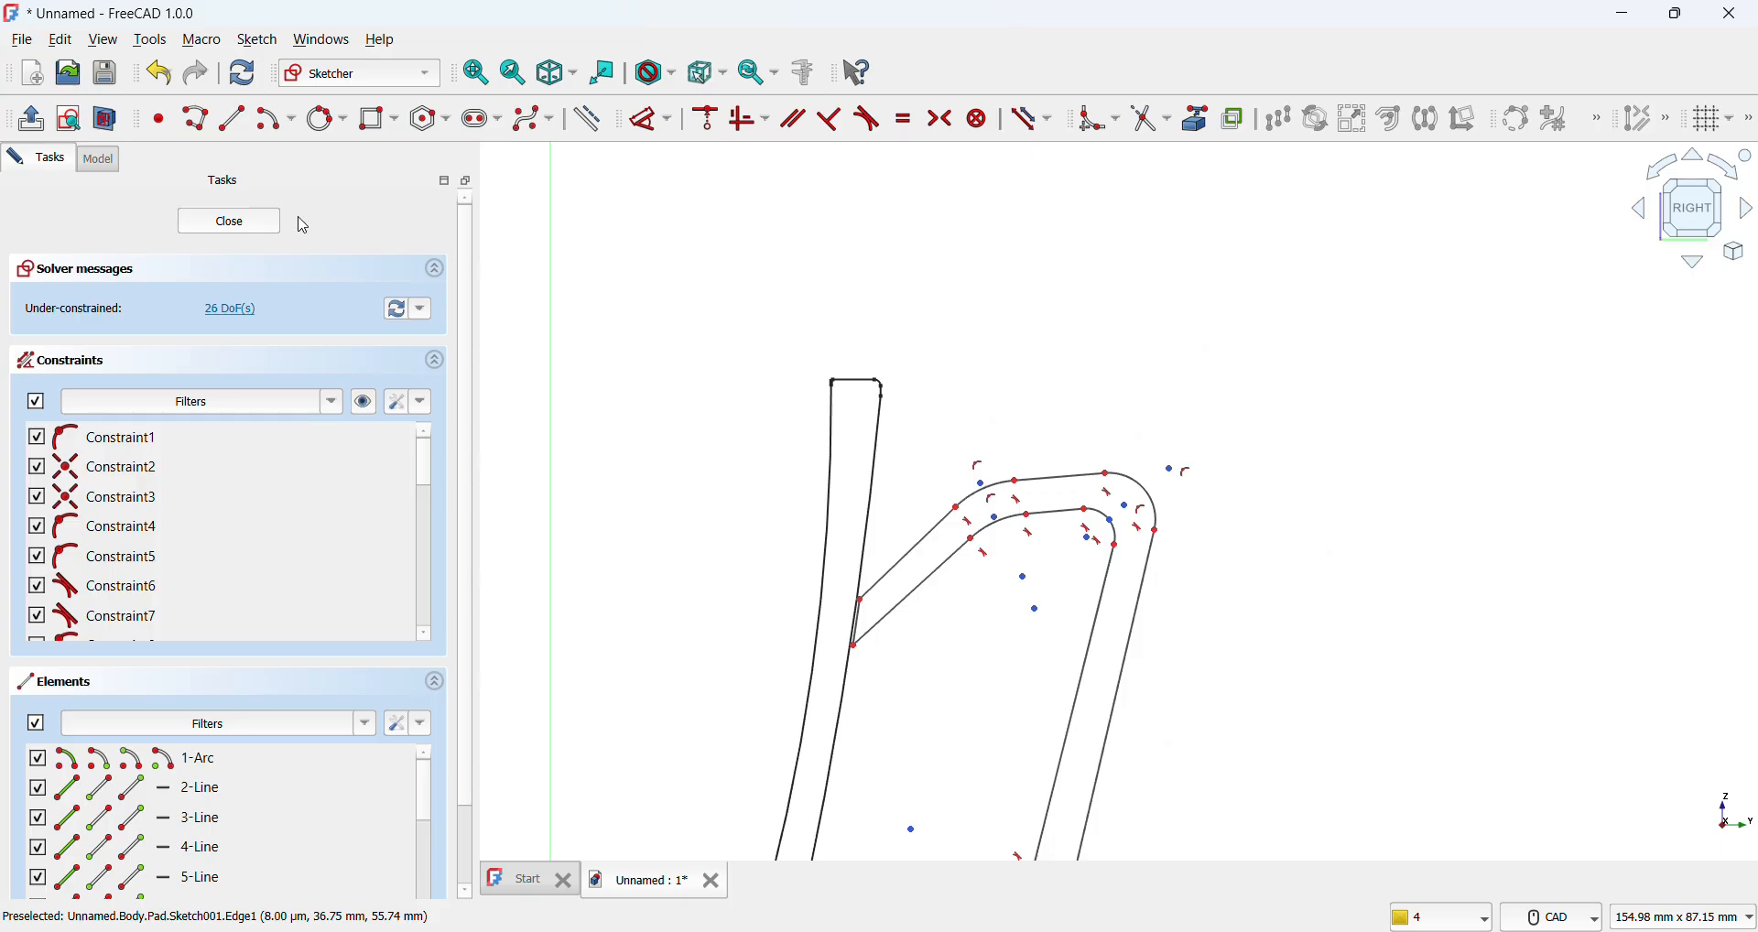
left_click(475, 73)
scroll(1378, 586, "up", 2)
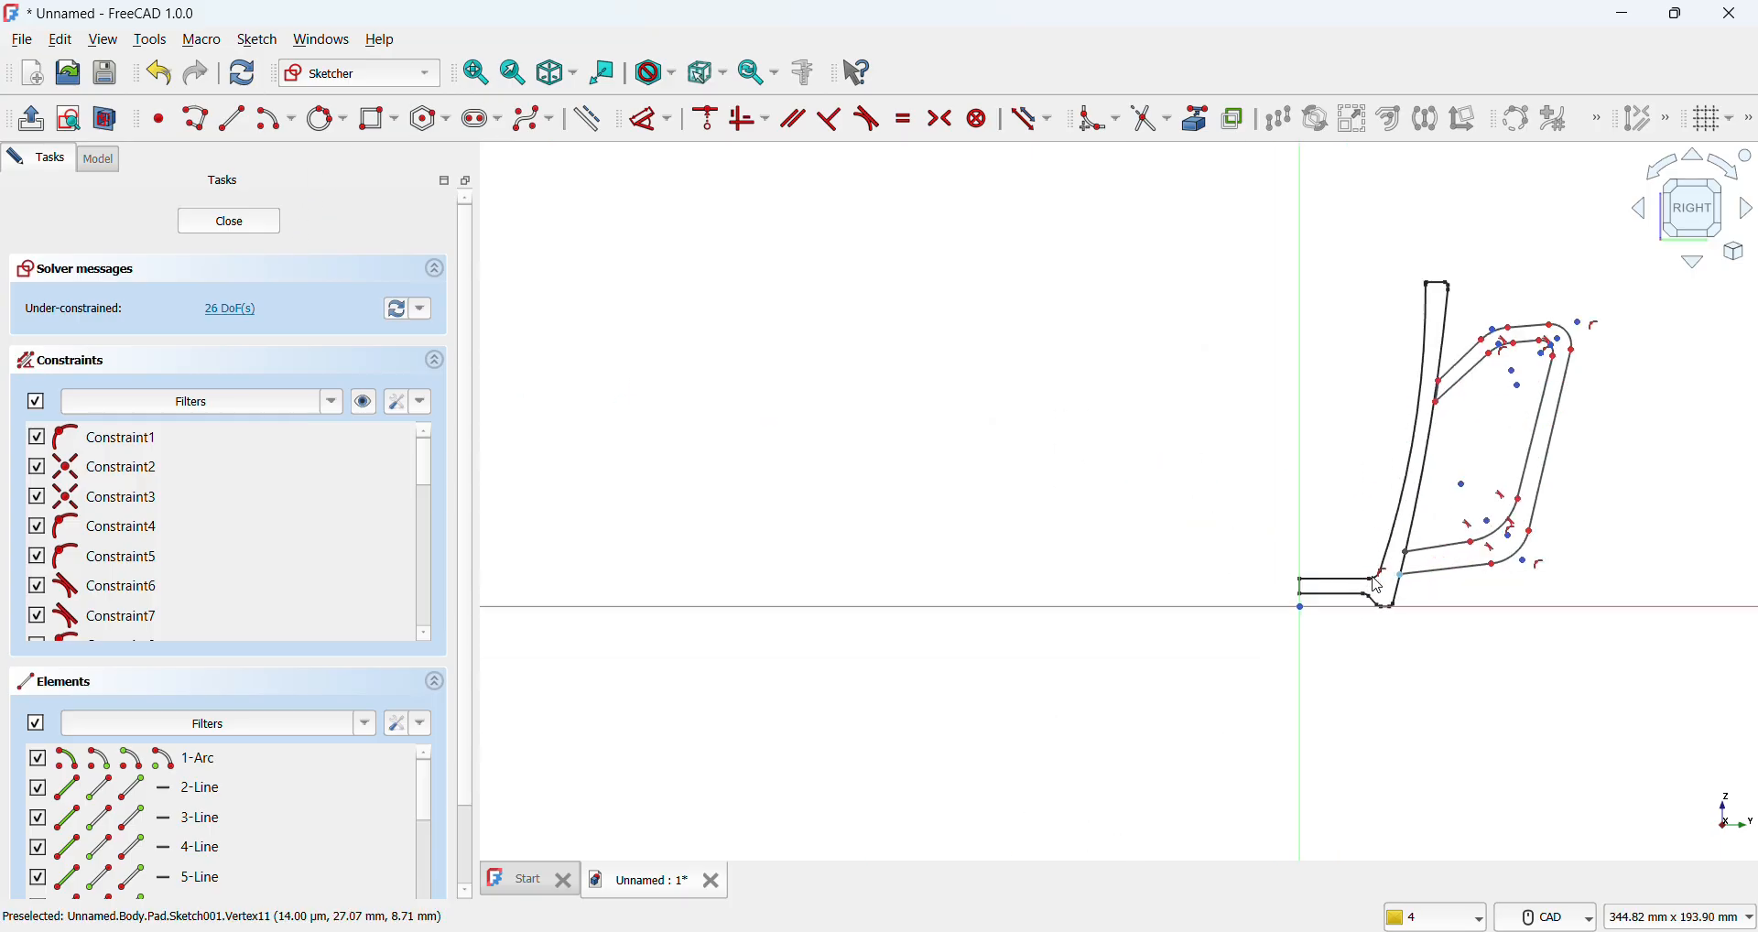
scroll(1378, 586, "up", 14)
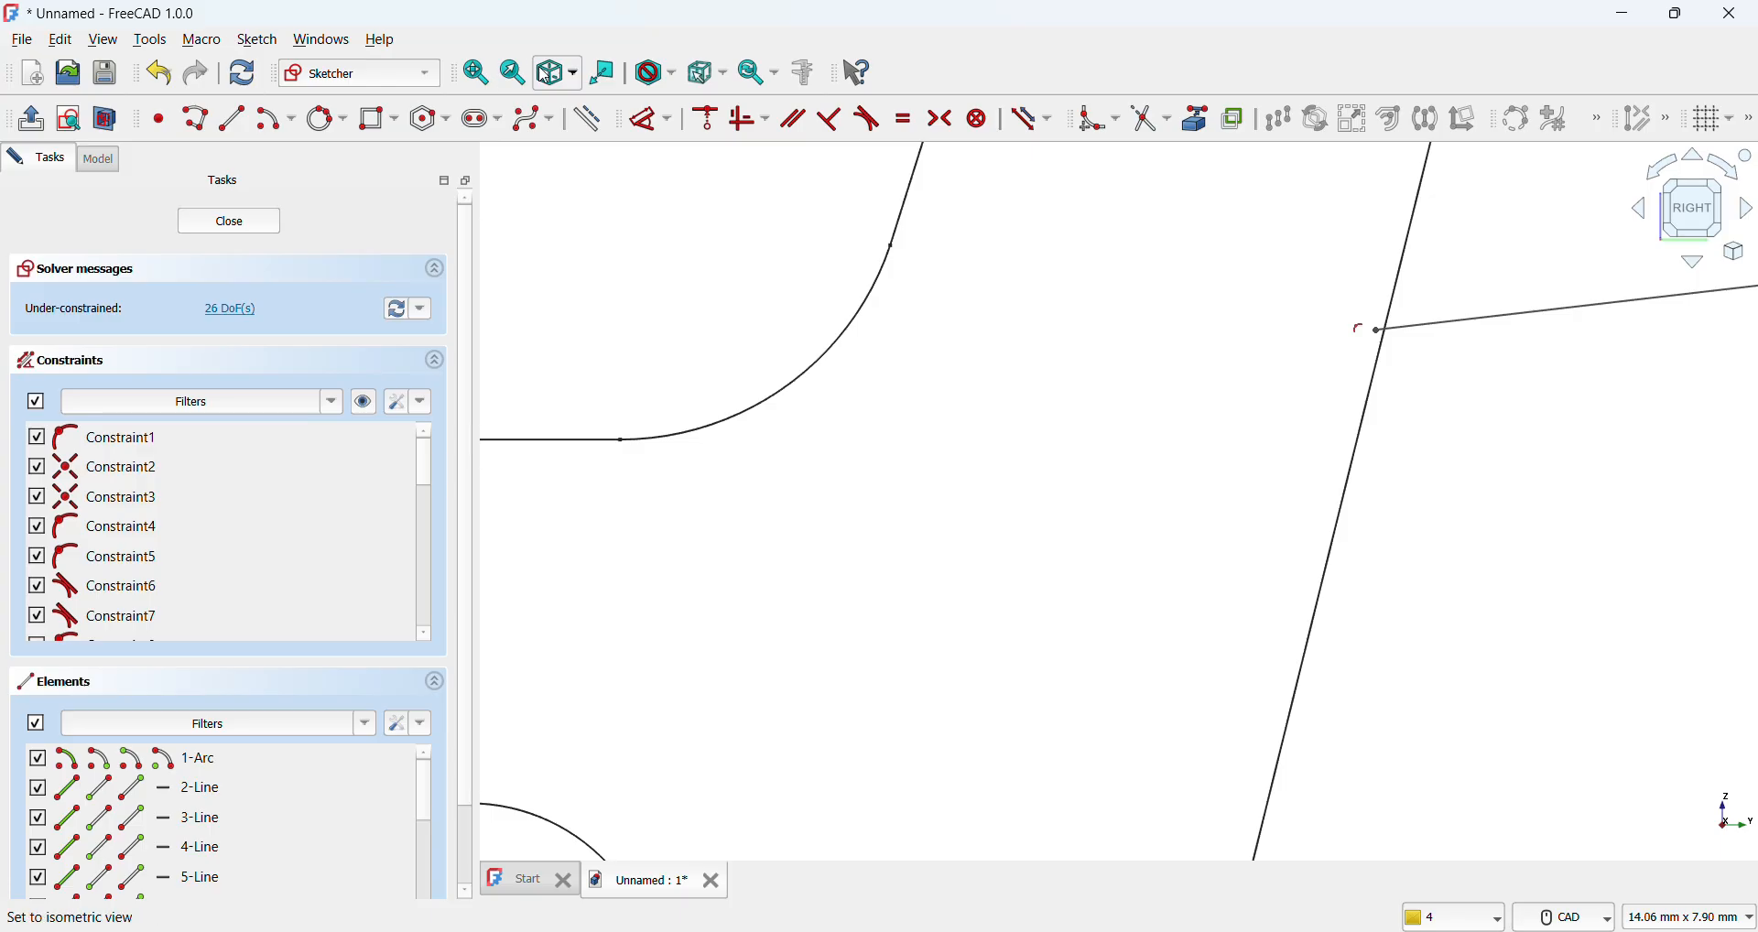
left_click(1425, 325)
scroll(1465, 284, "down", 3)
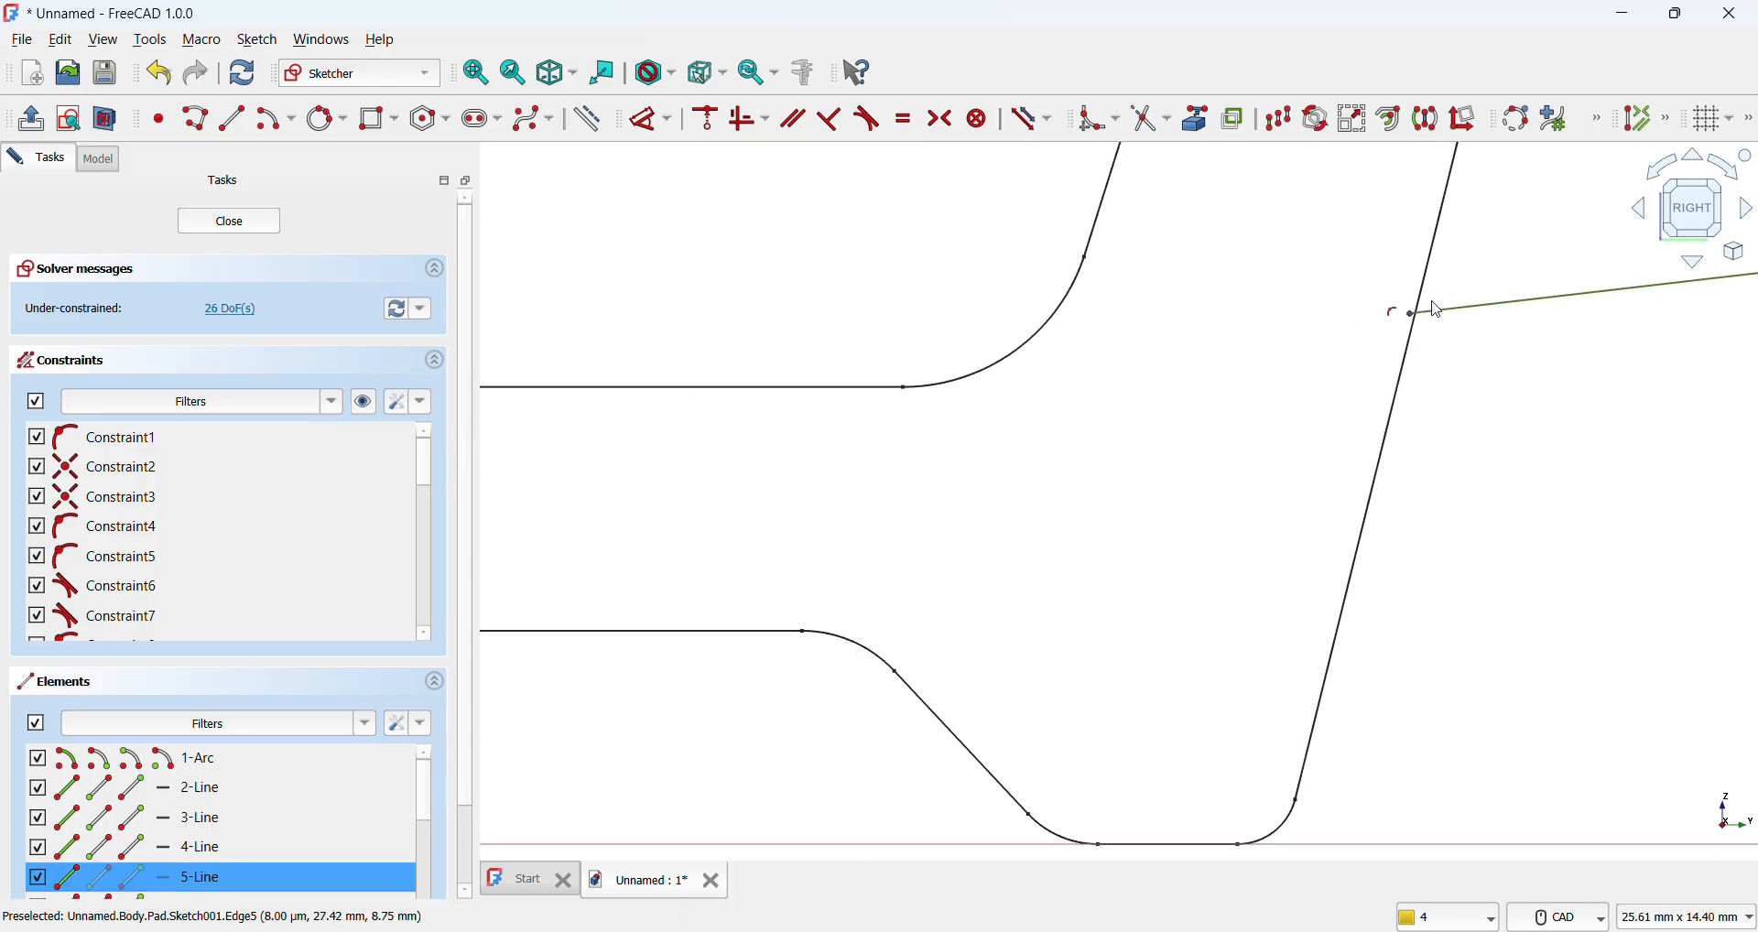
scroll(1440, 312, "up", 4)
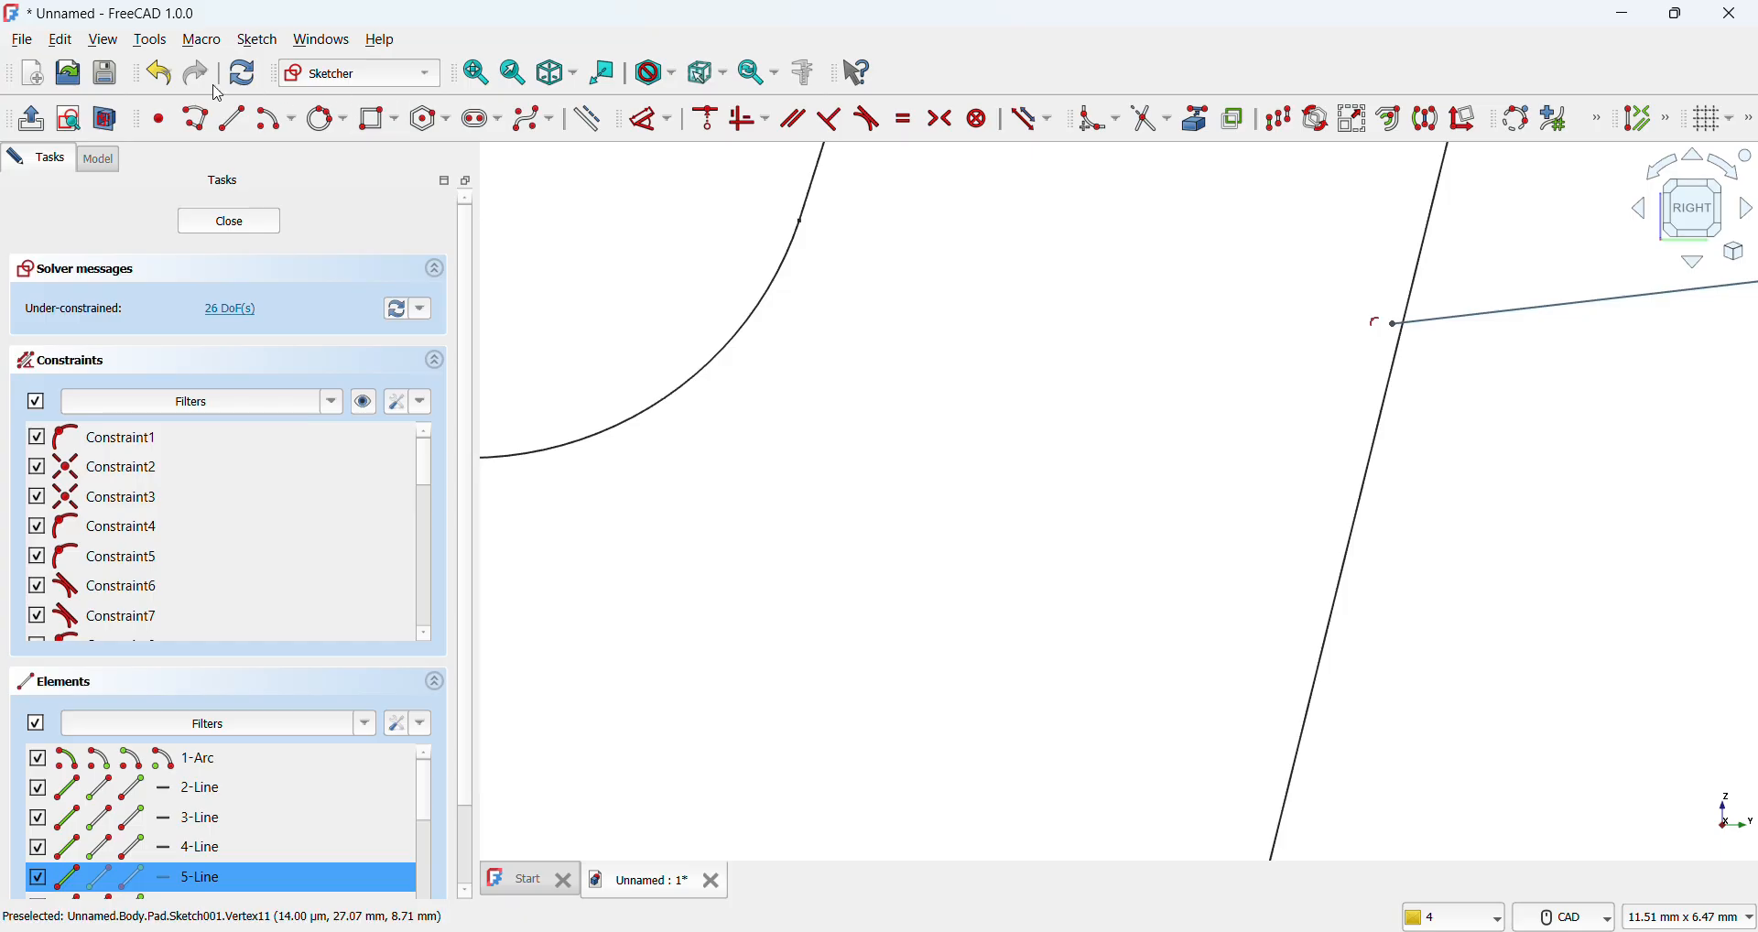
scroll(1410, 284, "down", 4)
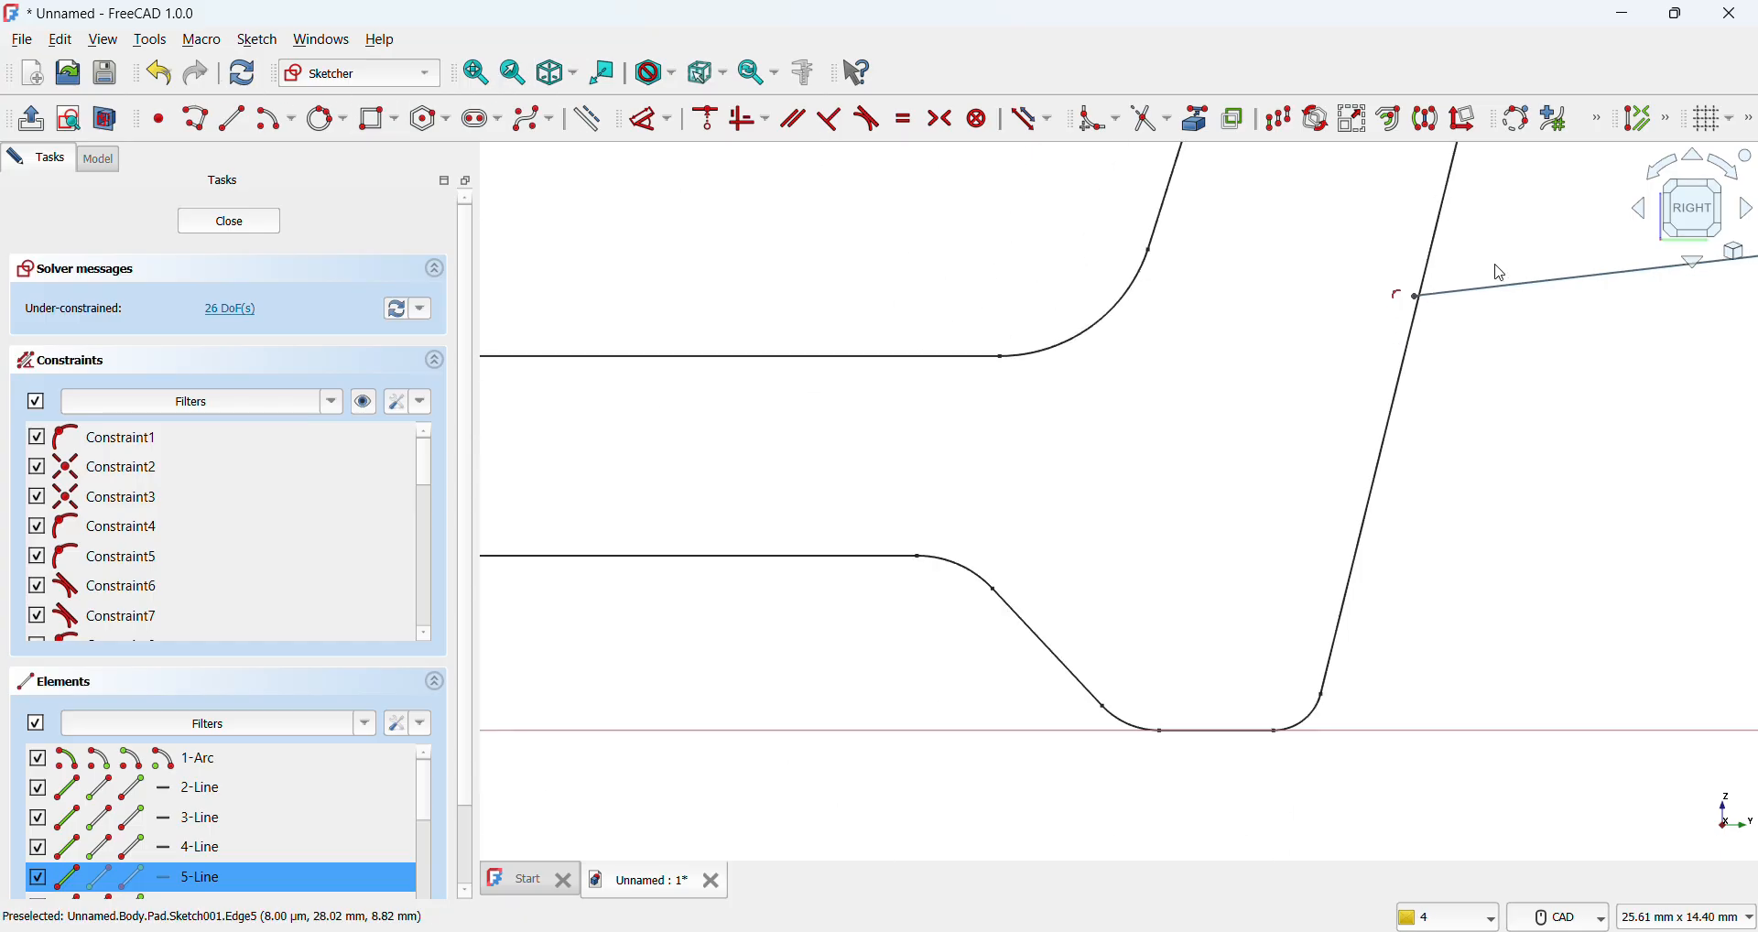
scroll(1081, 261, "down", 4)
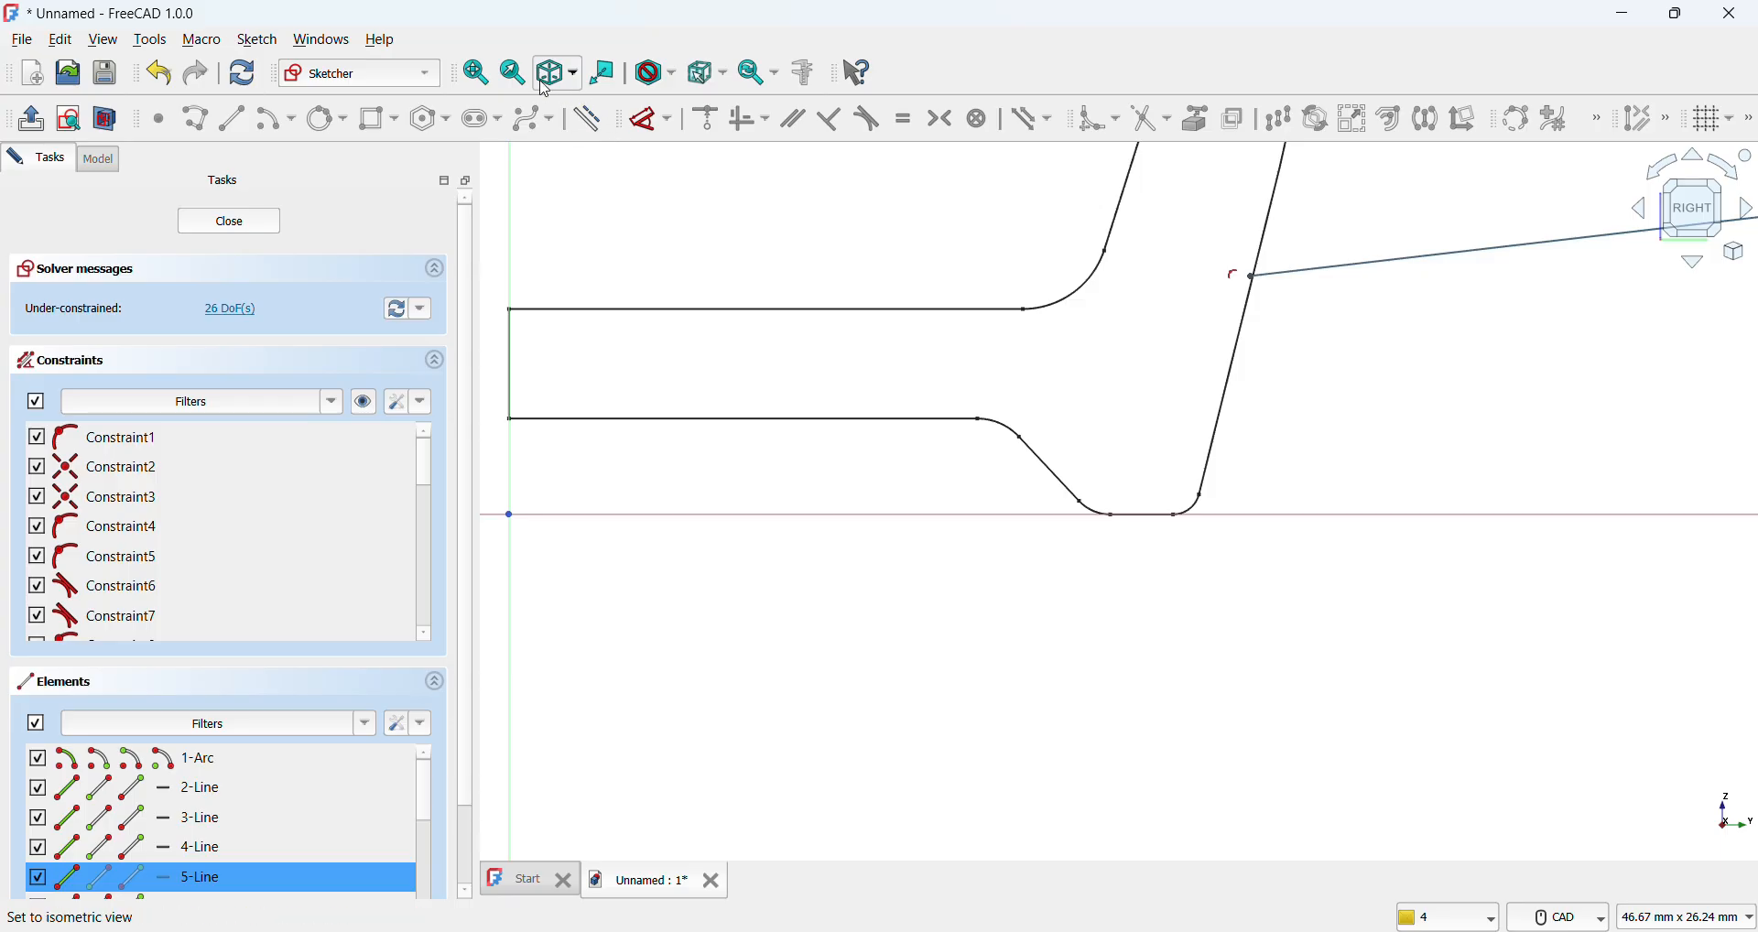
left_click(476, 72)
scroll(1240, 538, "up", 5)
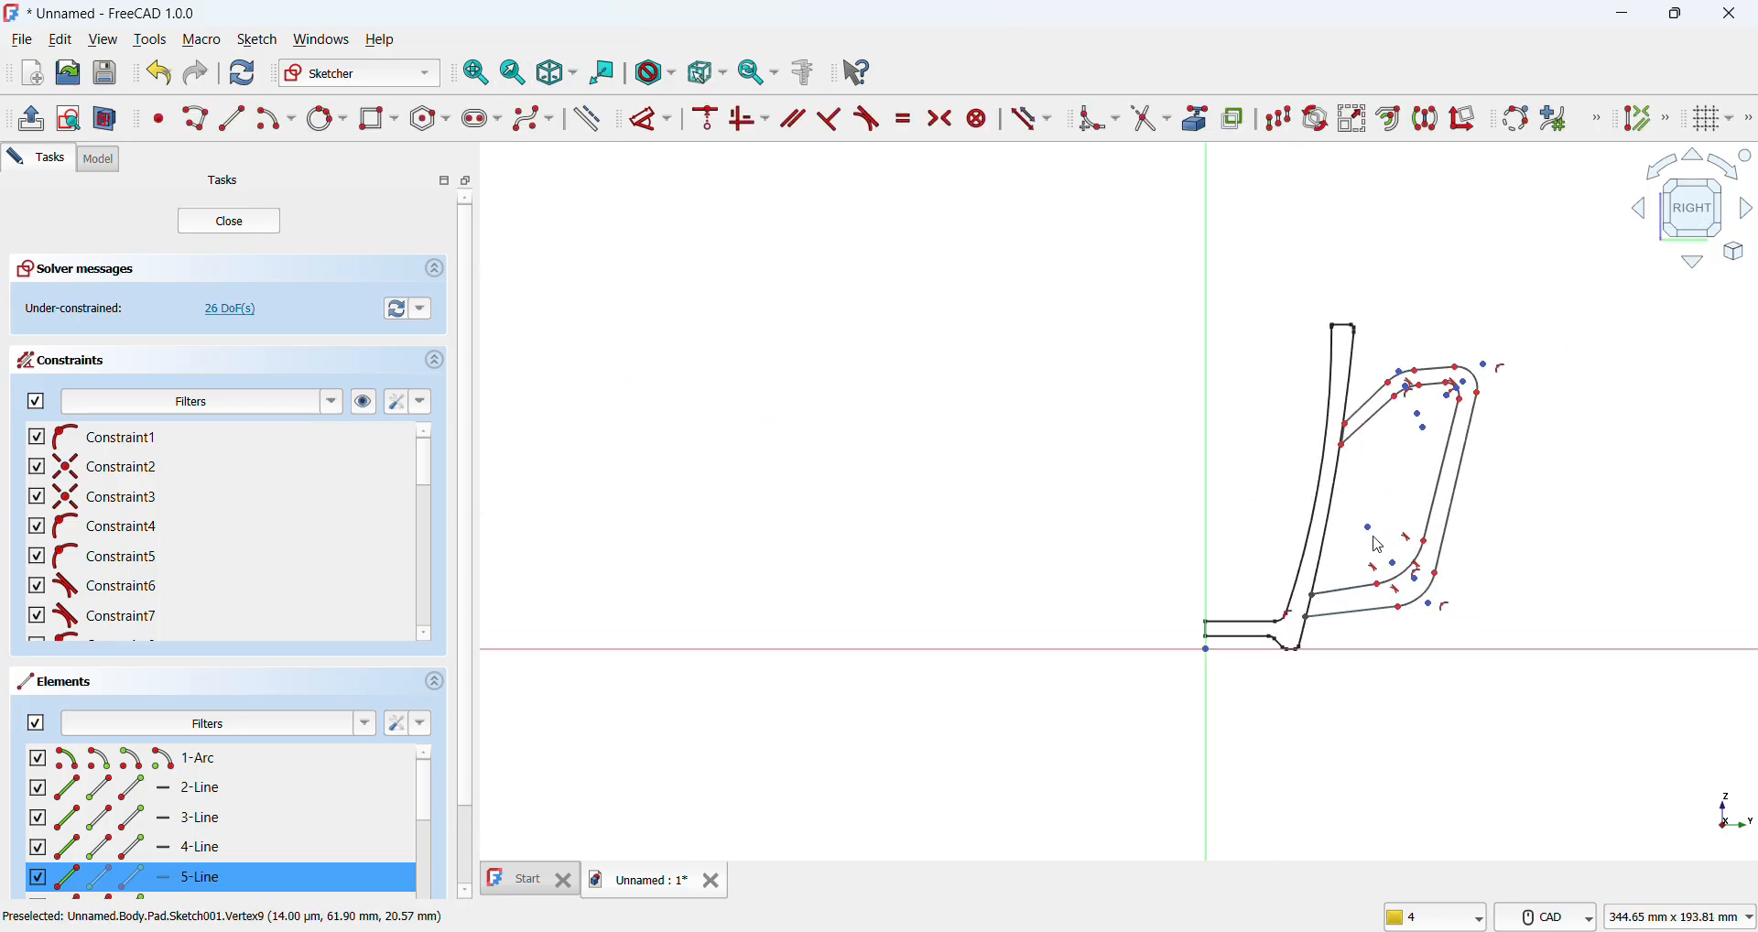
scroll(1512, 737, "up", 6)
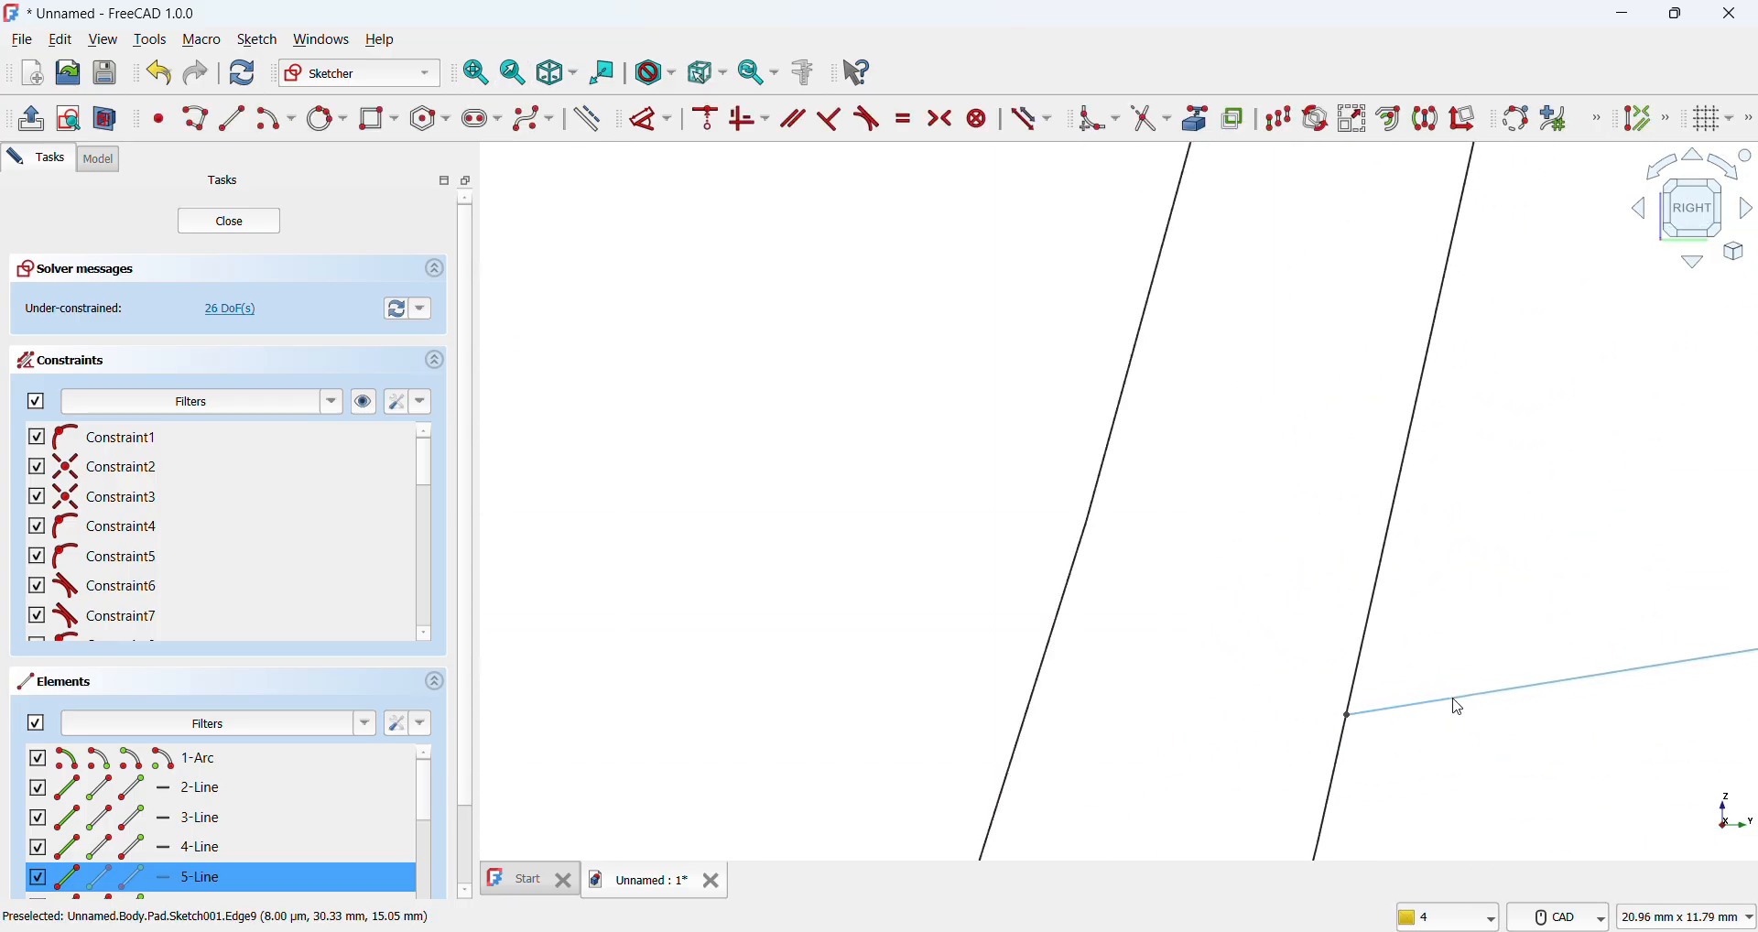
scroll(1331, 635, "down", 4)
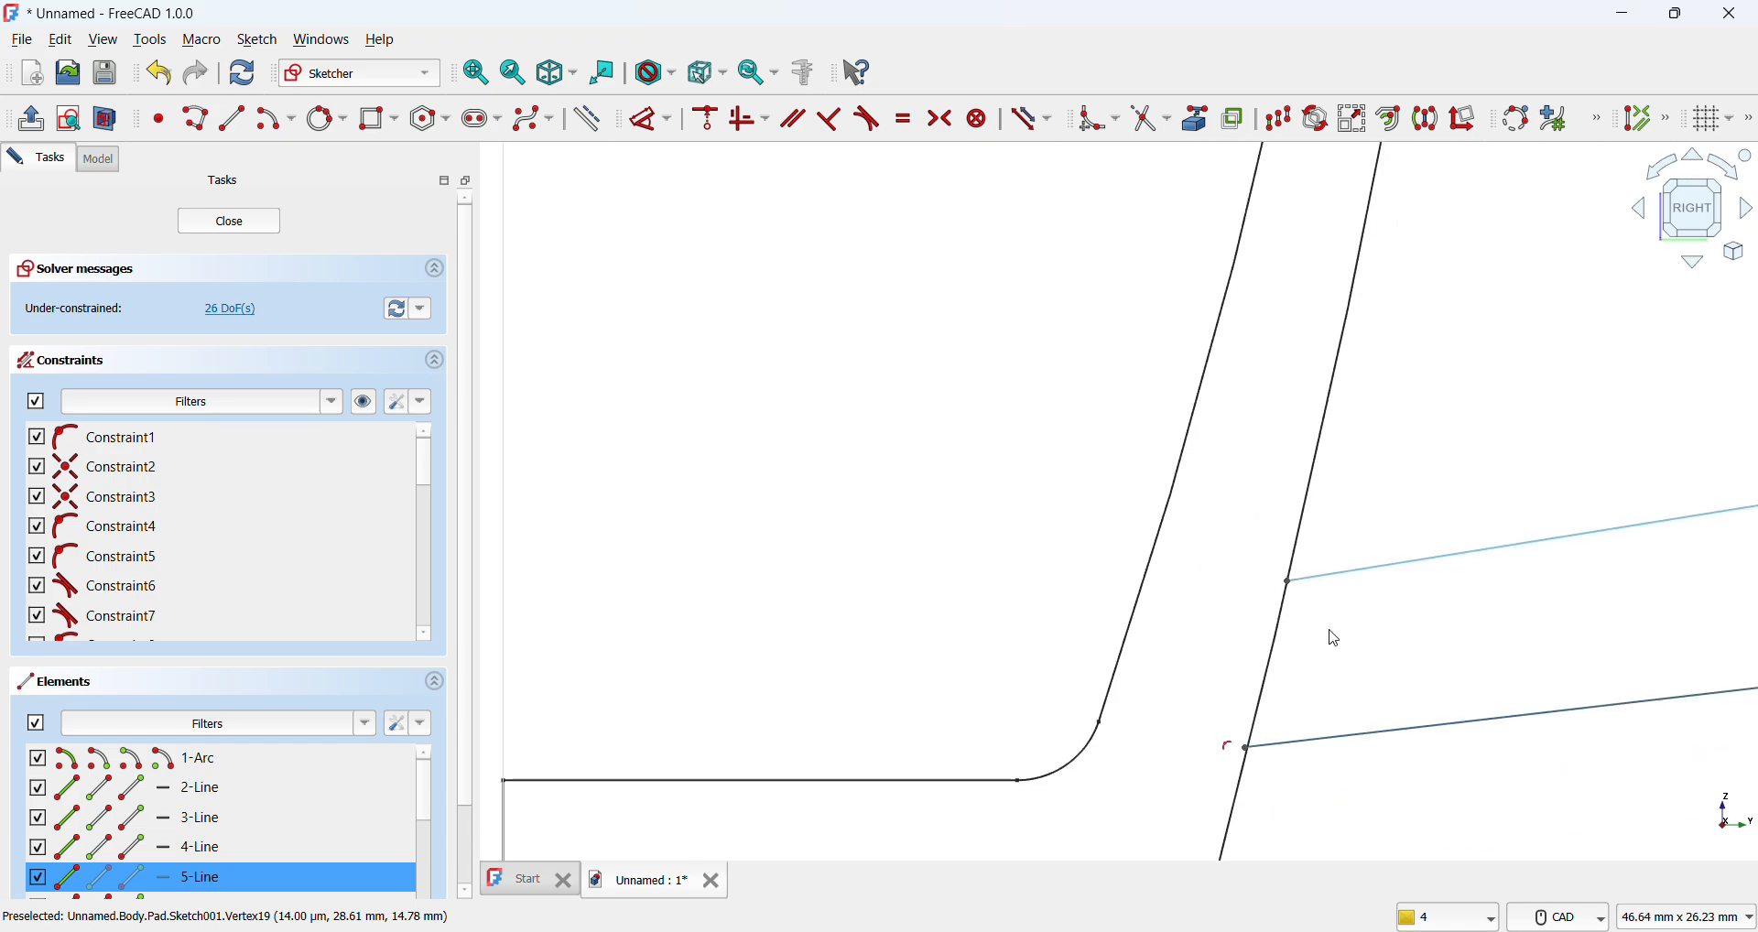
scroll(1259, 728, "up", 2)
scroll(1264, 714, "up", 2)
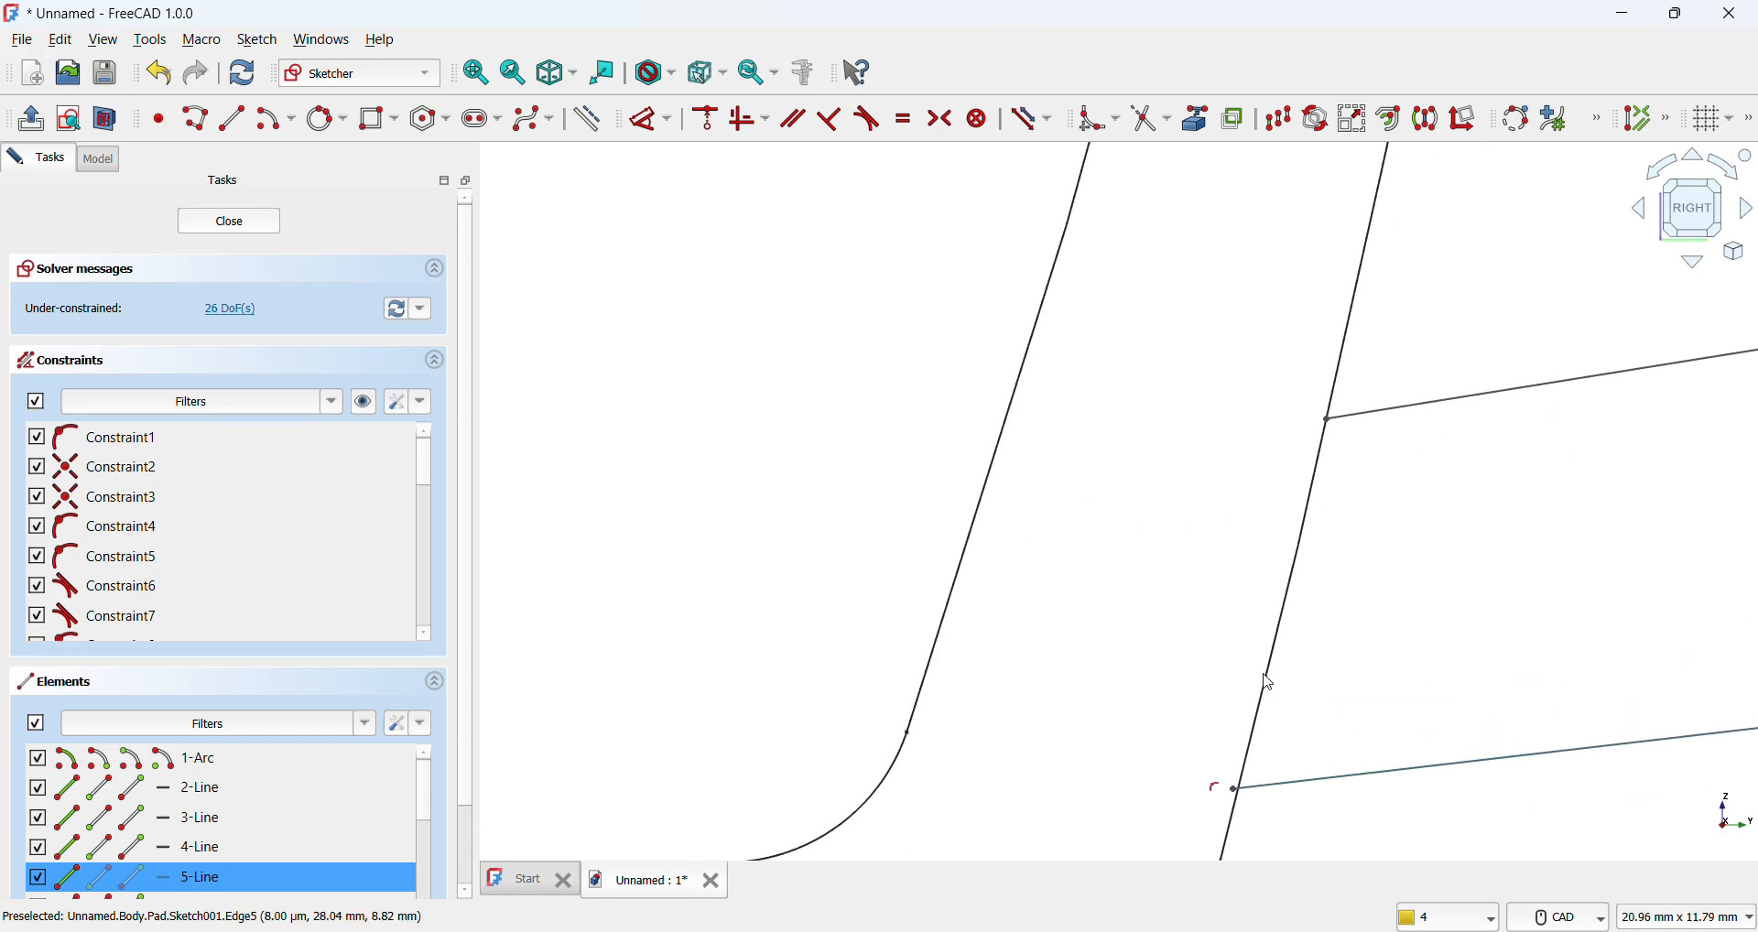
scroll(1270, 683, "up", 2)
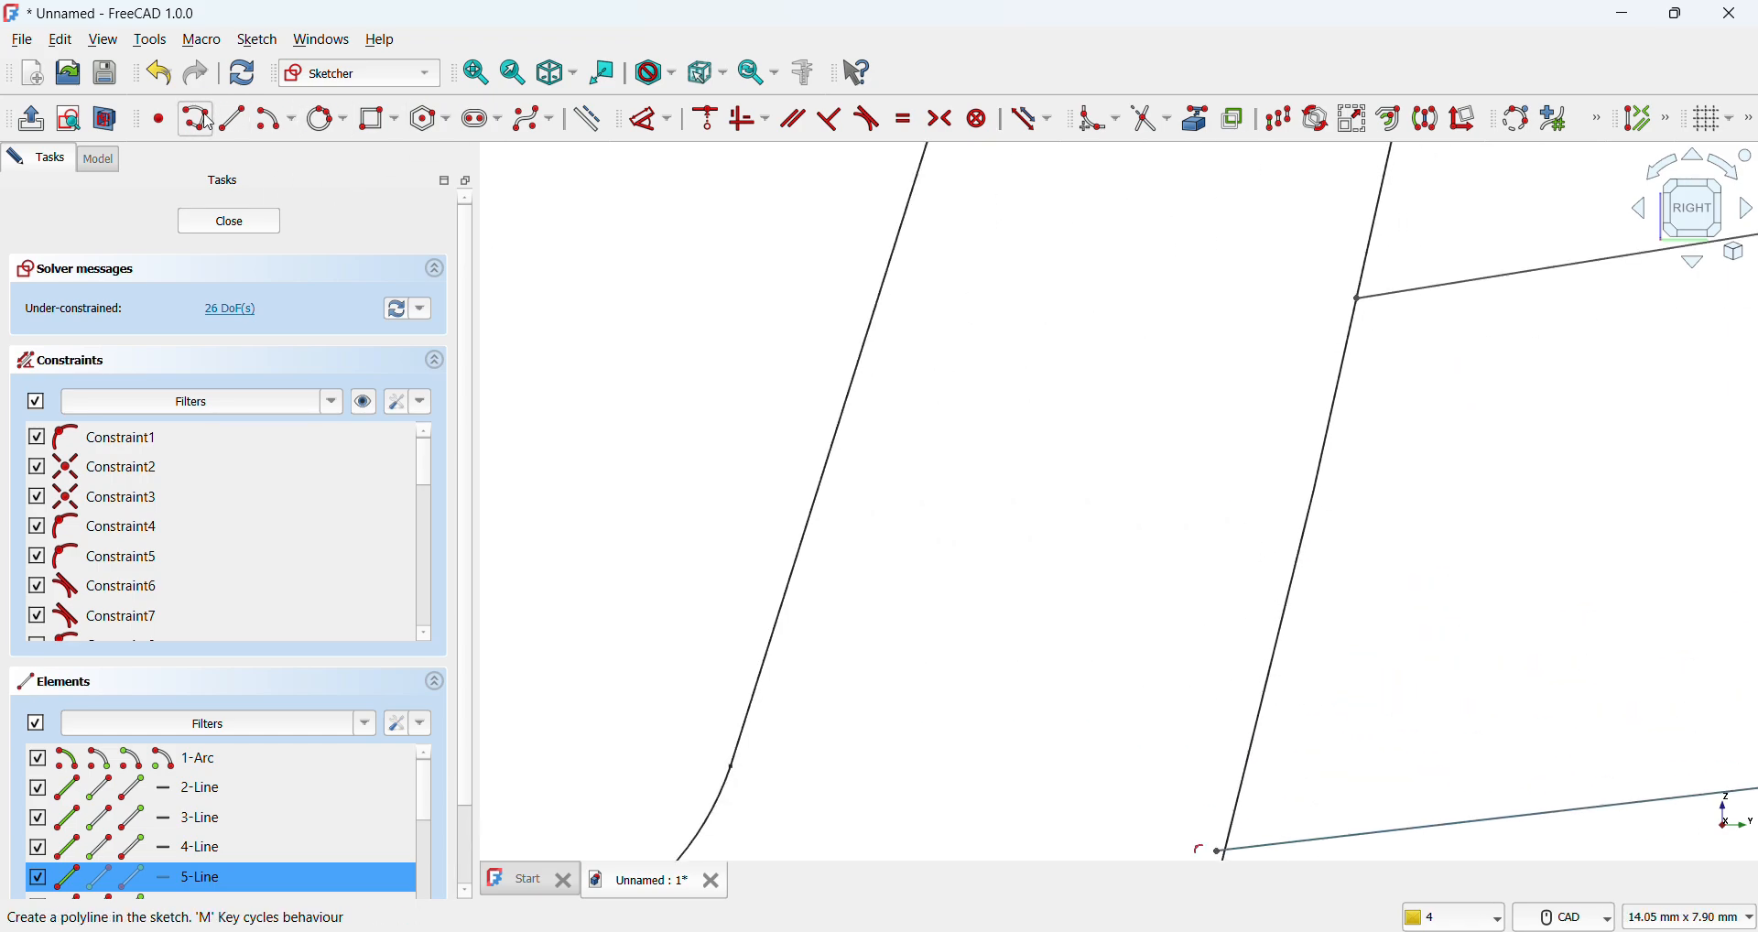
Step: Draw a line joining the open ends of the handle's two lower lines at the cup wall, and close the sketch
left_click(233, 119)
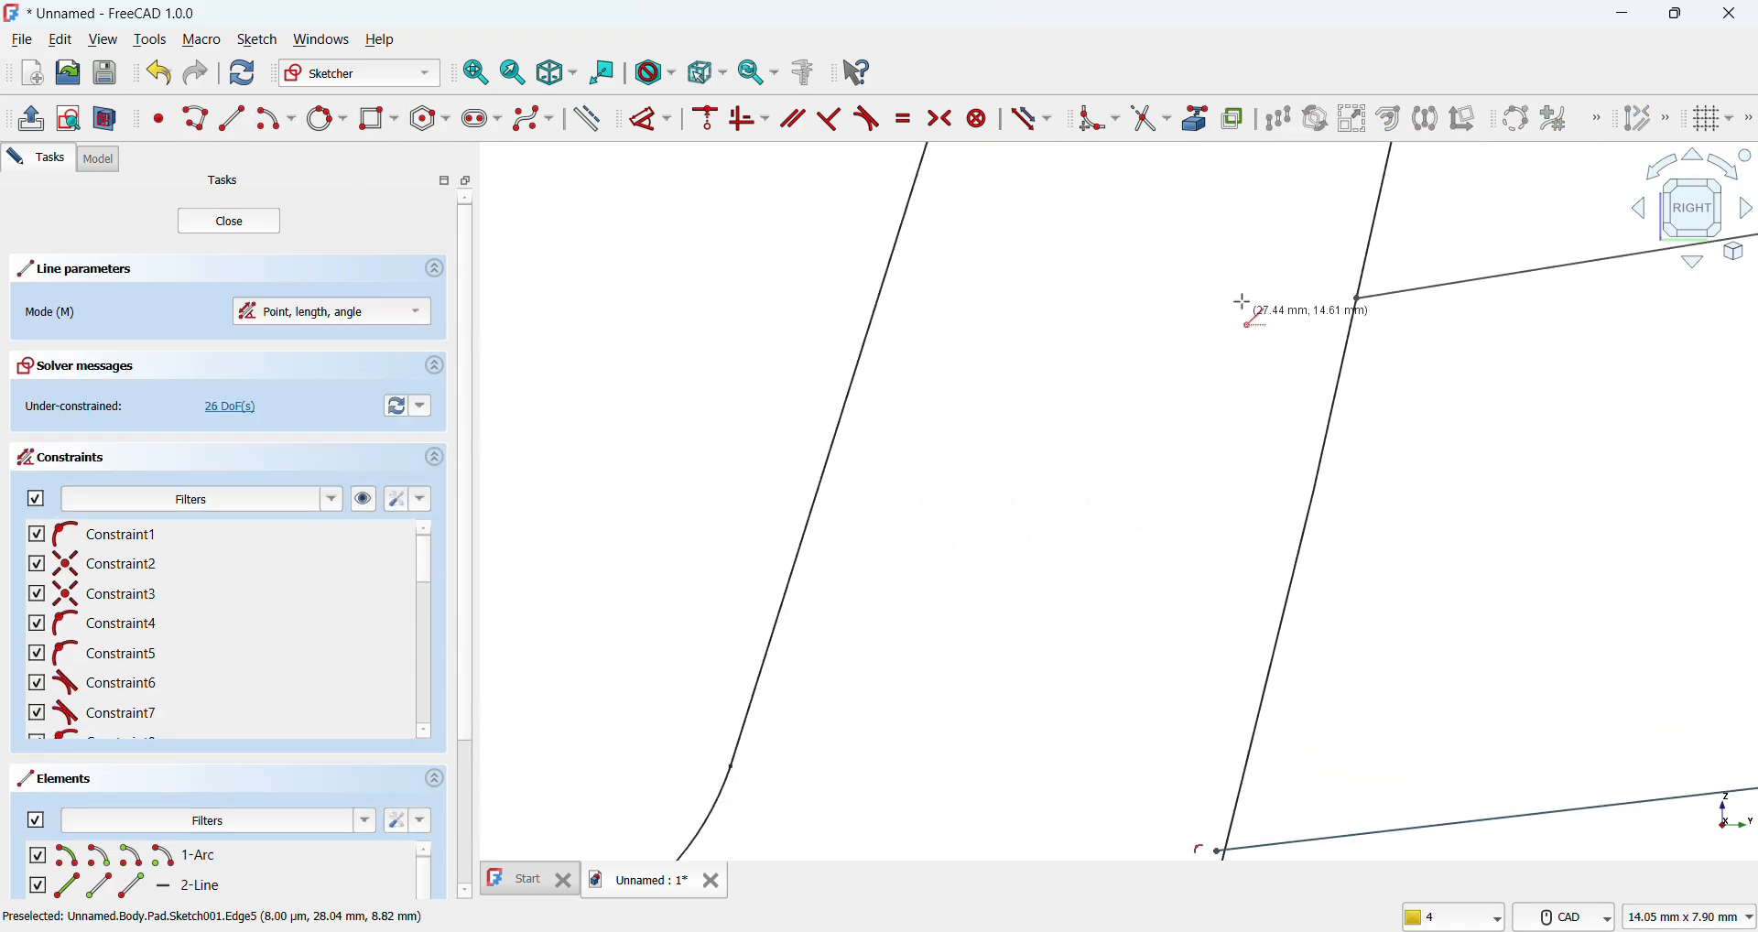
left_click(1363, 300)
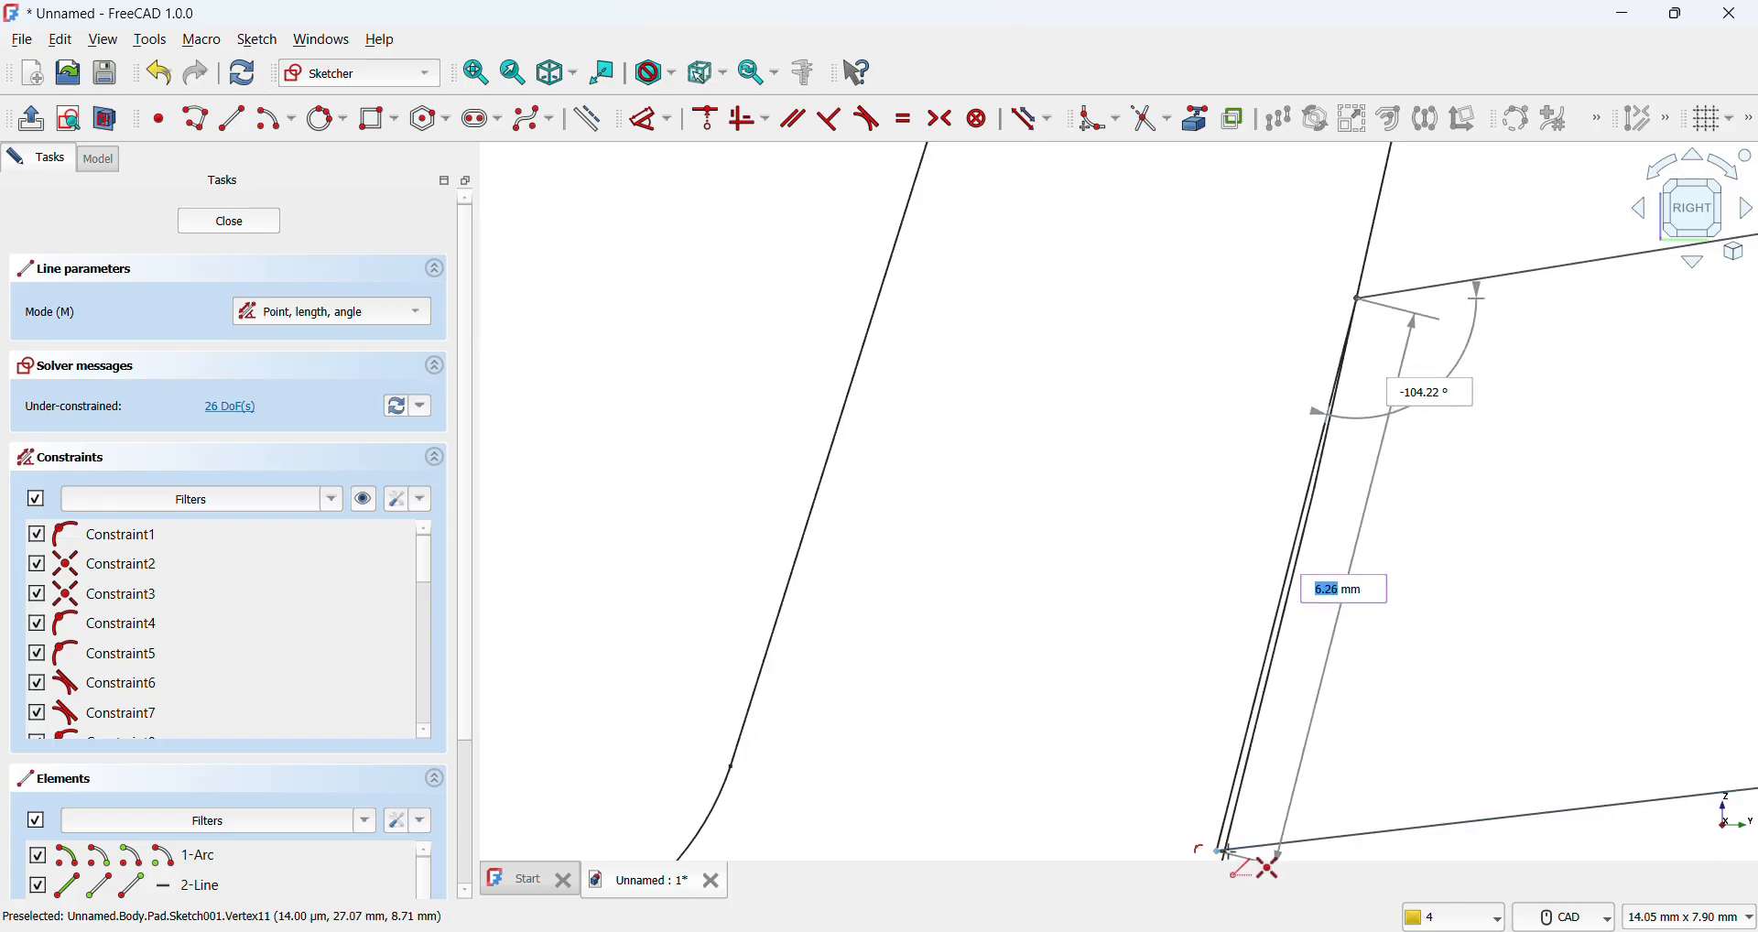
left_click(1233, 857)
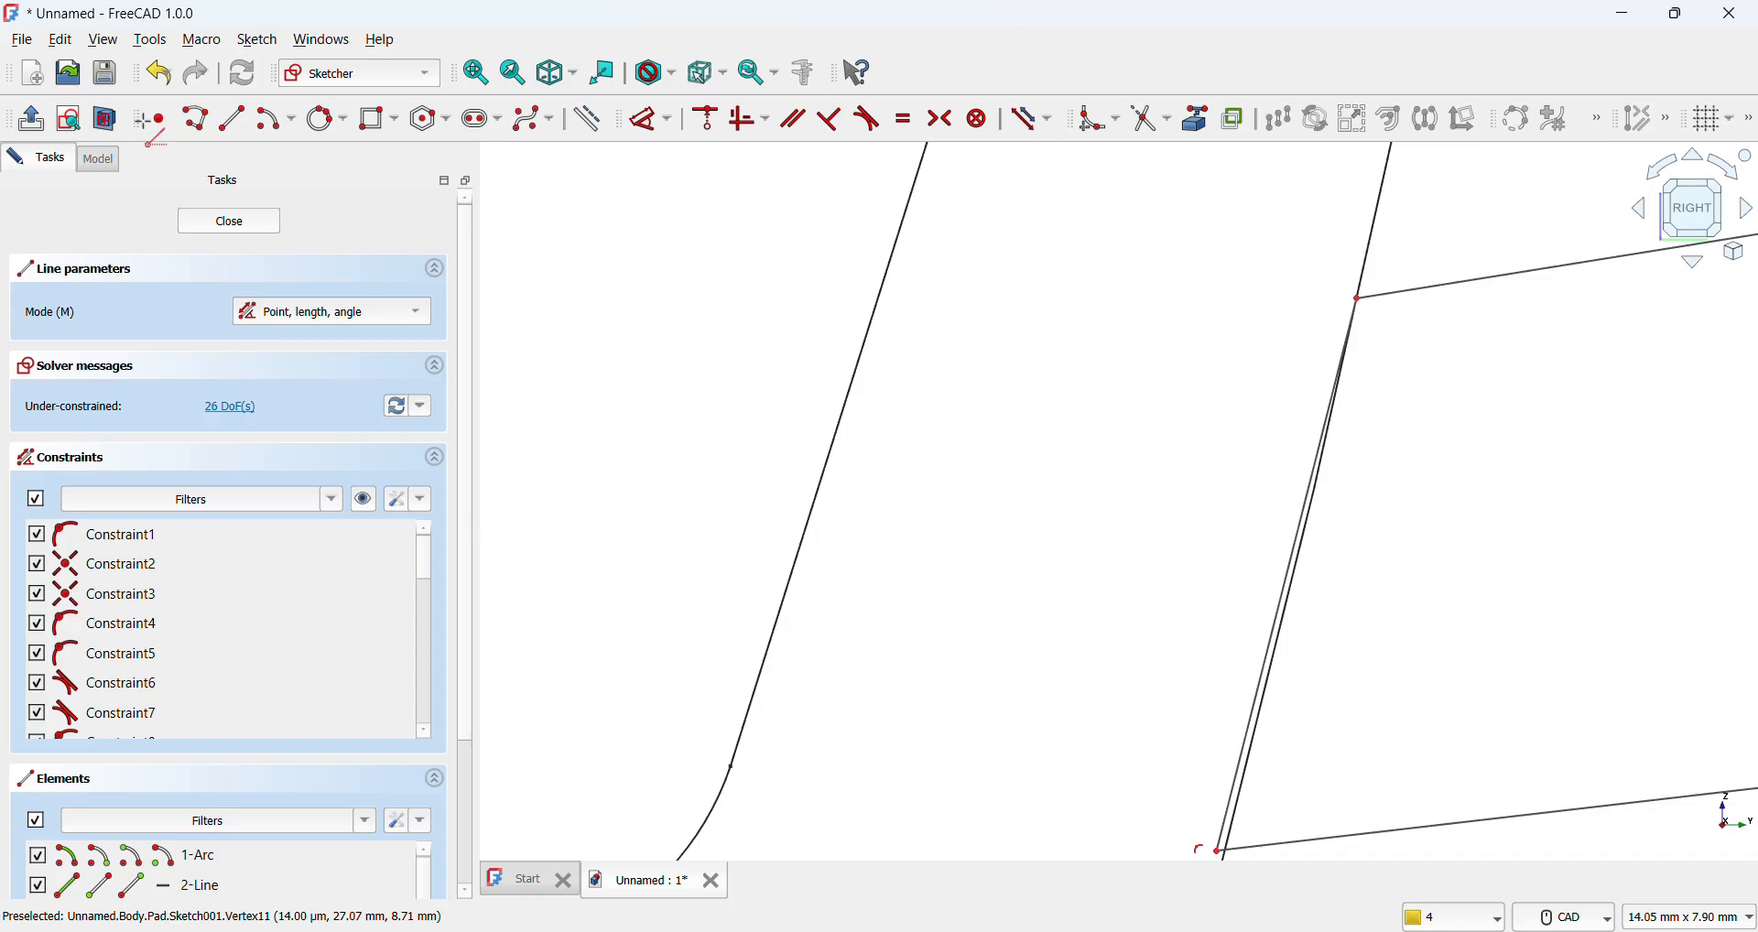
left_click(33, 120)
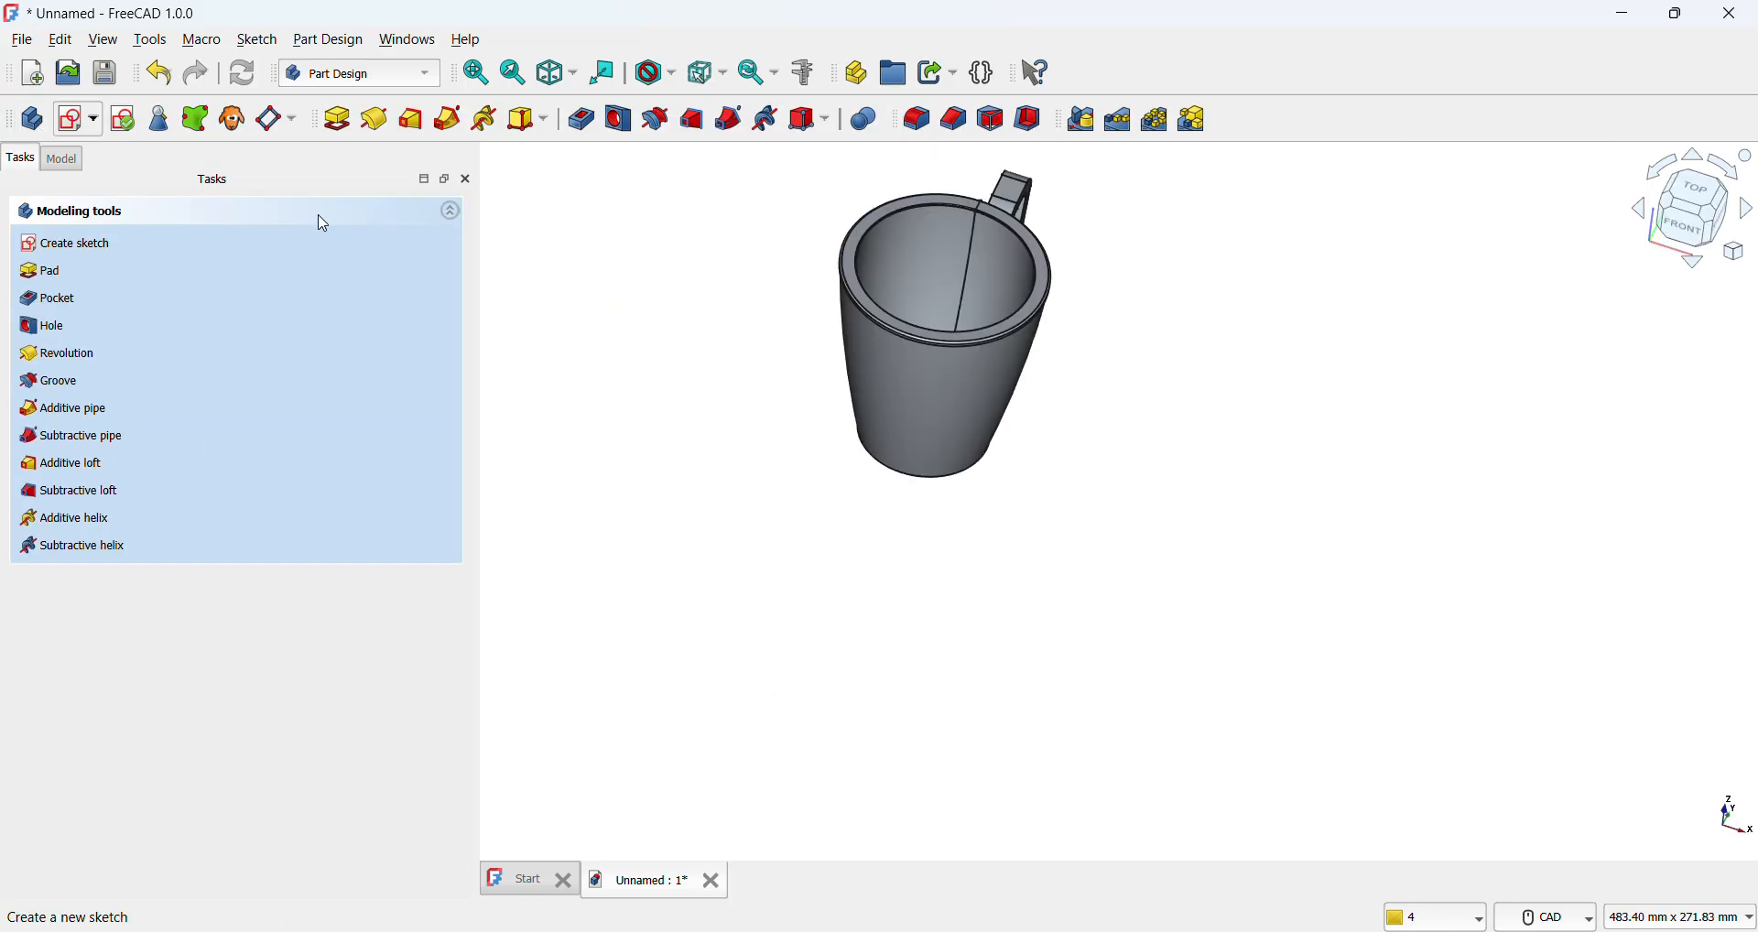
Step: Examine the cup with its padded handle from different views
right_click(698, 454)
left_click(1323, 380)
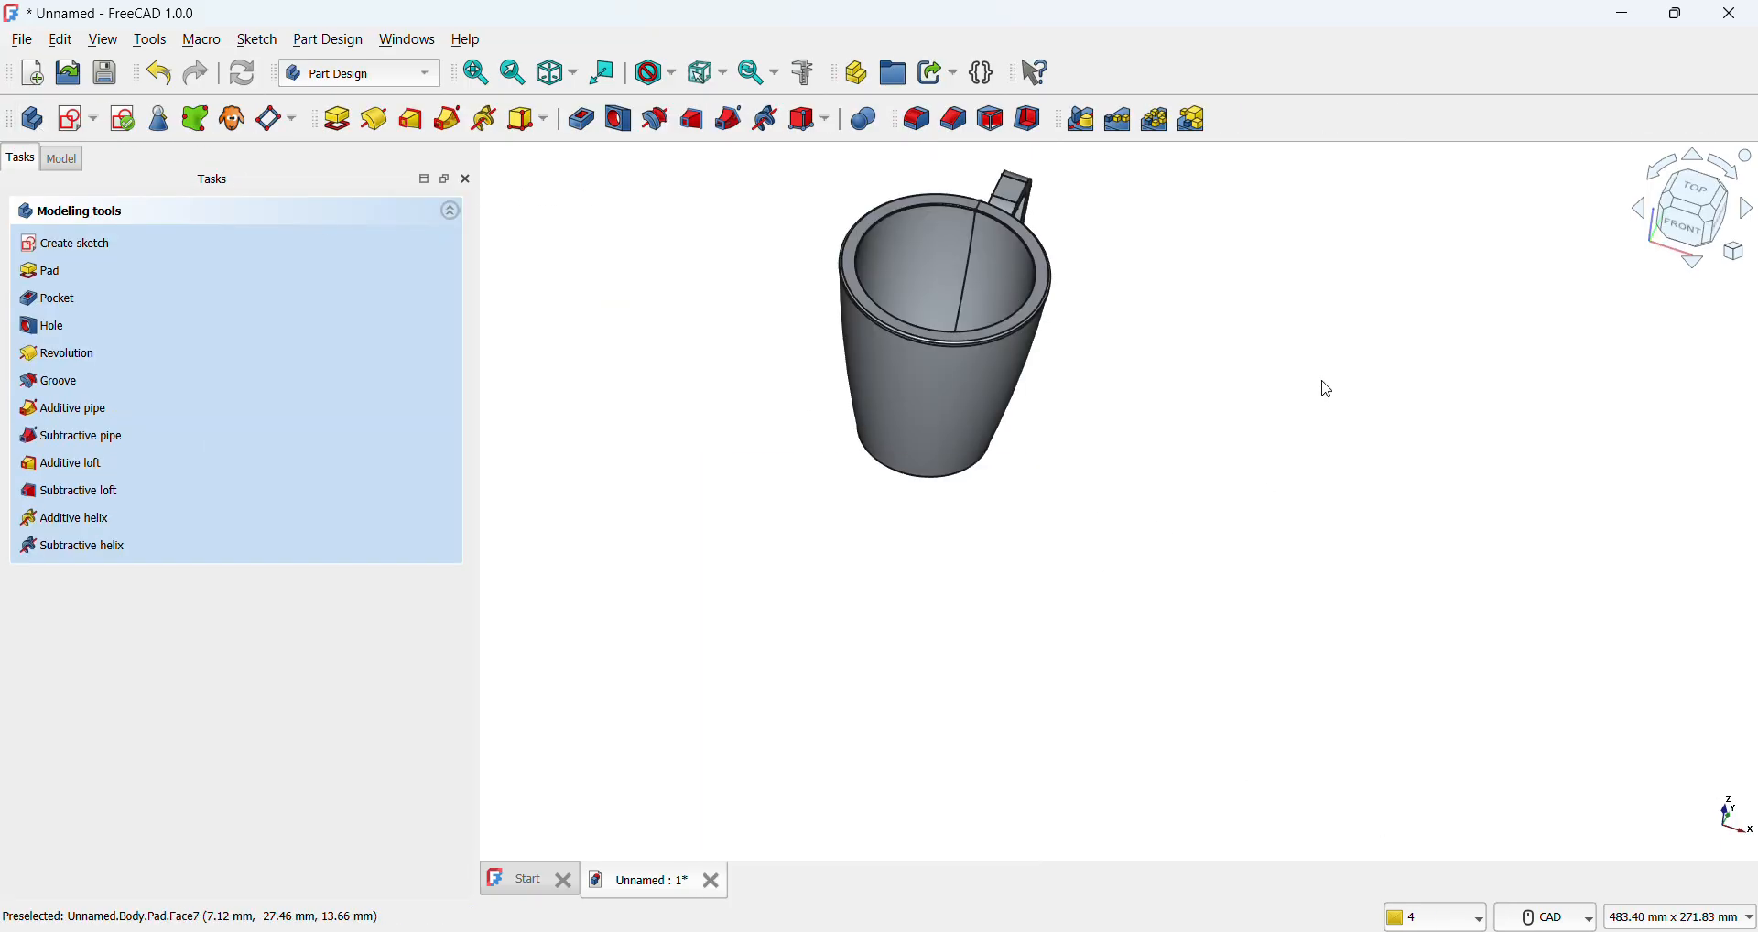
middle_click_drag(1322, 380, 1190, 367)
right_click(978, 375)
left_click(1030, 290)
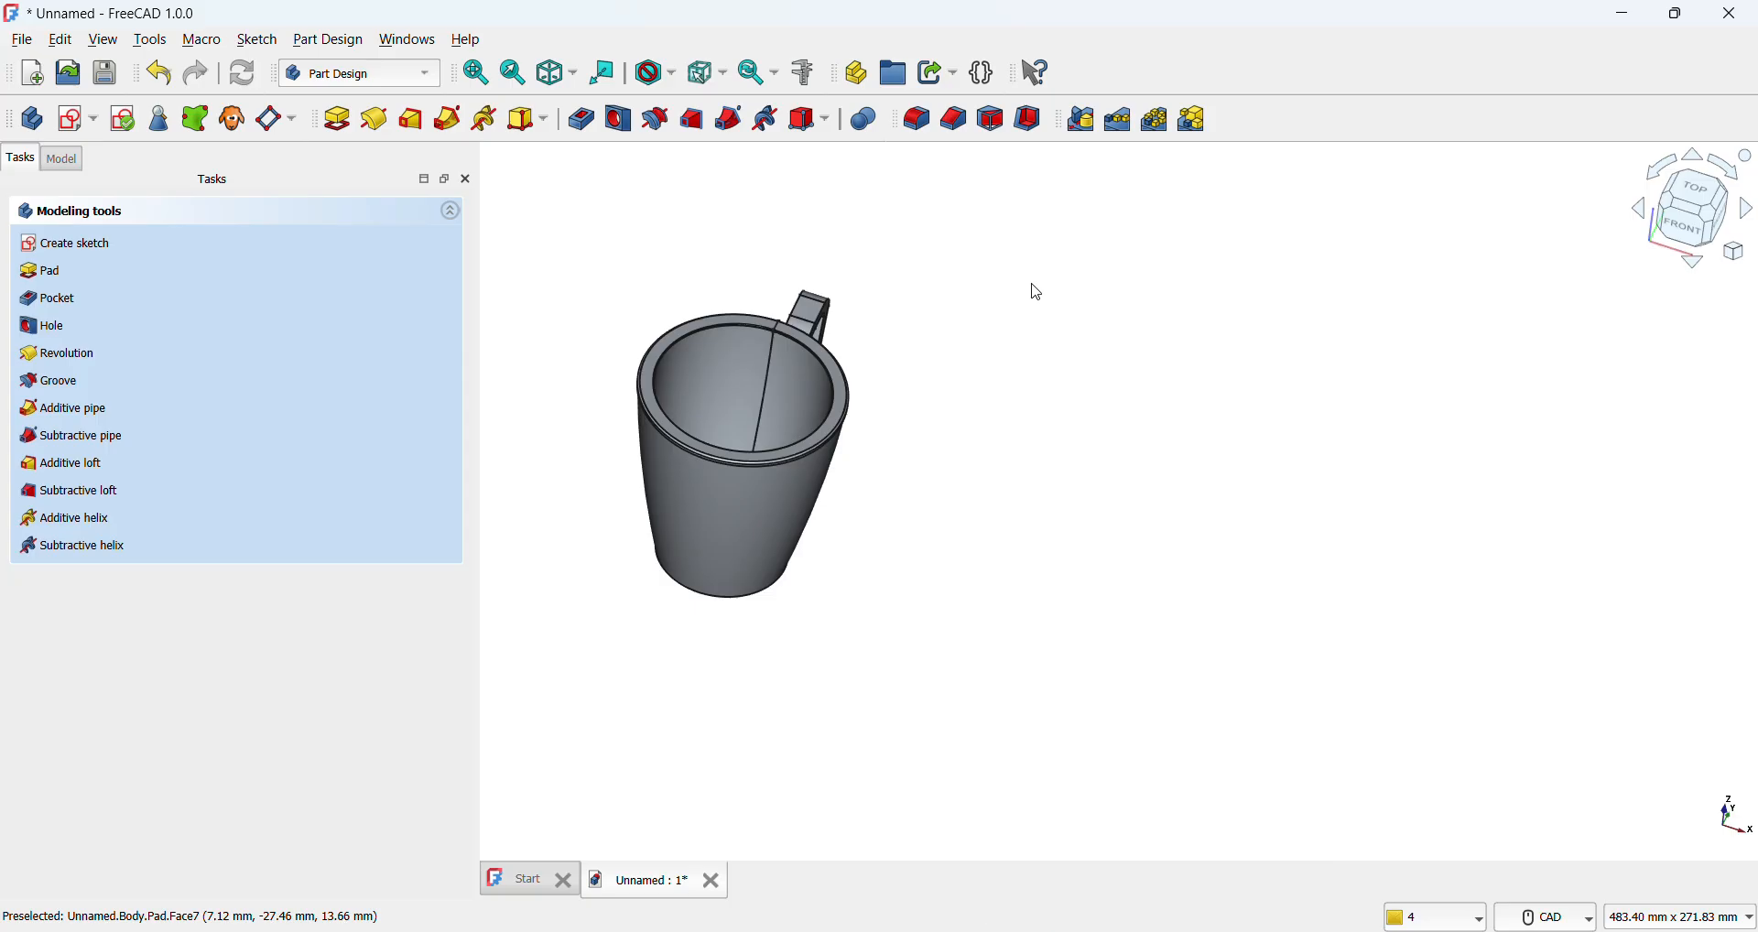
right_click(830, 286)
left_click(1067, 211)
middle_click_drag(1068, 211, 1027, 257)
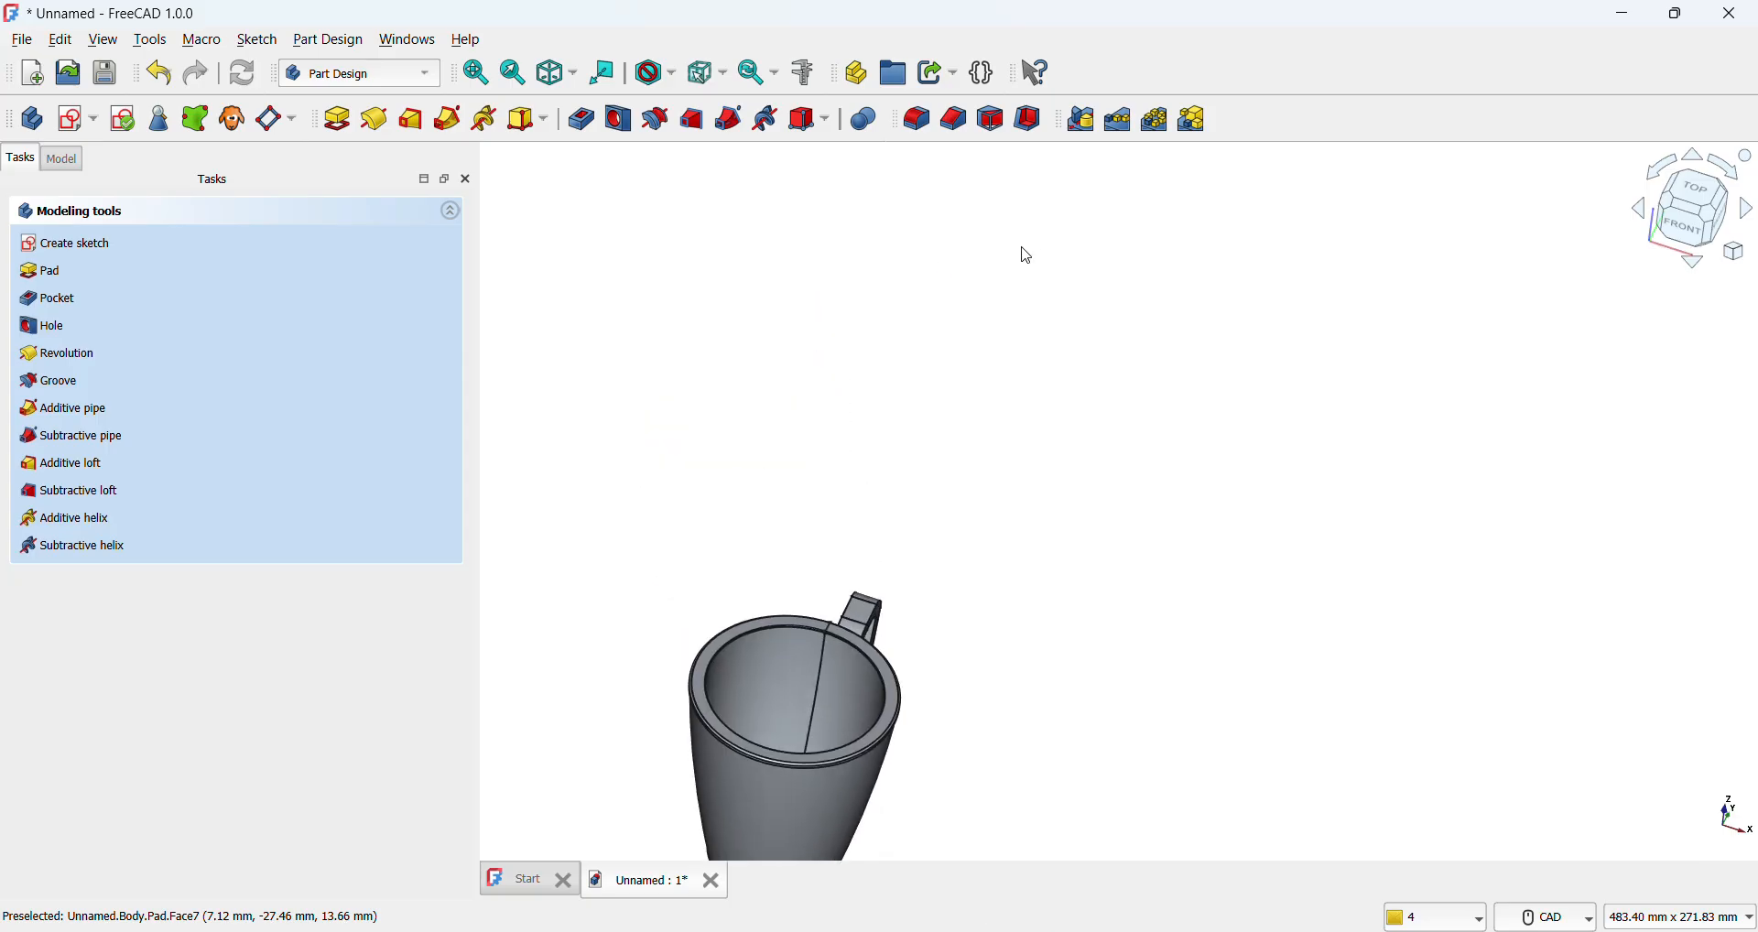
right_click(849, 287)
left_click(477, 73)
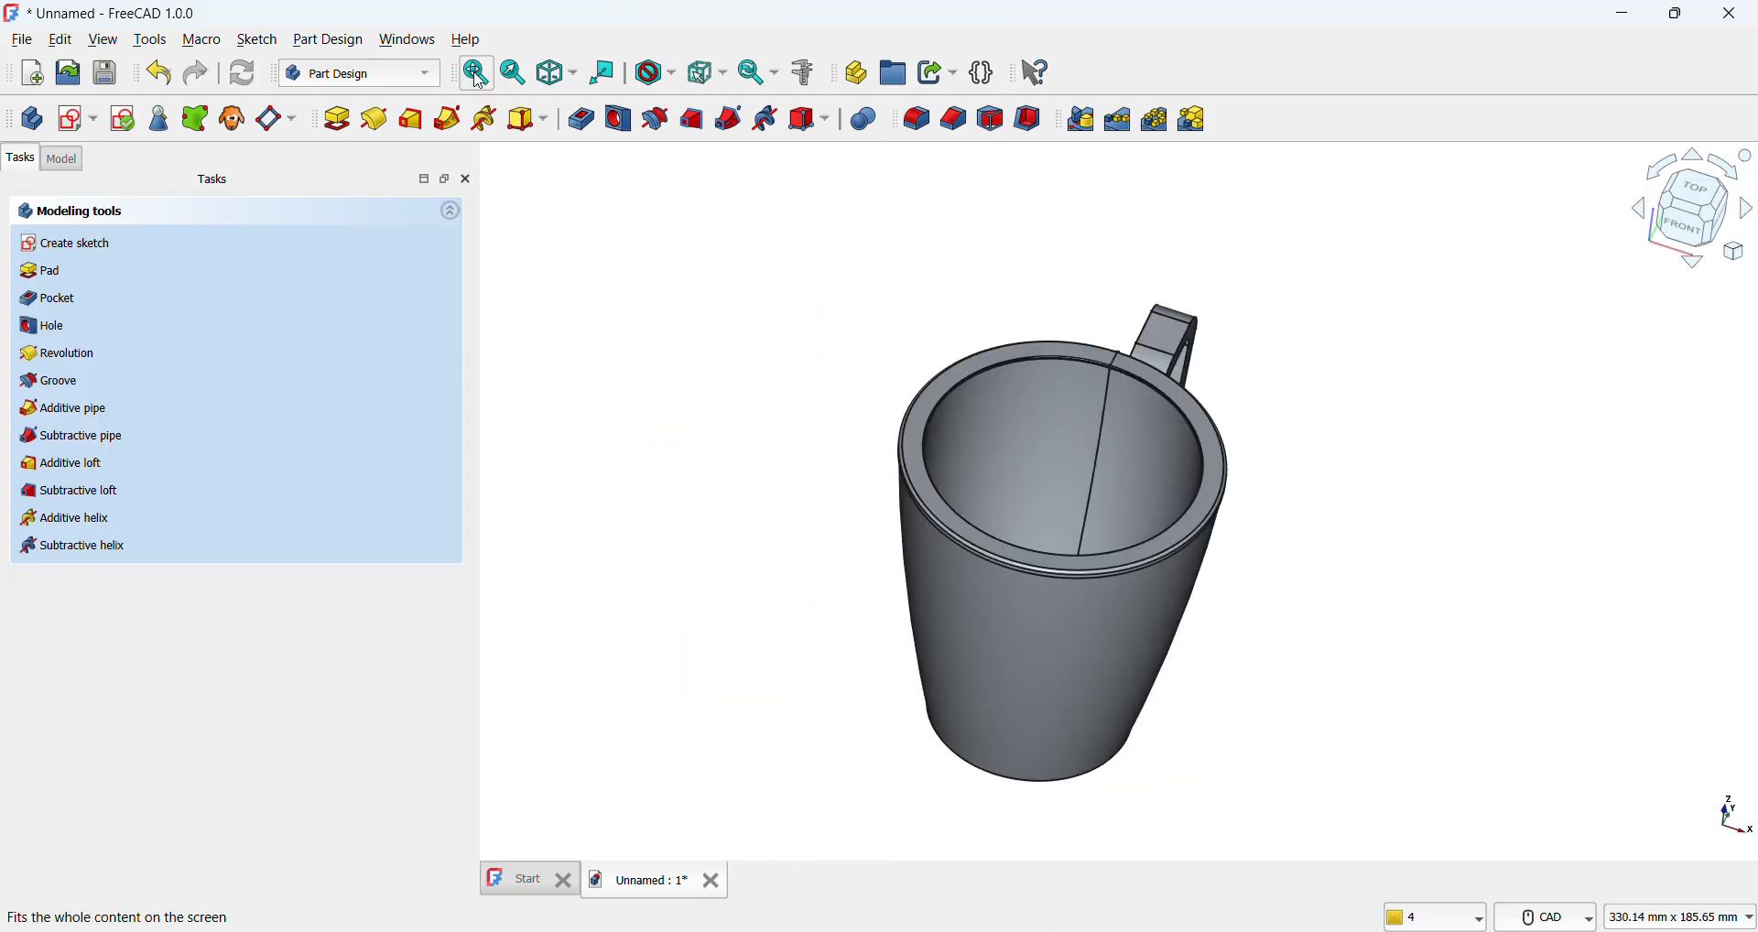
right_click(1521, 478)
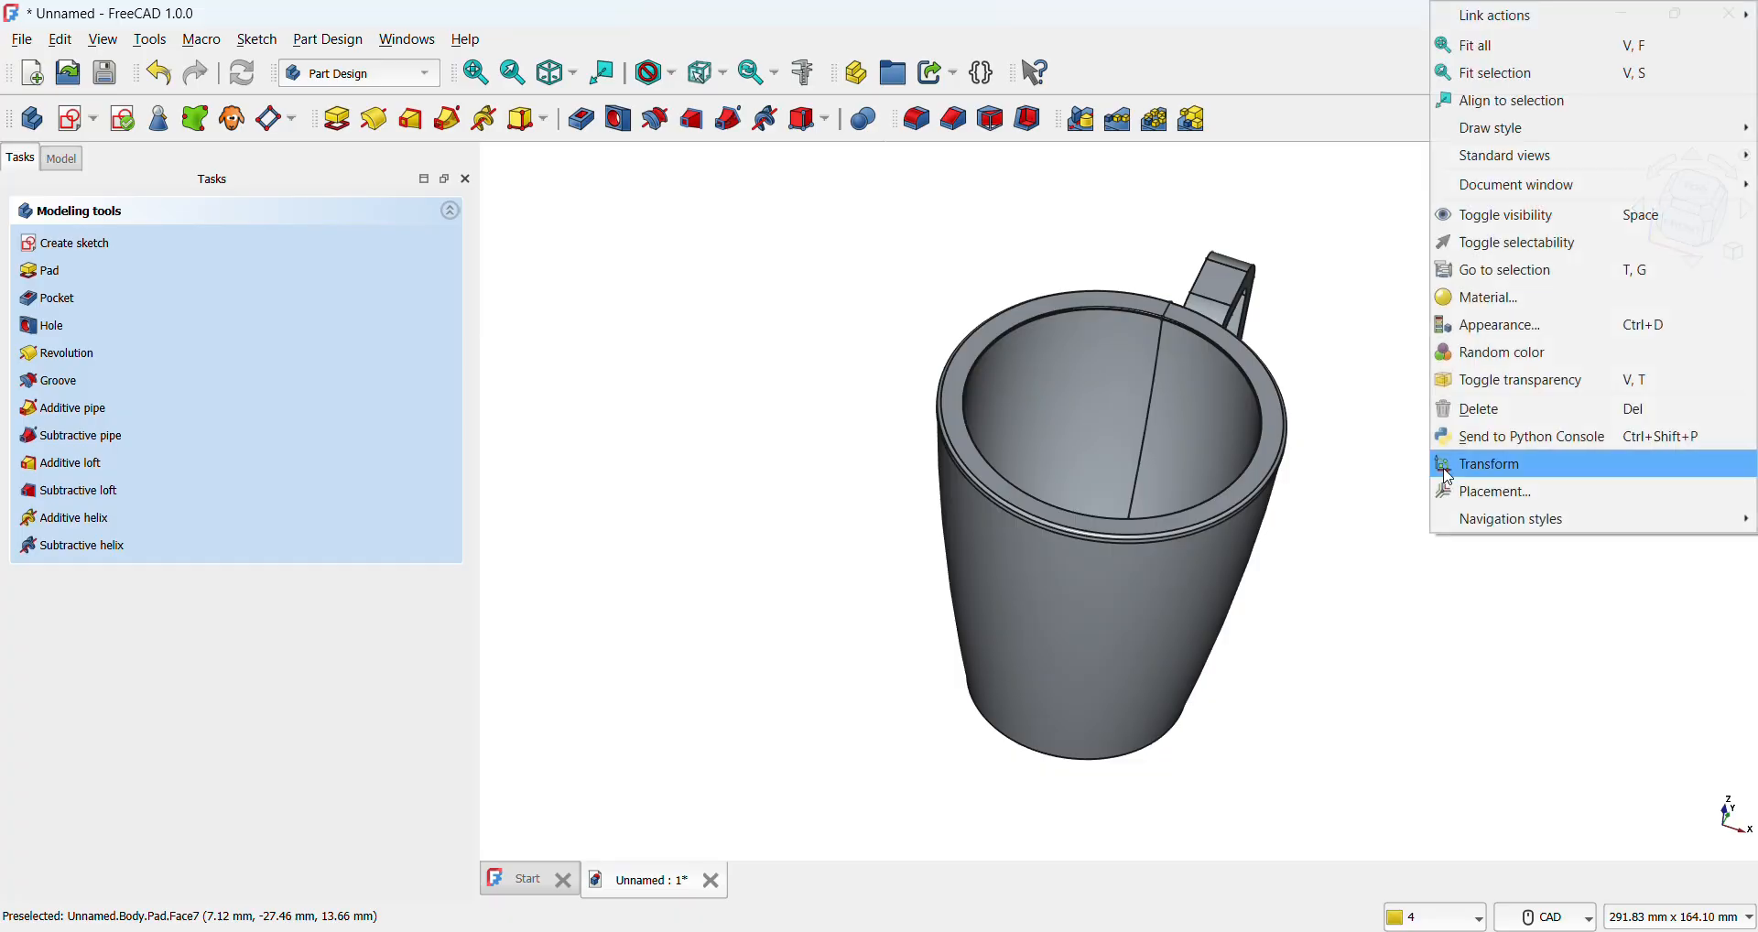
left_click(1359, 497)
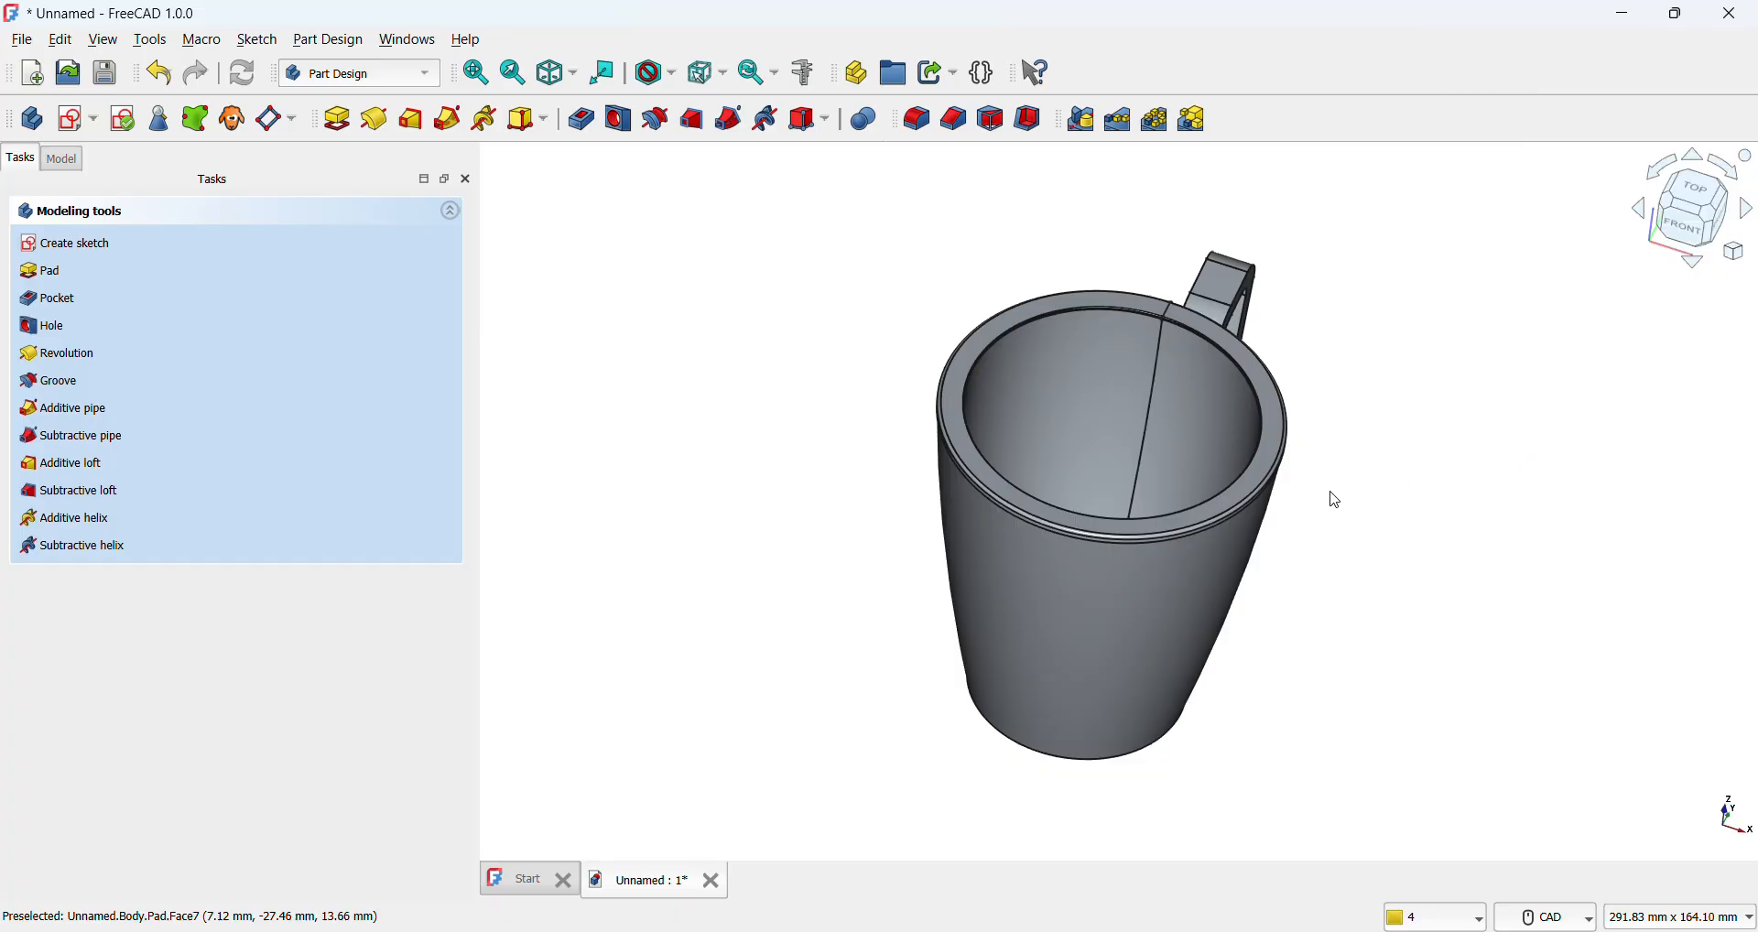
right_click(1311, 536)
left_click(861, 471)
middle_click_drag(860, 470, 856, 92)
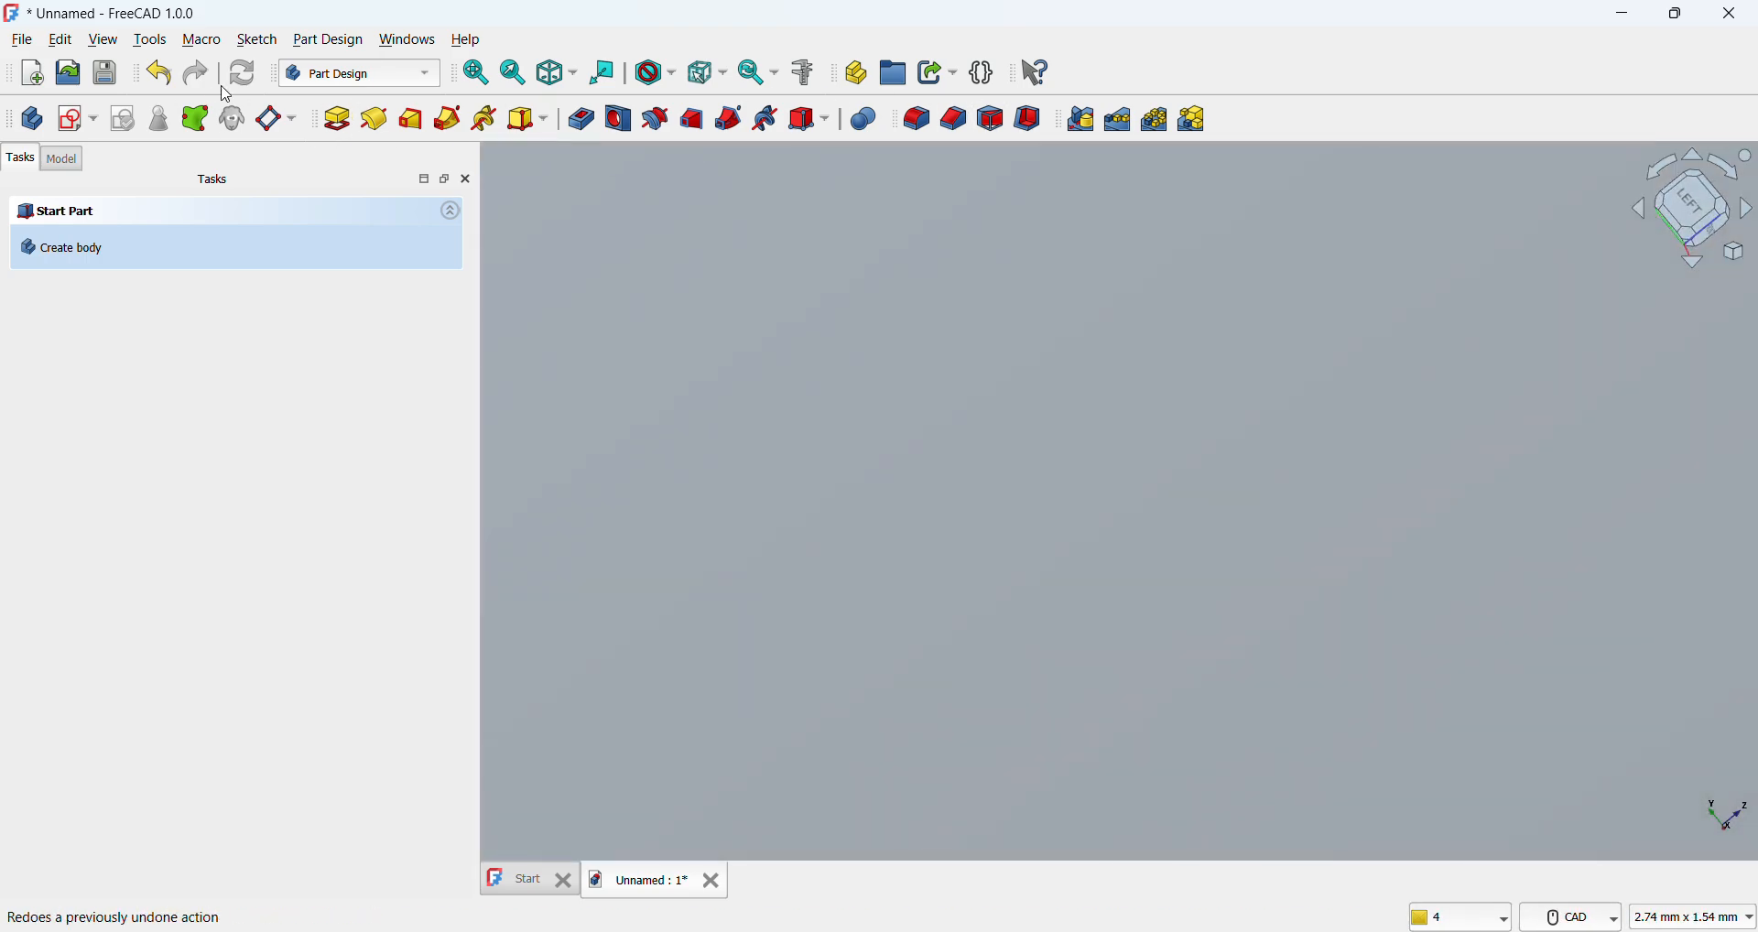
left_click(478, 72)
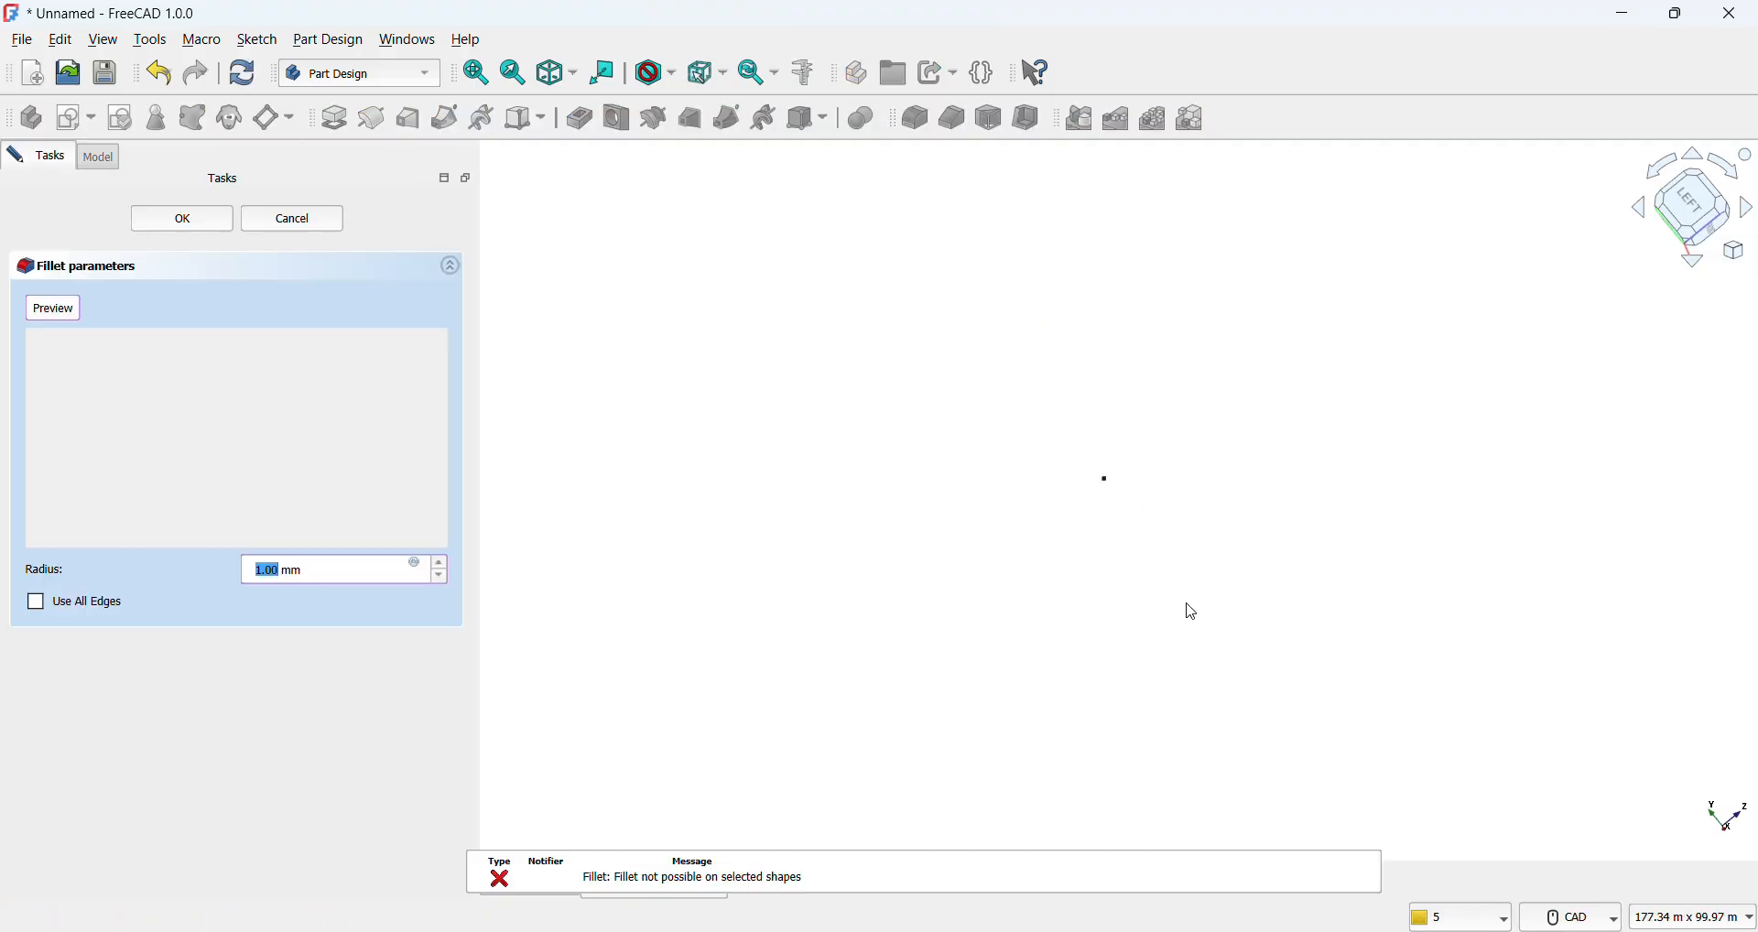
left_click(484, 81)
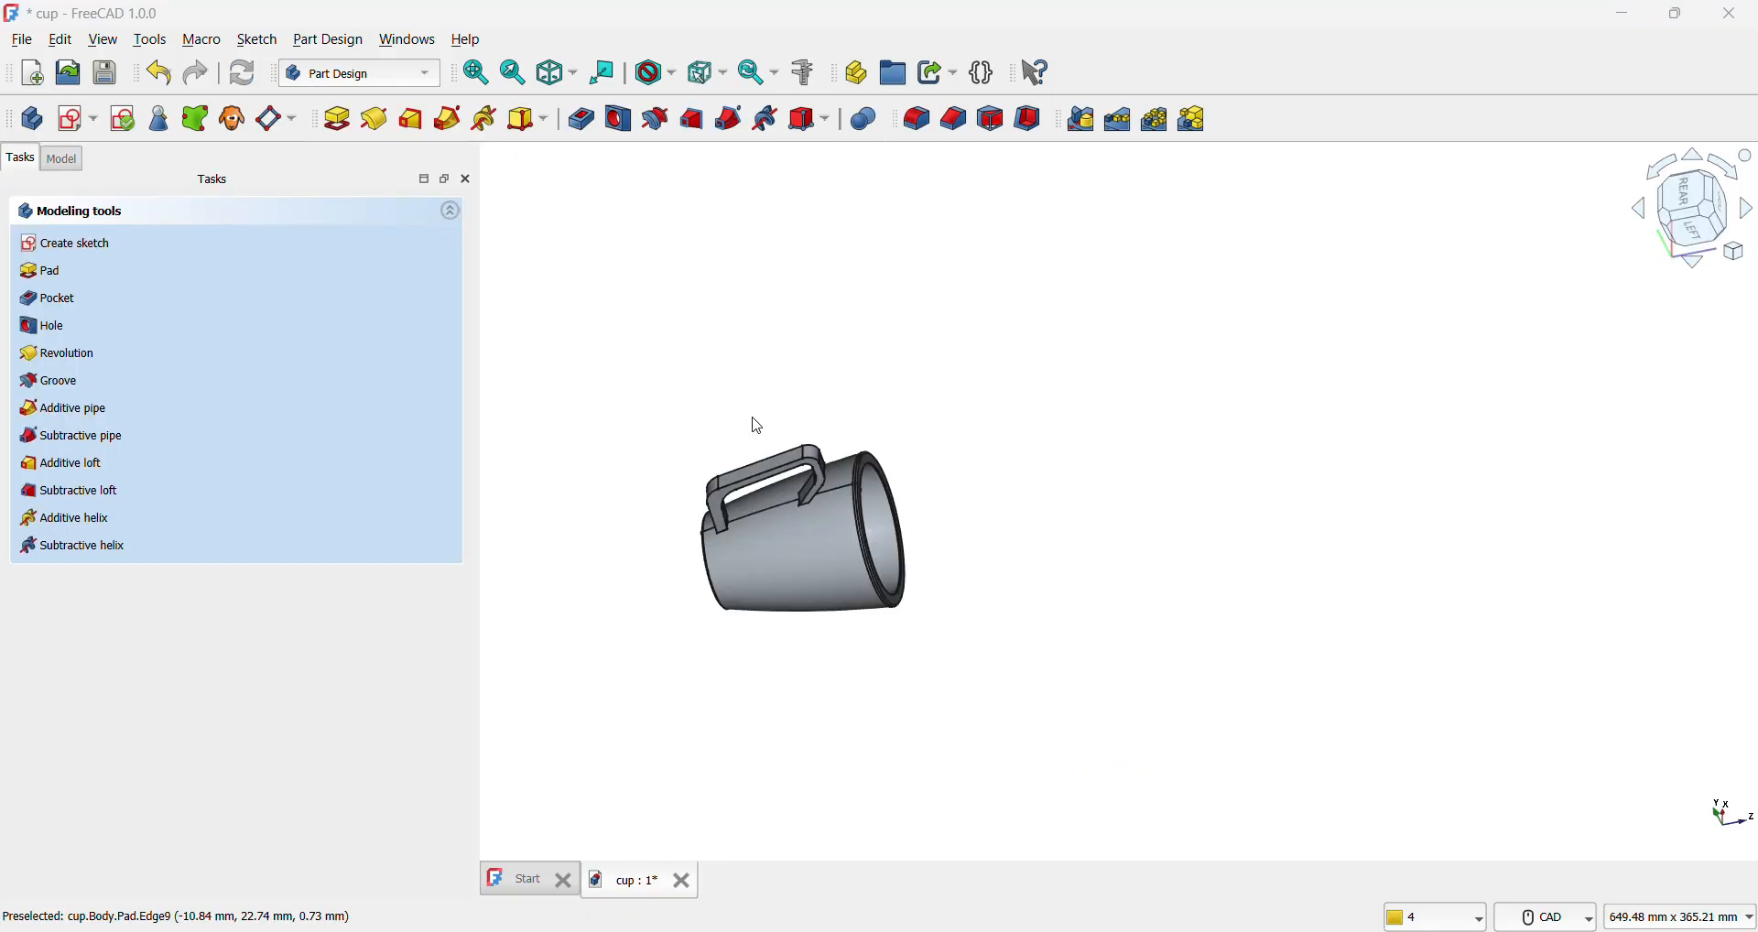
Step: Create a new sketch on the long flat outer face of the handle
scroll(757, 426, "up", 5)
left_click(797, 576)
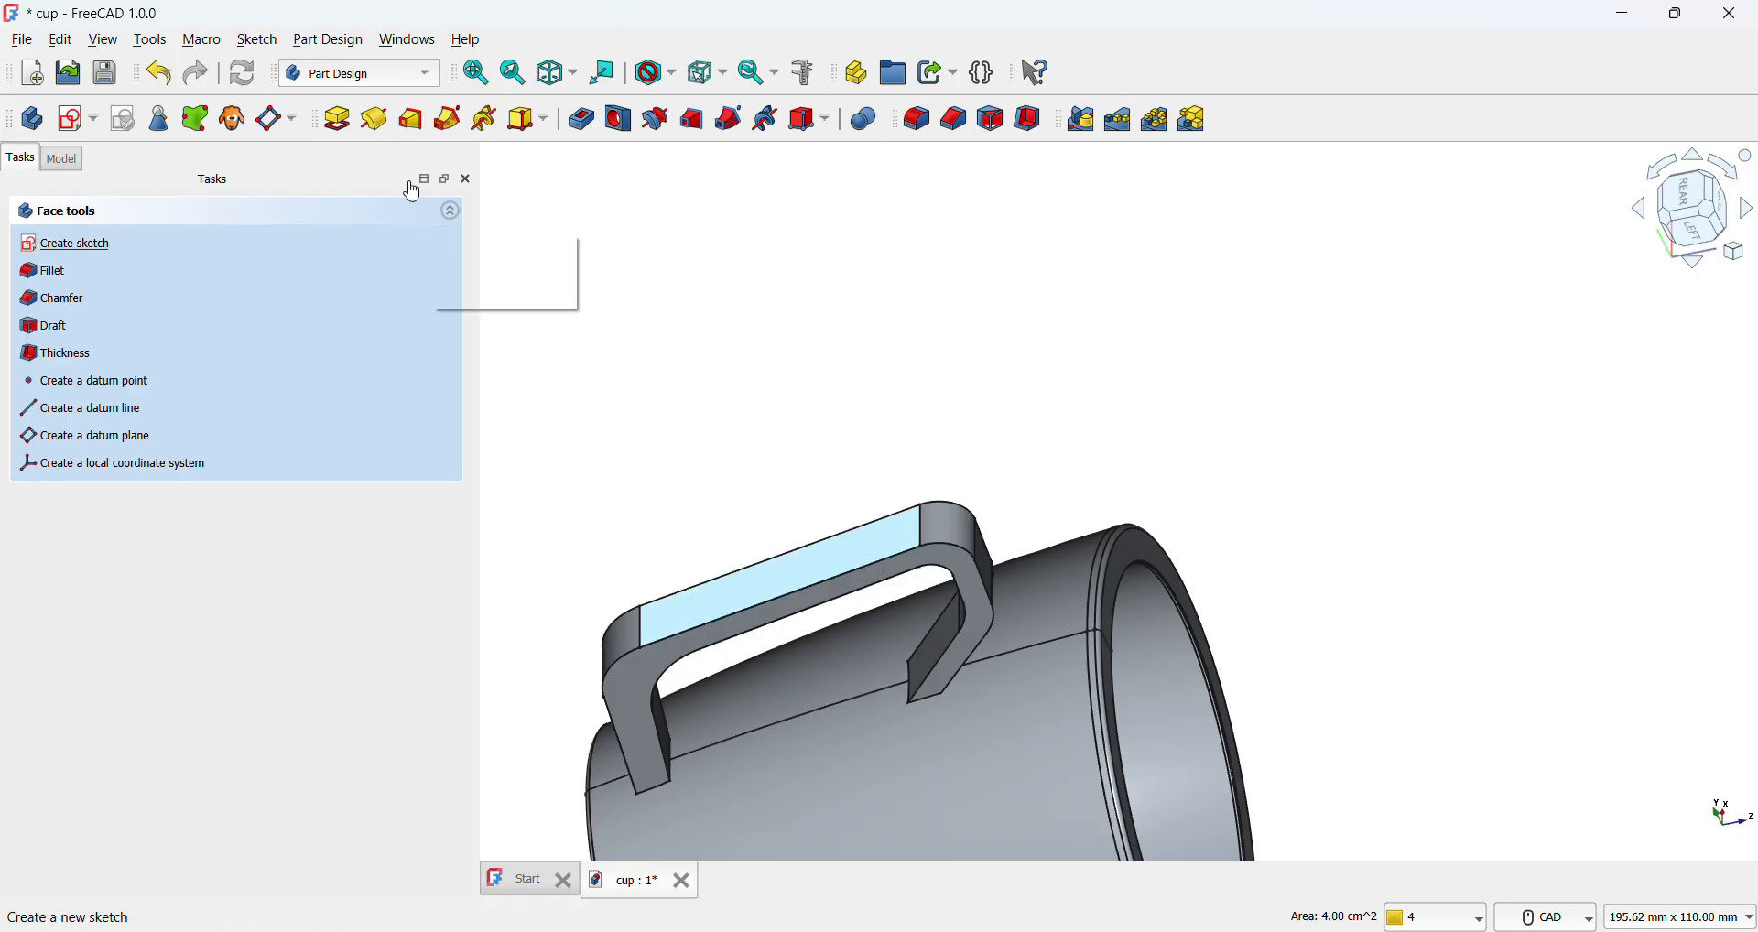
left_click(92, 118)
left_click(129, 149)
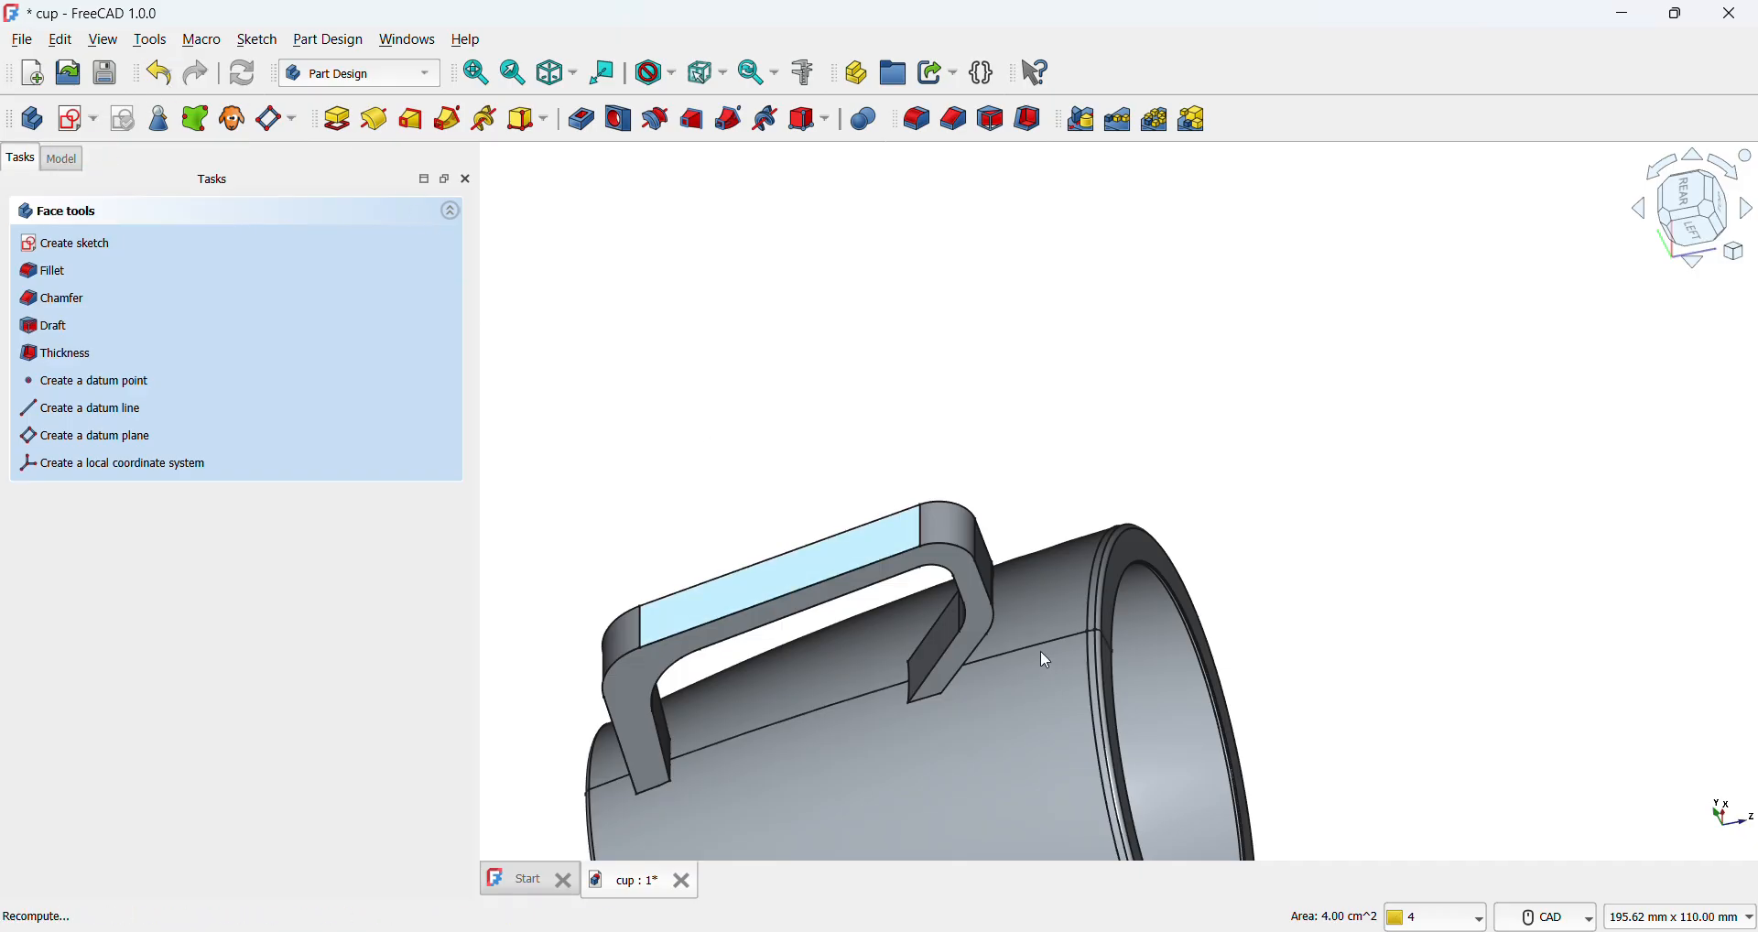
Step: Draw a centred rectangle about 4 mm high on the horizontal axis, within the long flat outer face of the handle
left_click(477, 72)
scroll(1282, 535, "up", 3)
scroll(1255, 521, "up", 3)
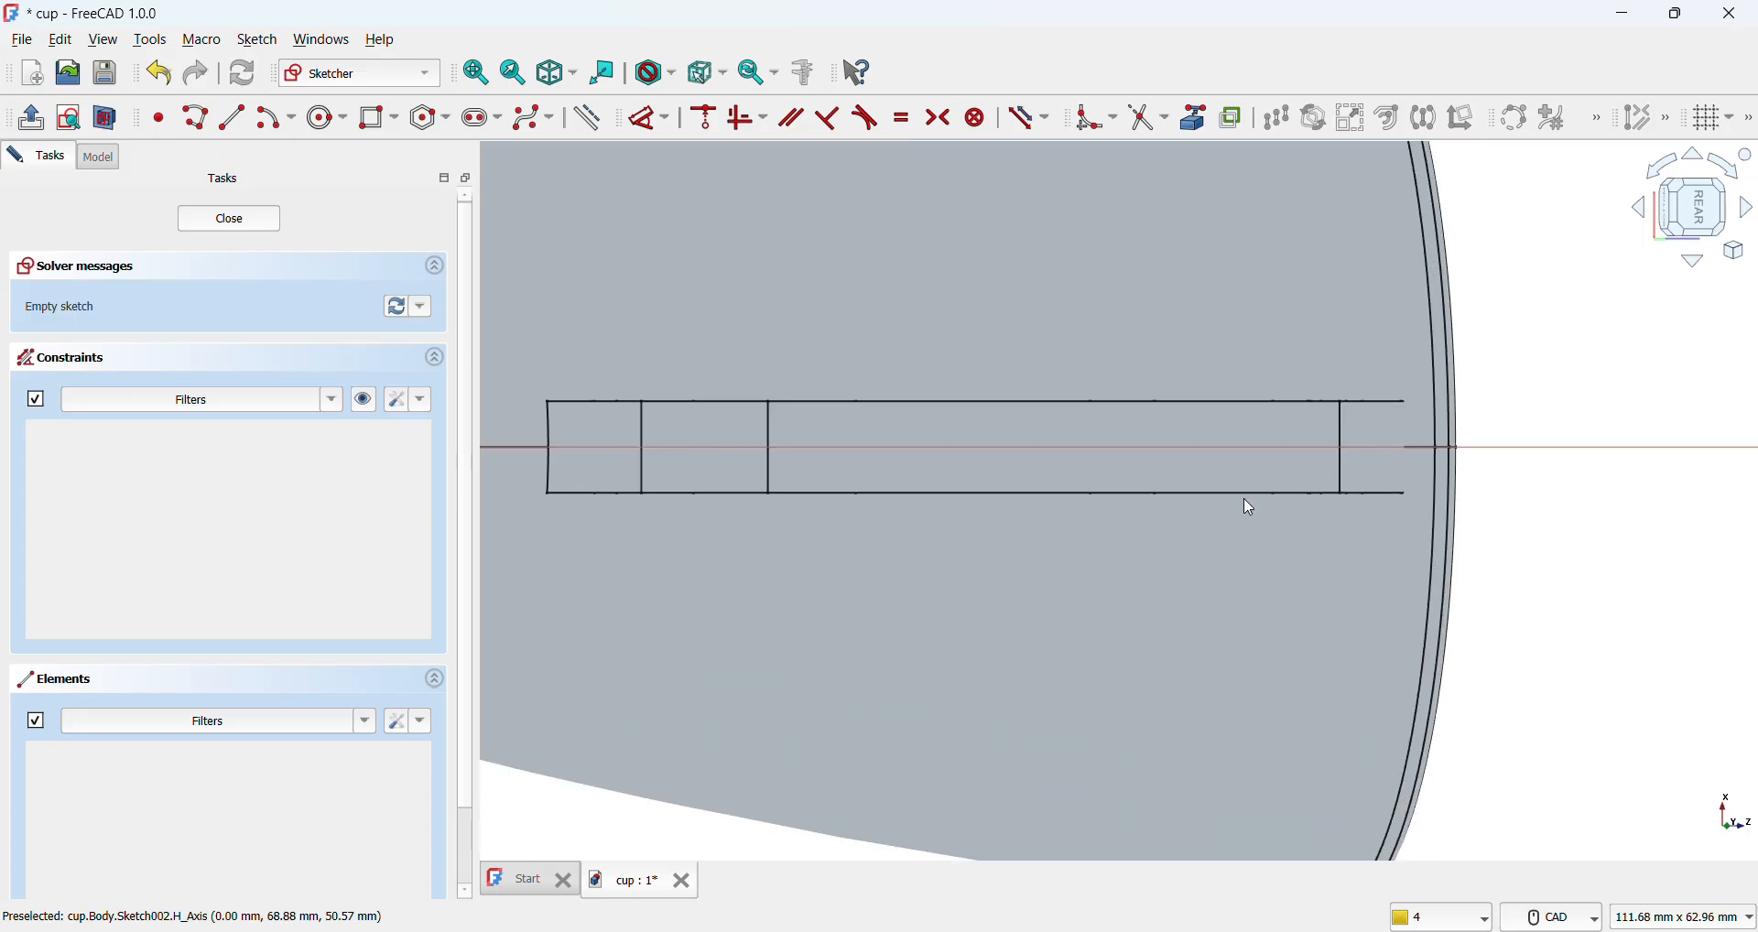
left_click(395, 118)
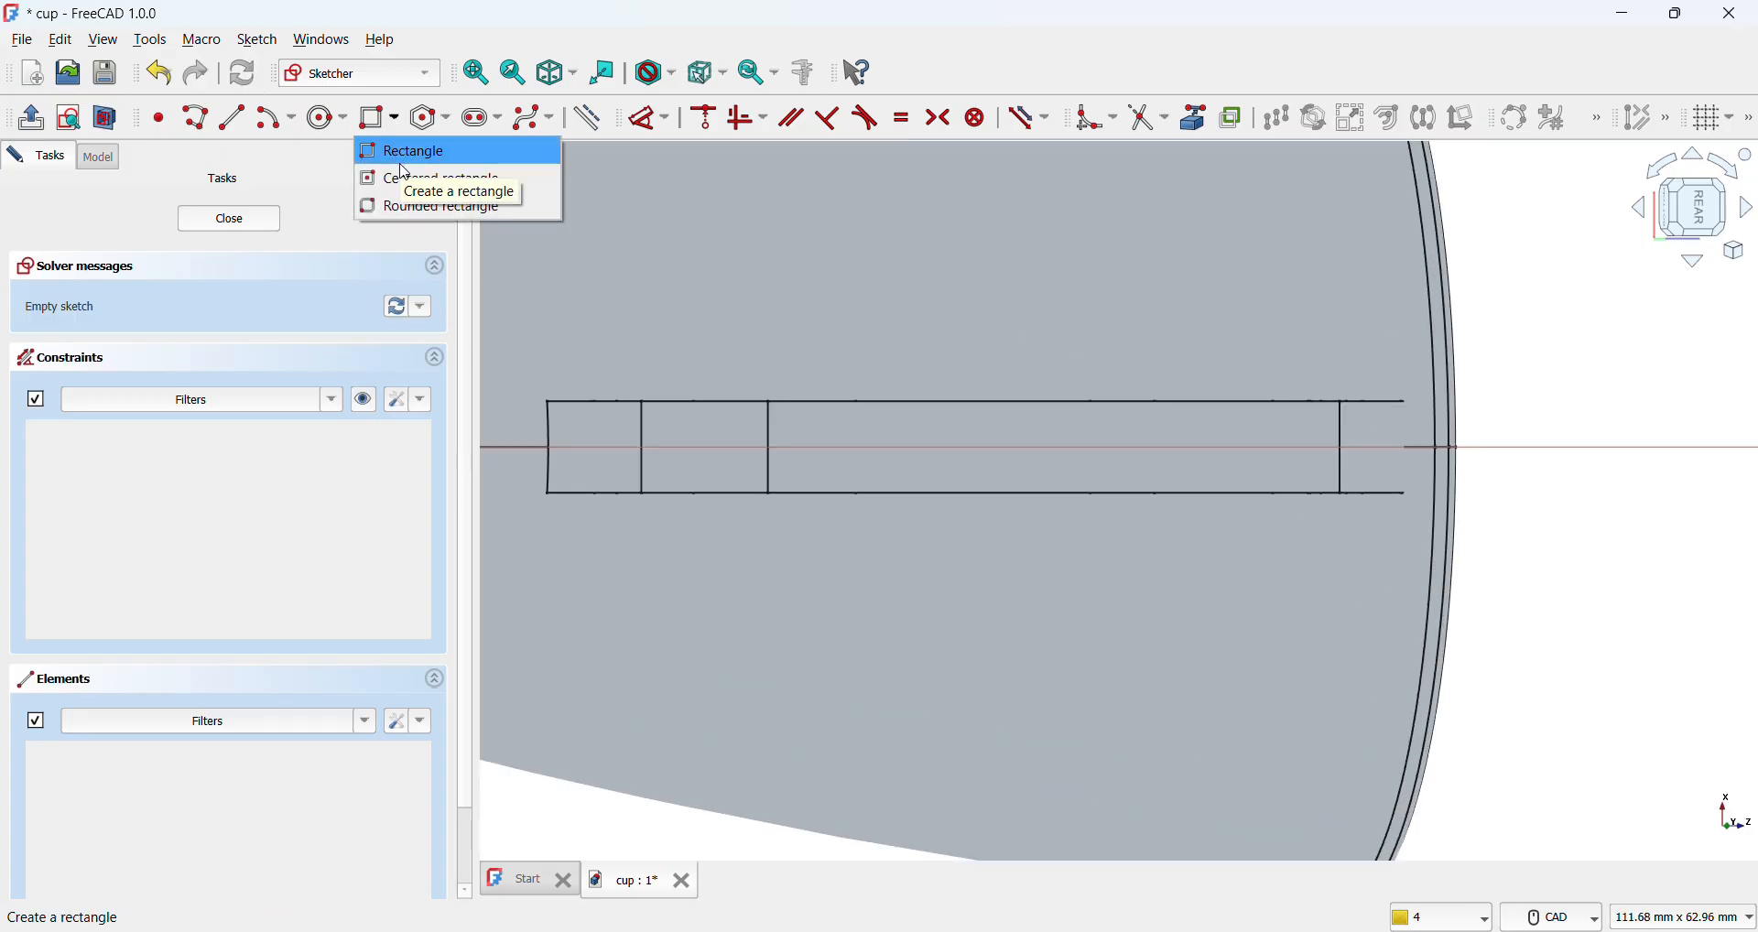
left_click(403, 176)
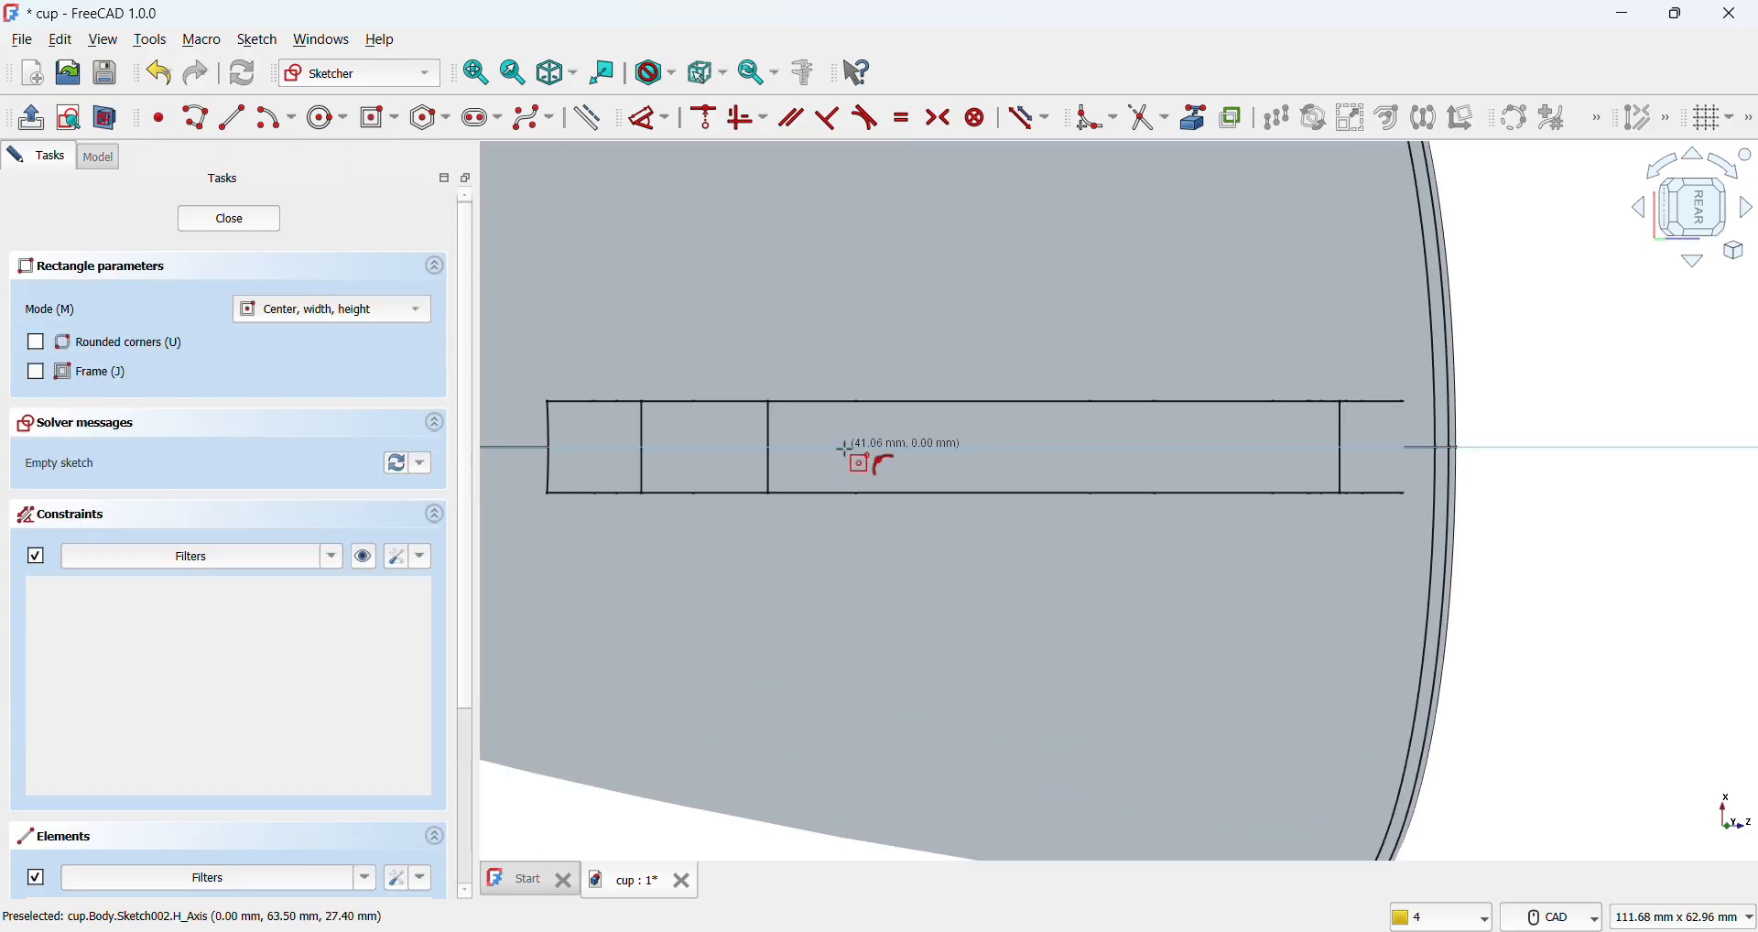
left_click(989, 449)
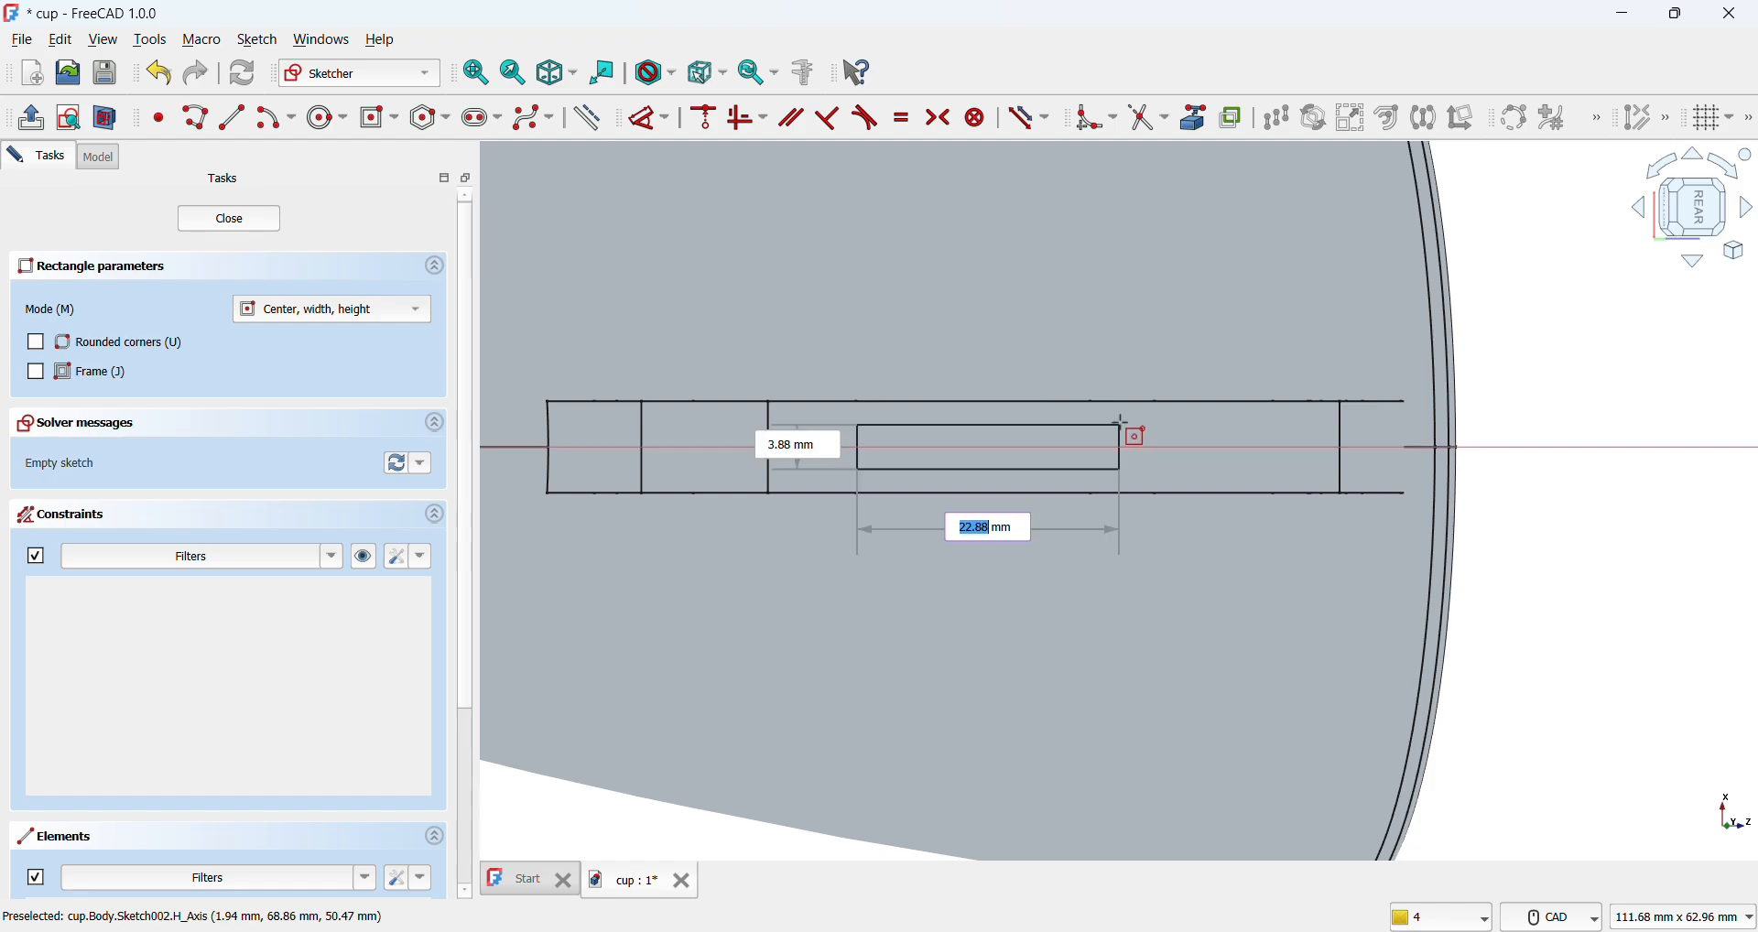
left_click(1189, 422)
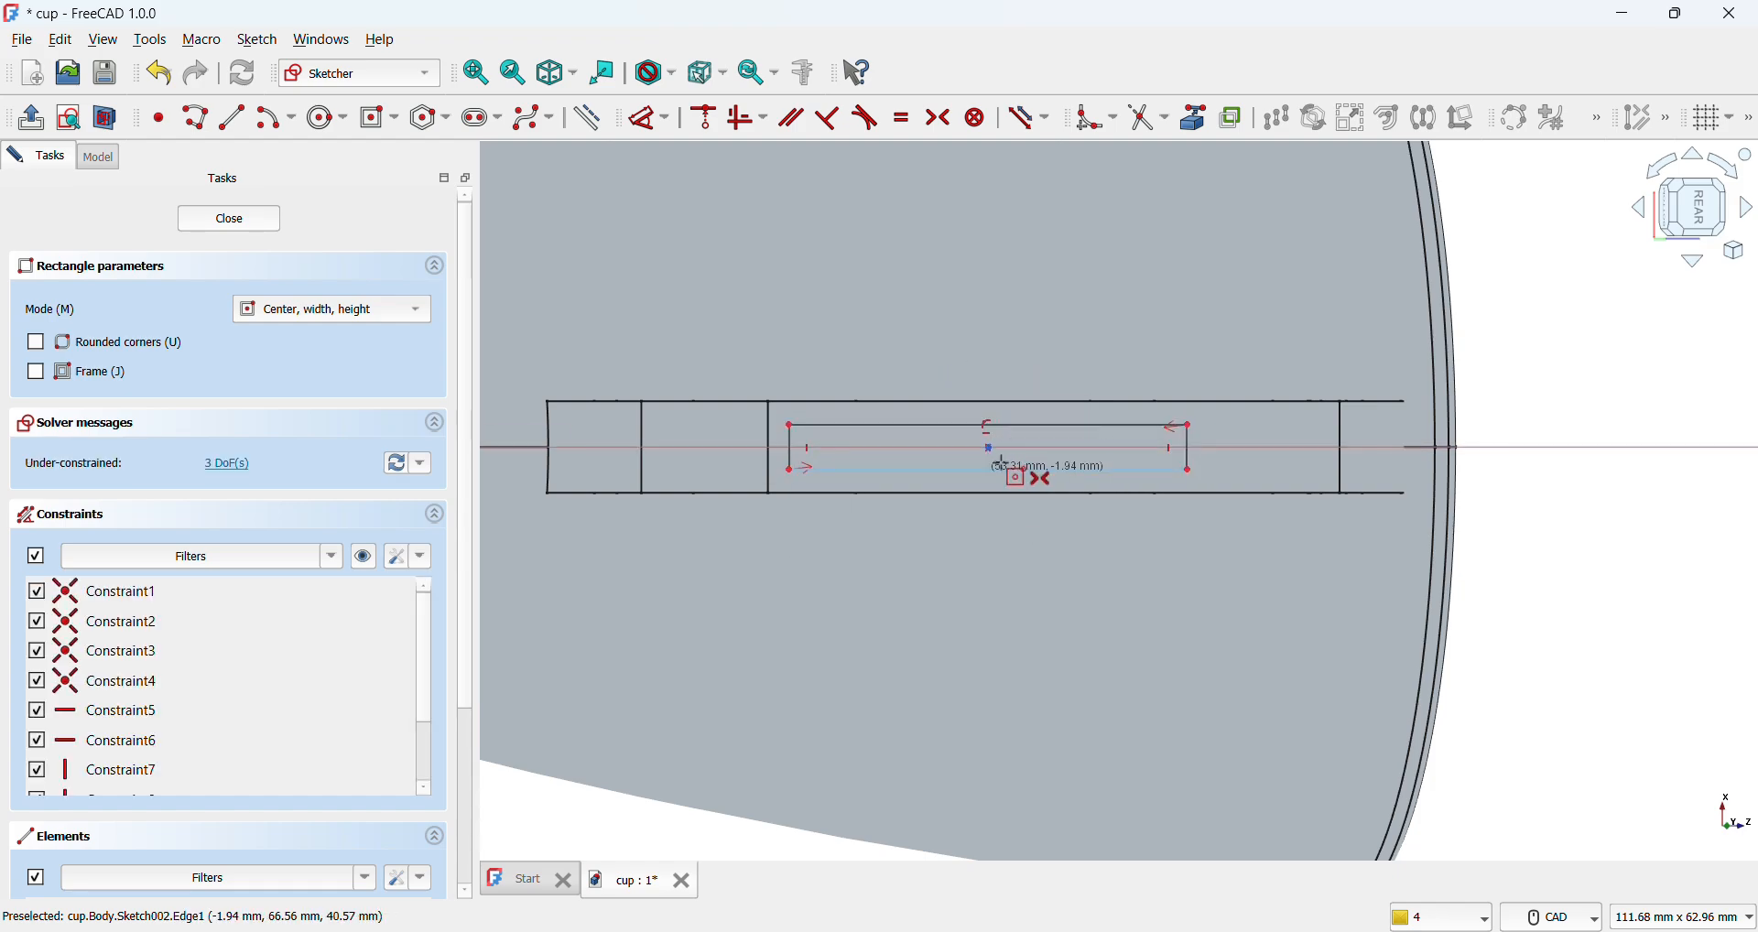
Step: Close the sketch and cut its rectangle into the handle's outer face as a 2 mm deep pocket
key("Escape")
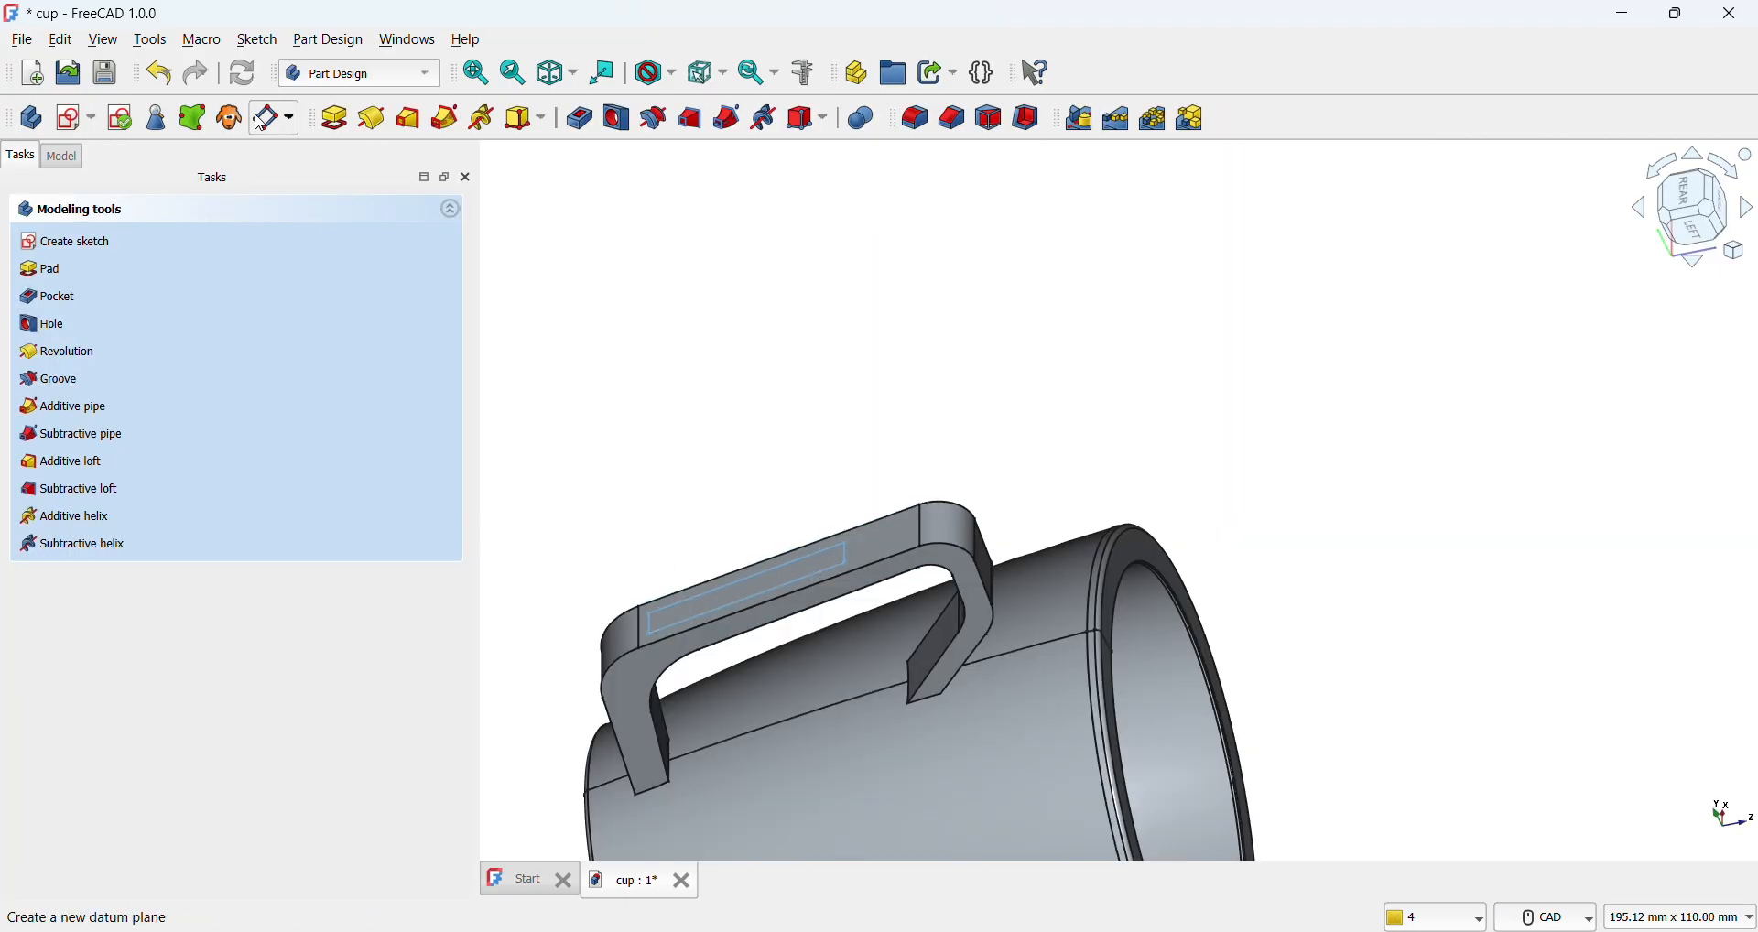
left_click(579, 119)
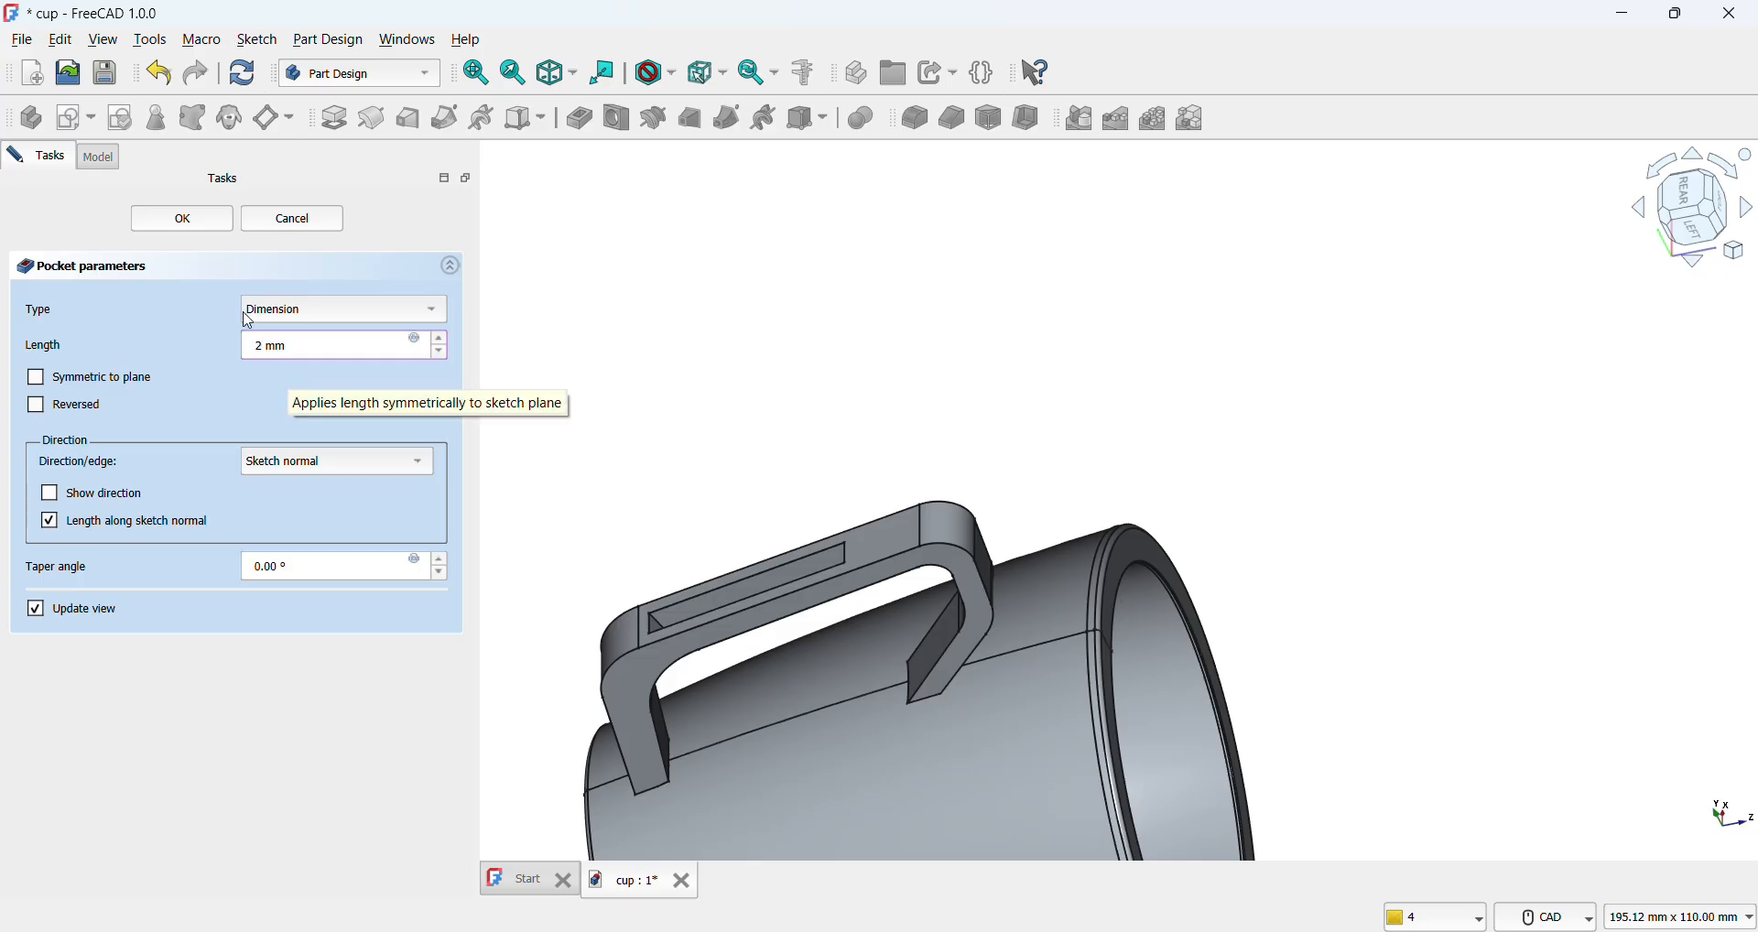
left_click(186, 219)
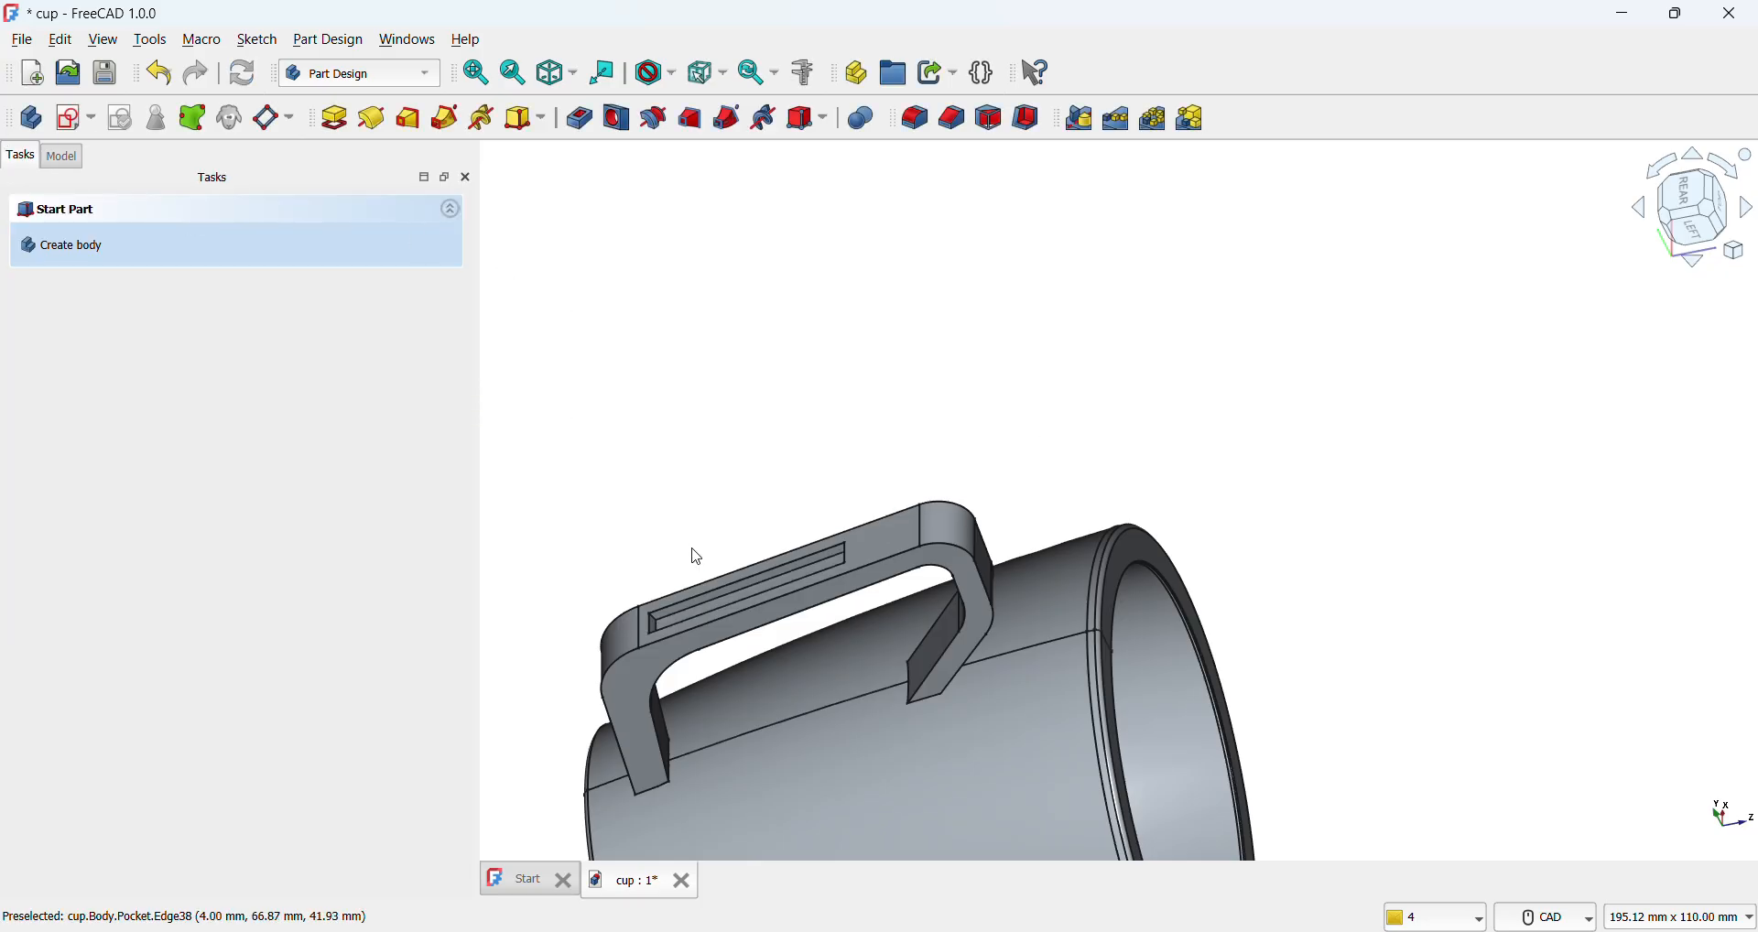
Step: Assign the Concrete-Generic material to the whole cup body
left_click(62, 156)
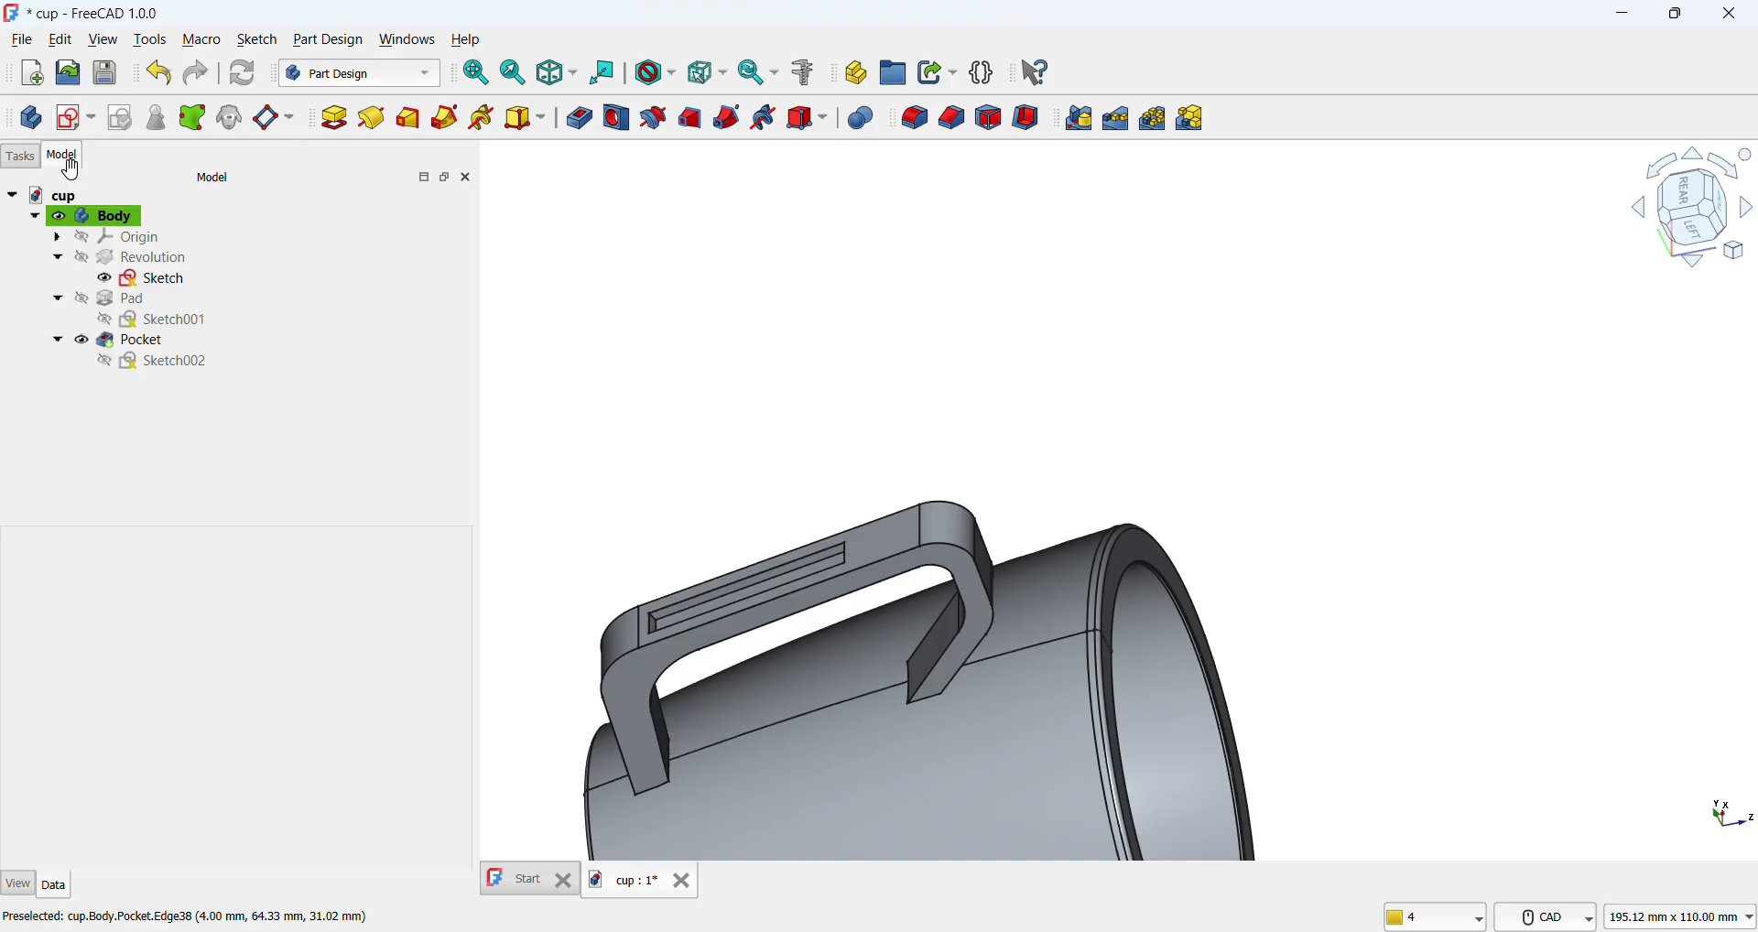
scroll(1030, 420, "down", 3)
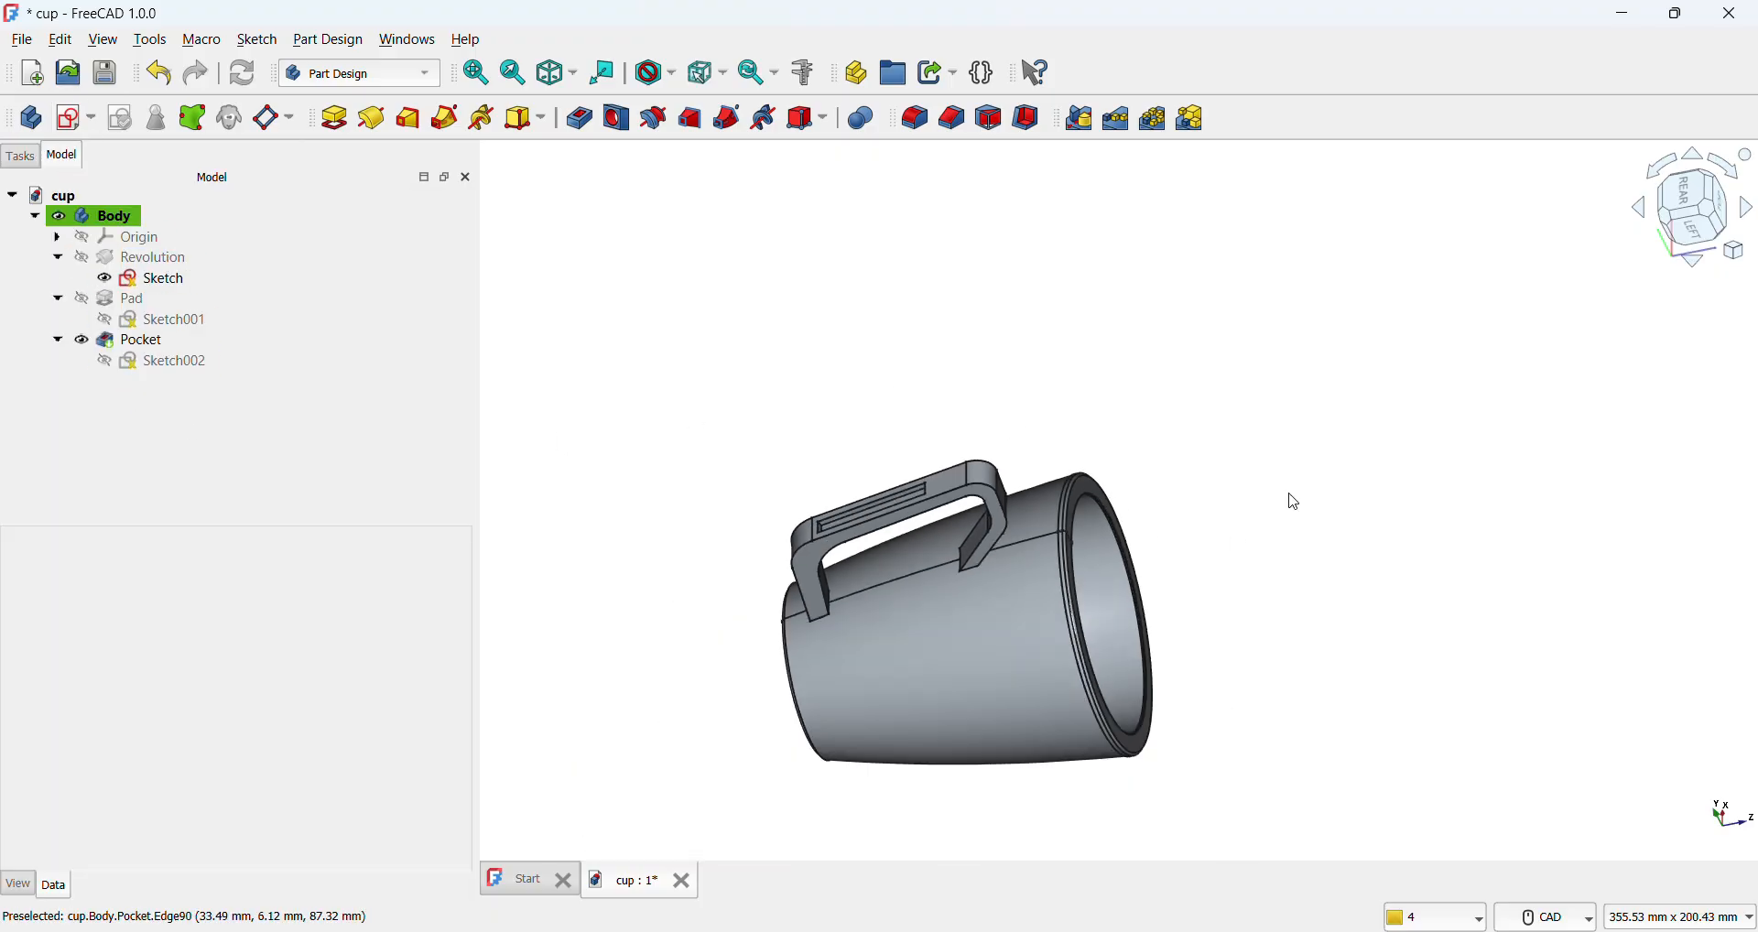
middle_click_drag(1280, 382, 1090, 382)
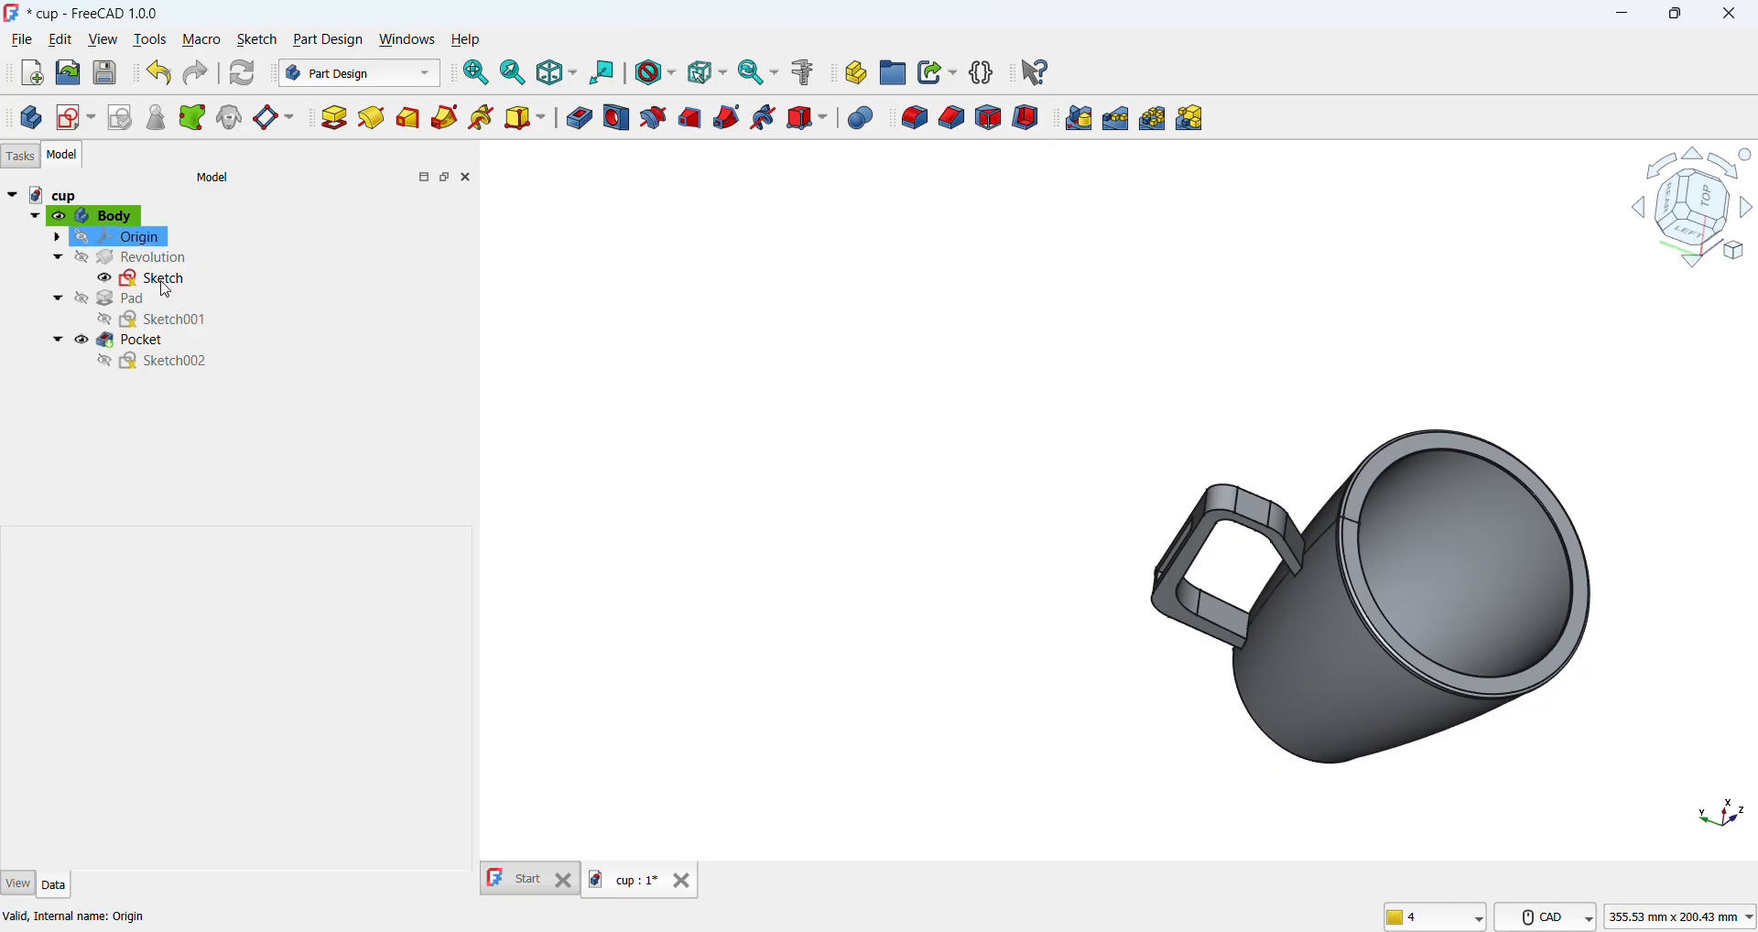
right_click(123, 222)
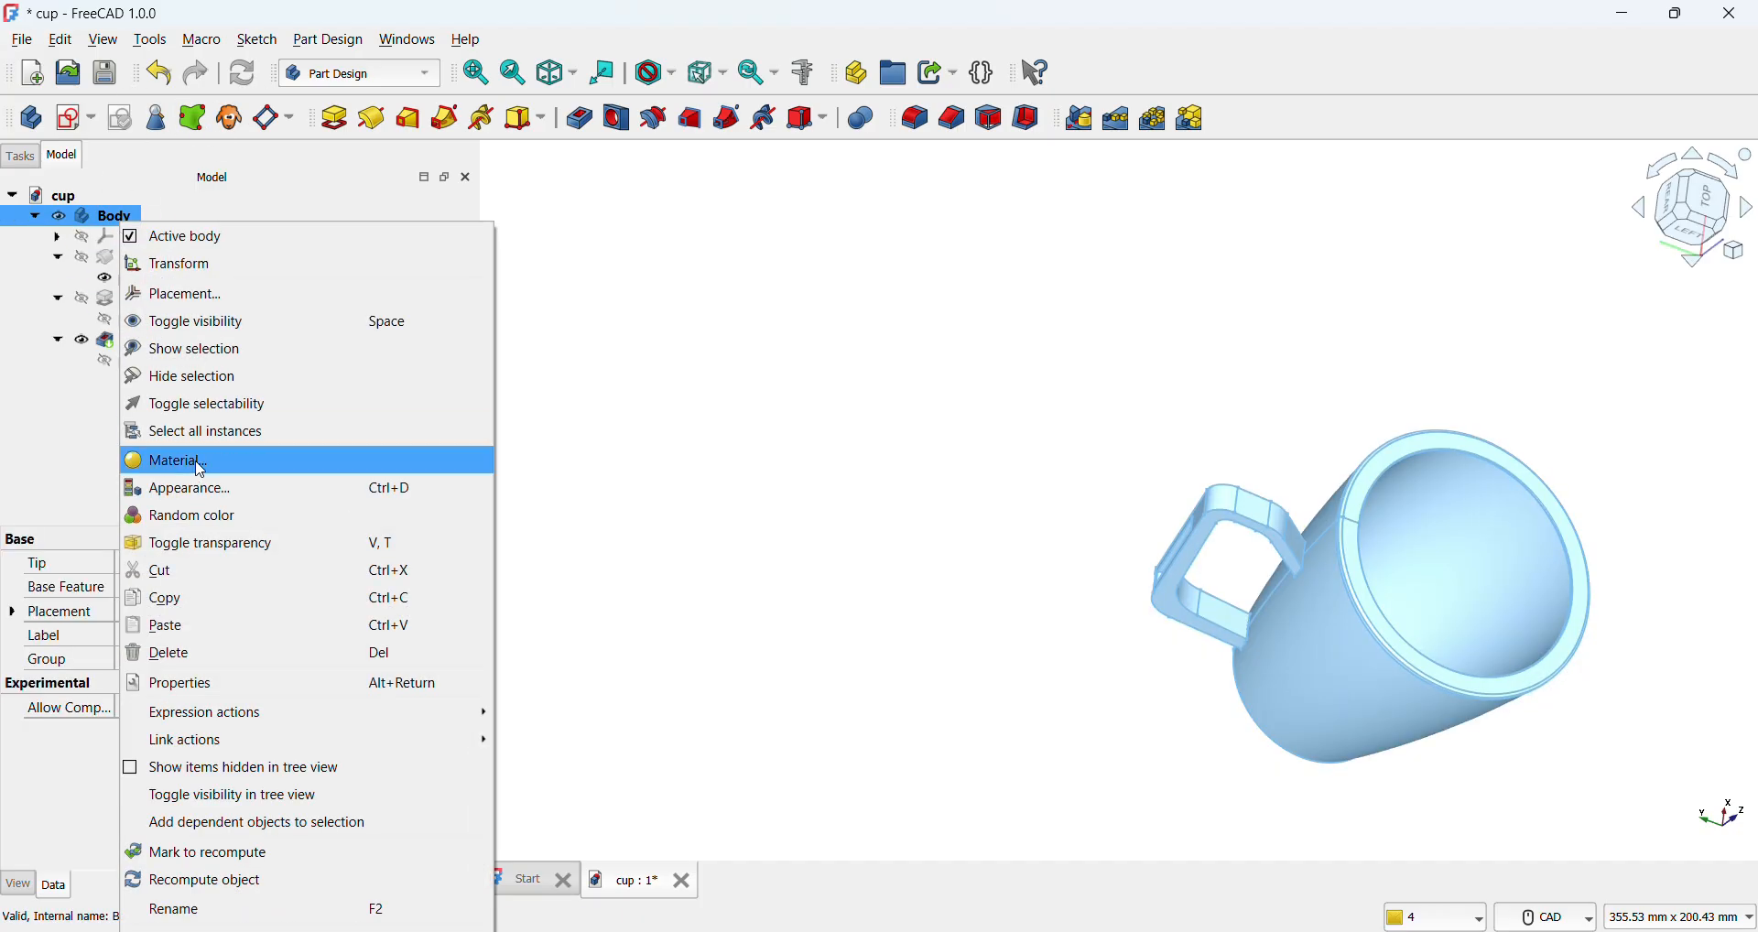
left_click(206, 462)
left_click(275, 560)
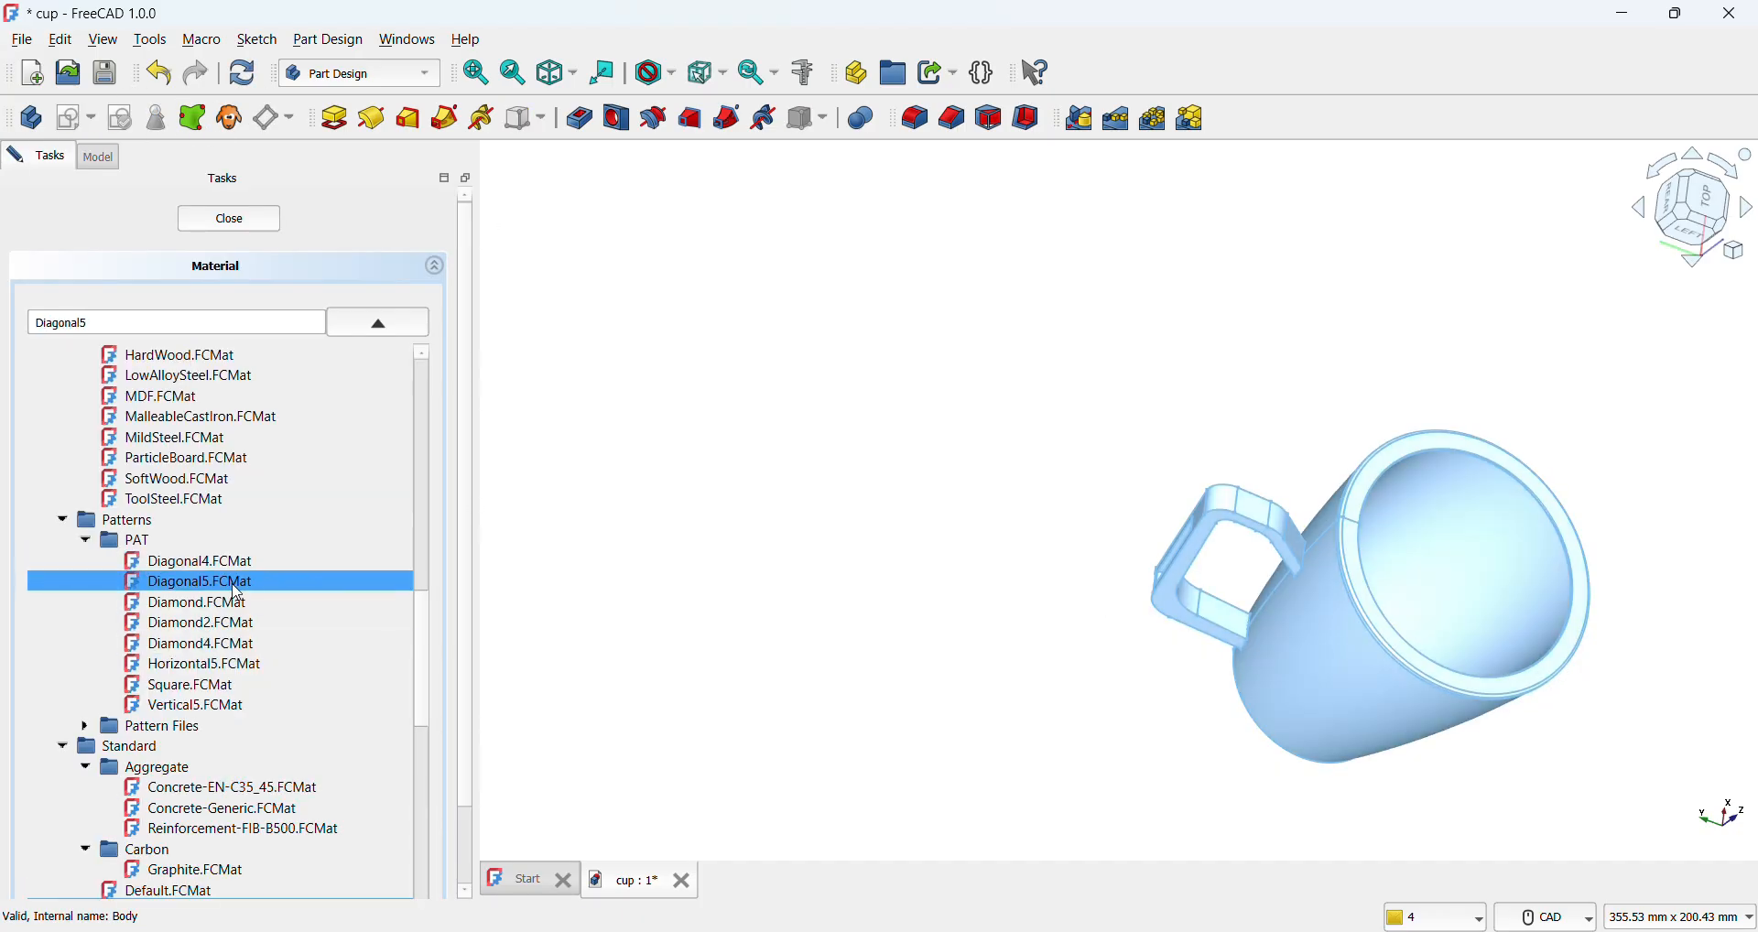
scroll(229, 659, "down", 3)
left_click(229, 604)
left_click(234, 629)
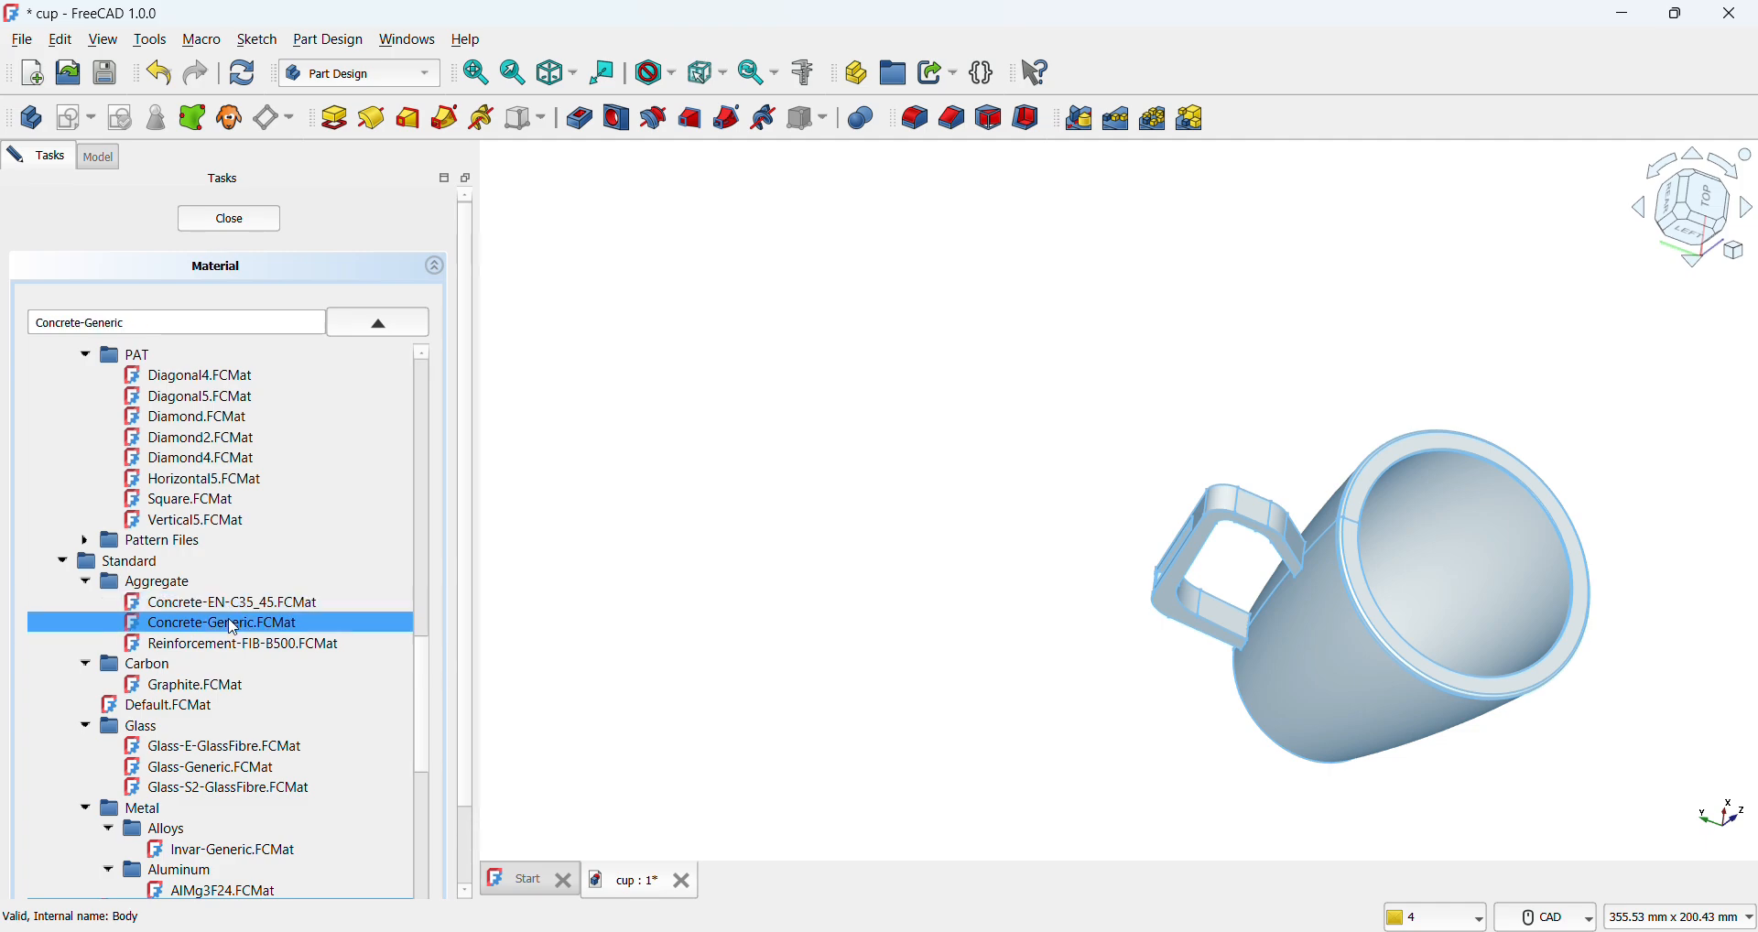
left_click(231, 221)
Step: Examine the cup and its handle with the new material, both close up and as a whole
scroll(1245, 743, "down", 2)
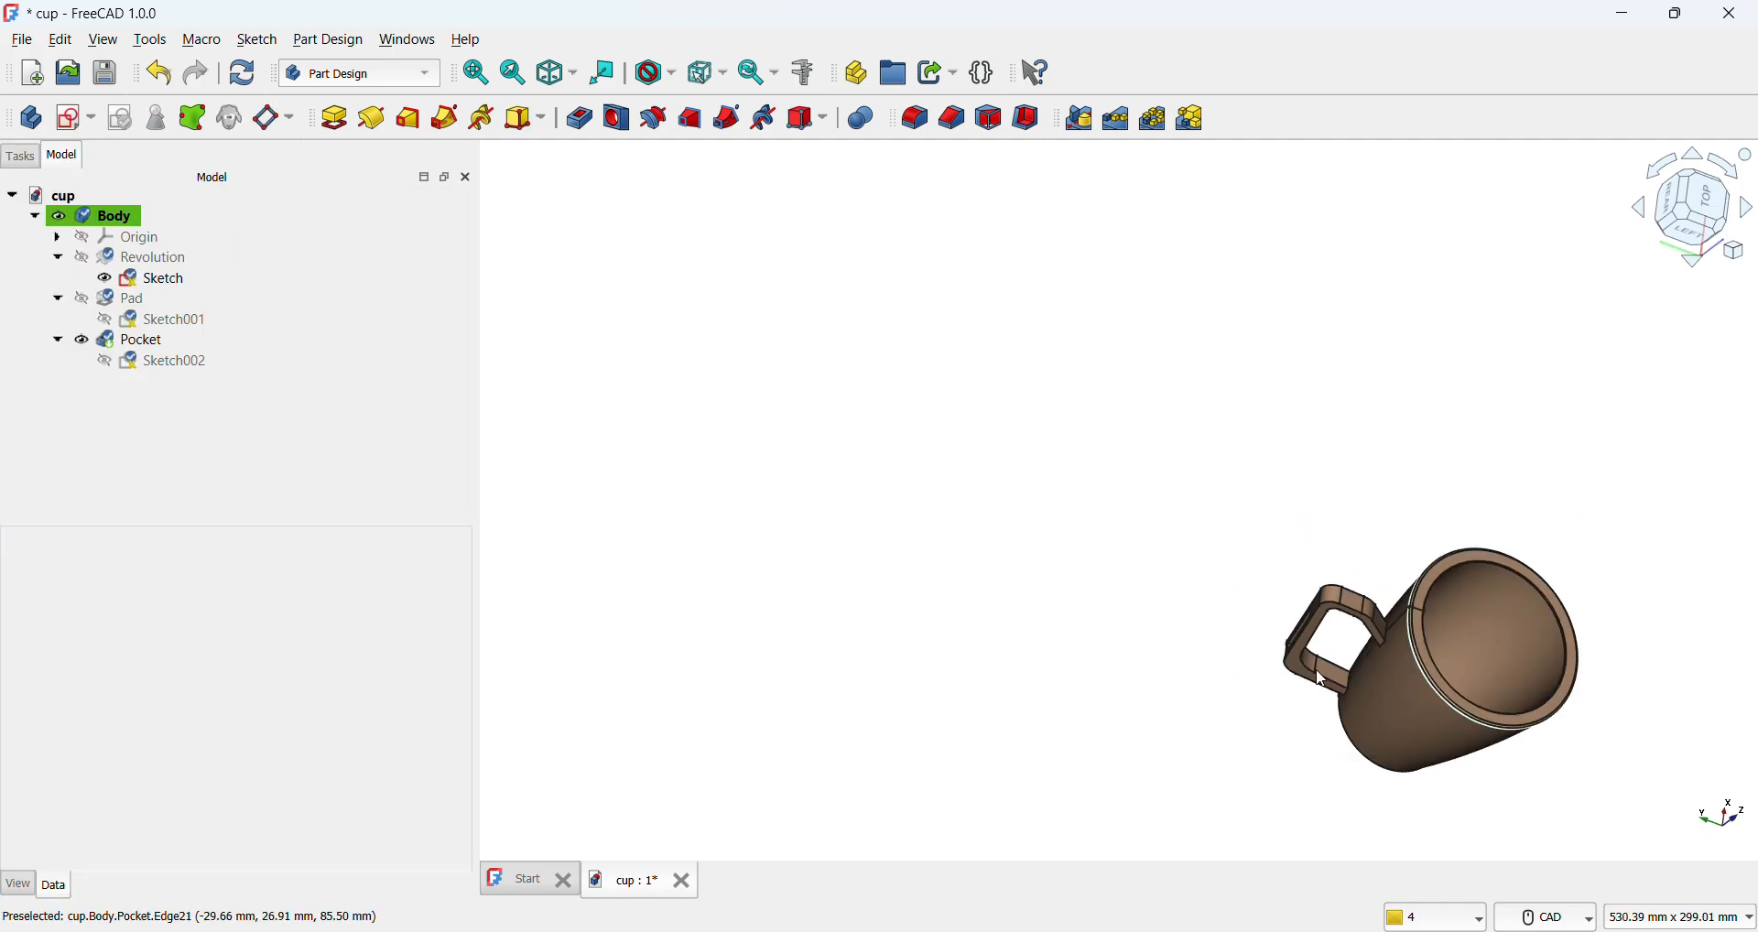
scroll(1267, 678, "up", 5)
scroll(954, 612, "down", 3)
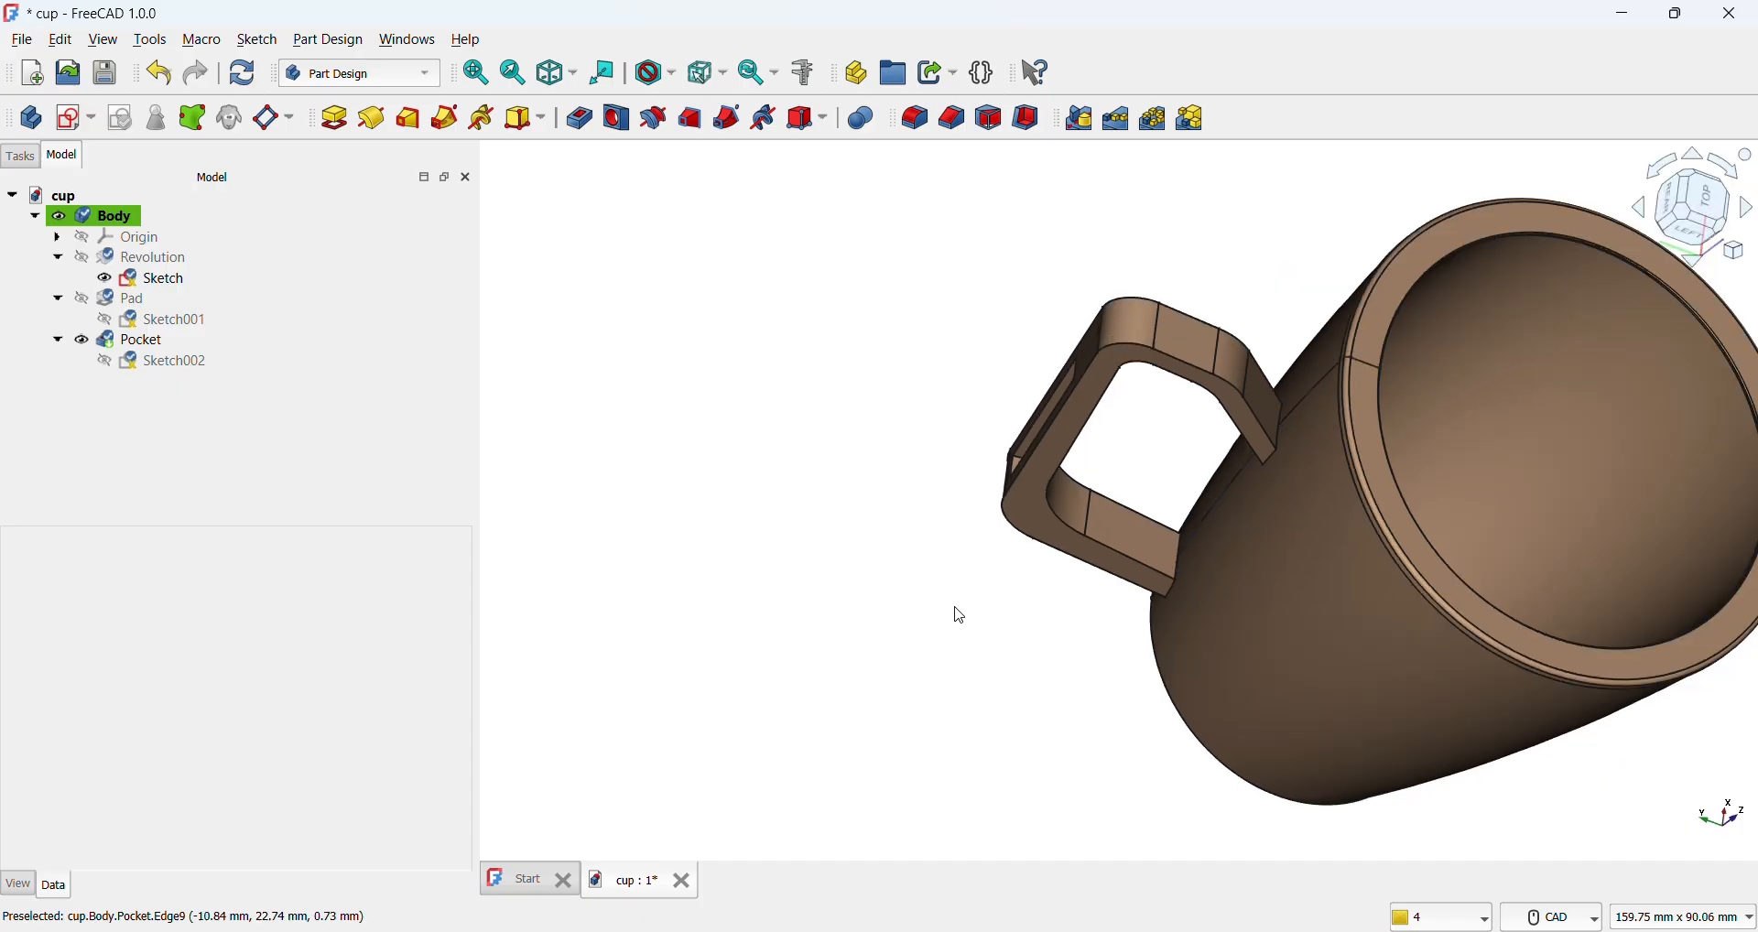
middle_click_drag(902, 661, 961, 650)
scroll(651, 380, "down", 3)
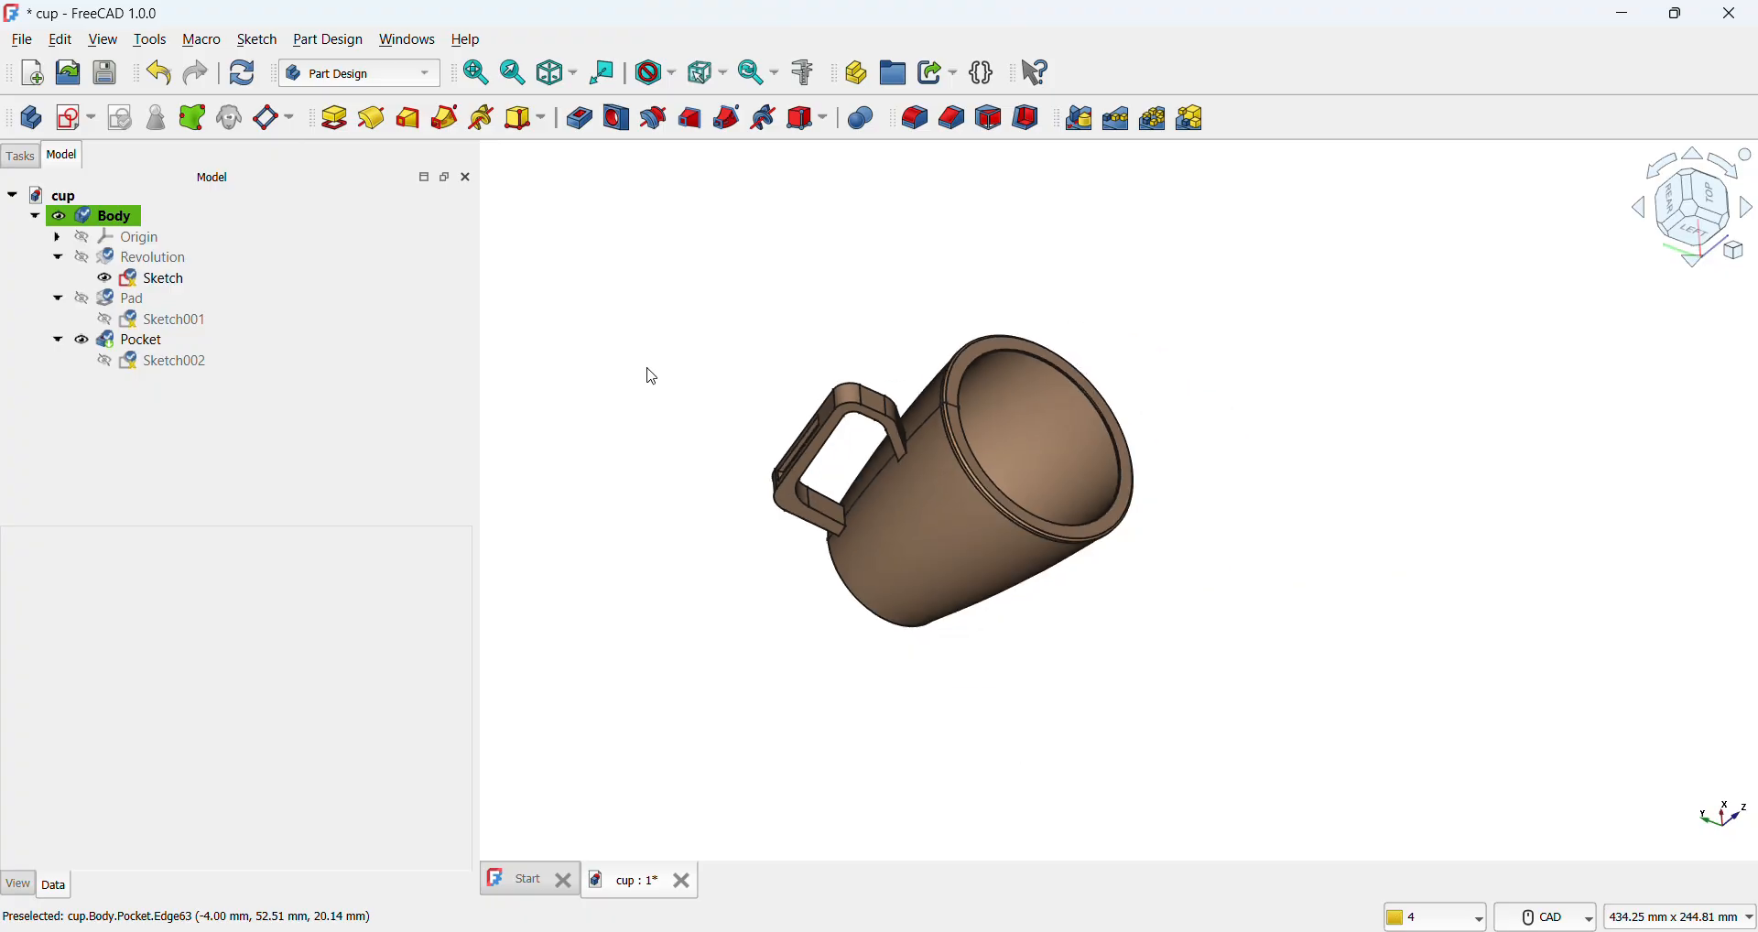
scroll(608, 333, "down", 3)
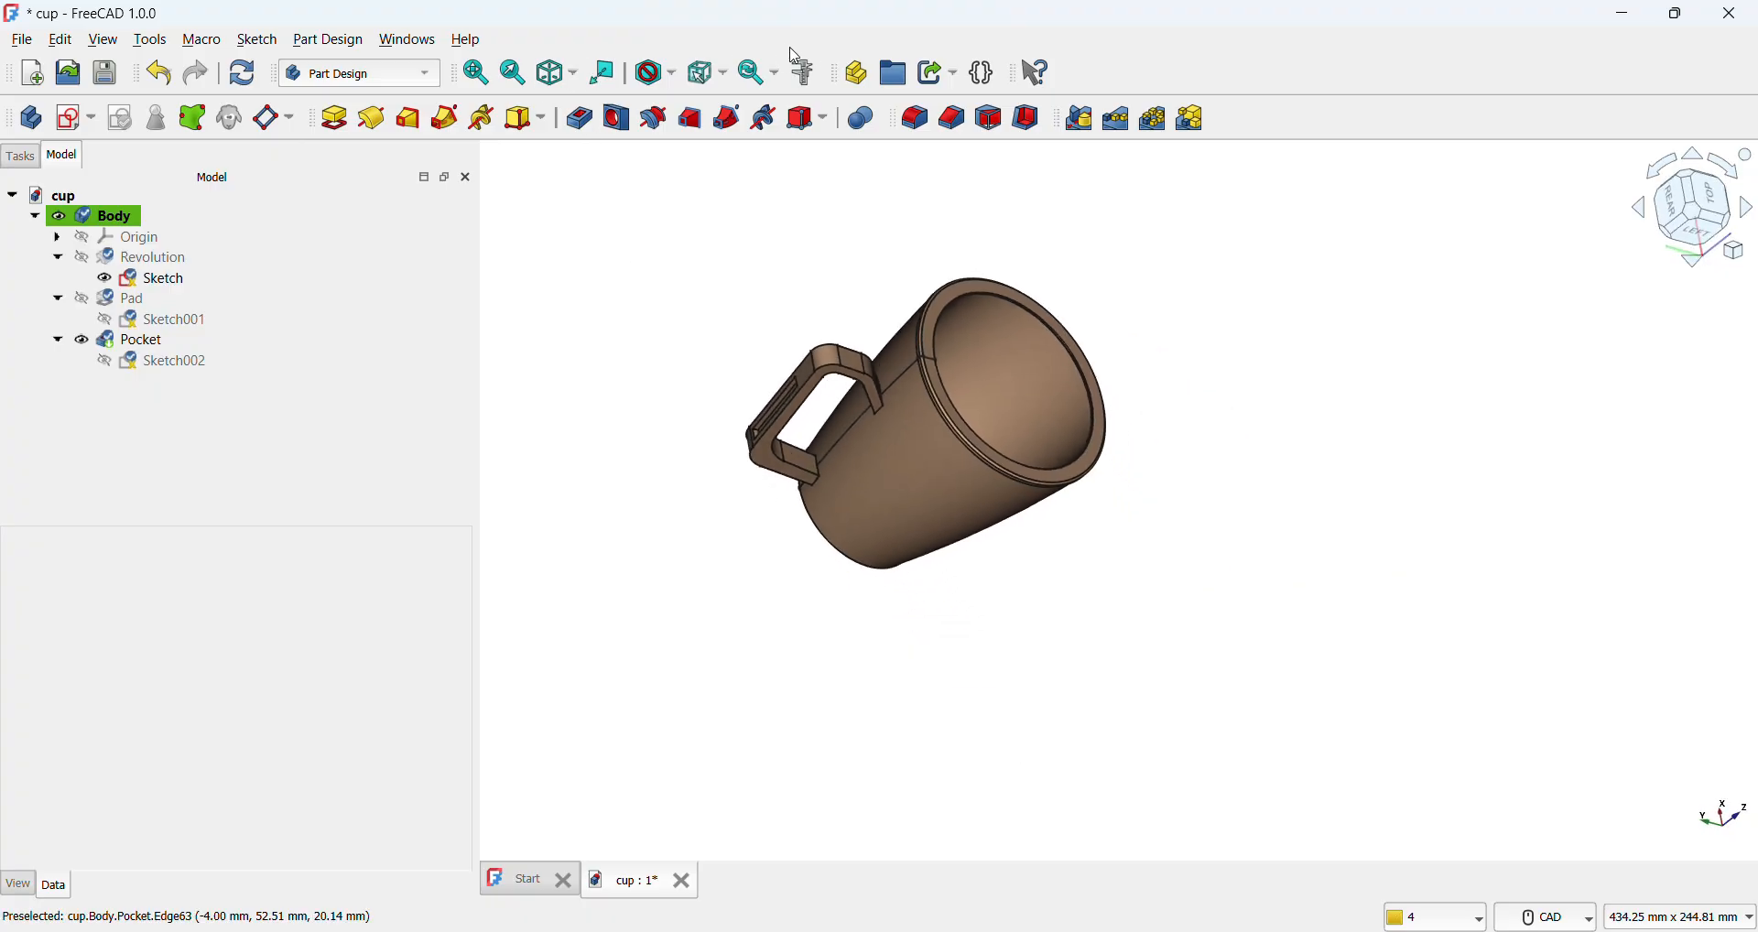